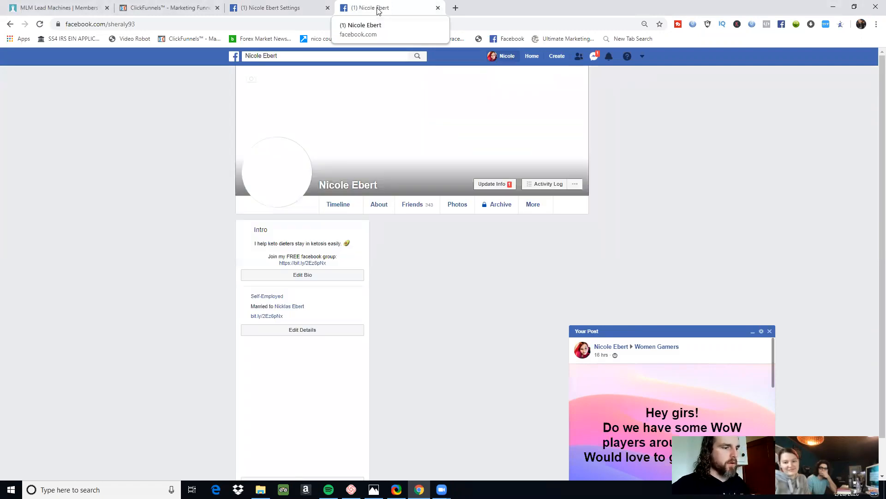
Step: Leave the keto coach's Facebook profile for the MLM Lead Machines | Members Area tab
mouse_move(349, 202)
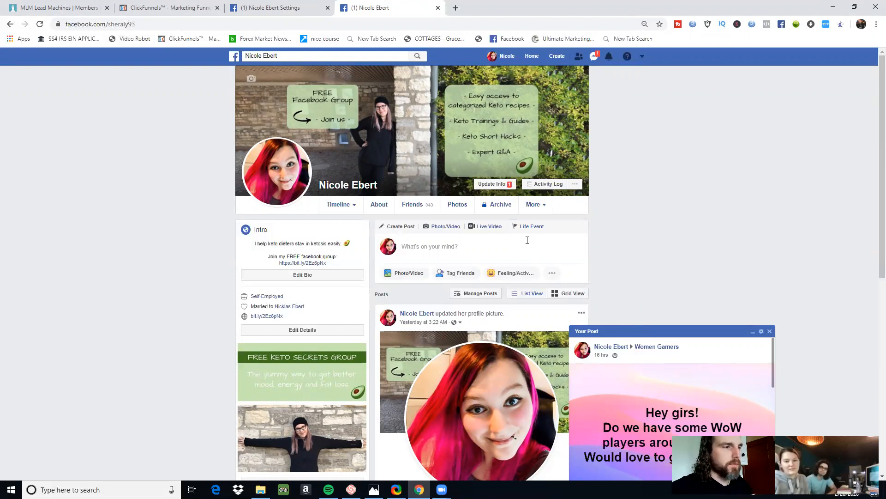
click(28, 5)
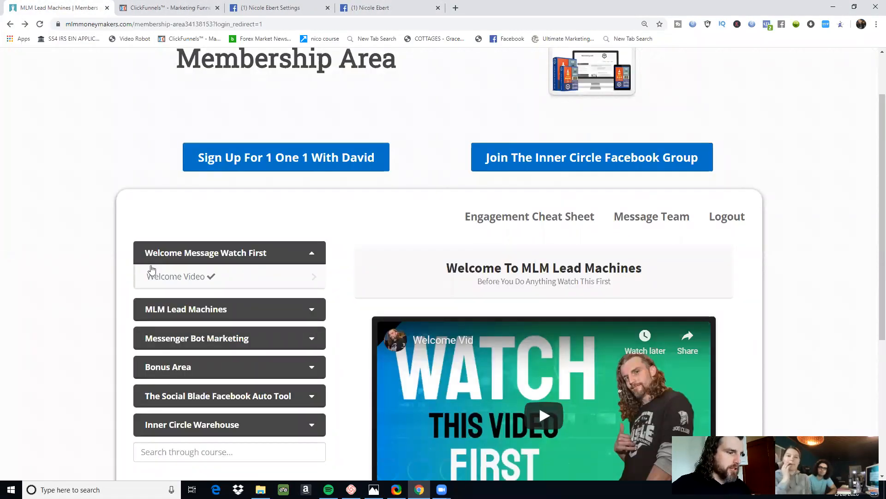
Step: Open Intro To Many Chat under Messenger Bot Marketing and follow its orange MANYCHAT link
click(205, 340)
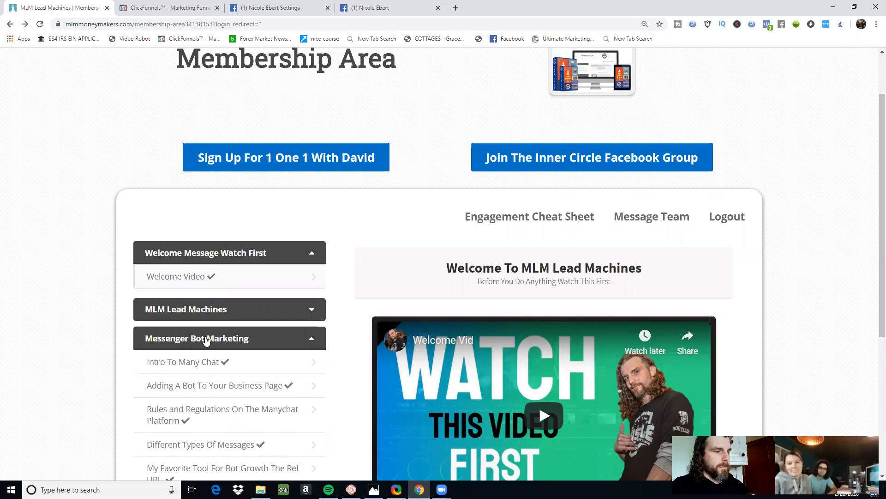
click(212, 363)
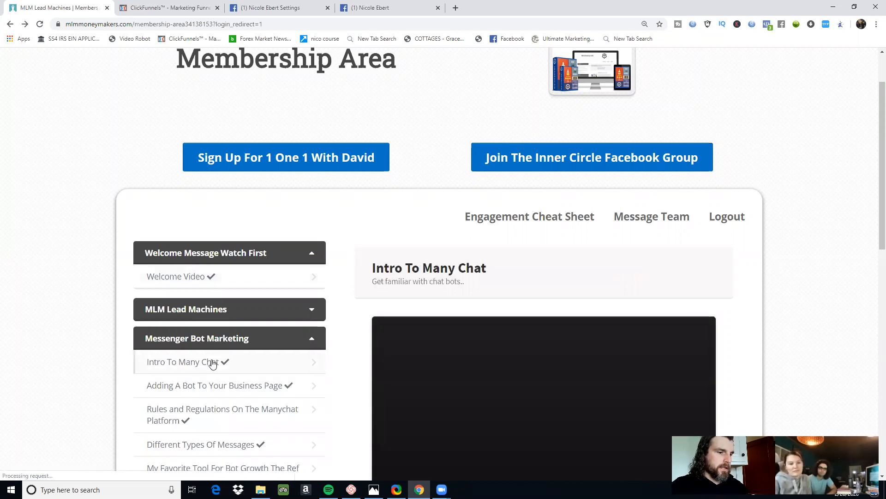
scroll(532, 255, down, 4)
scroll(533, 253, down, 5)
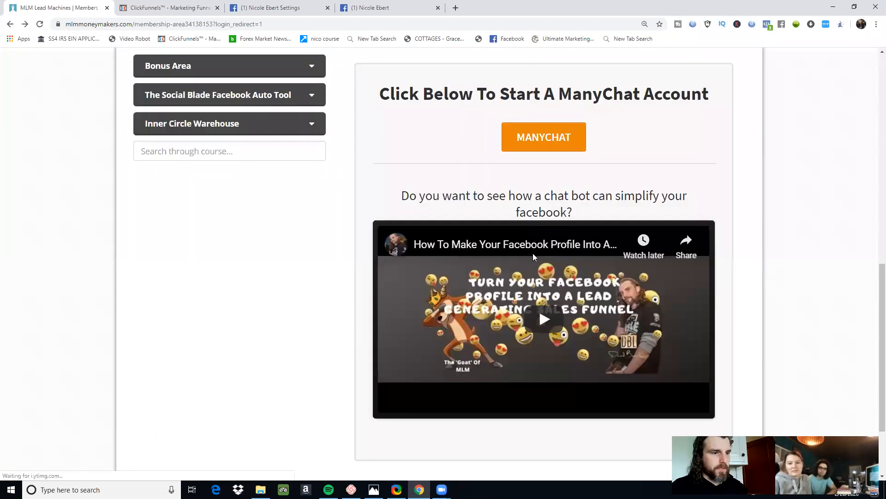
click(542, 139)
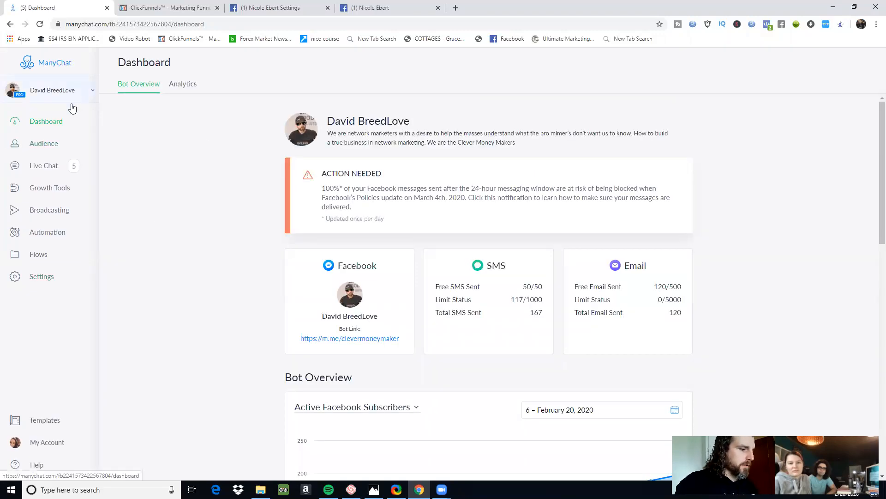
Step: Log out of ManyChat through the My Account profile panel
click(38, 94)
click(39, 92)
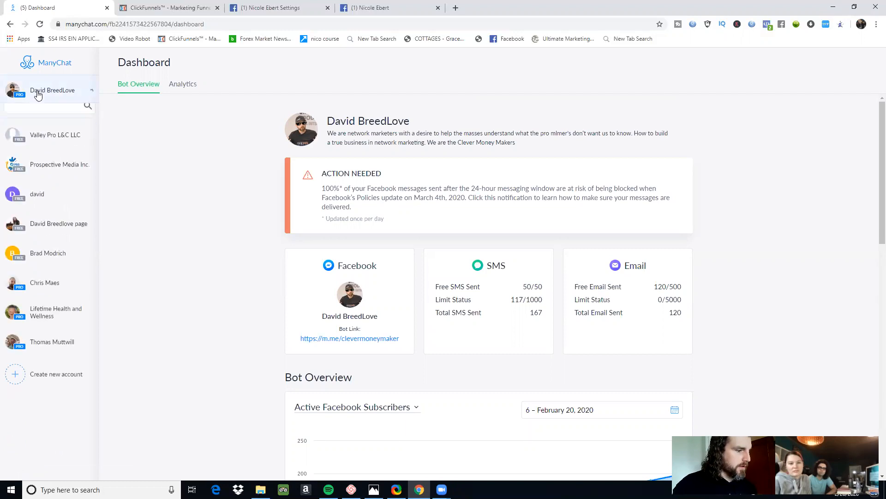
click(31, 446)
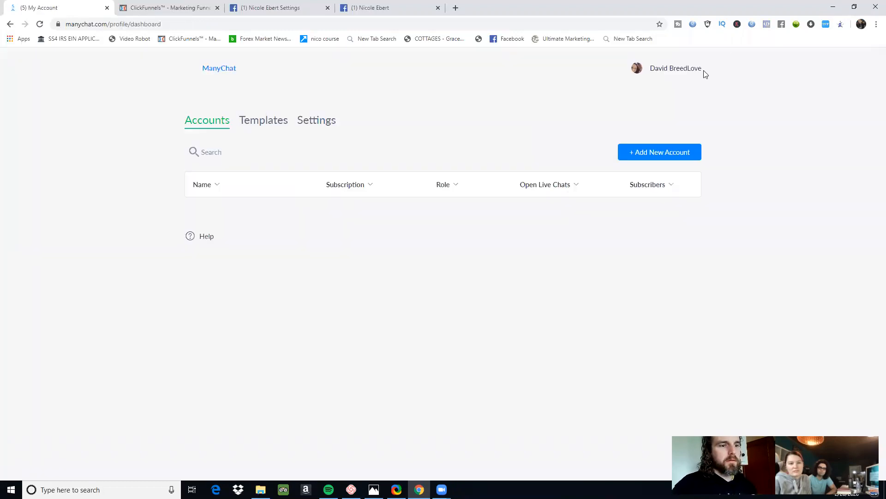
click(682, 72)
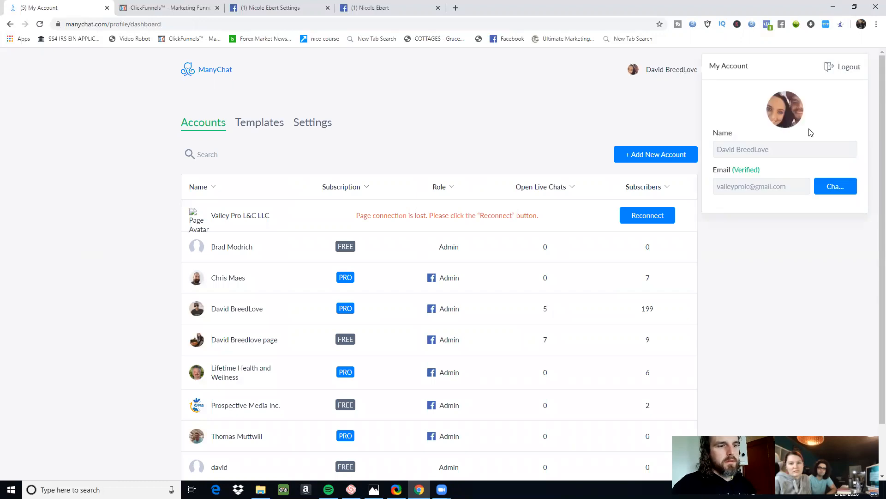
click(843, 69)
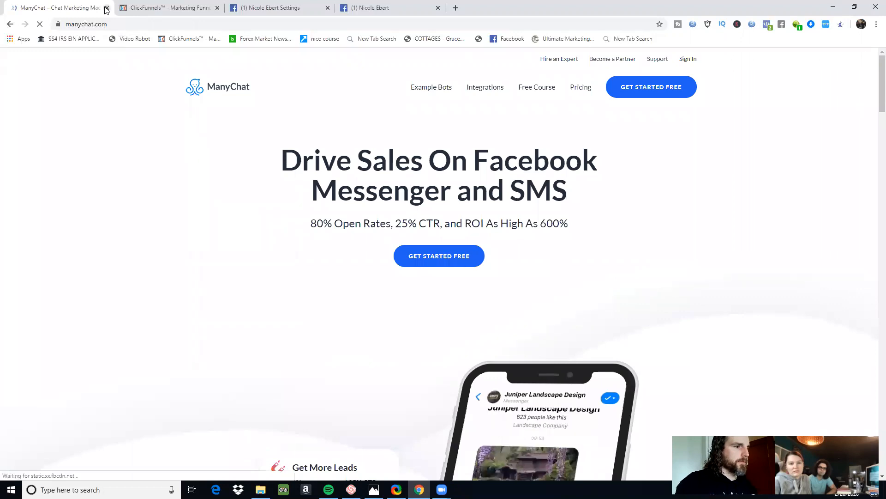
Step: Close the ManyChat tab and reopen the MLM Lead Machines members area in a new tab
click(107, 7)
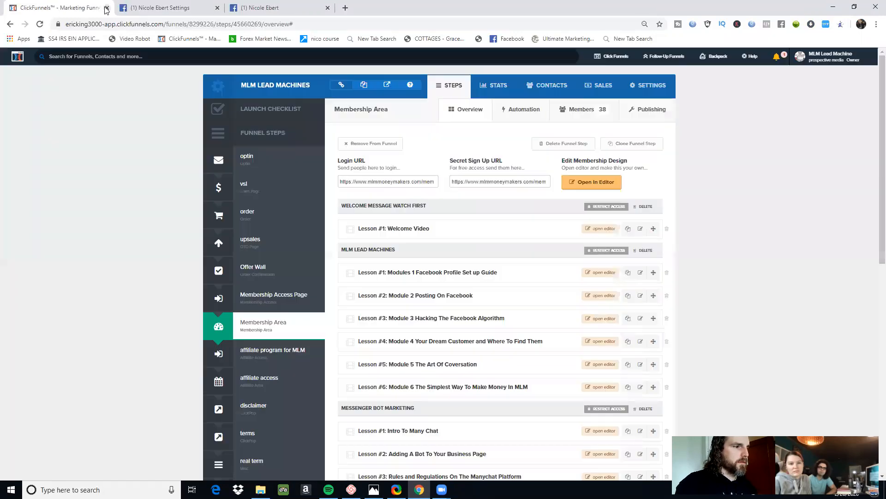
click(344, 8)
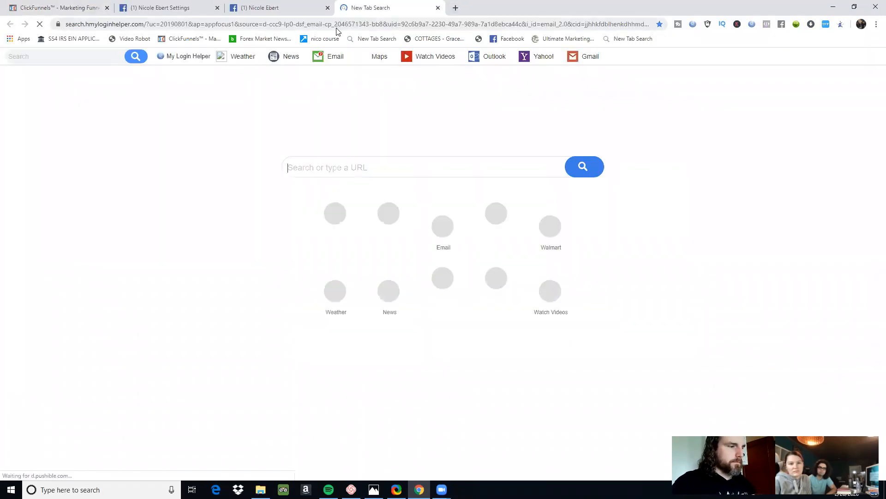
text(m)
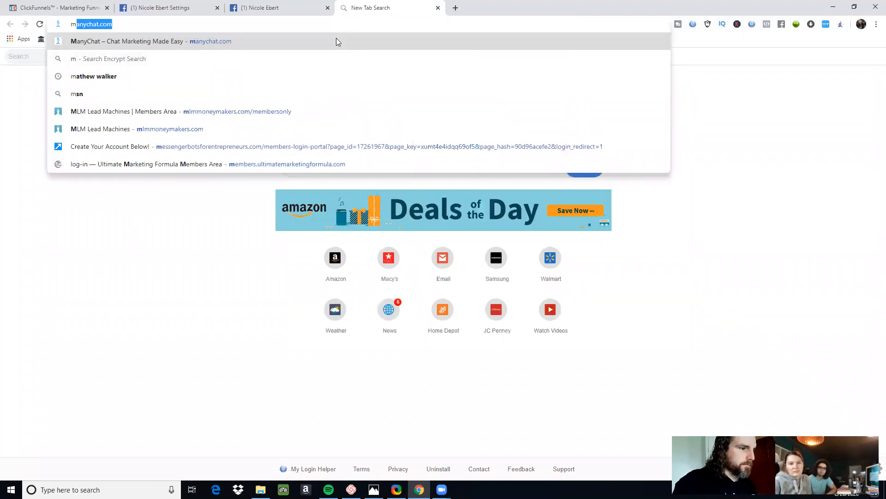
click(328, 111)
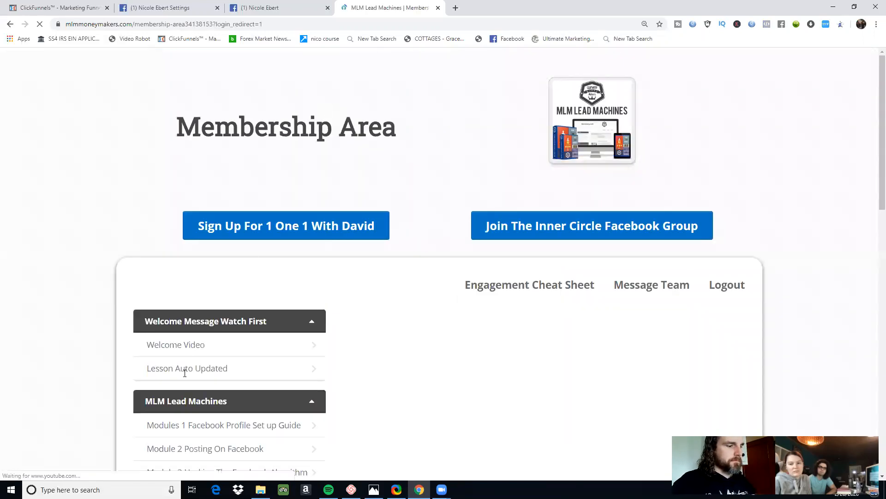
Step: Reopen the Intro To Many Chat lesson and follow its MANYCHAT link again
scroll(279, 365, down, 1)
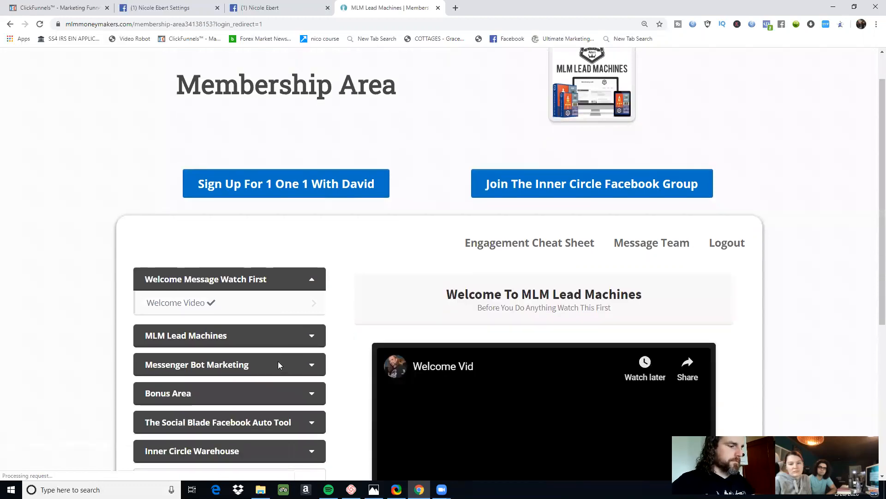
click(252, 363)
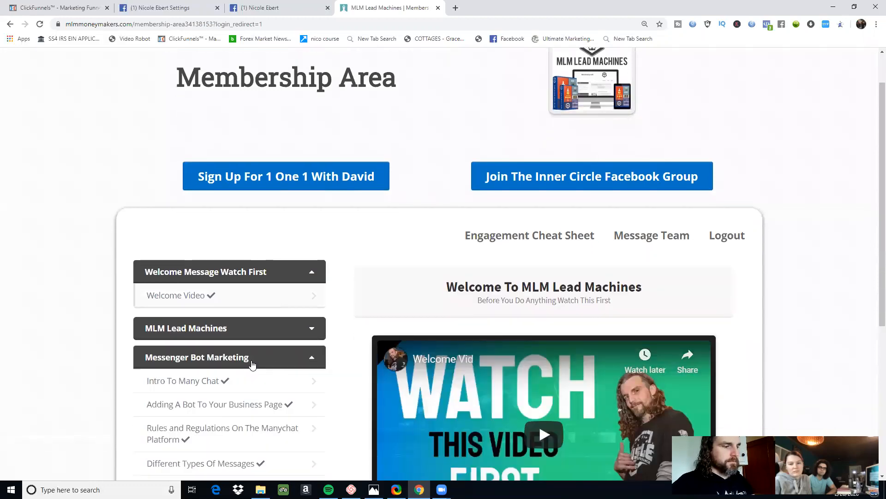
click(231, 383)
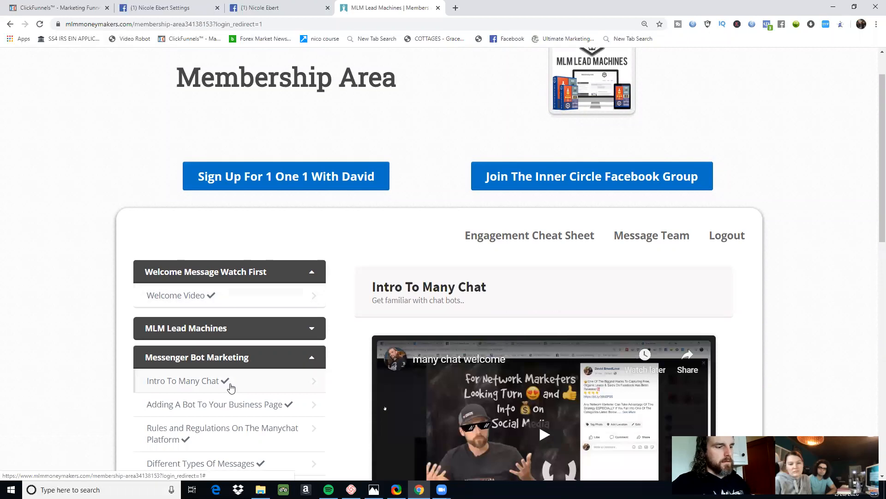
drag(342, 339, 403, 308)
click(402, 308)
scroll(403, 307, down, 1)
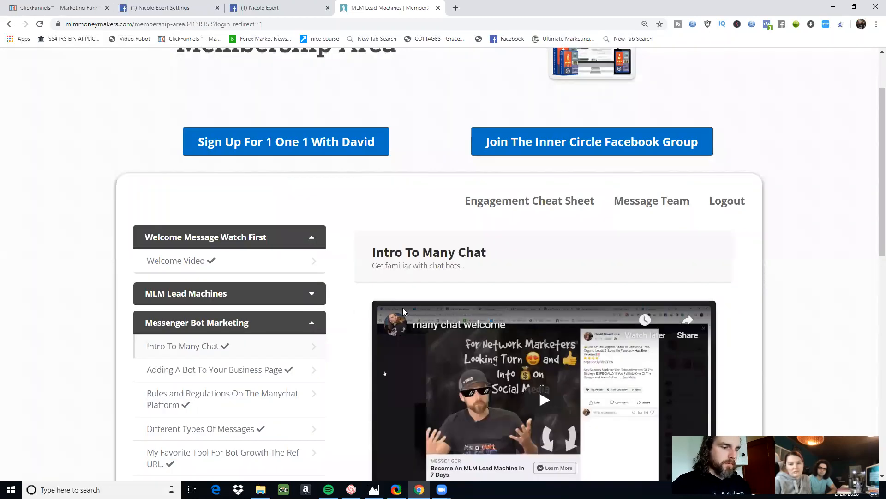
scroll(508, 369, down, 4)
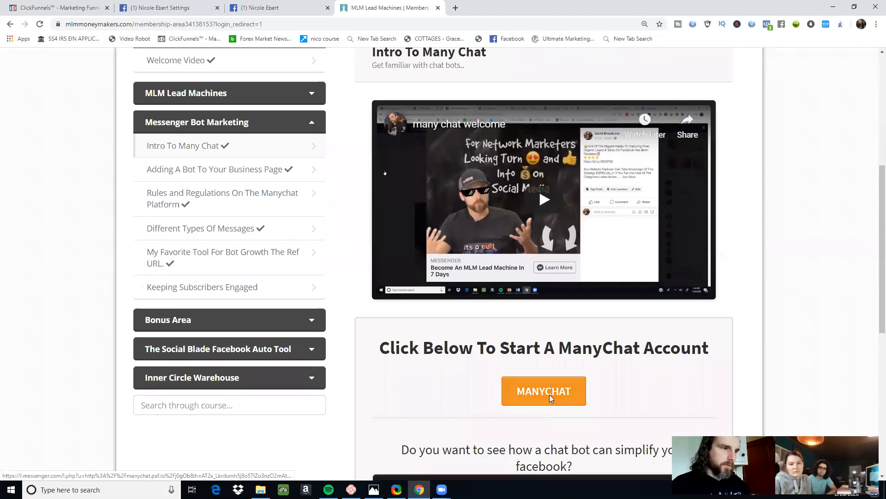
click(549, 397)
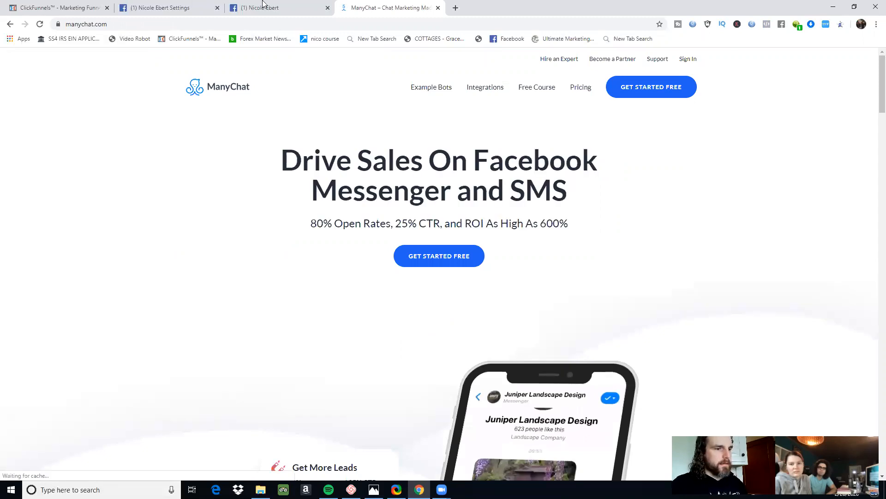
Step: Accept ManyChat's Terms of Service and sign in with Facebook
click(688, 59)
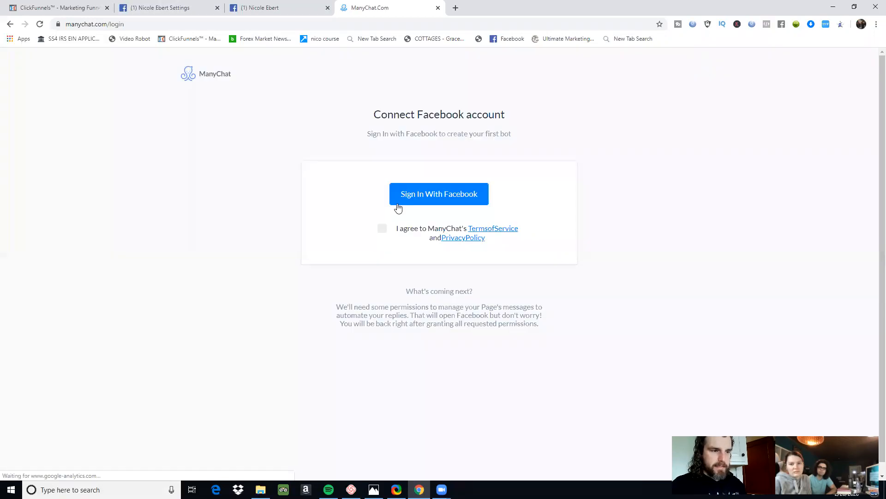
click(382, 229)
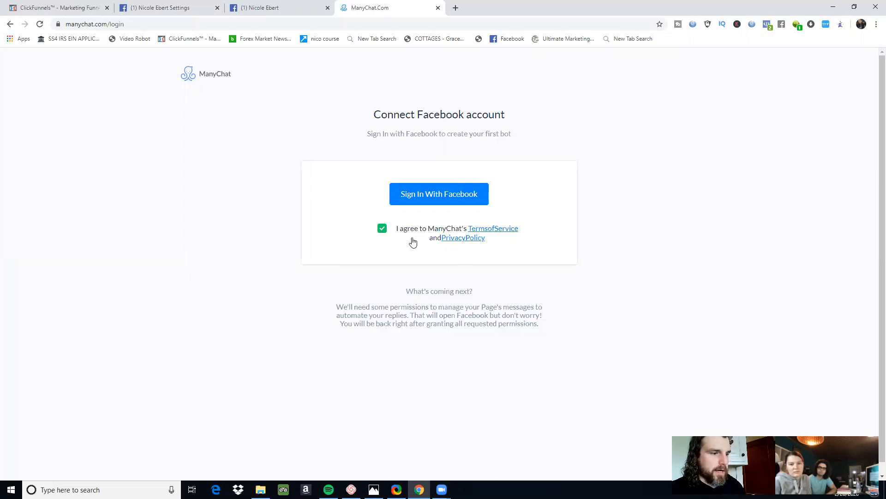
click(440, 204)
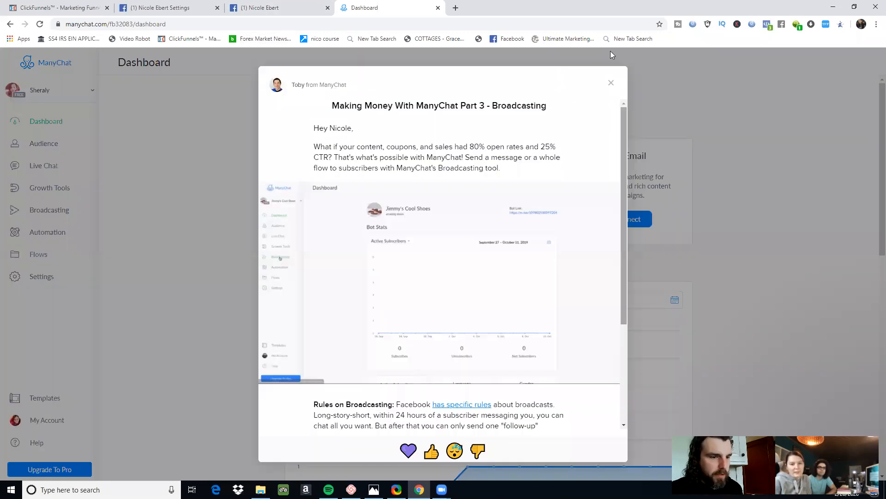
Step: Close the 'Making Money With ManyChat Part 3 - Broadcasting' announcement
click(612, 86)
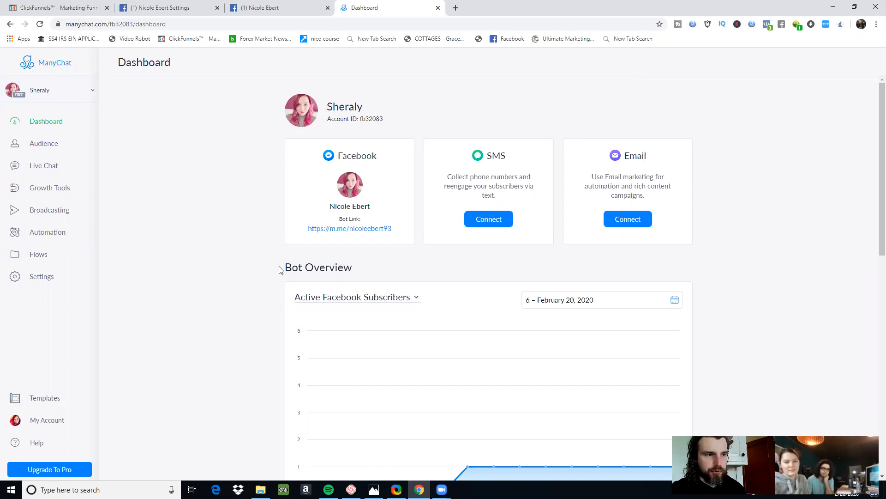
Step: Minimize the 'Your Post' chat box on the Facebook profile, then go back to ManyChat's dashboard
click(284, 6)
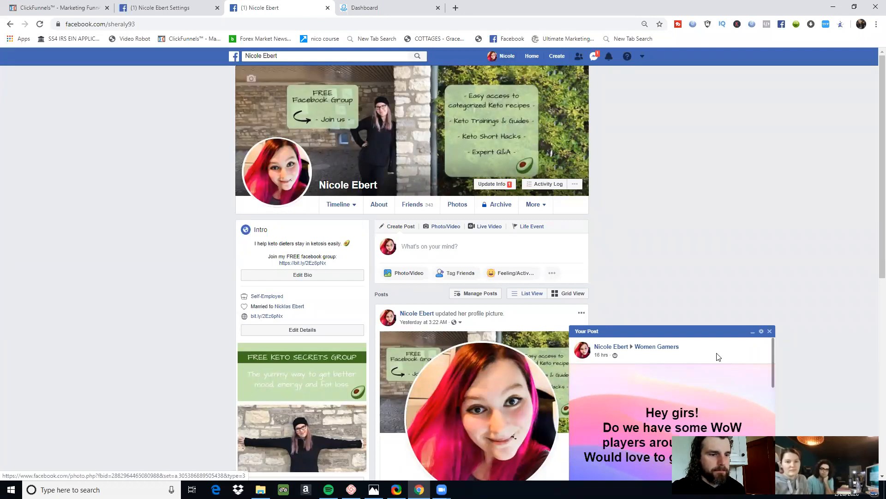
click(754, 333)
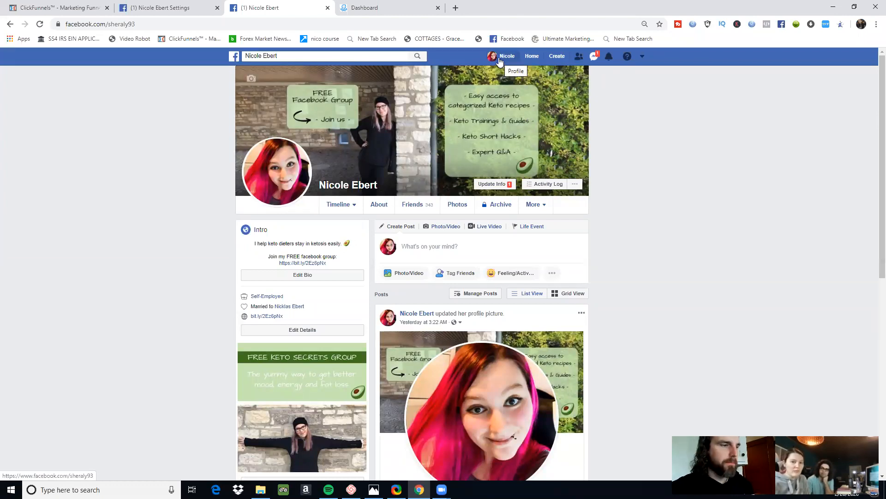
click(370, 8)
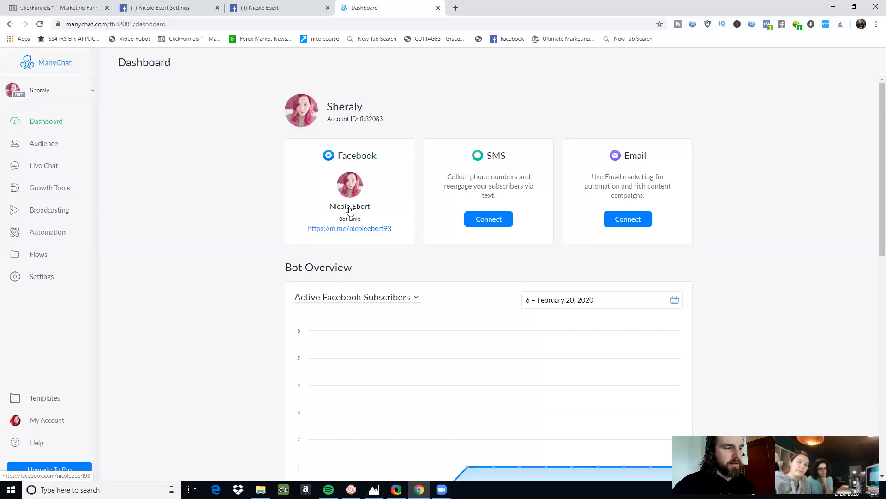
Step: Check the connected Facebook page and the Flows list, ending on the Growth Tools widgets page
click(381, 206)
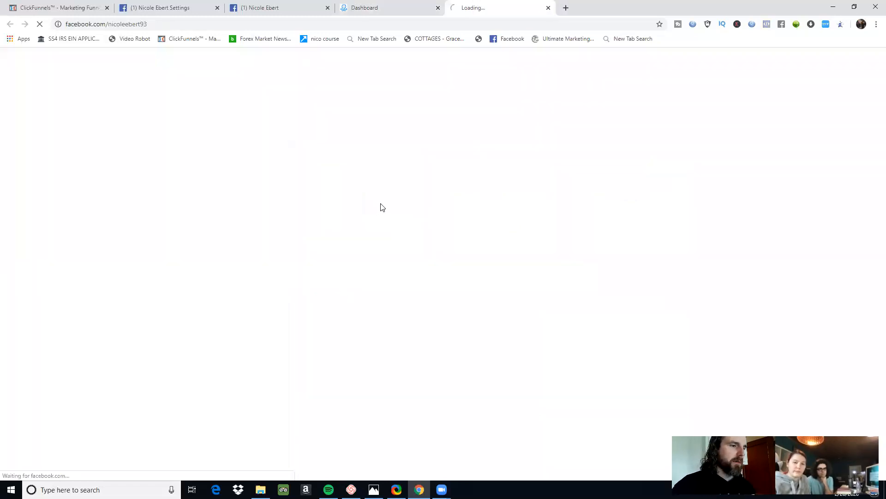
click(414, 4)
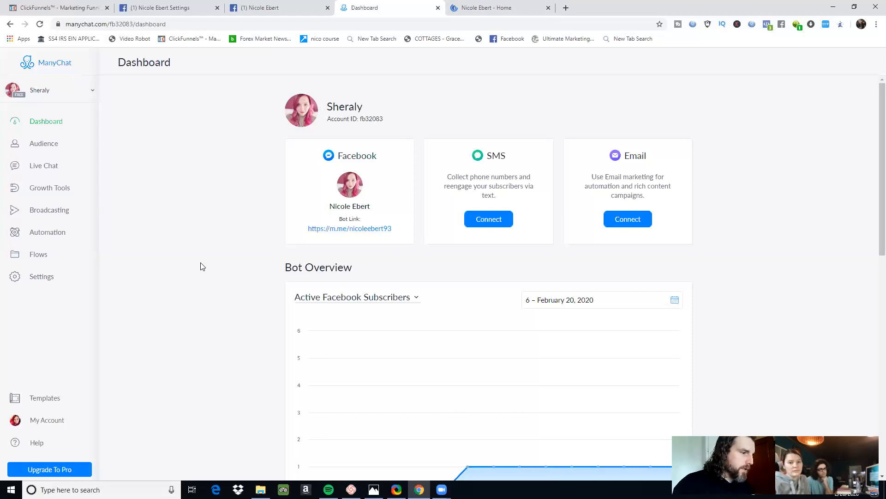
click(44, 193)
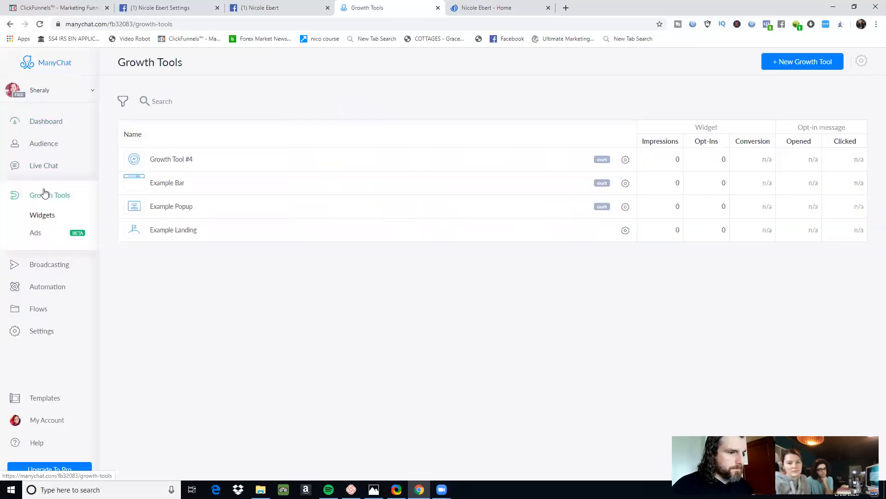
click(50, 304)
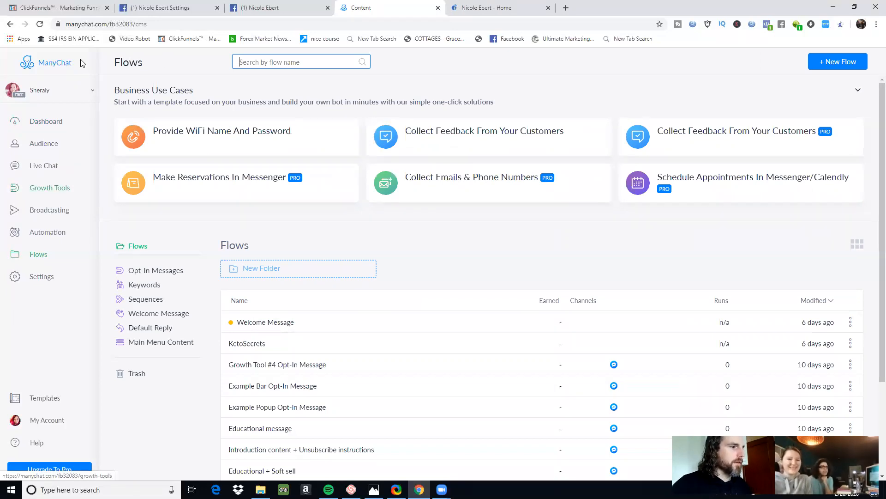
click(45, 196)
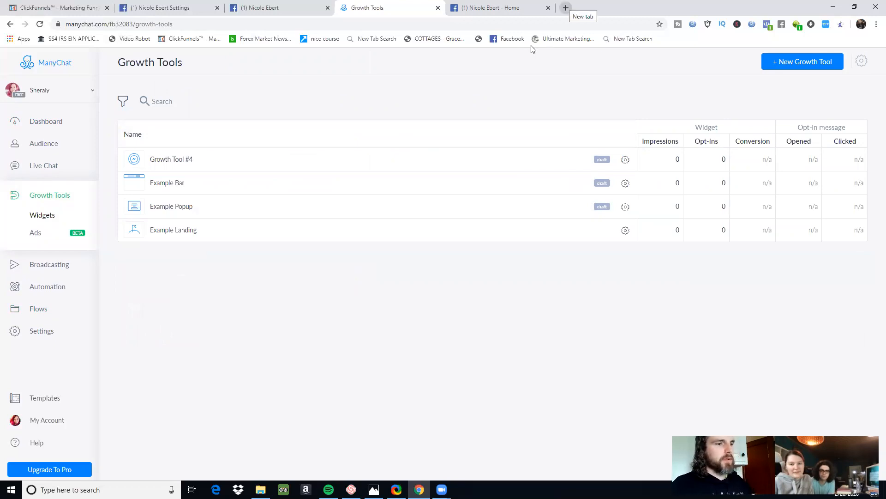
Step: Load mlmmoneymakers.com/chatbotpackage in a fresh Chrome tab
key(ctrl+t)
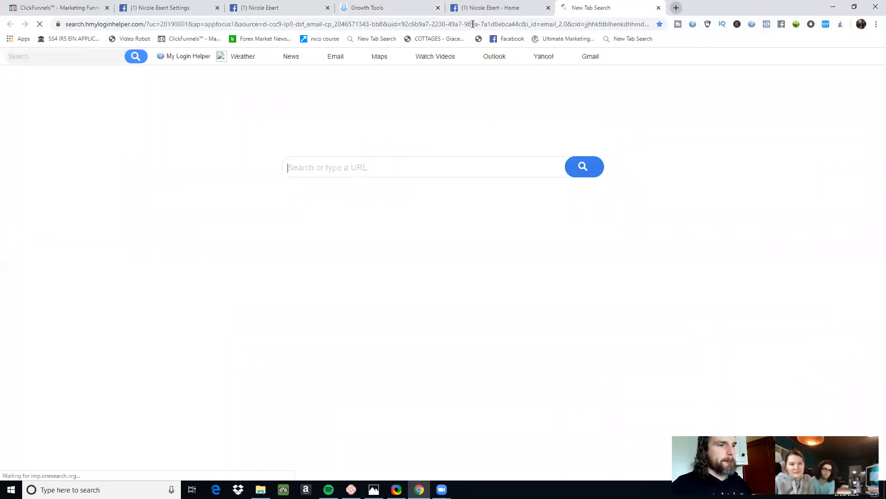
click(474, 27)
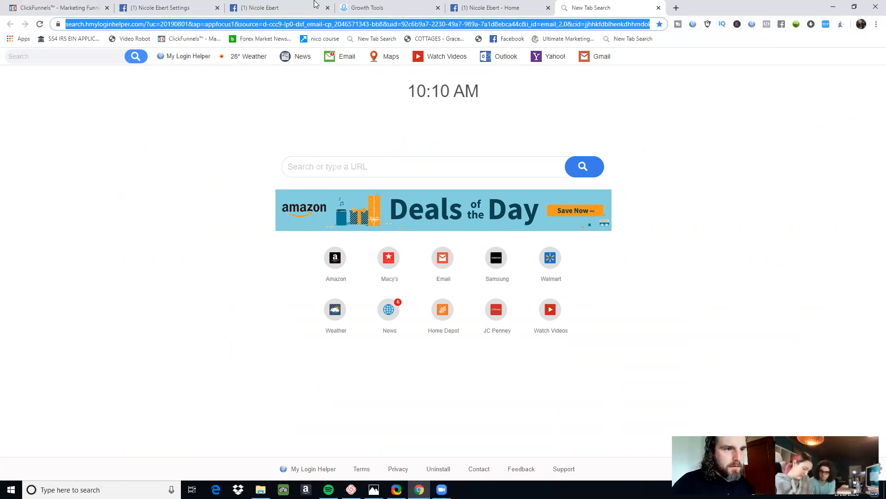
click(659, 8)
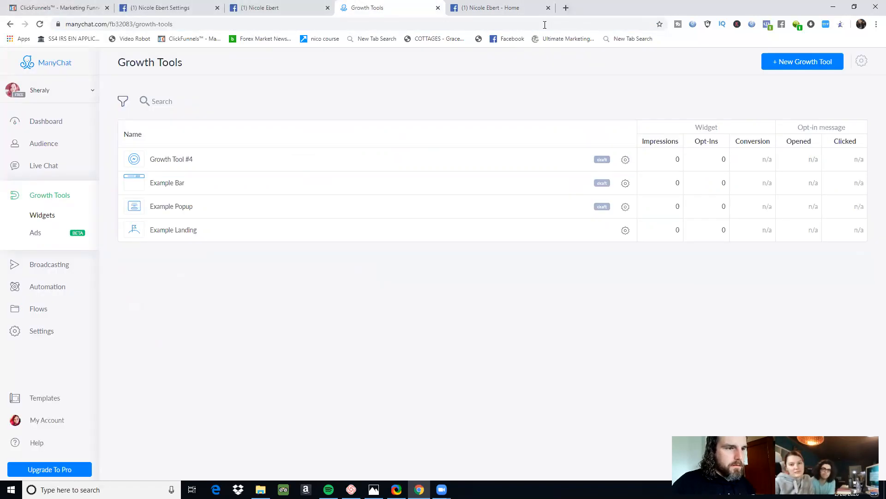
key(ctrl+t)
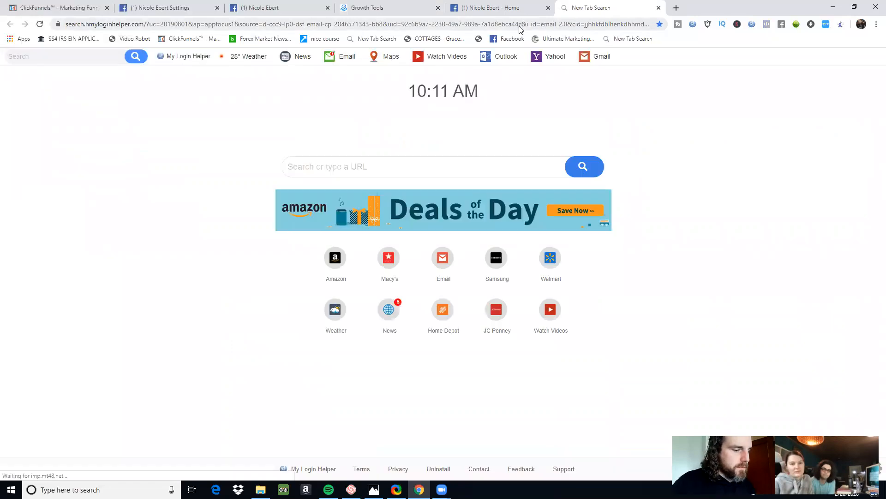
click(520, 26)
text(mlm)
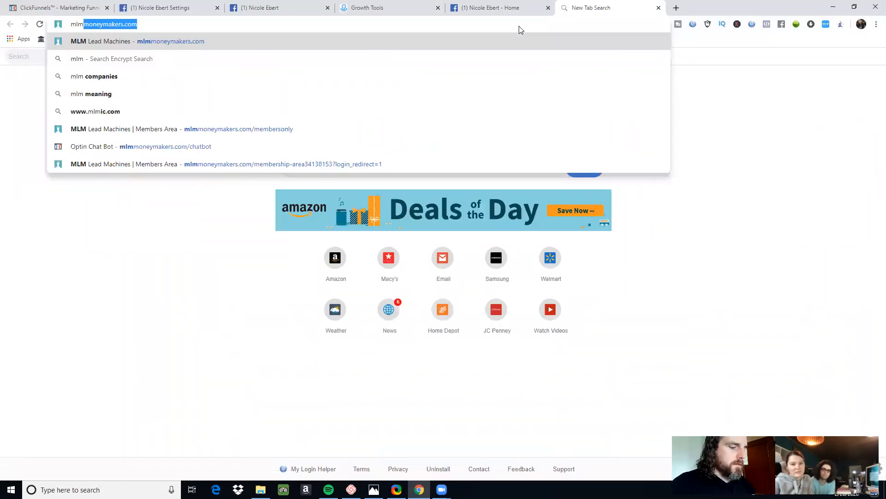
text(moneym)
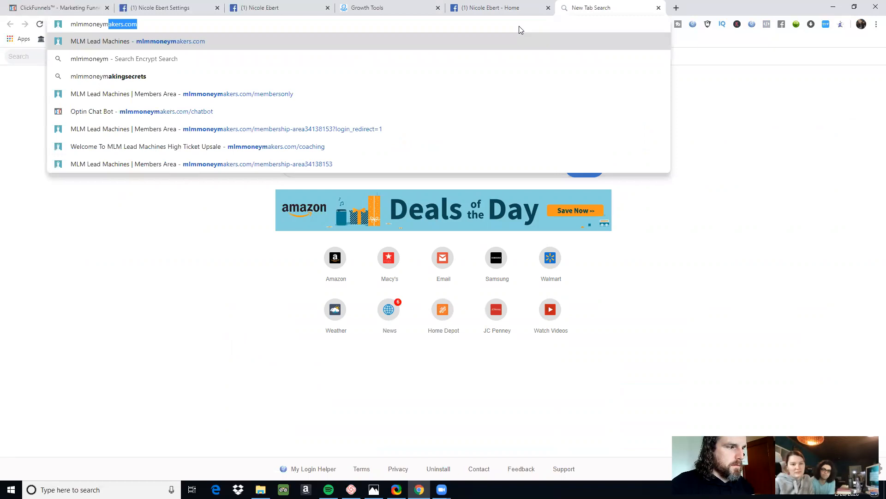
text(akers.com/)
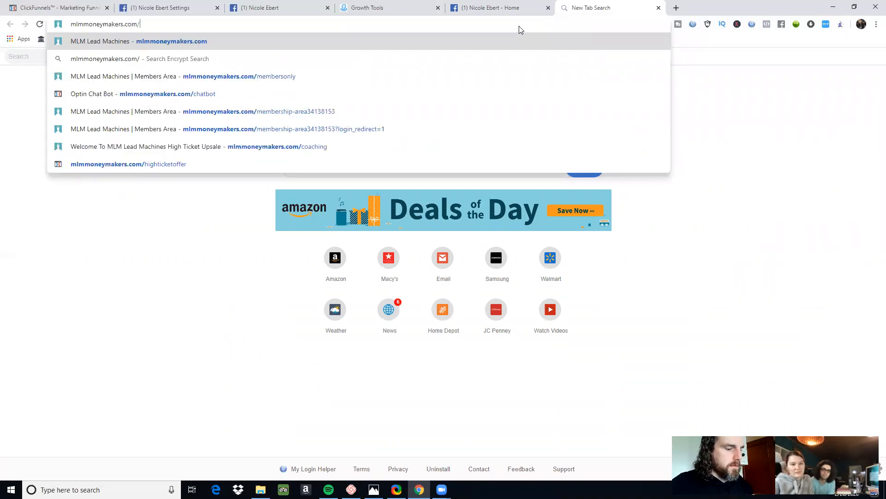
text(chatbotpack)
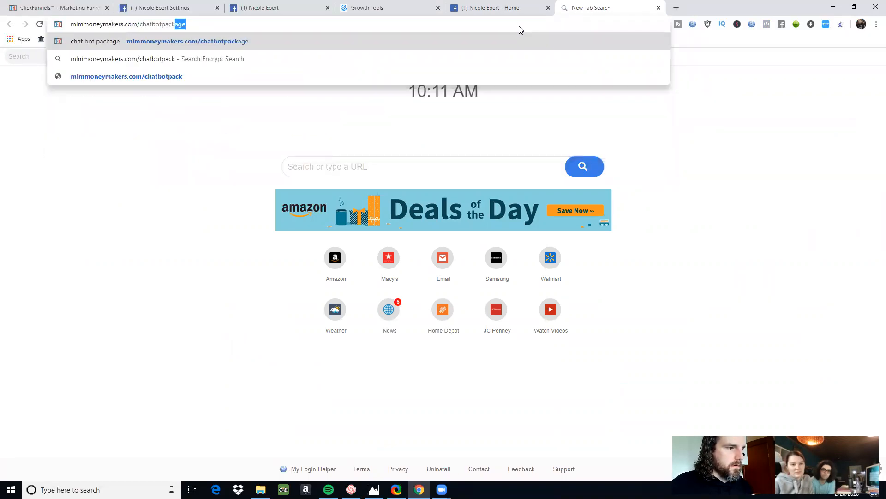
text(age)
key(Return)
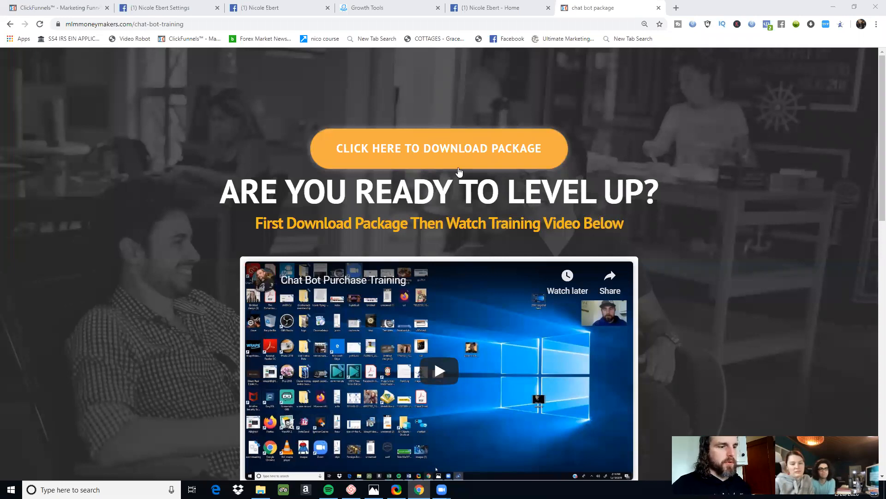
Step: Open chat bot.docx in Google Drive via the 'Click Here To Download Package' button
click(472, 147)
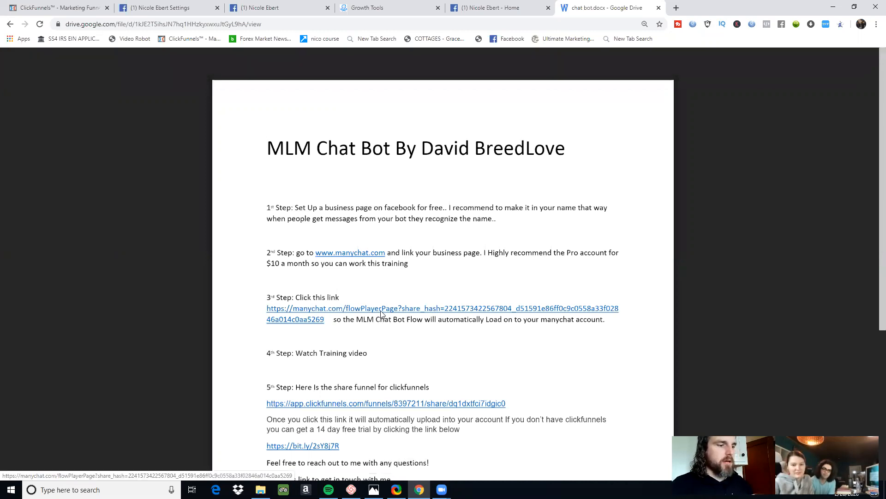
Step: Open the shared MLM / Network Marketing Auto-Recruitment Bot flow link and choose Save To ManyChat
click(381, 313)
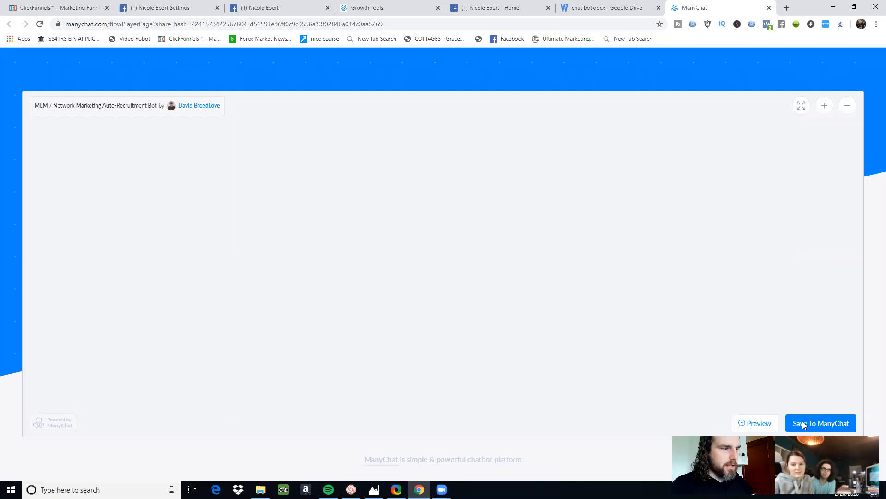
click(803, 424)
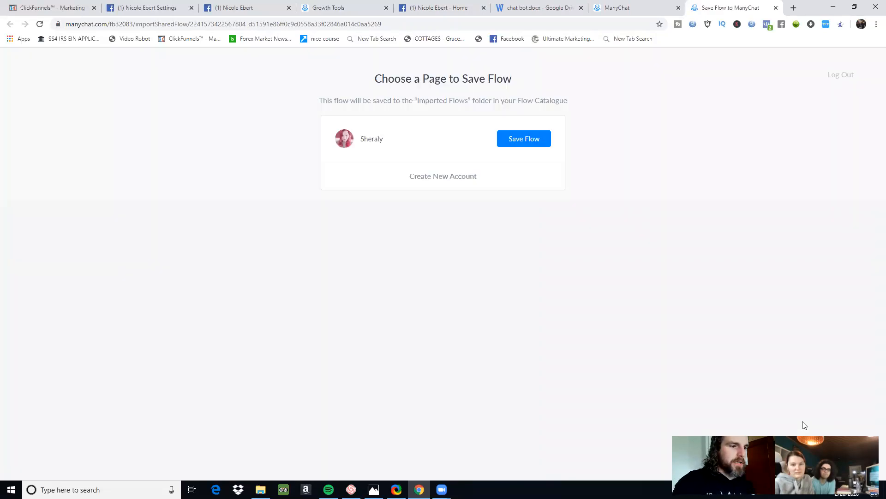
Step: Save the Network Marketing Auto-Recruitment Bot flow to the page, then return to the Growth Tools tab
click(520, 139)
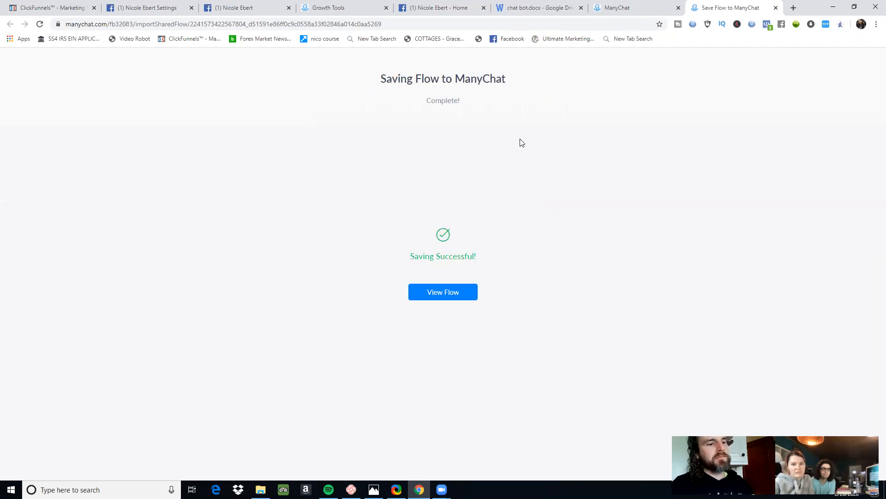
click(614, 6)
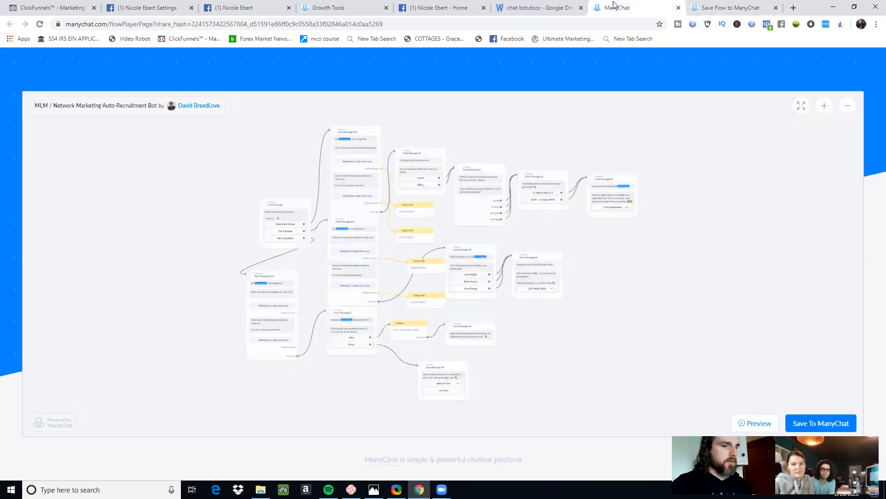
click(333, 13)
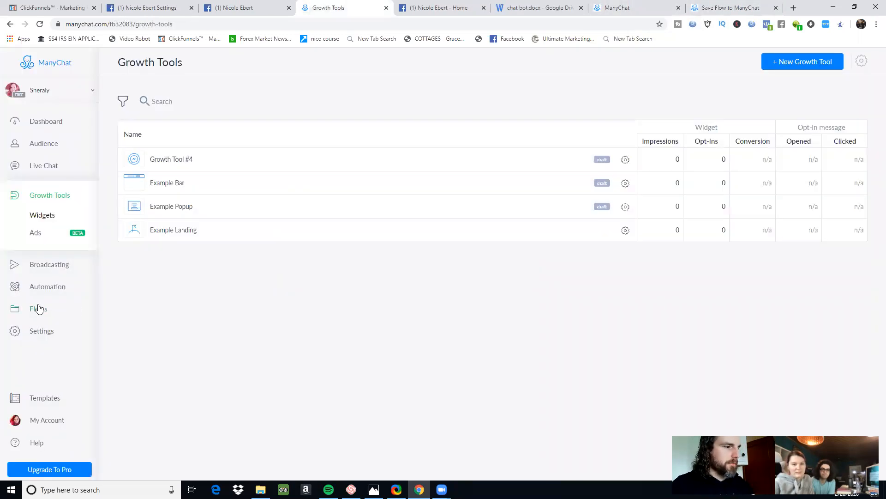
Step: Open the MLM / Network Marketing Auto-Recruitment Bot flow from the Imported from… folder under Flows
click(38, 308)
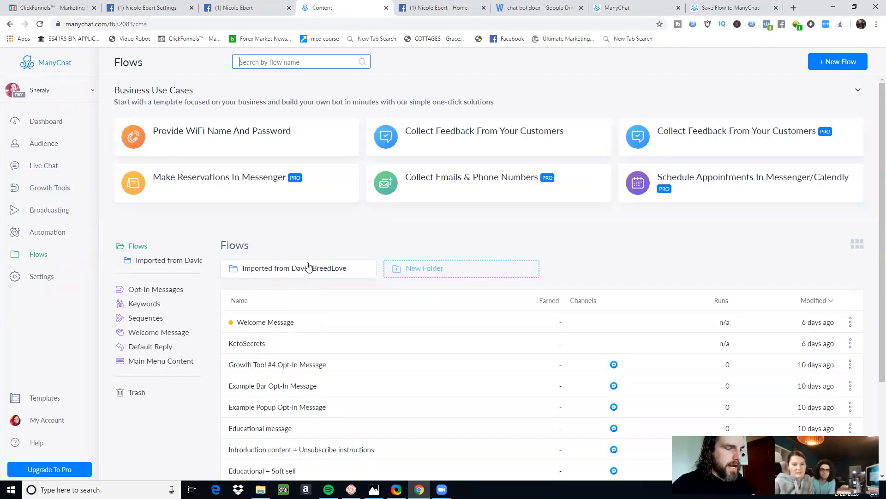
click(266, 276)
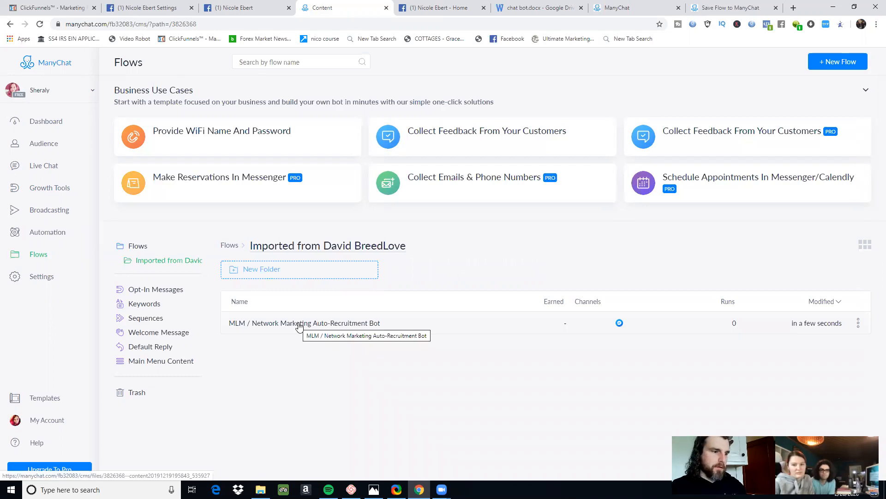
click(299, 325)
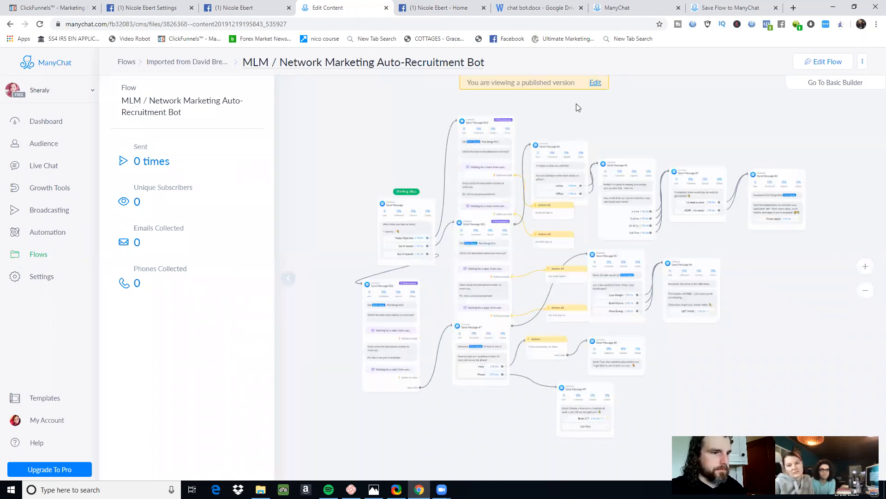
Step: Enter edit mode and delete the phone-number question from Send Message #10
click(596, 84)
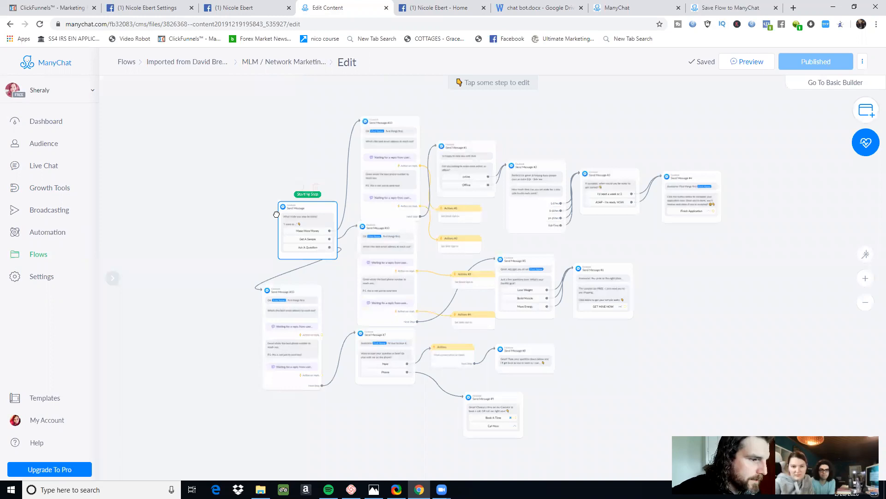
drag(249, 209, 247, 209)
click(380, 174)
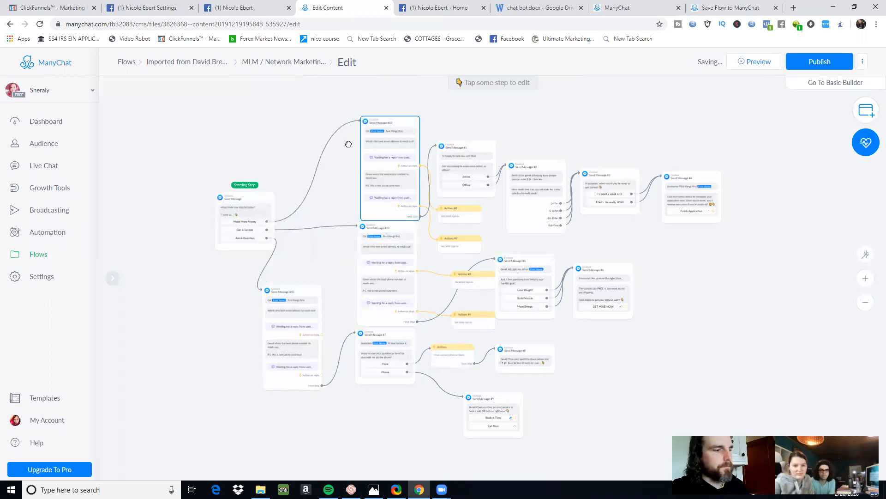
drag(350, 148, 350, 148)
click(350, 148)
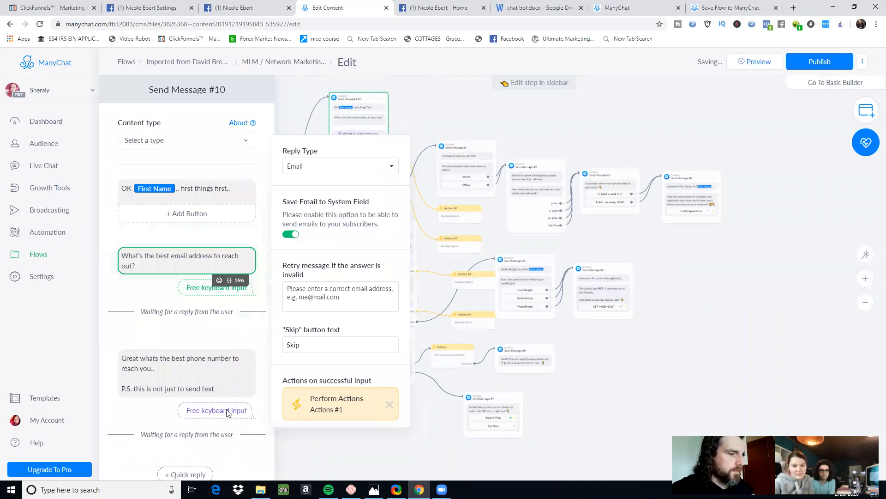
click(264, 346)
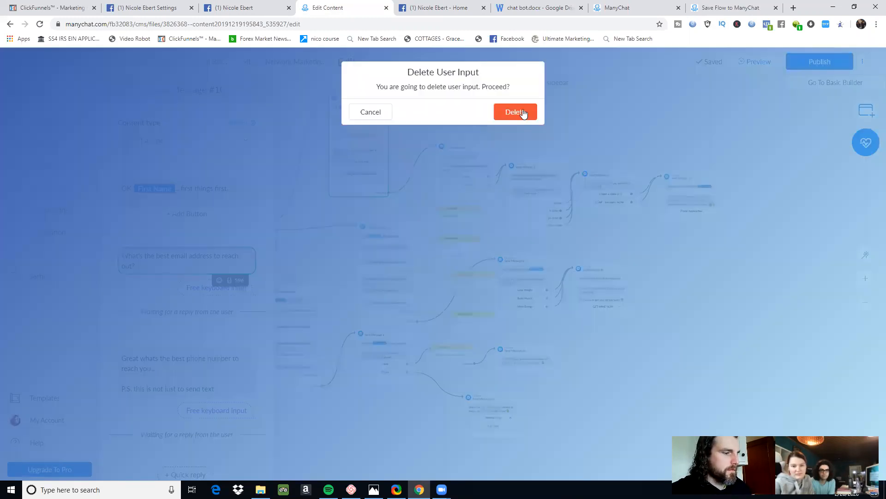
click(515, 112)
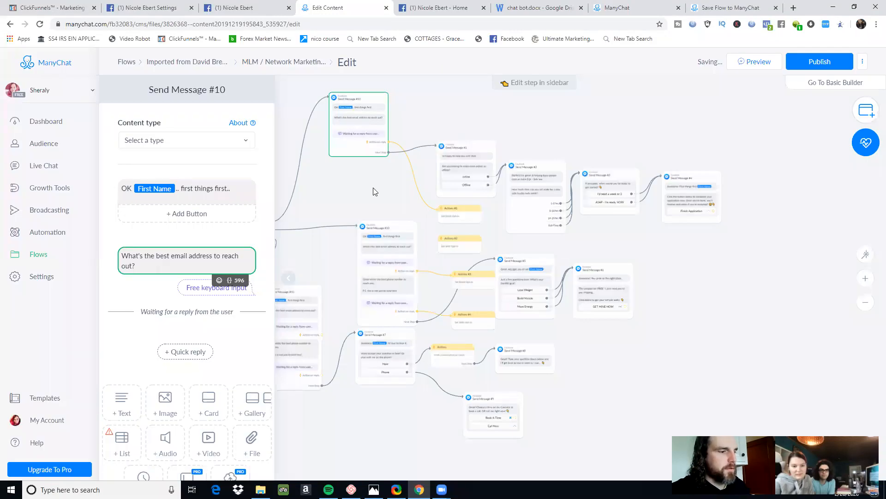
Step: Move Actions #1 and the lower Send Message #10 up beside the top Send Message #10
click(441, 207)
drag(449, 213, 434, 118)
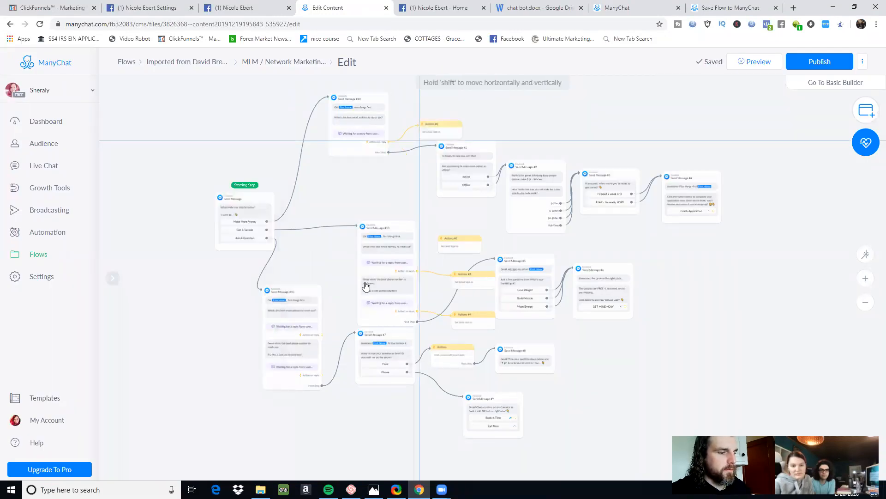
drag(384, 291, 356, 238)
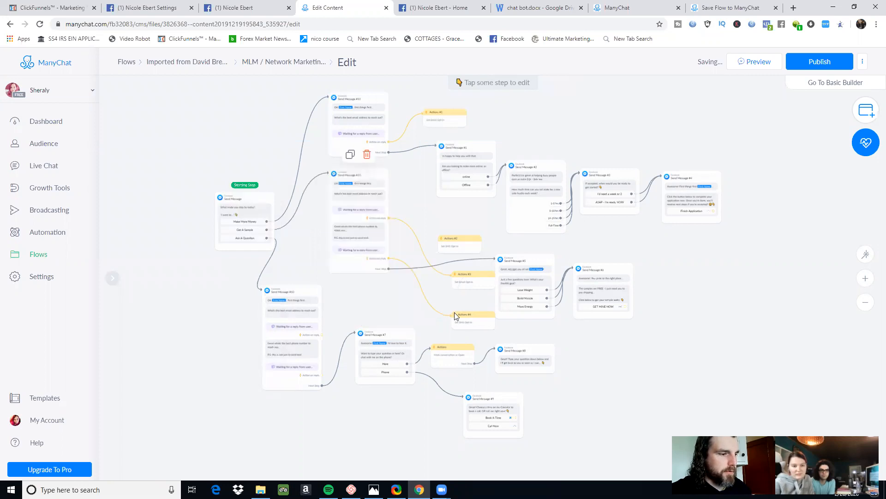
Step: Delete the other phone-number question and remove the Actions #2 group
click(355, 237)
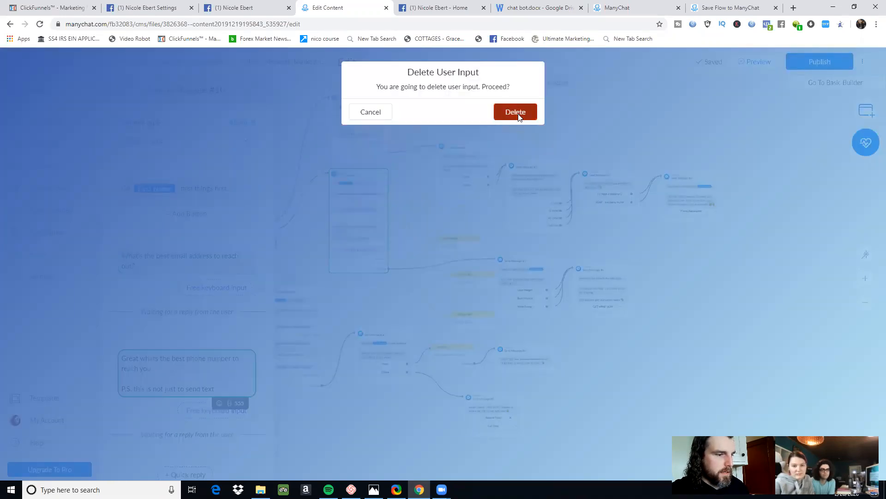
click(518, 114)
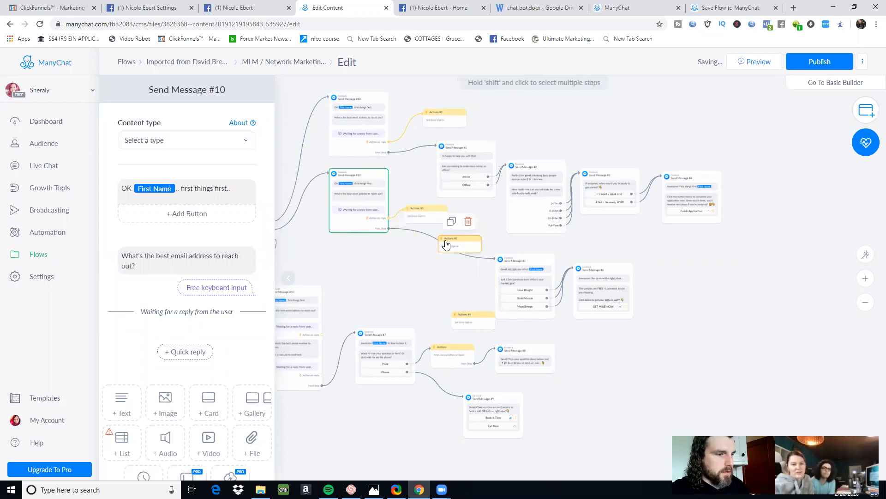
drag(427, 267, 422, 271)
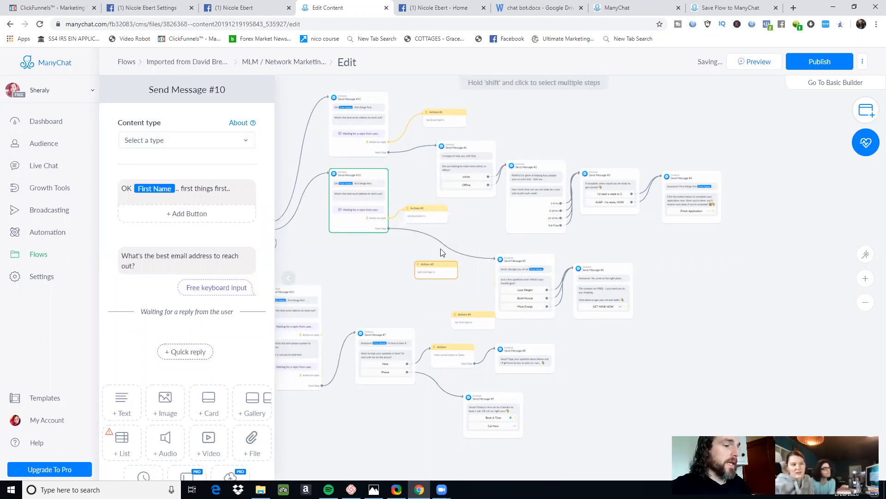
key(Delete)
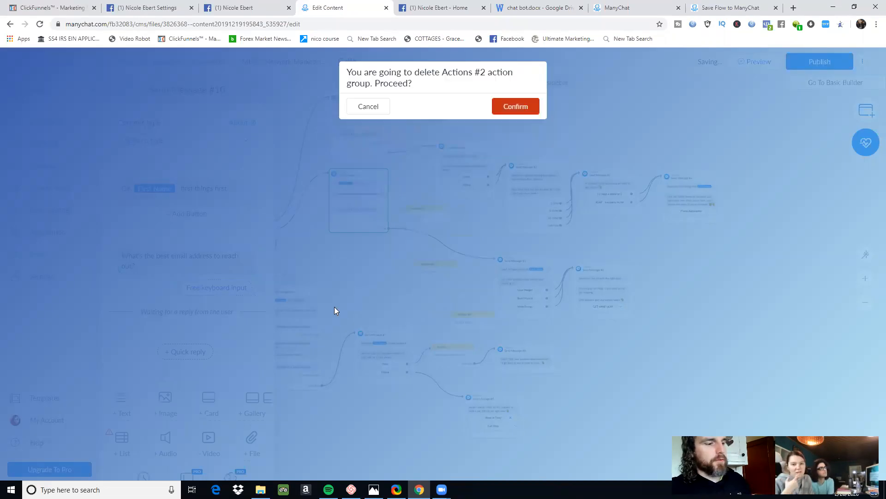
Step: Rearrange Send Message #10, Send Message #7 and the yellow Actions group beside Send Message #8
drag(314, 326, 364, 282)
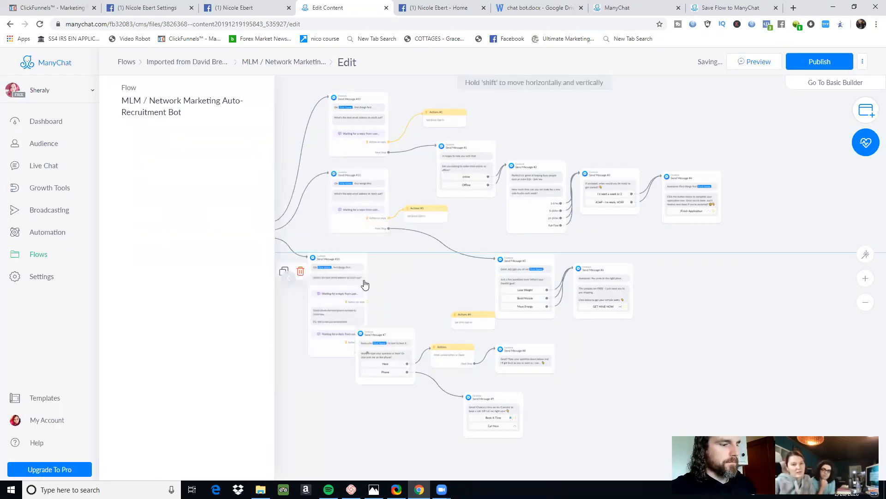
drag(394, 373, 422, 317)
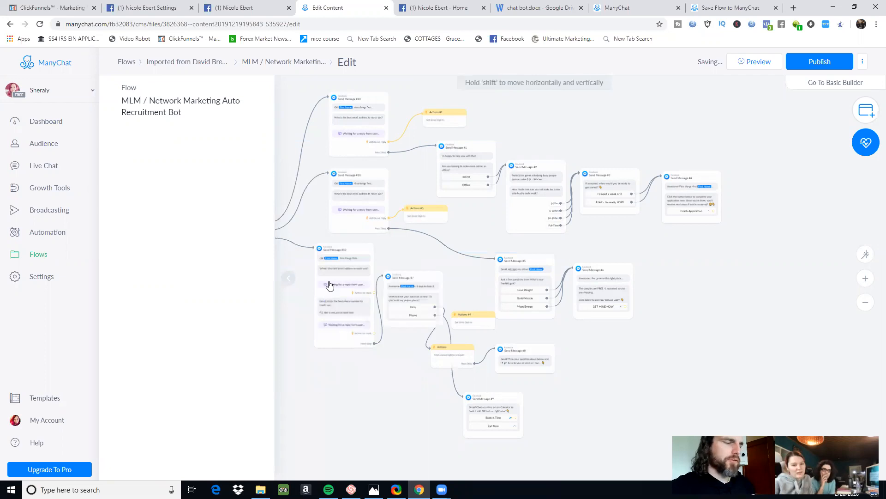
drag(329, 281, 312, 286)
drag(406, 298, 397, 331)
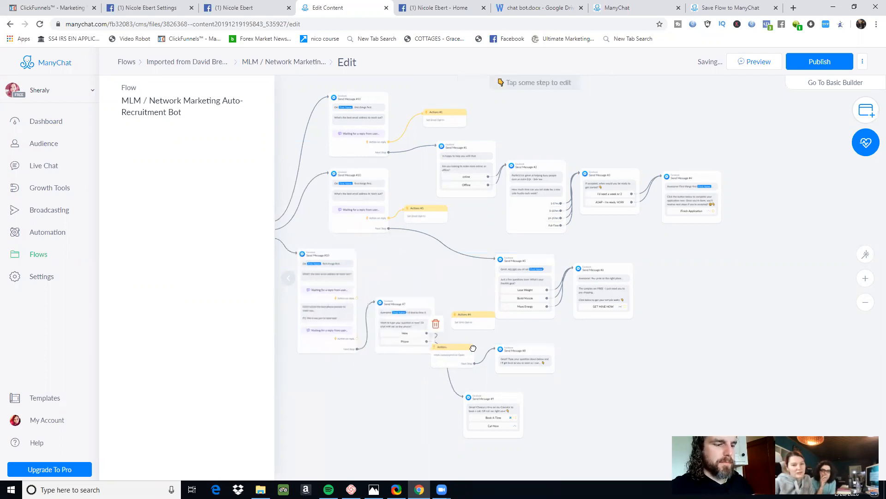
drag(474, 346, 446, 275)
Step: Delete the Actions #4 group and nudge Send Message #9 up and left
click(444, 259)
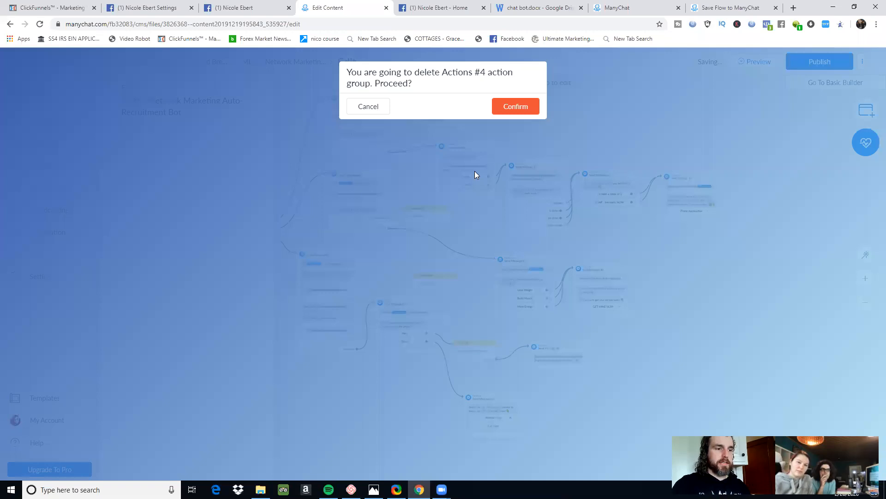
click(526, 107)
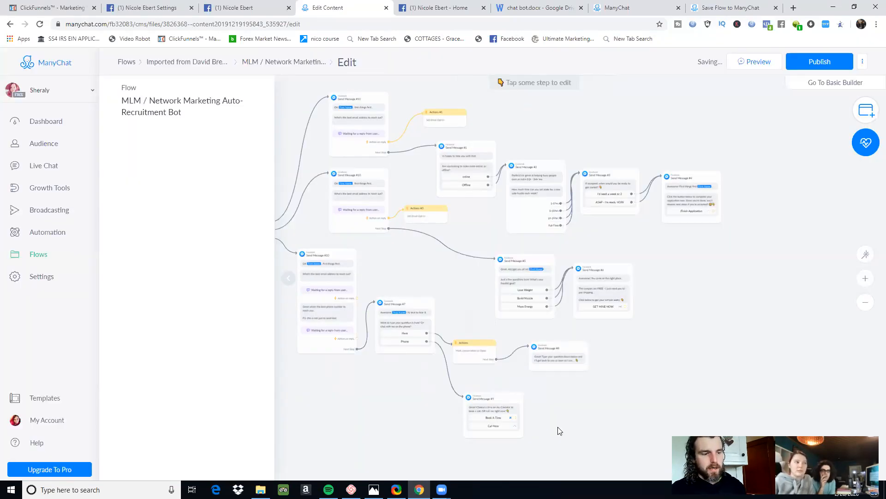
click(502, 406)
drag(502, 406, 491, 398)
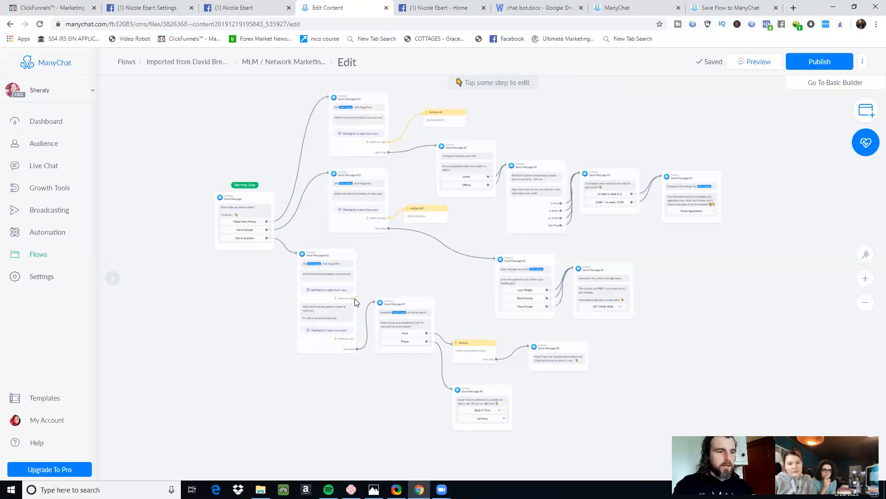
Step: Move the starting step left and space Send Message #10, Actions #3 and Send Message #7 beside it
drag(555, 291, 506, 264)
drag(370, 209, 394, 249)
drag(428, 219, 452, 224)
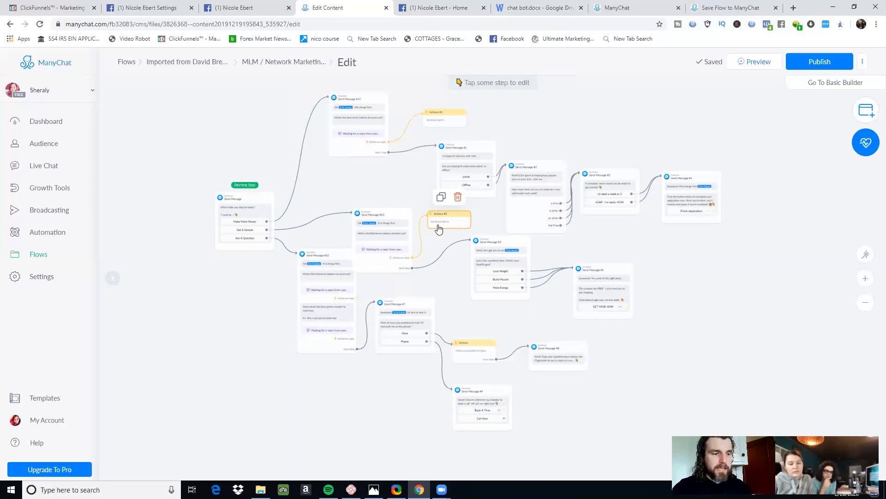
drag(326, 320, 301, 342)
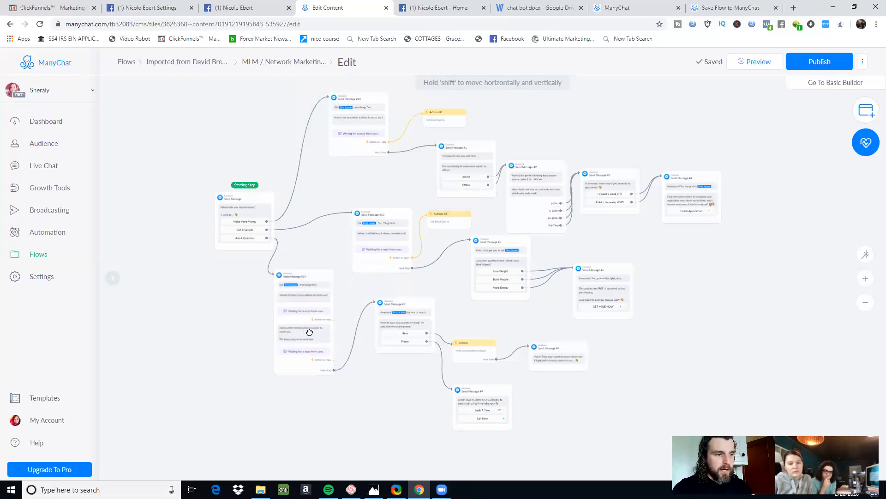
drag(415, 319, 395, 413)
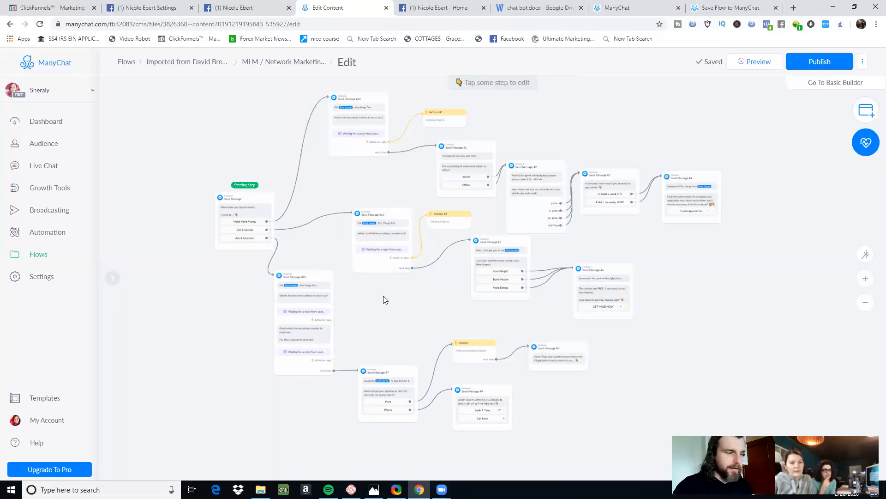
Step: Delete the phone-number question from Send Message #10
mouse_move(317, 330)
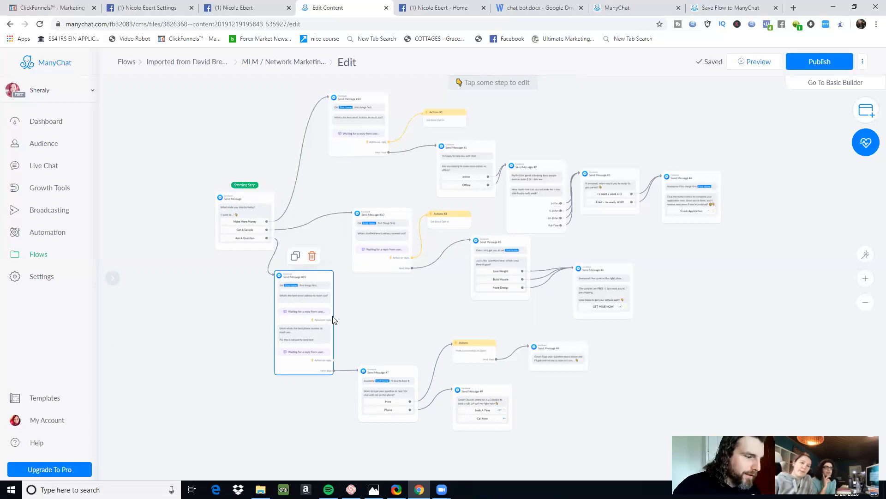
click(309, 322)
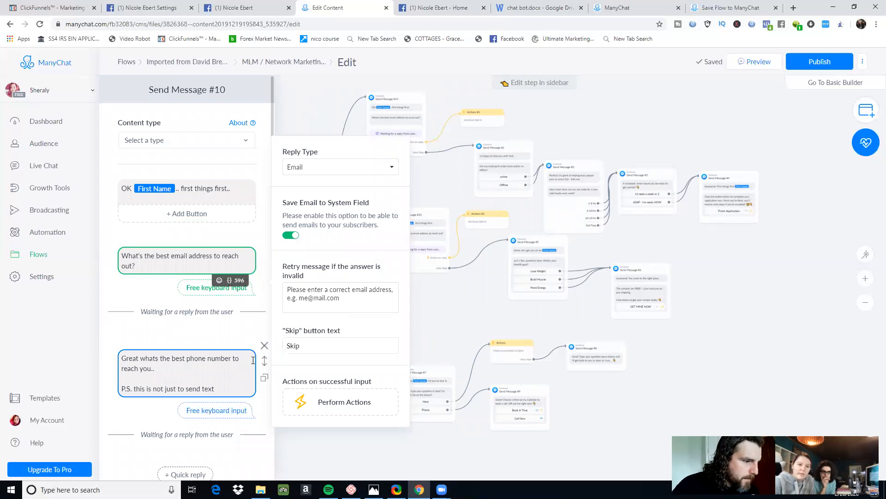
click(265, 345)
click(528, 114)
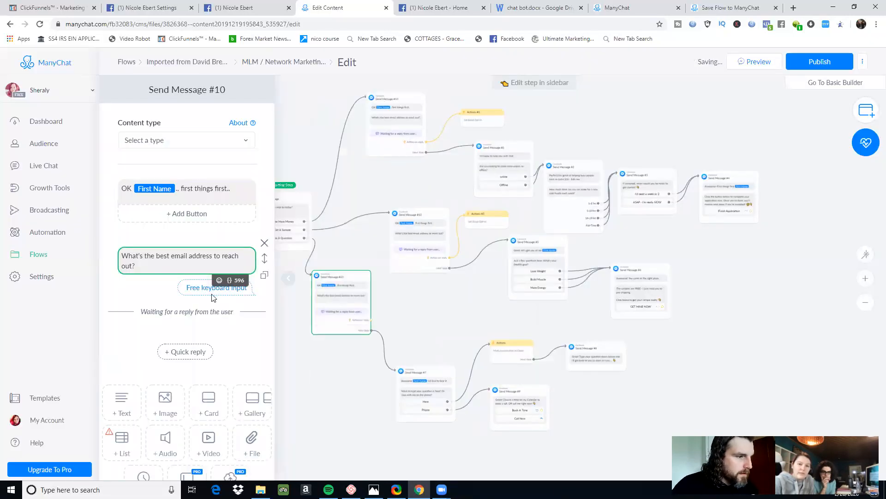
Step: Insert 'for us' before 'to' in the email question text
click(129, 259)
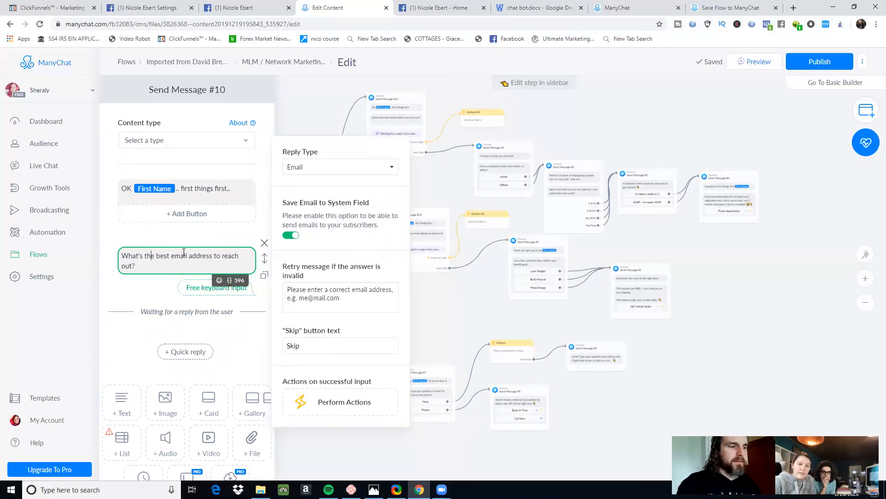
double_click(214, 257)
click(215, 257)
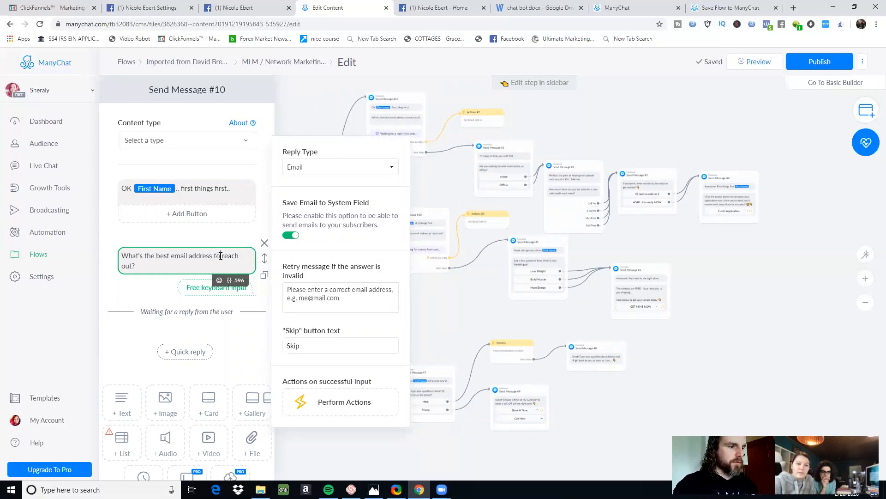
drag(219, 256, 217, 256)
click(210, 257)
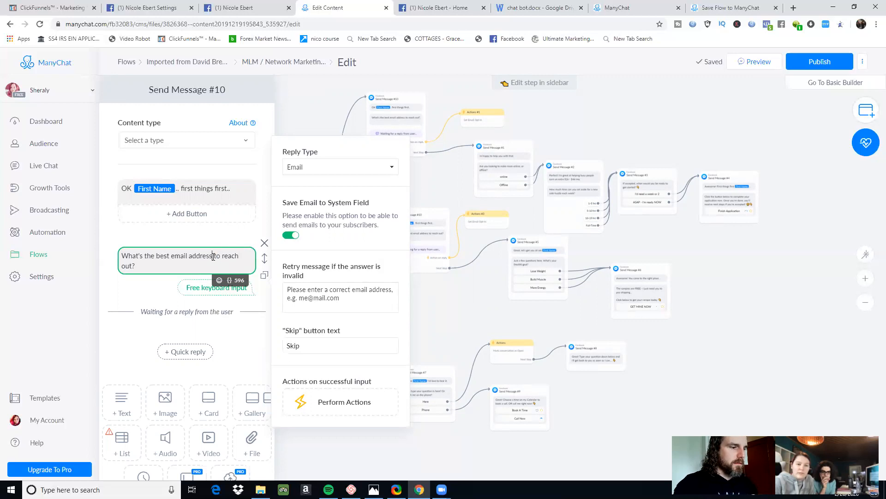
text(for us)
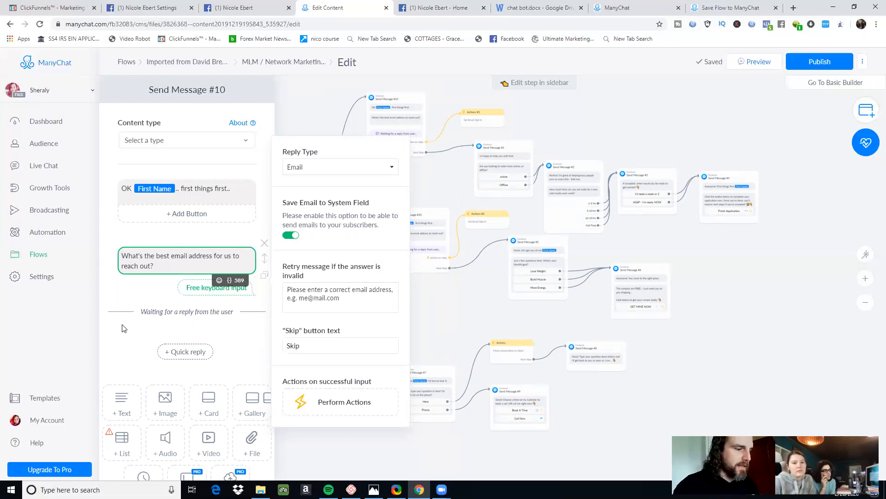
Step: Make a valid email reply trigger a new Actions #2 group with a Set Email Opt-In action
click(334, 401)
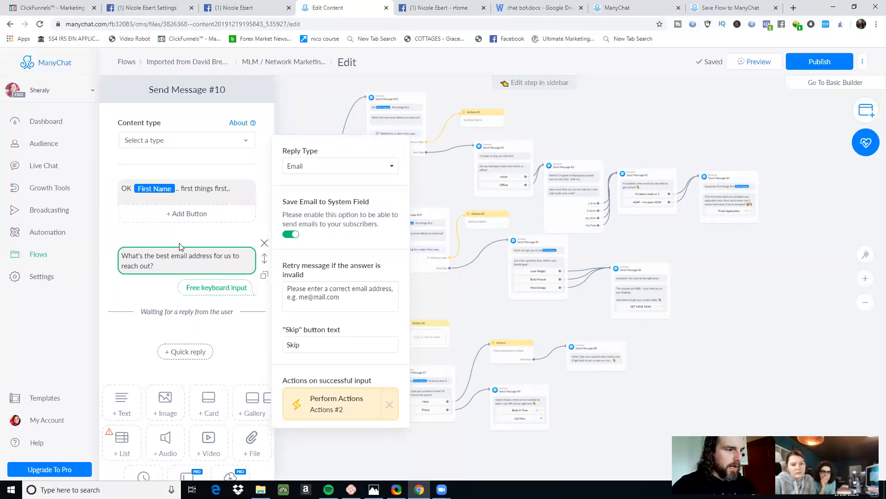
click(318, 405)
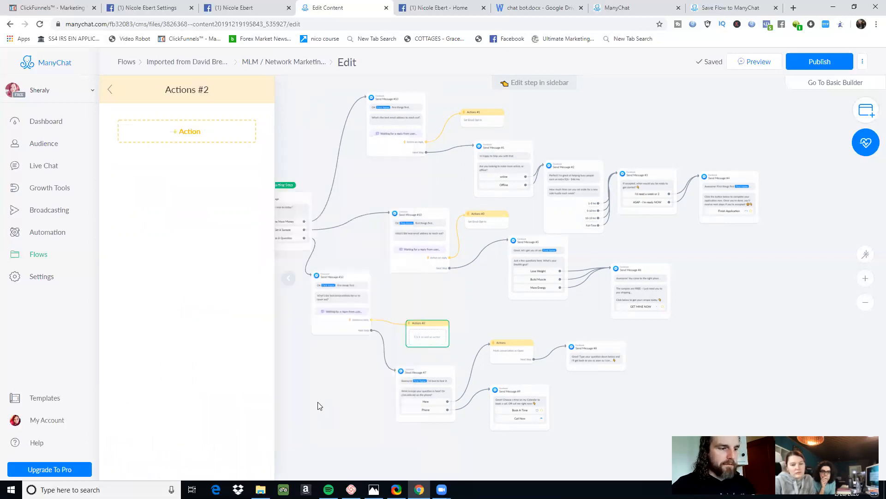
click(215, 133)
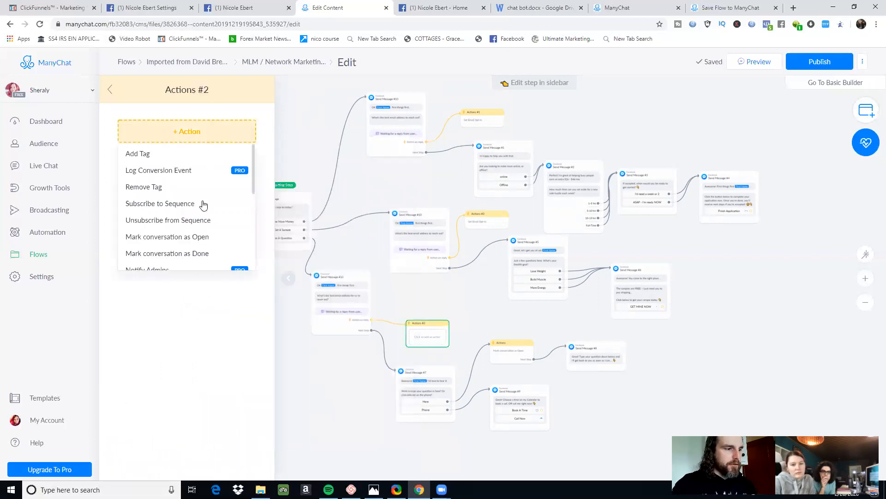
scroll(200, 217, down, 3)
scroll(199, 217, down, 3)
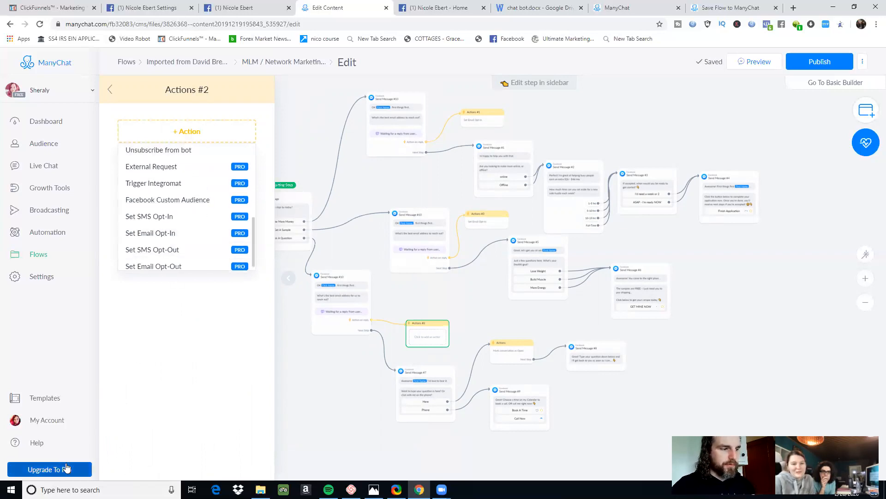
click(200, 236)
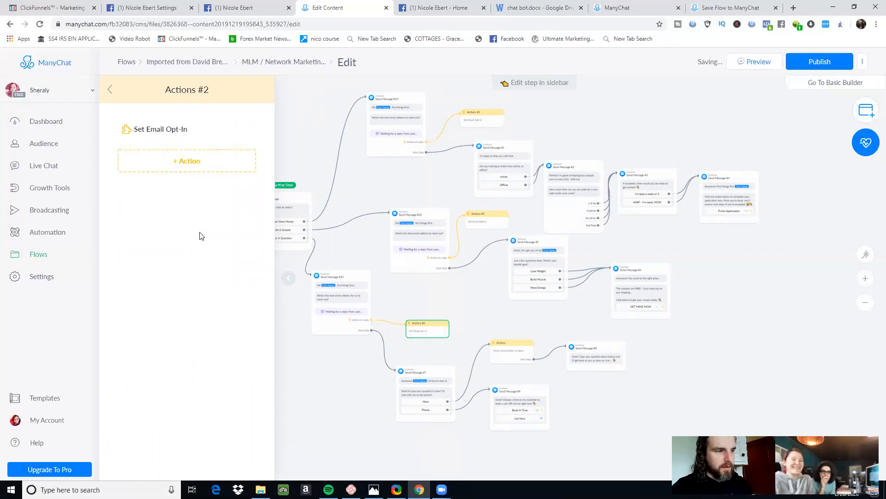
click(311, 136)
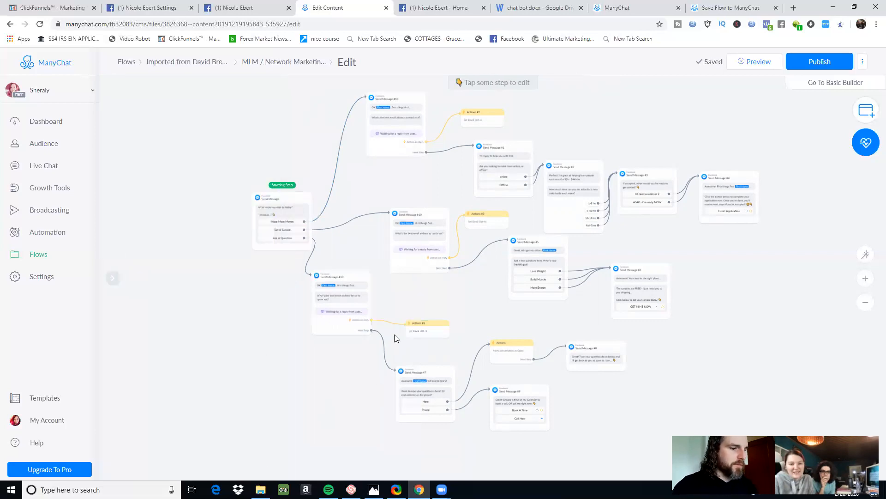
Step: Open the other Send Message #10 and verify its Actions #3 group sets Email Opt-In
click(419, 245)
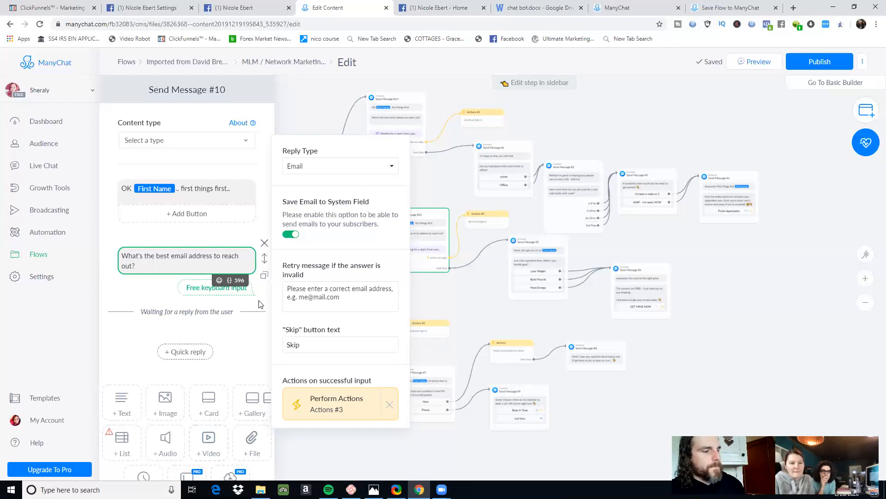
click(313, 406)
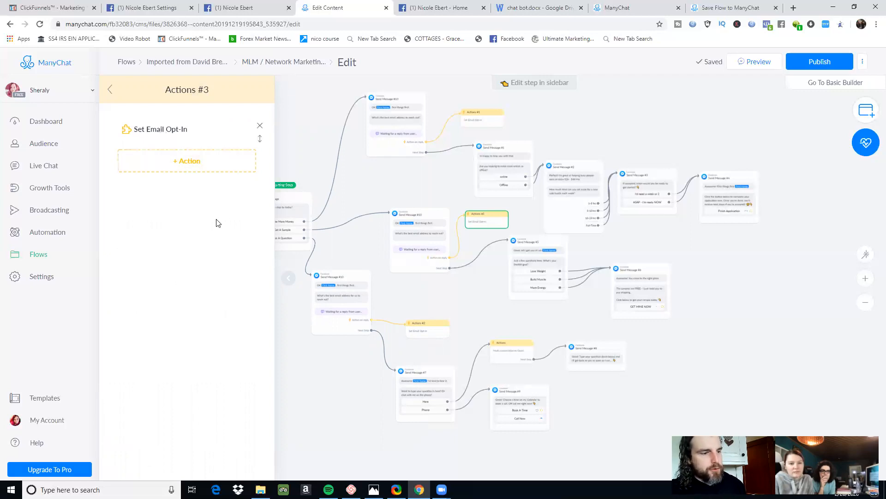
click(112, 89)
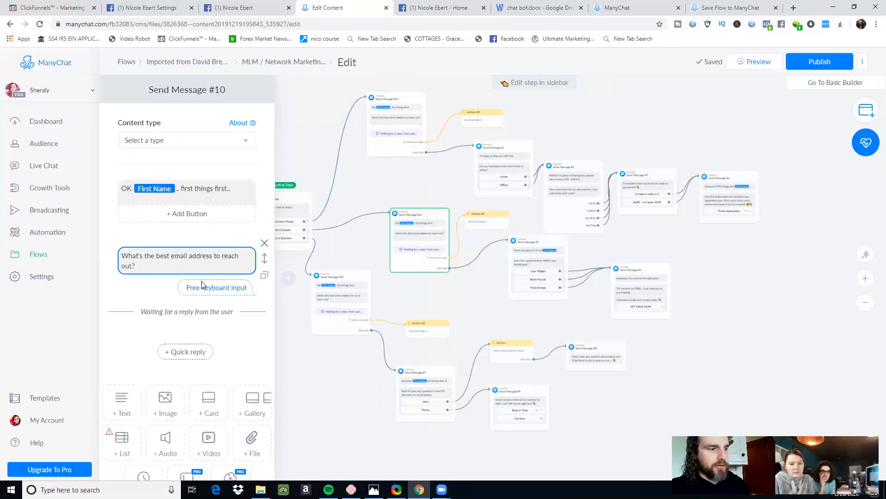
drag(208, 287, 313, 232)
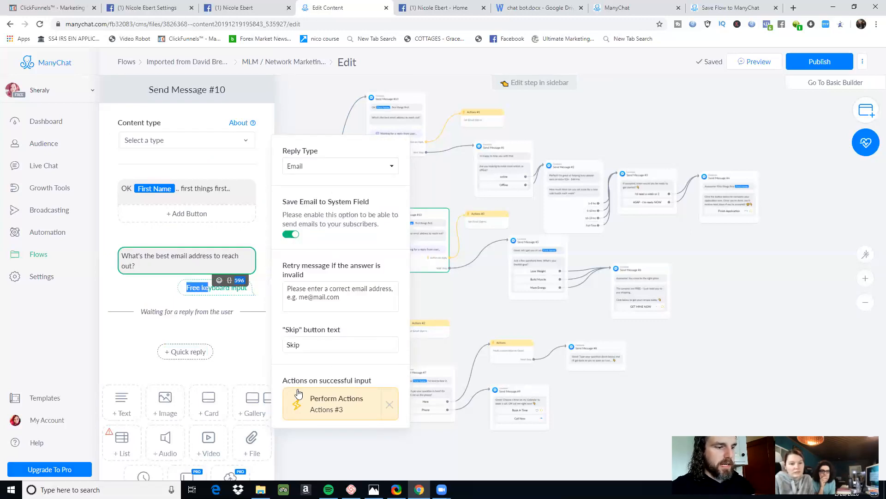
click(322, 418)
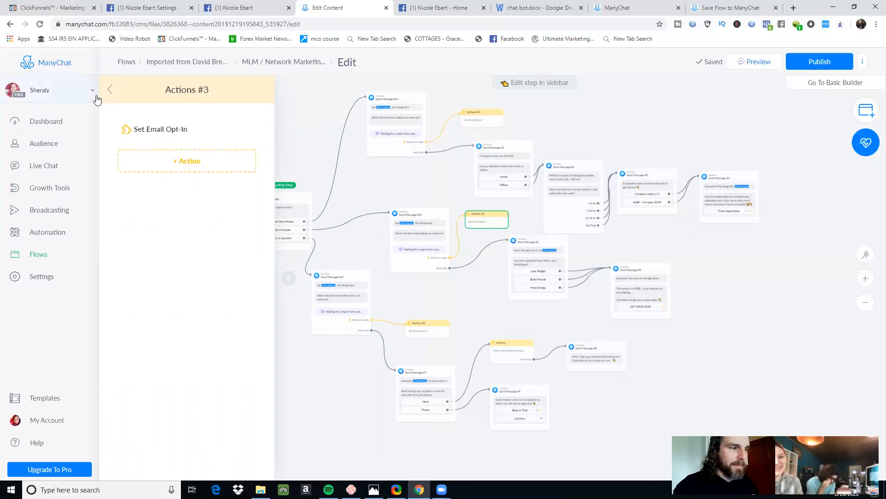
click(109, 89)
click(172, 252)
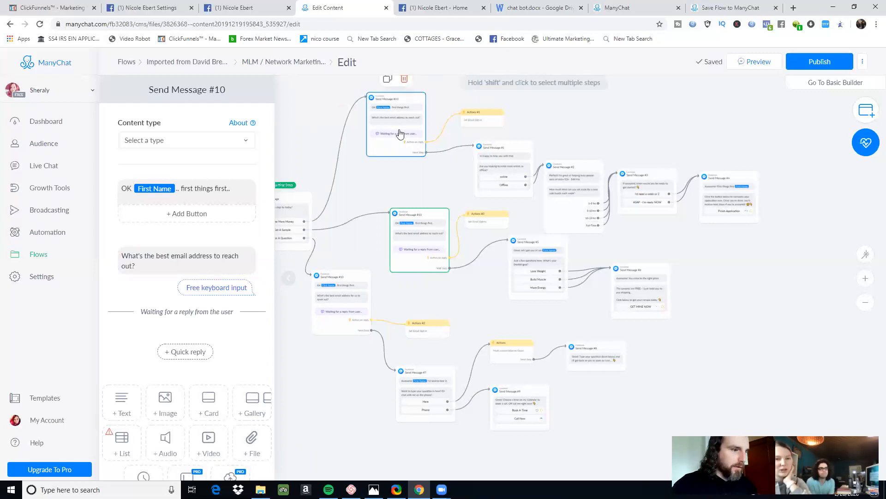
Step: Insert 'for us' before 'to reach out' in the top Send Message #10 email question
click(213, 288)
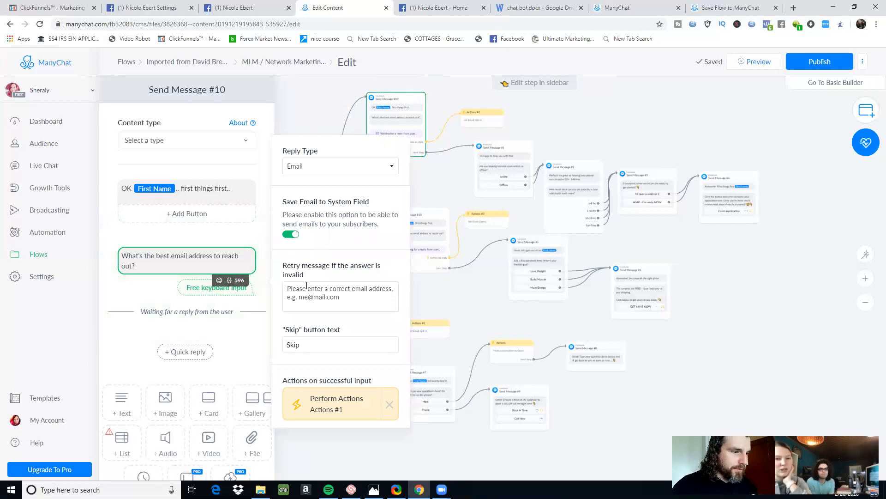
click(325, 403)
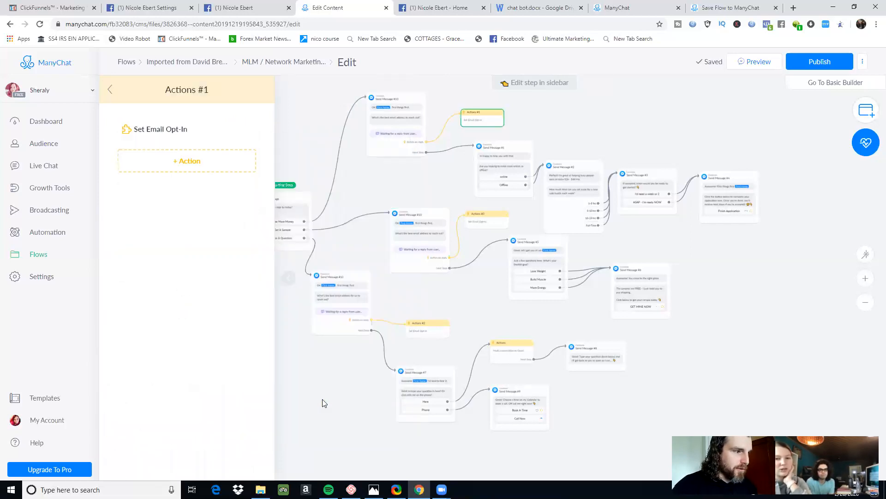
click(401, 147)
click(204, 287)
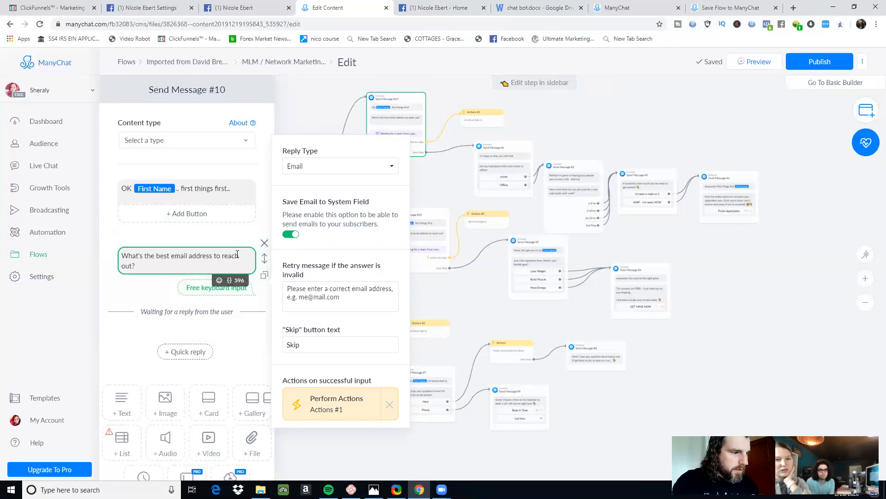
click(215, 255)
text(for us)
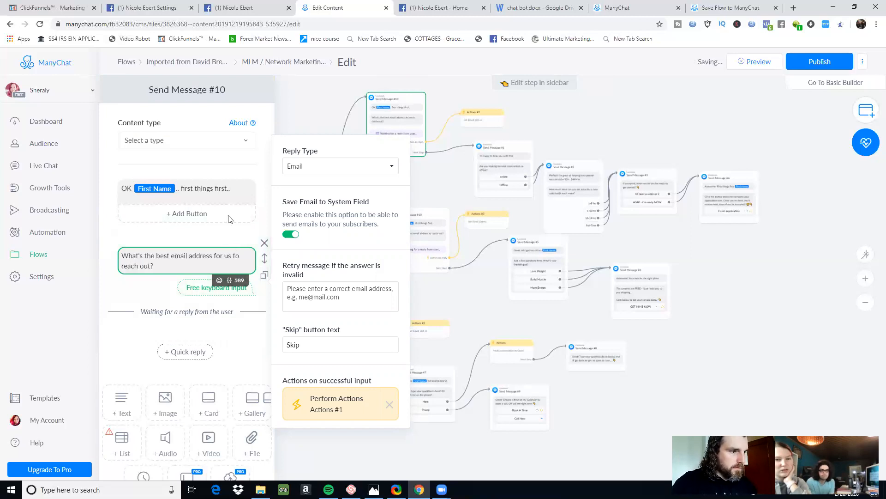
Step: Add 'for us' to the second Send Message #10 email question as well
click(412, 238)
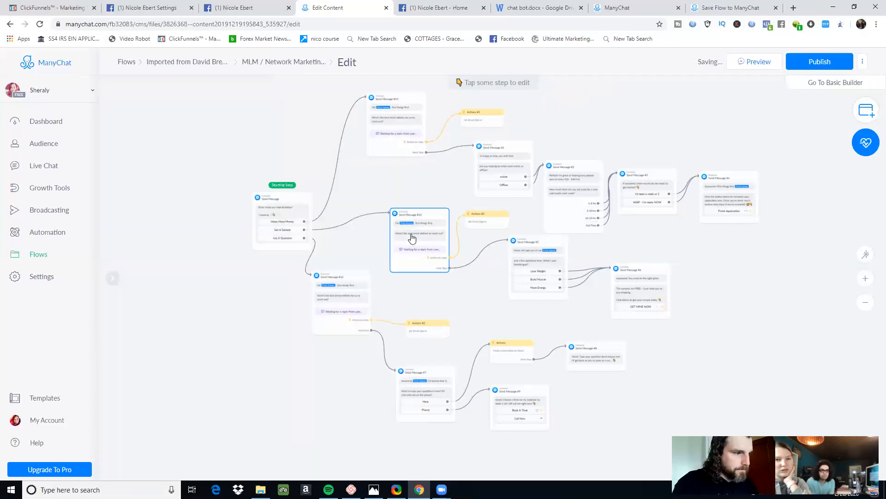
click(412, 237)
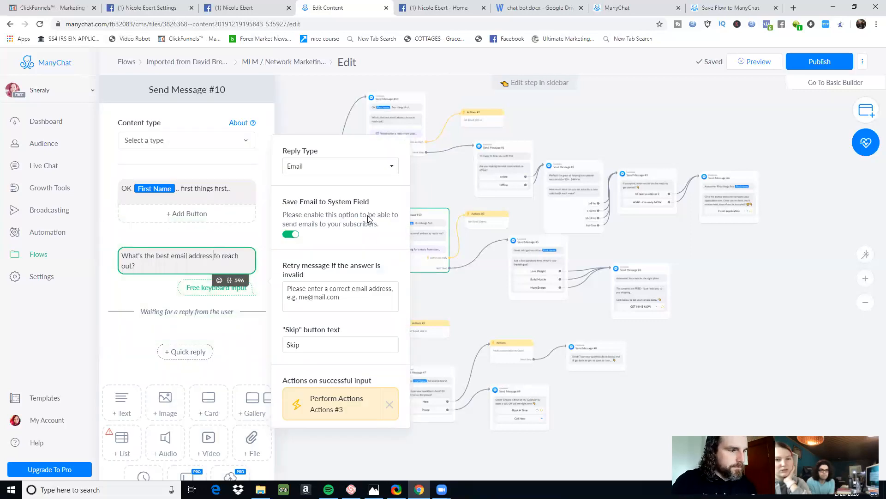
text(for us)
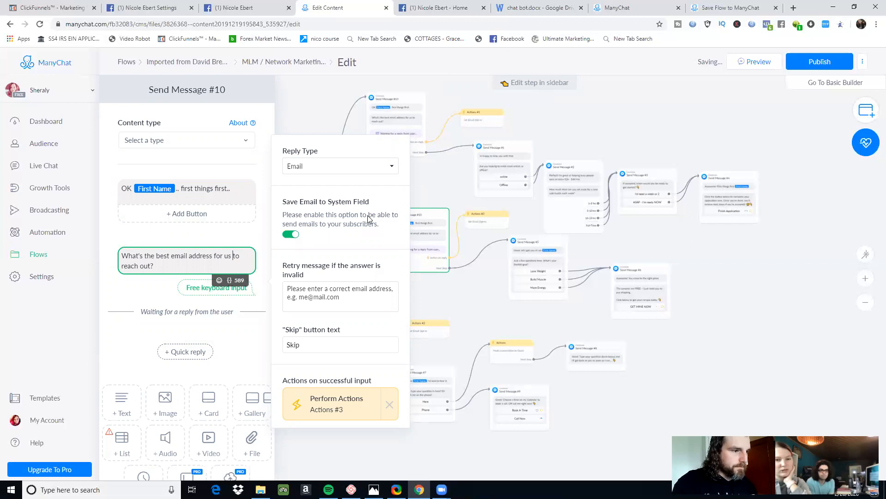
click(333, 106)
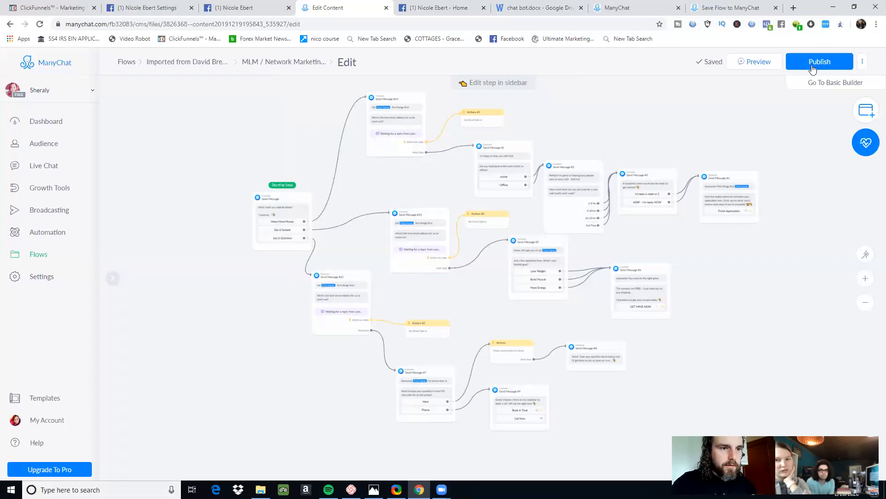
Step: After a refused publish attempt, delete the Actions #2, #3 and #1 action groups
click(812, 64)
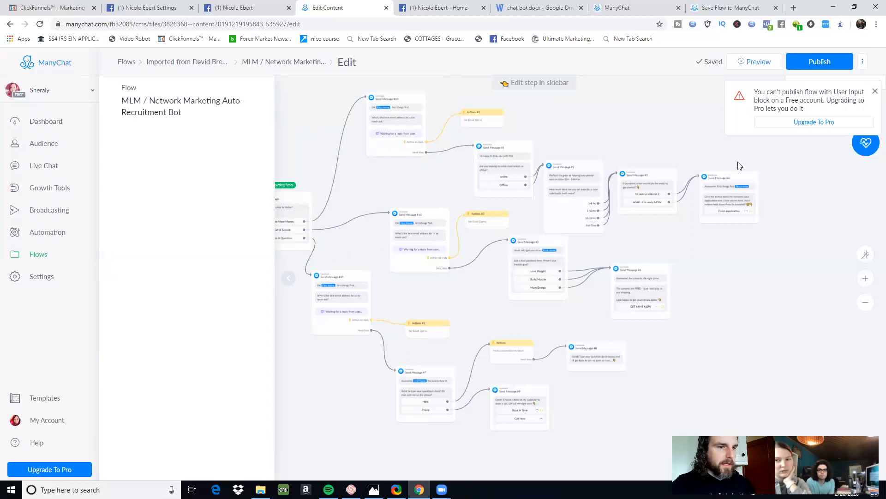
click(874, 92)
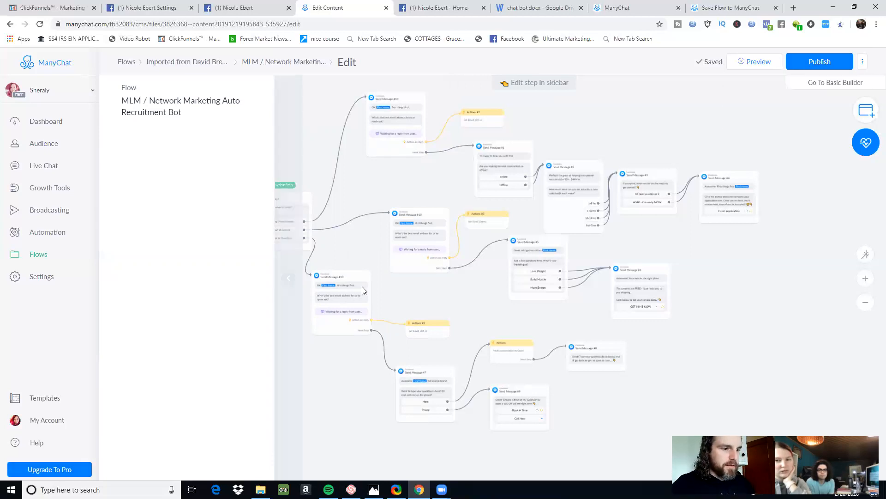
click(439, 331)
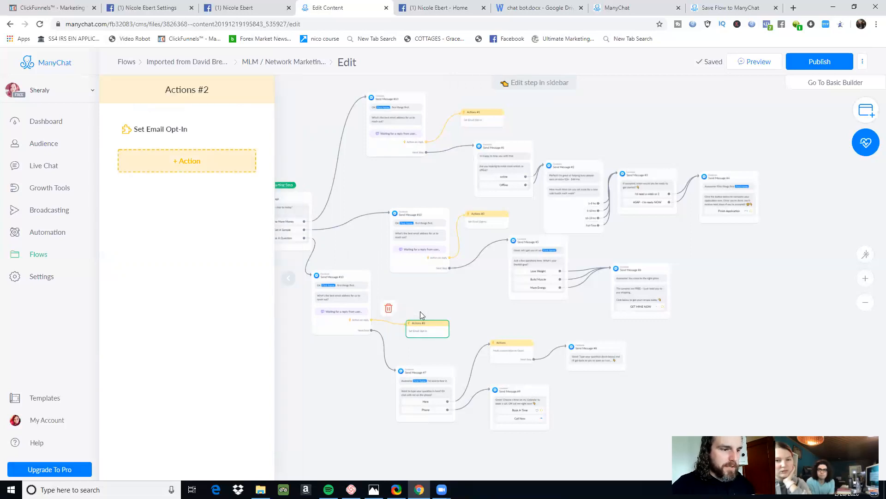
click(436, 309)
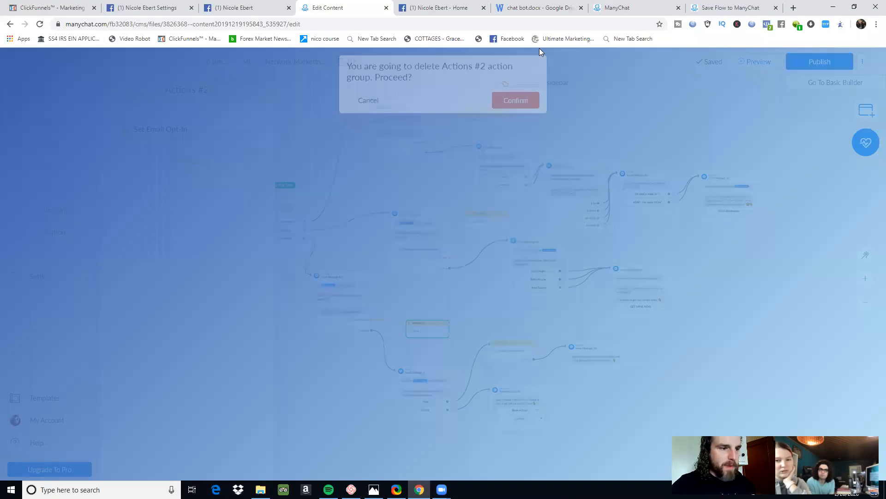
click(510, 105)
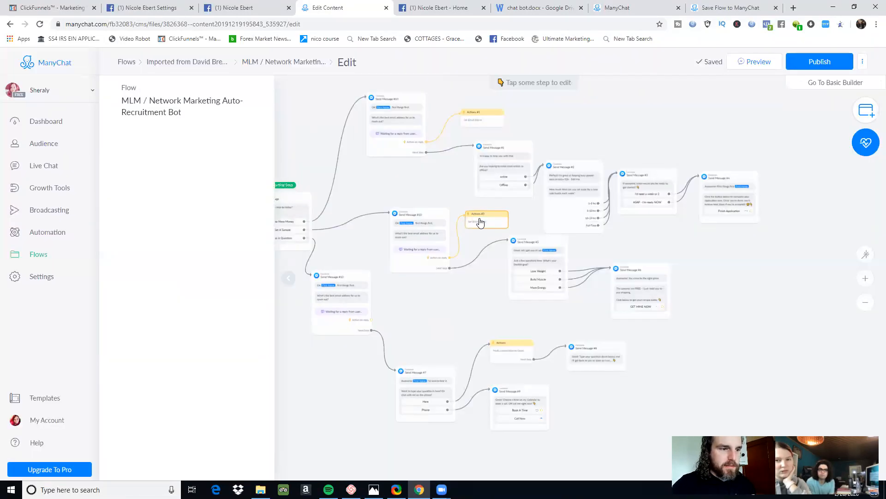
click(487, 217)
key(Delete)
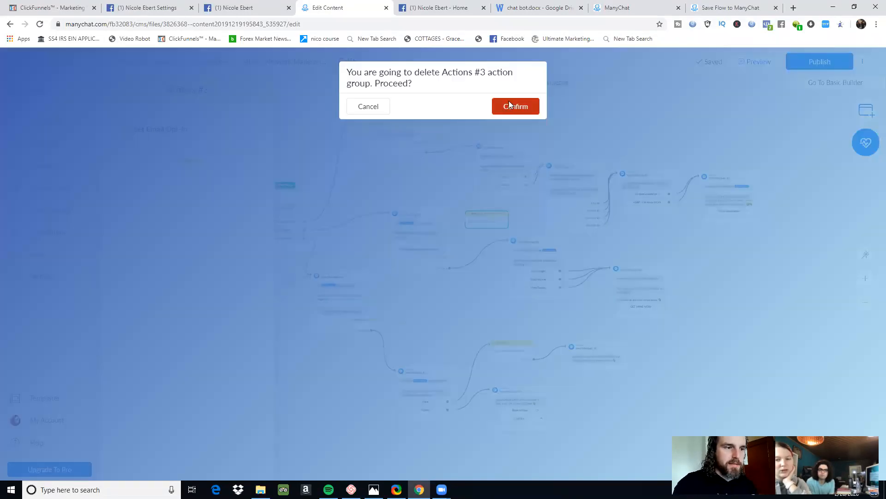
click(492, 113)
click(491, 99)
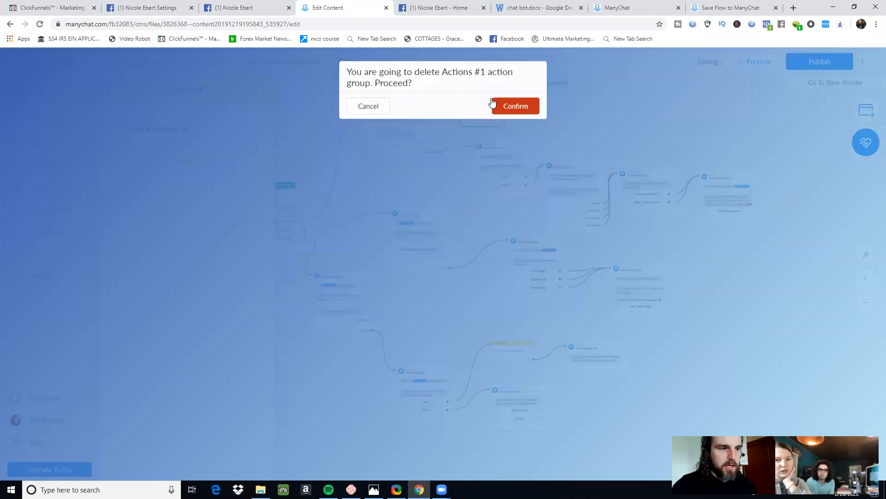
click(515, 112)
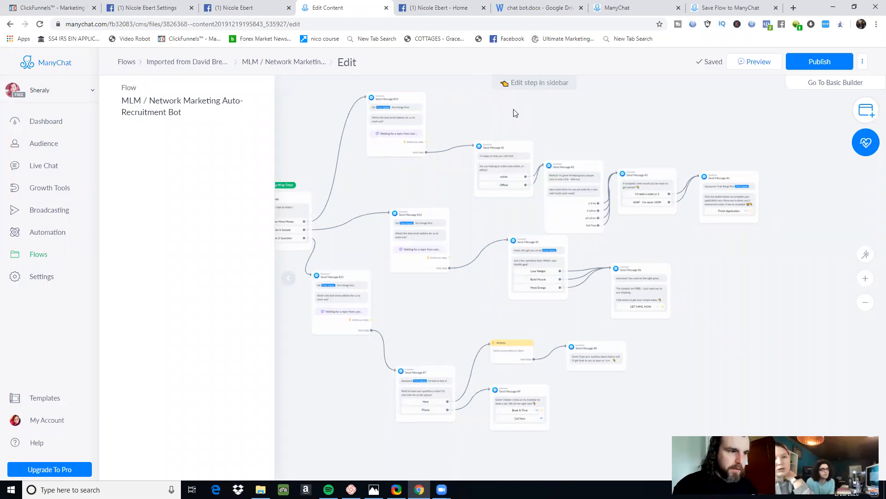
Step: Remove the Phone reply option from Send Message #7
click(835, 63)
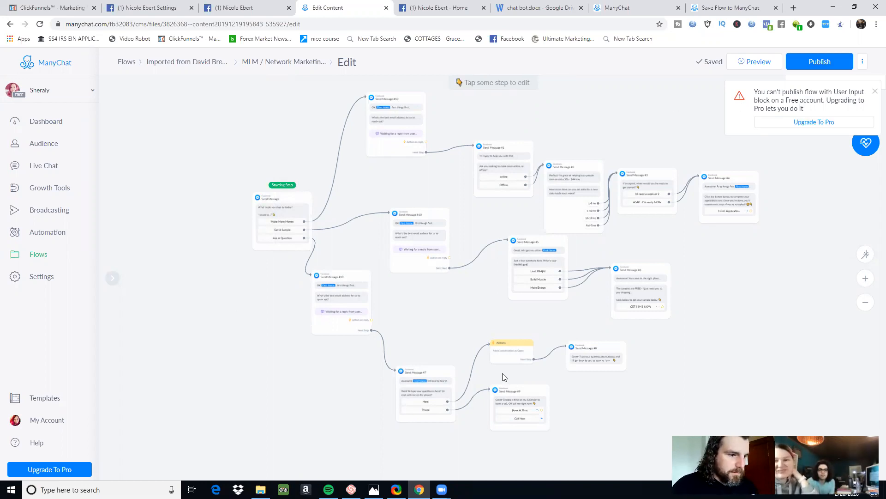
click(510, 349)
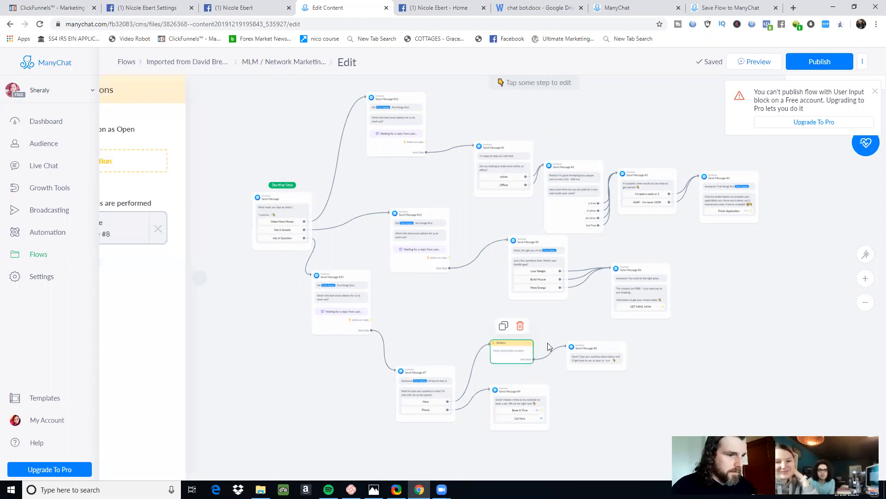
click(424, 378)
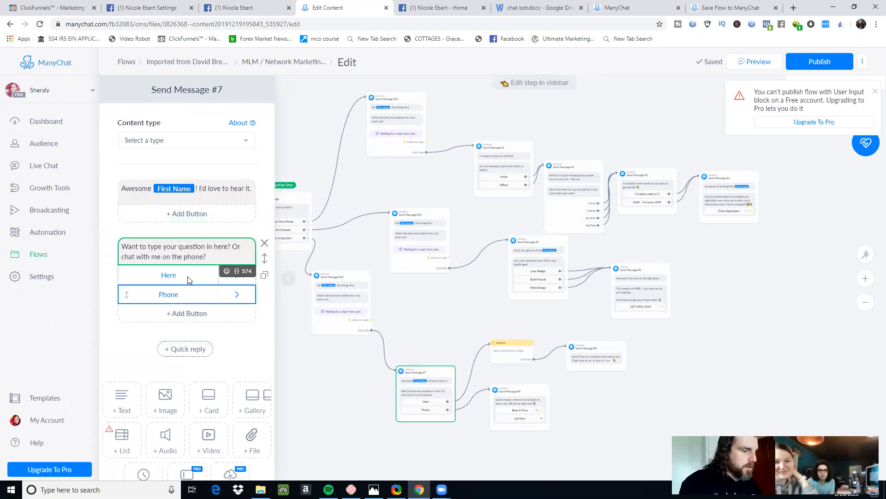
click(137, 296)
click(272, 359)
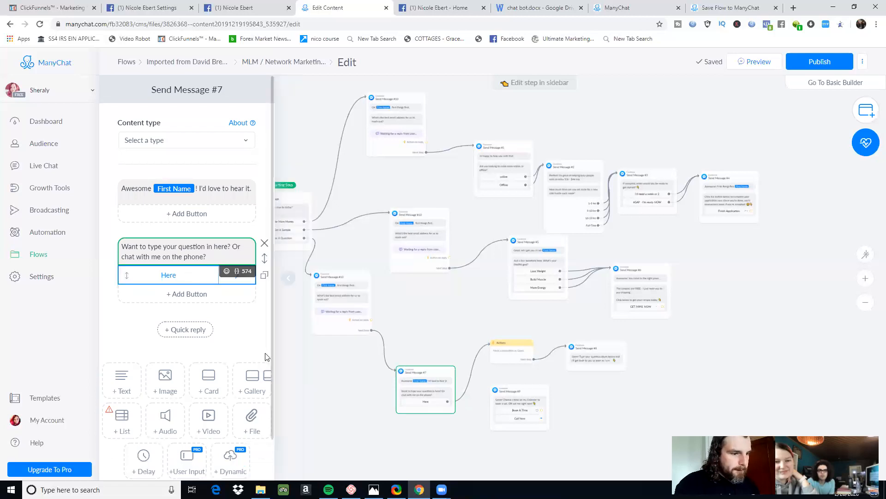
Step: Delete the Send Message #9 step with its Book A Time and Call Now buttons
click(518, 354)
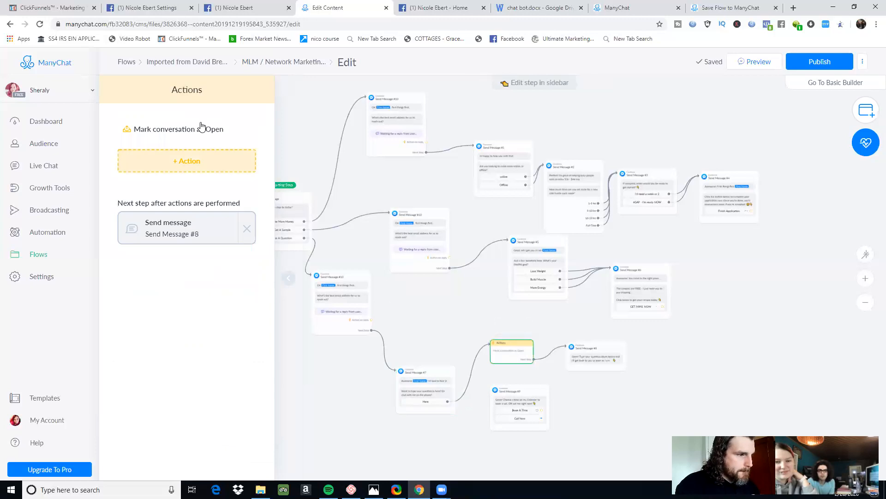
click(194, 162)
scroll(194, 200, down, 1)
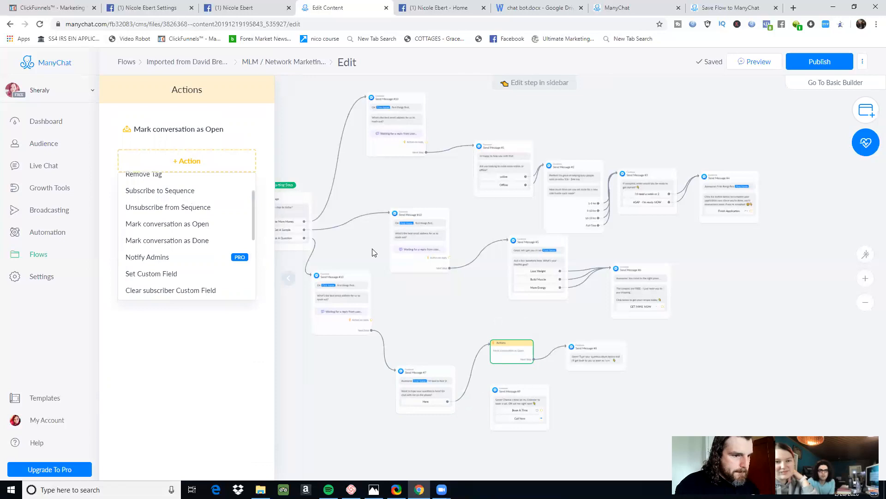
click(522, 413)
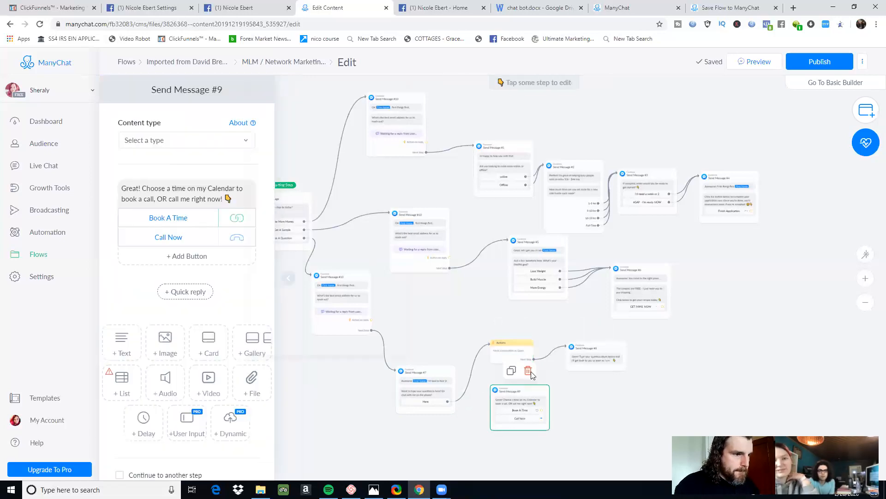
click(528, 370)
click(515, 113)
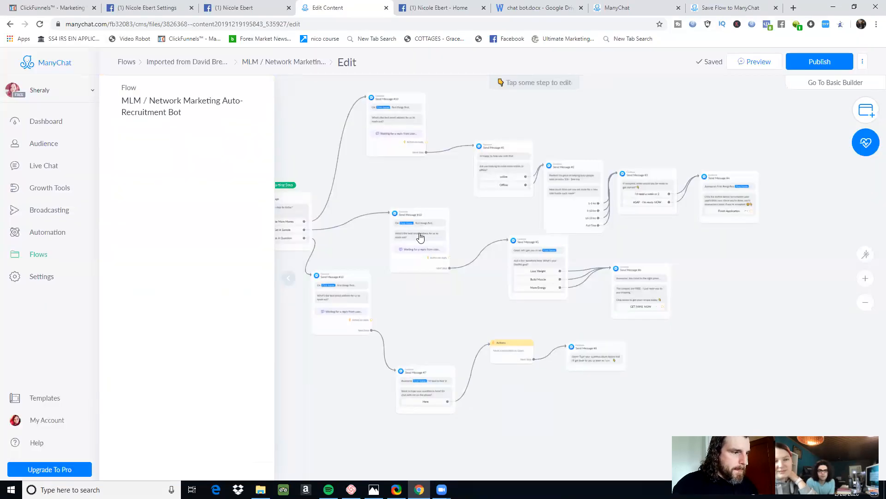
Step: Turn off saving the Send Message #10 email answer to the system field
click(420, 237)
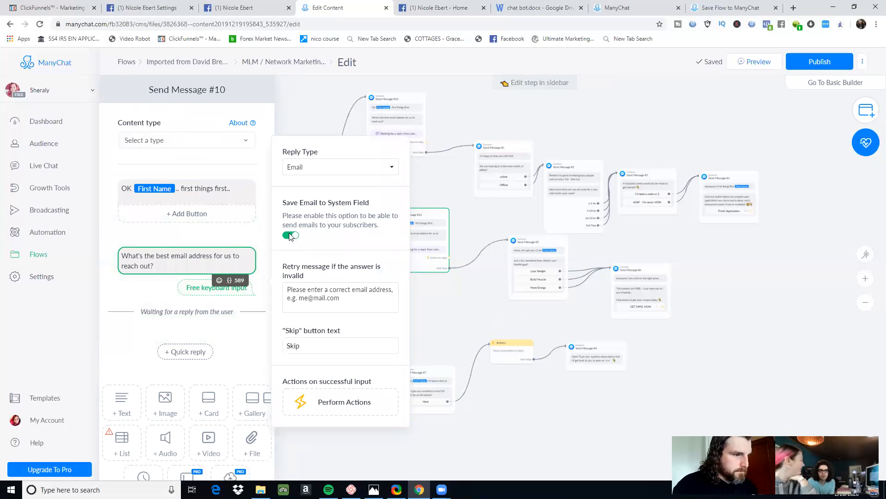
click(476, 322)
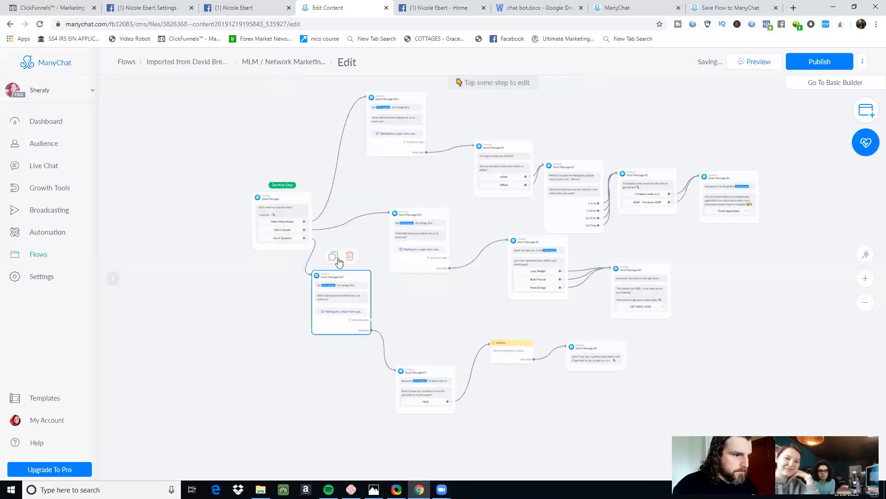
click(339, 275)
click(120, 342)
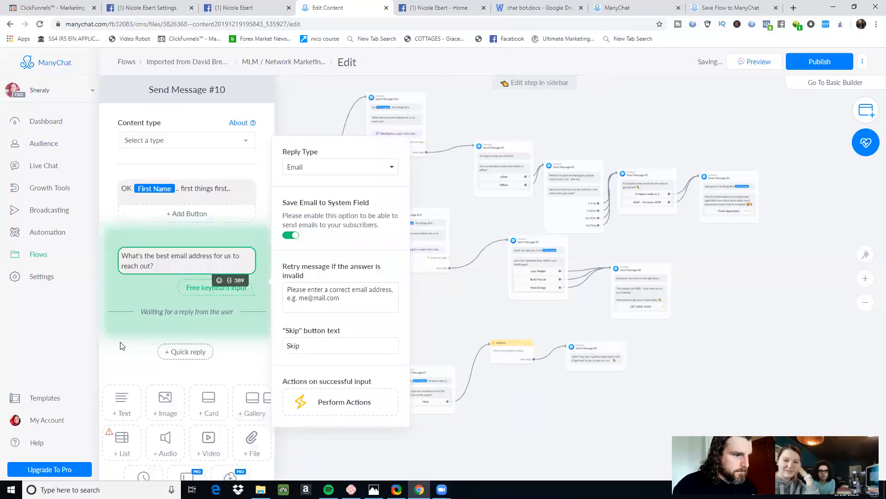
click(291, 235)
click(419, 132)
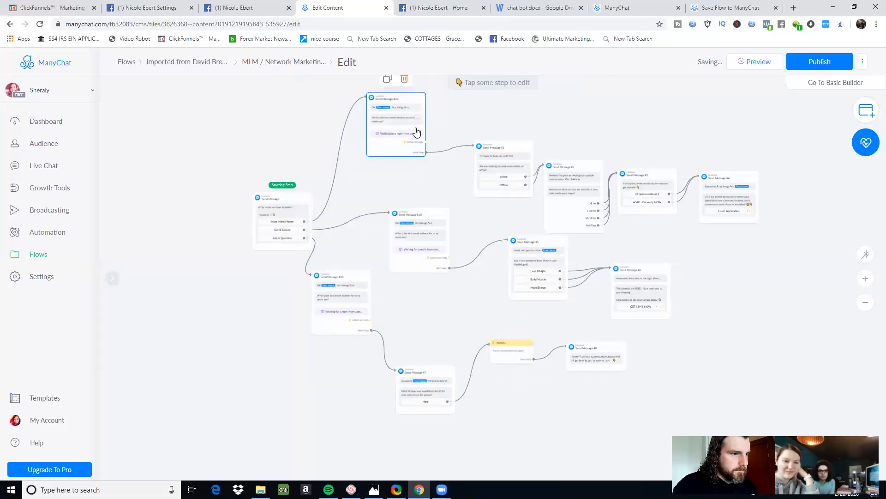
Step: Check the top email question's settings, then dismiss the Pro upgrade prompt for User Input
click(391, 129)
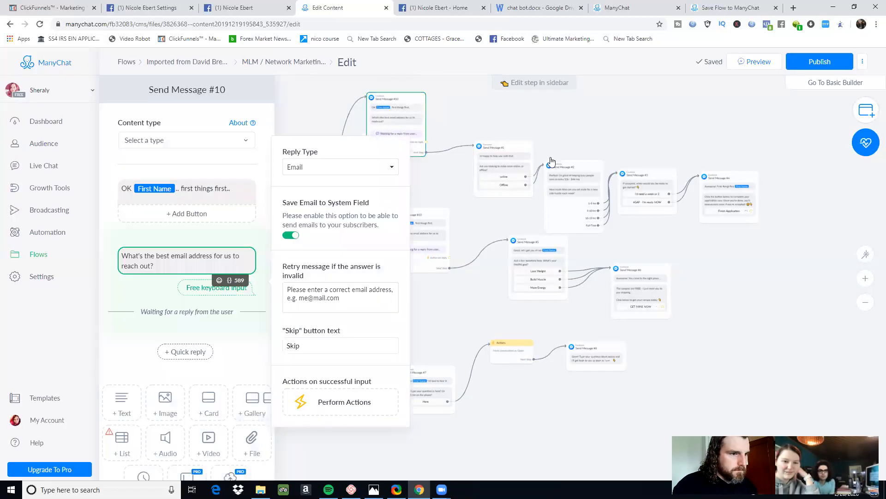
click(820, 61)
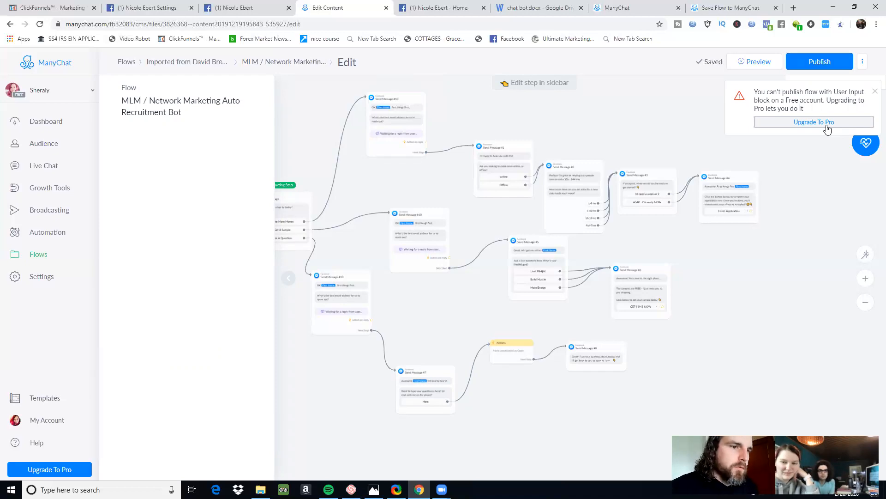
click(826, 126)
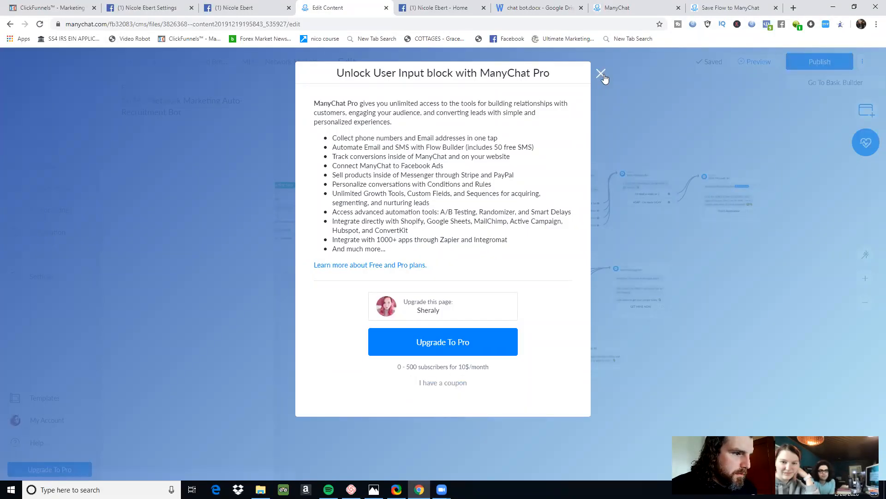
click(604, 75)
Step: Drag the Starting Step node left and pull Send Message #10 up and left beside it
drag(323, 74, 325, 91)
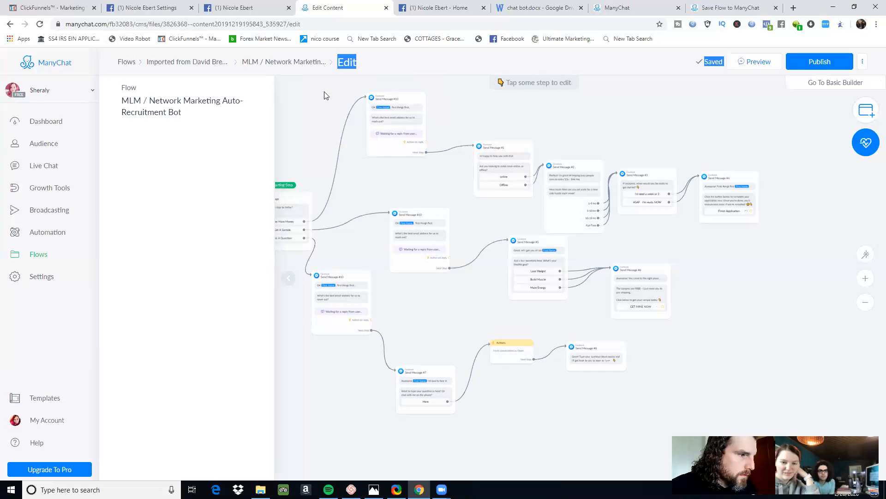
drag(270, 209, 261, 187)
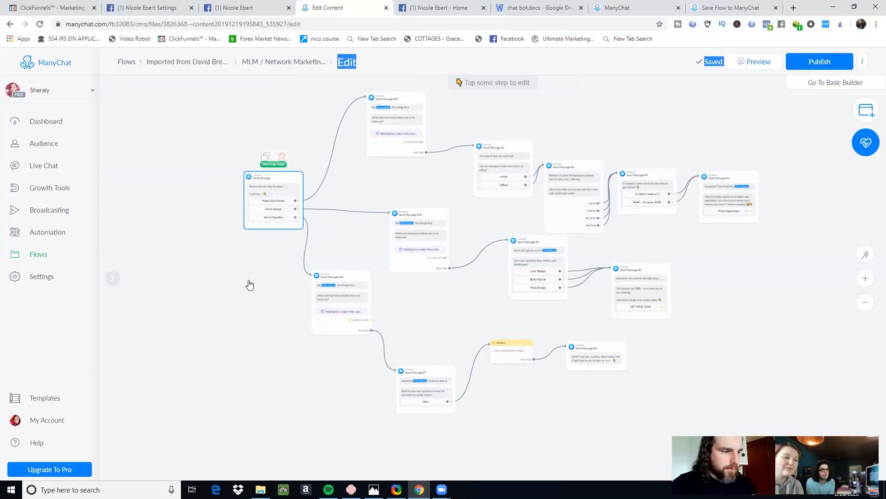
click(300, 421)
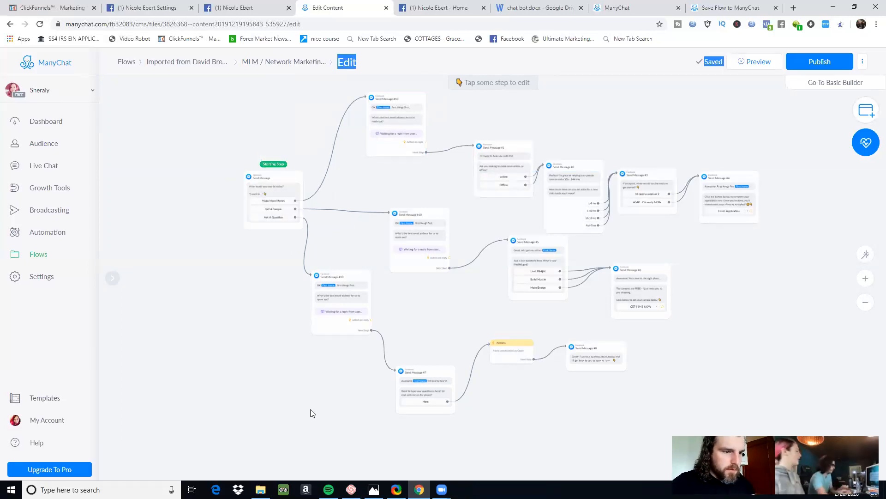
drag(434, 231, 412, 191)
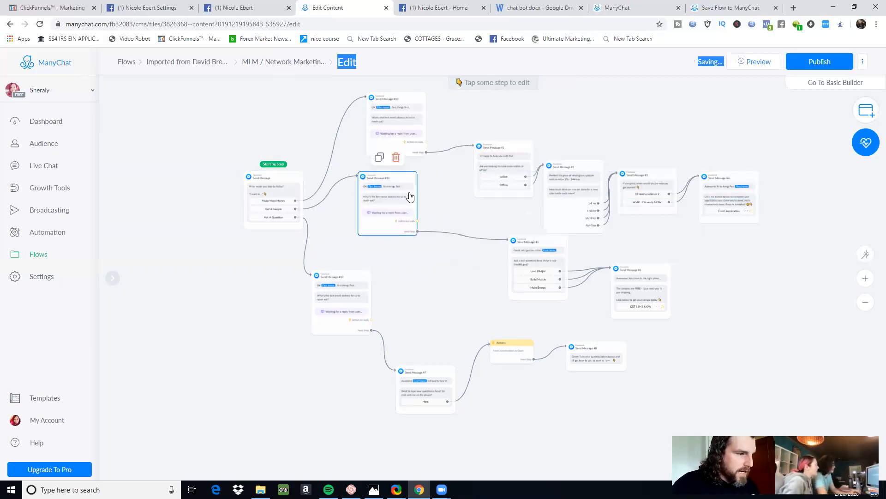
Step: Add a new user-input question block to Send Message #10
click(409, 197)
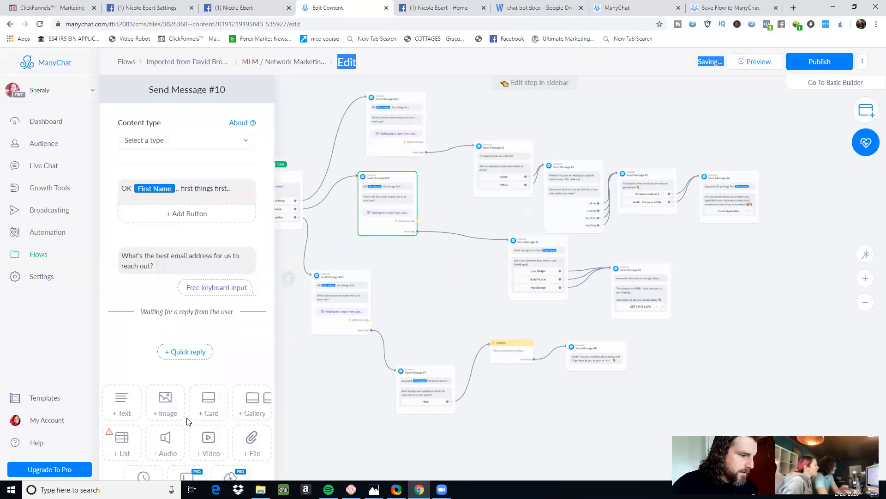
click(187, 356)
click(265, 459)
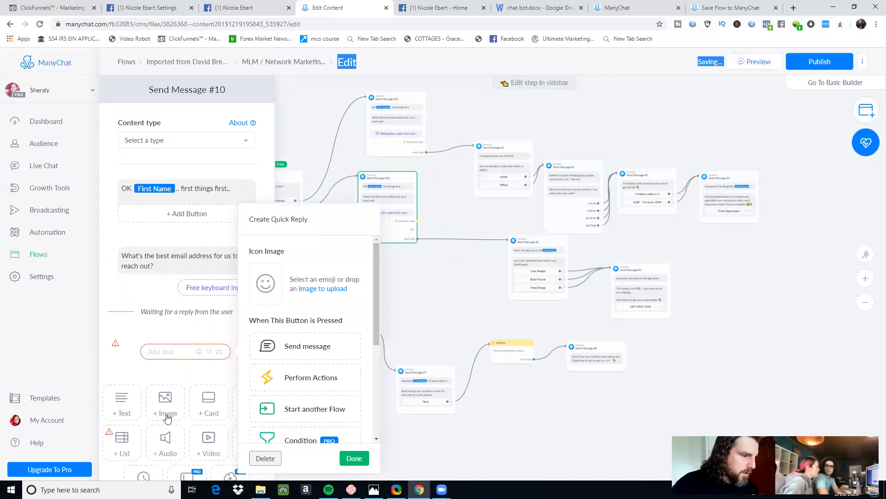
scroll(171, 378, down, 2)
click(184, 374)
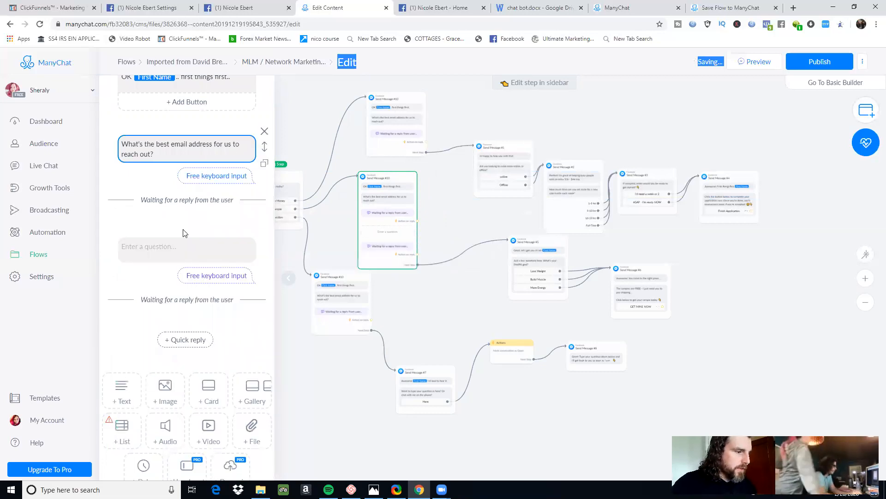
click(184, 250)
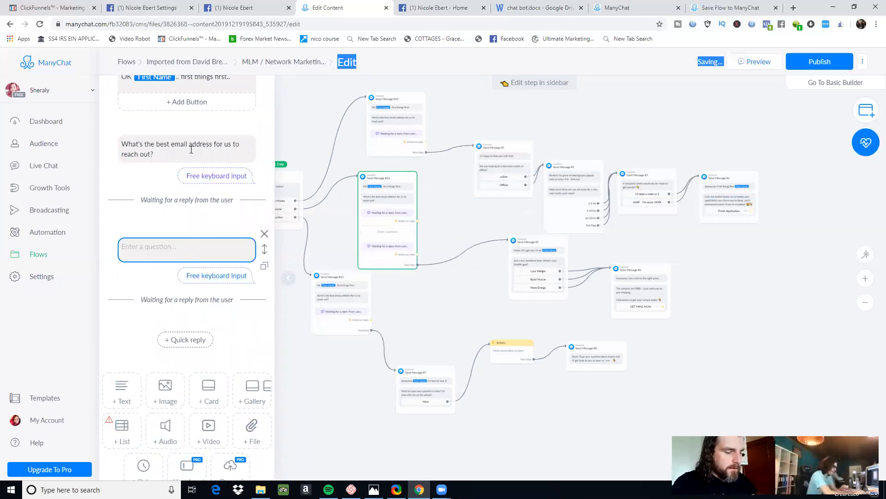
Step: Write 'What's a good phone number for you?' plus the note to type skip to opt out
text(What's a good email)
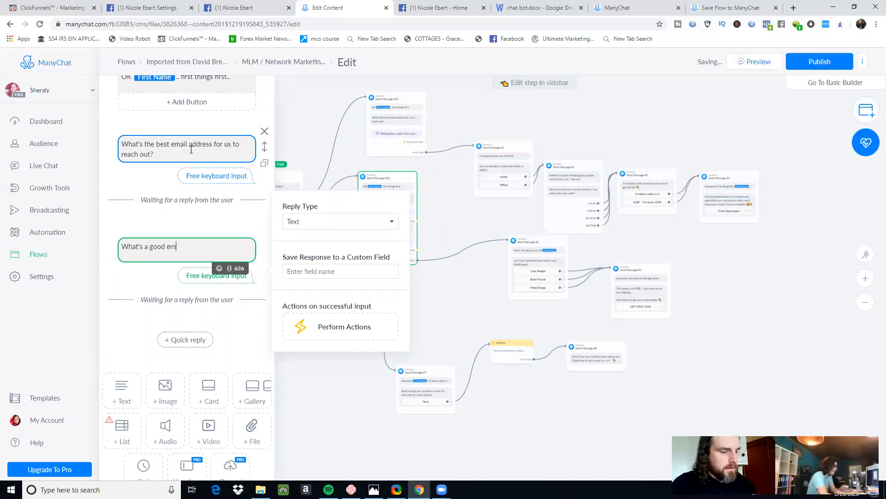
key(BackSpace)
key(BackSpace)
text(phone number for you? T)
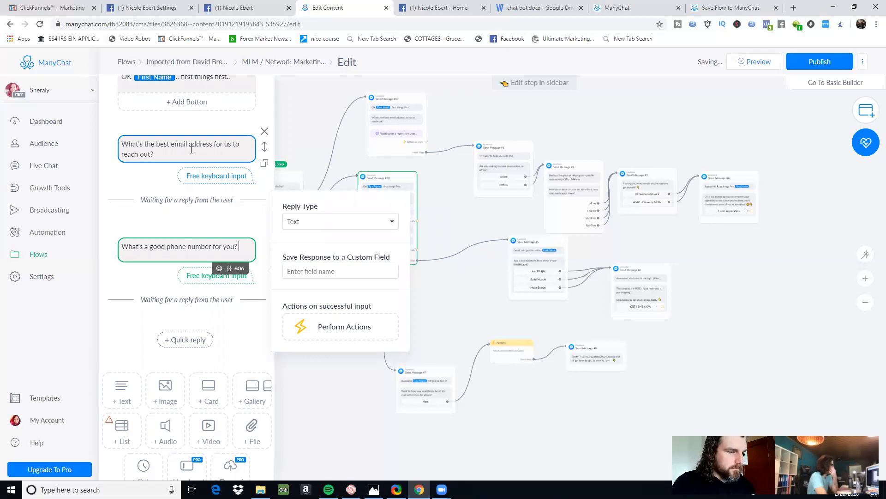
key(BackSpace)
key(BackSpace)
key(BackSpace)
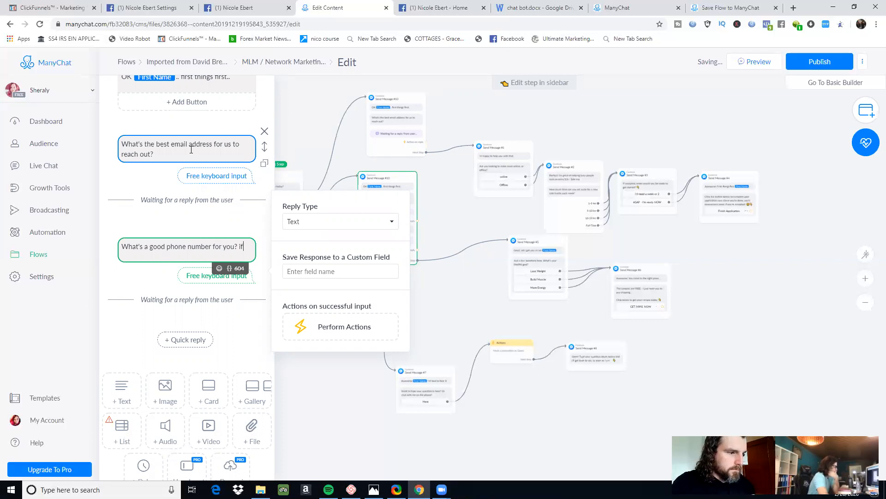
text(If yo)
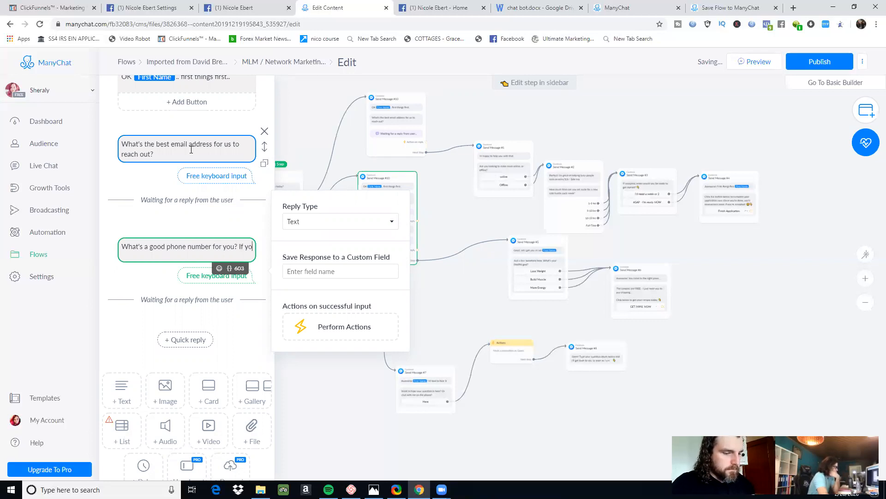
text(u don't want to leave a phone number )
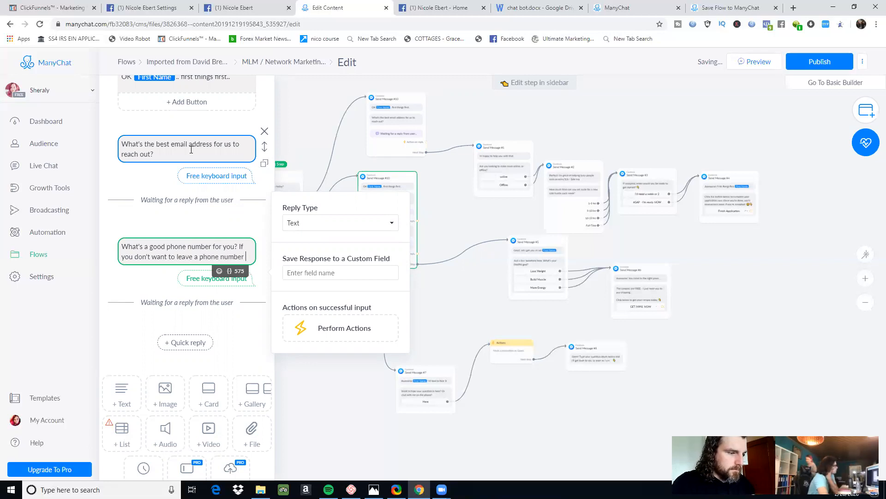
text(typ)
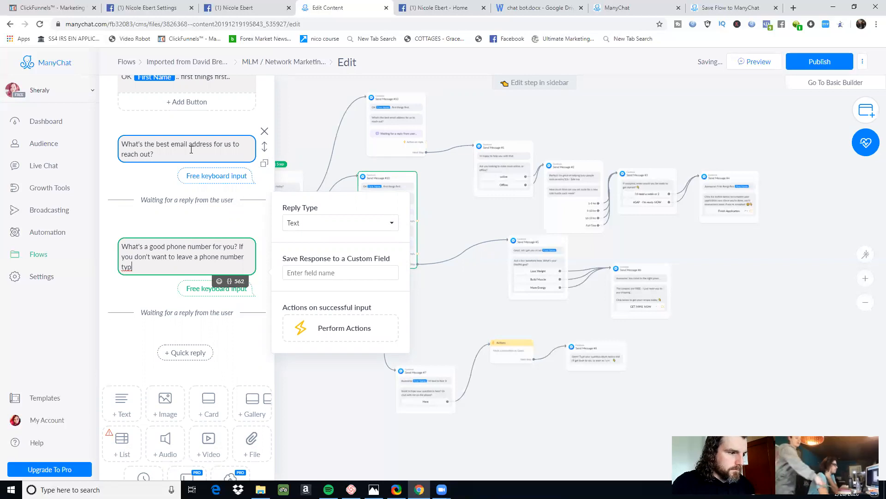
text(e sky)
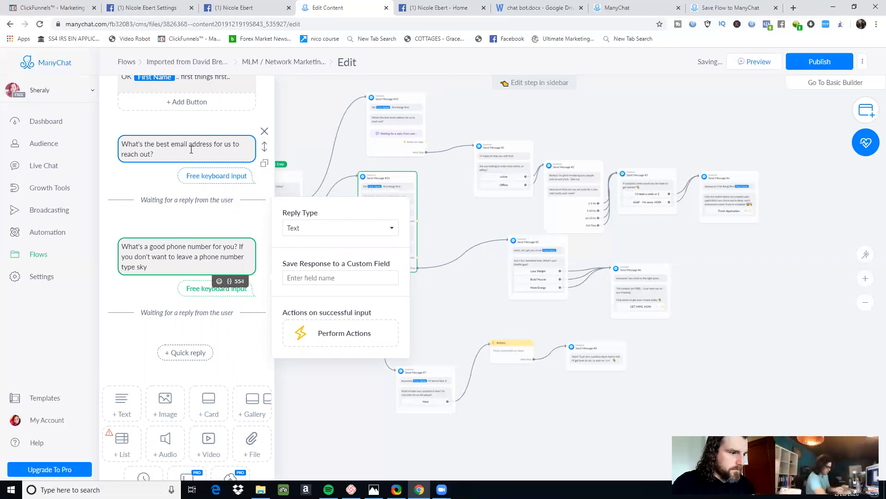
key(BackSpace)
text(ip)
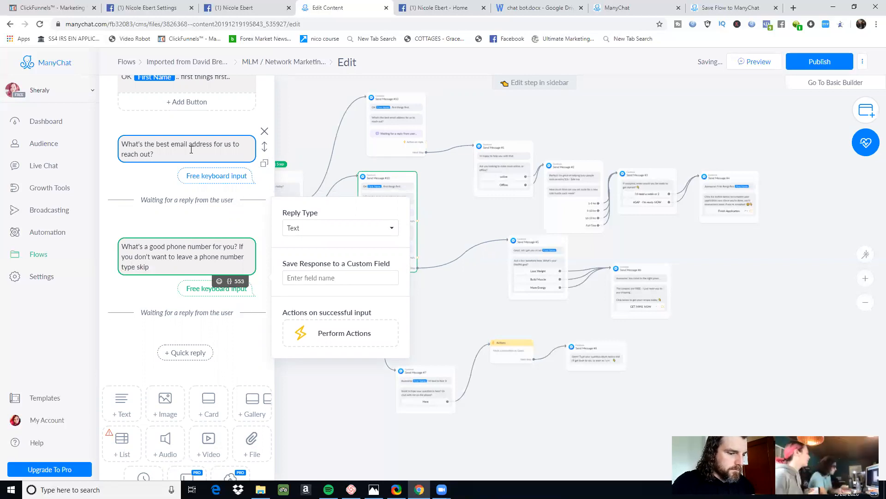
text(..)
Step: Add 'P.S. This is not to call you just to text you to follow up with your sample pack.'
key(Return)
key(Return)
key(BackSpace)
key(BackSpace)
key(BackSpace)
text(.S. This is not to call you)
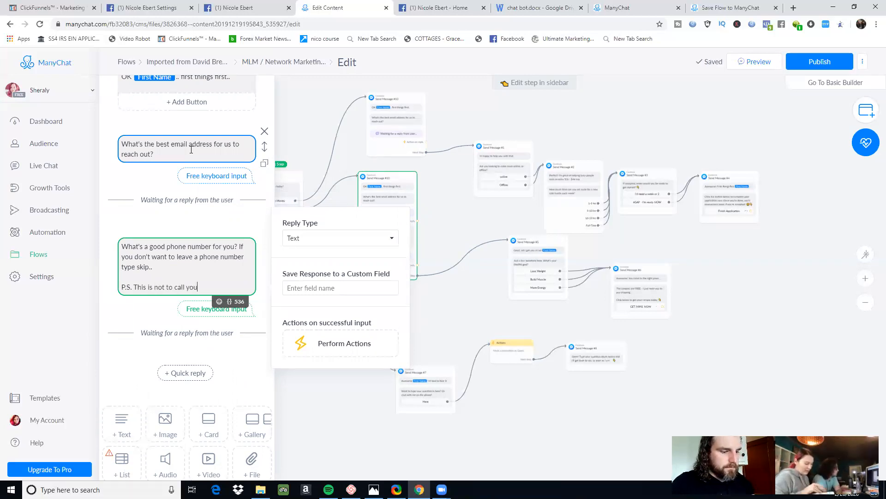
text( just to text you to ma)
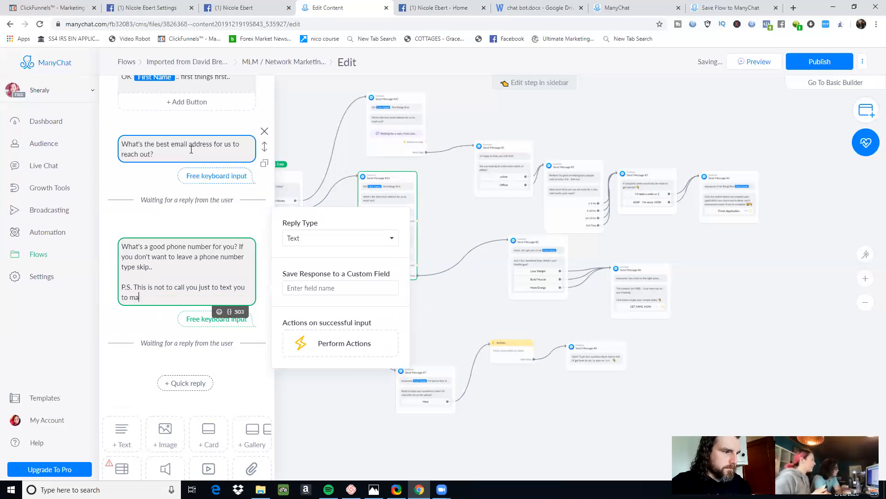
text(k)
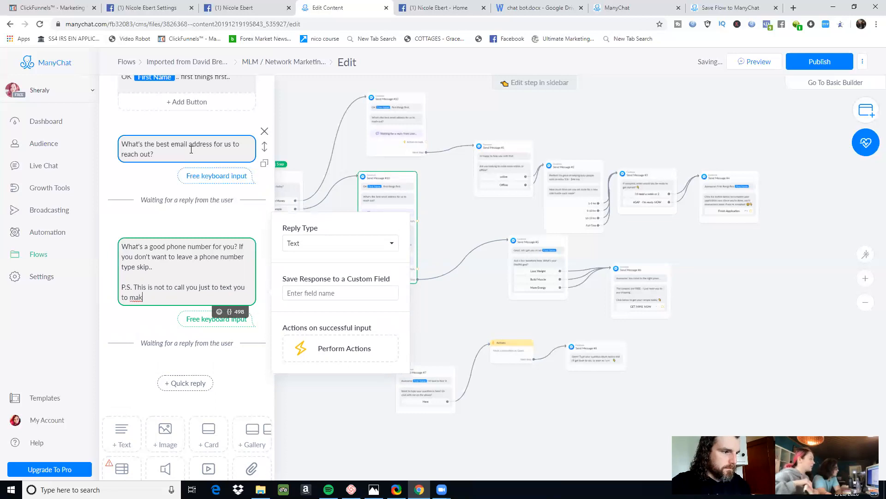
text(ae)
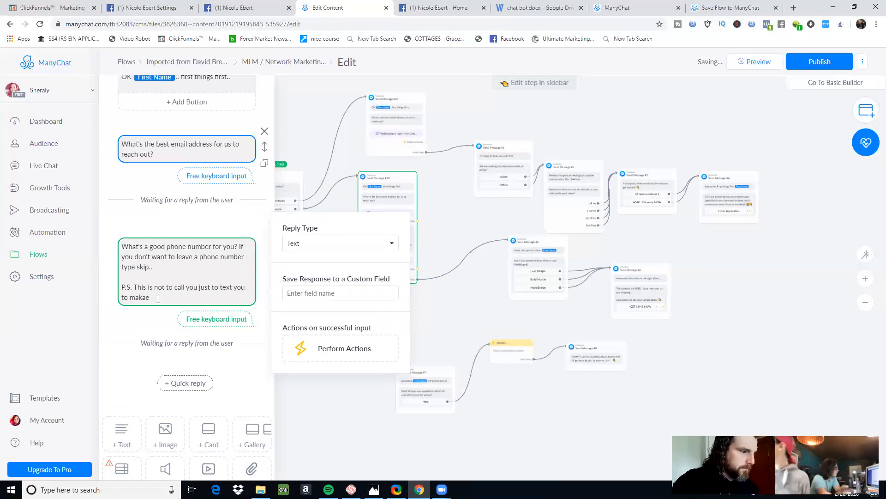
key(BackSpace)
key(BackSpace)
text(e)
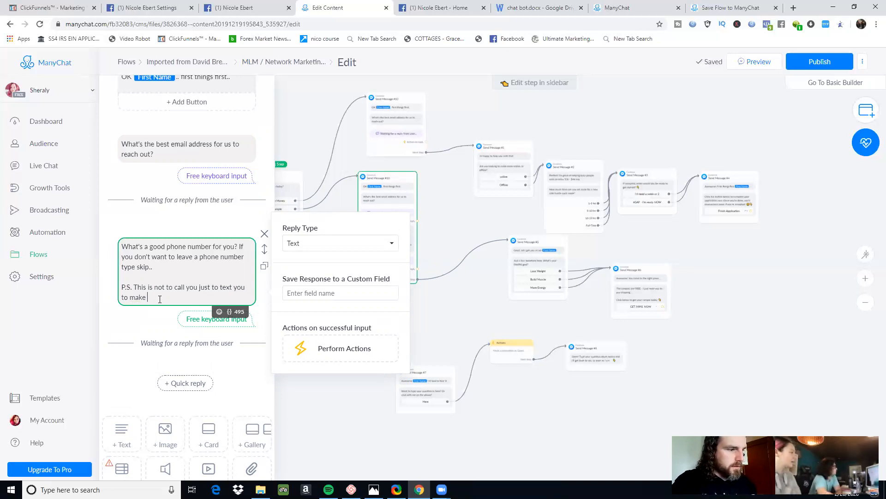
key(BackSpace)
key(BackSpace)
key(BackSpace)
key(BackSpace)
key(BackSpace)
text(follow up)
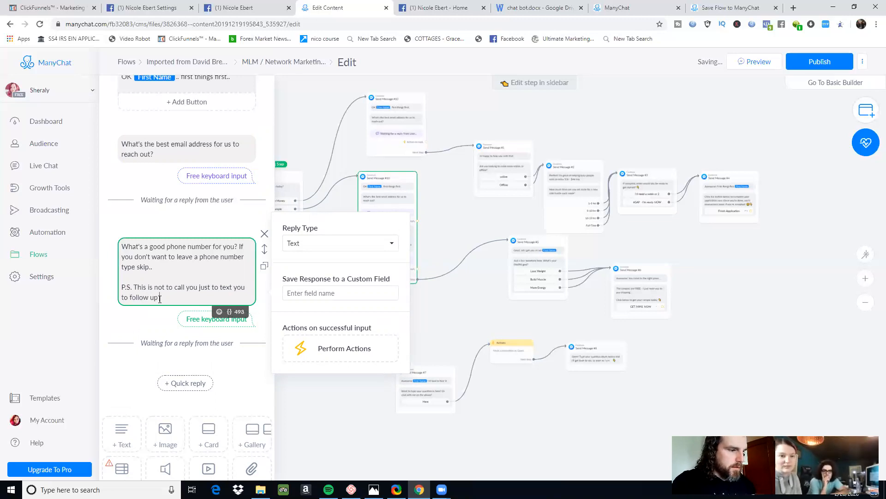
text( with you)
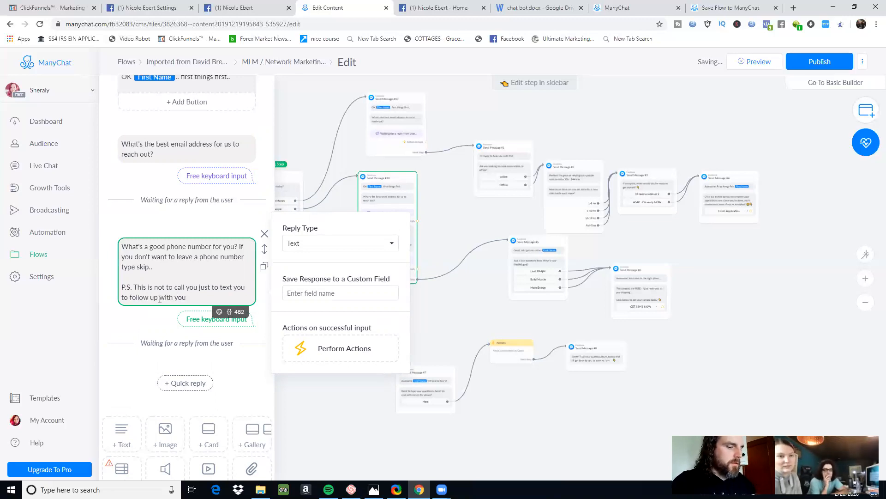
text(r sample pack.)
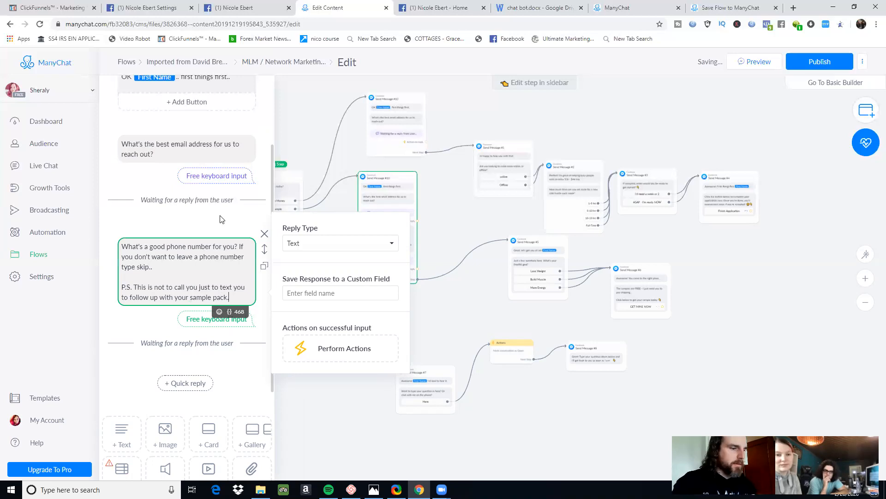
click(202, 271)
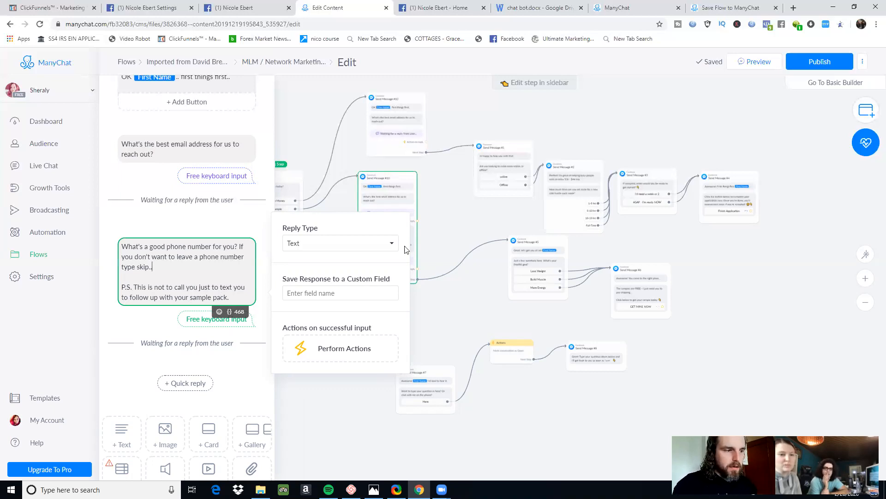
Step: Set the question's reply type to Phone, save it to the system phone field, and try publishing
click(392, 242)
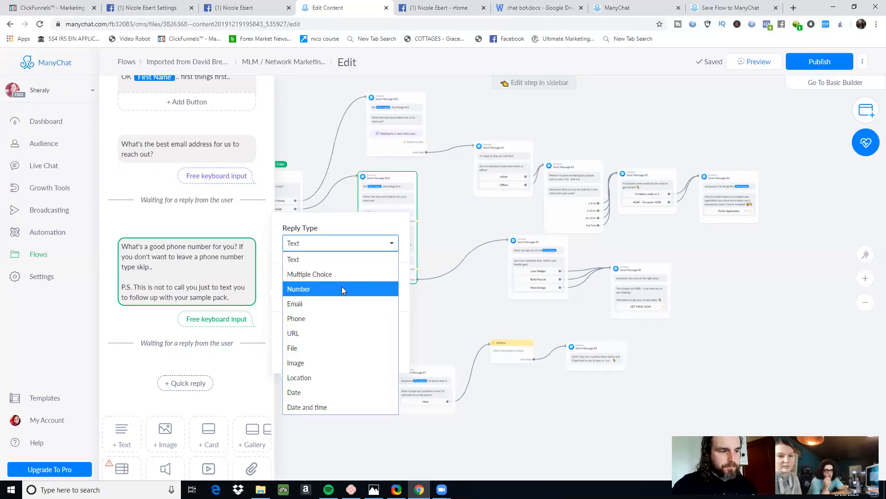
click(333, 318)
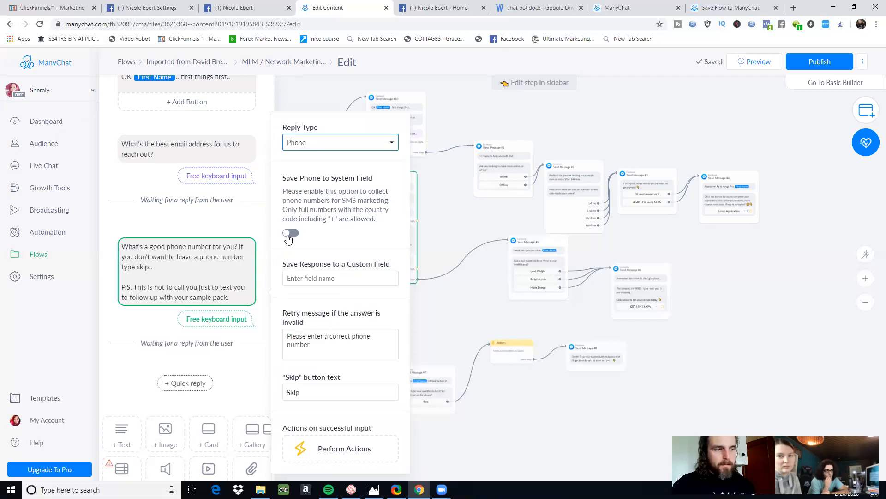
click(290, 233)
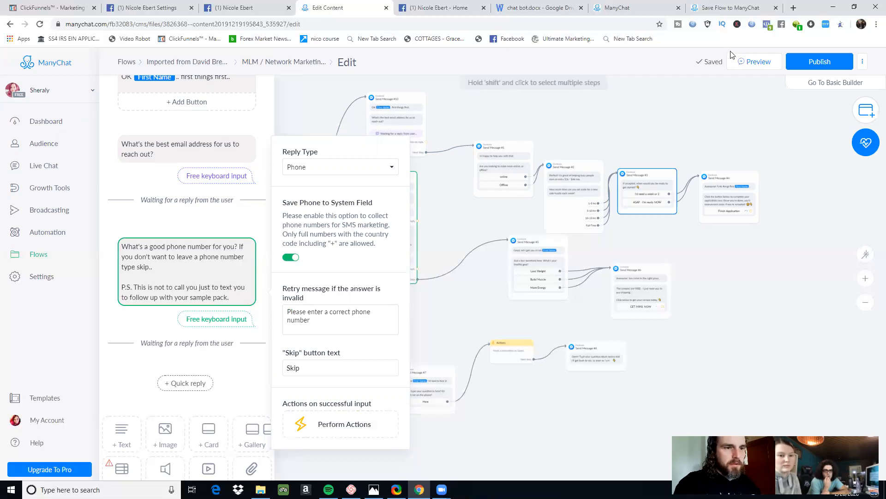
click(742, 104)
click(810, 62)
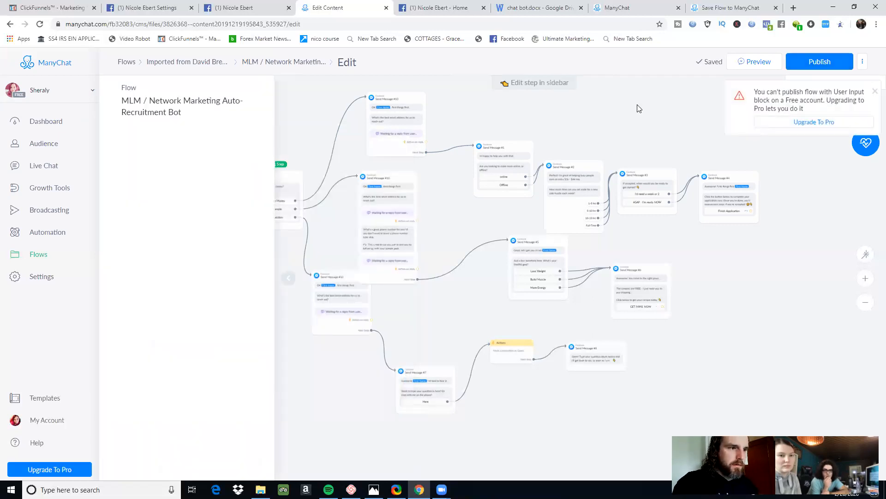
Step: Reload the flow editor and publish the Auto-Recruitment Bot flow
click(331, 23)
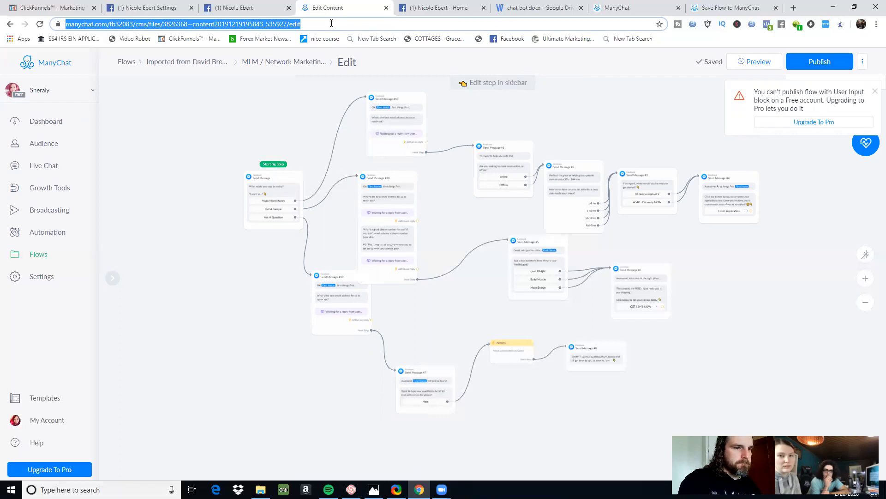
key(Return)
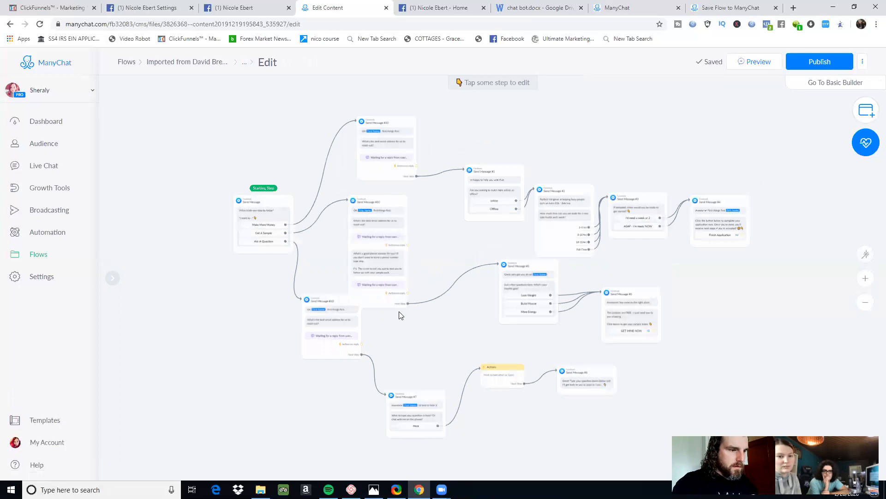
click(392, 256)
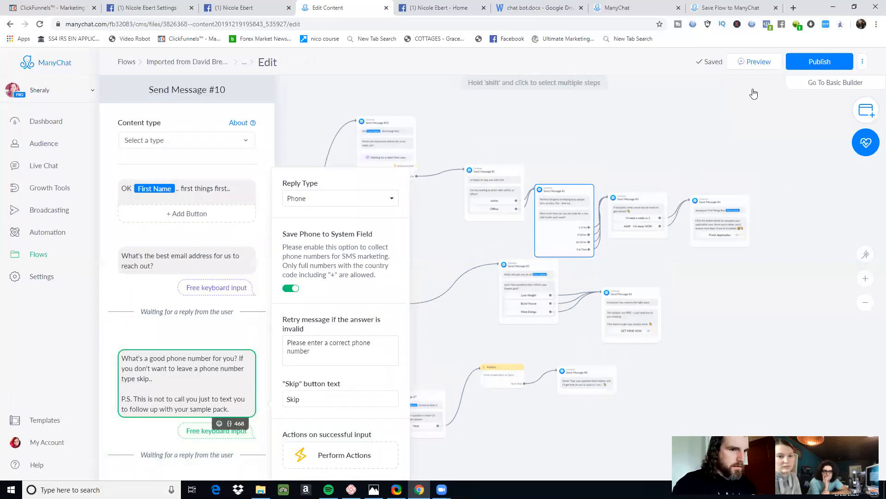
click(826, 64)
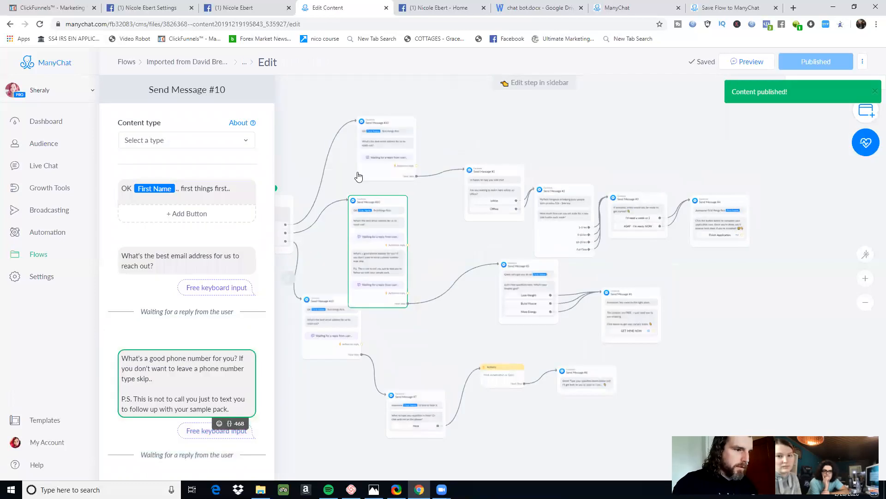
click(358, 177)
click(415, 165)
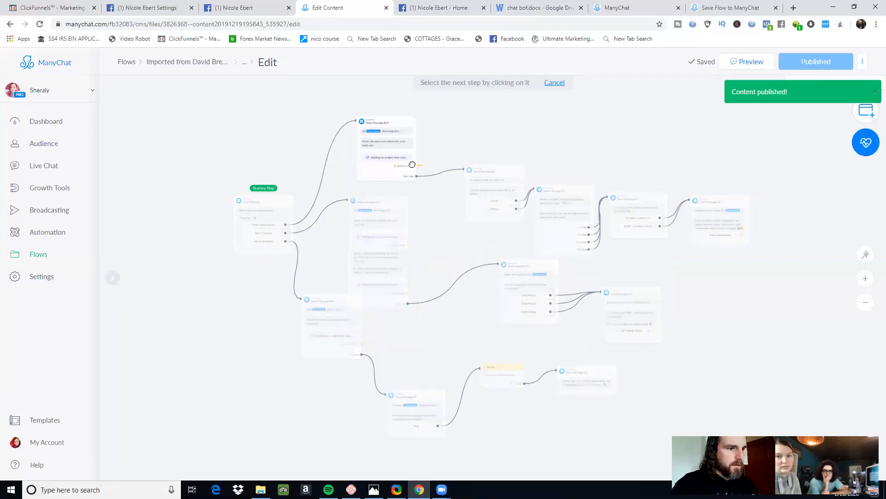
Step: Link a new Actions step from the top email question containing a Set Email Opt-In action
click(445, 136)
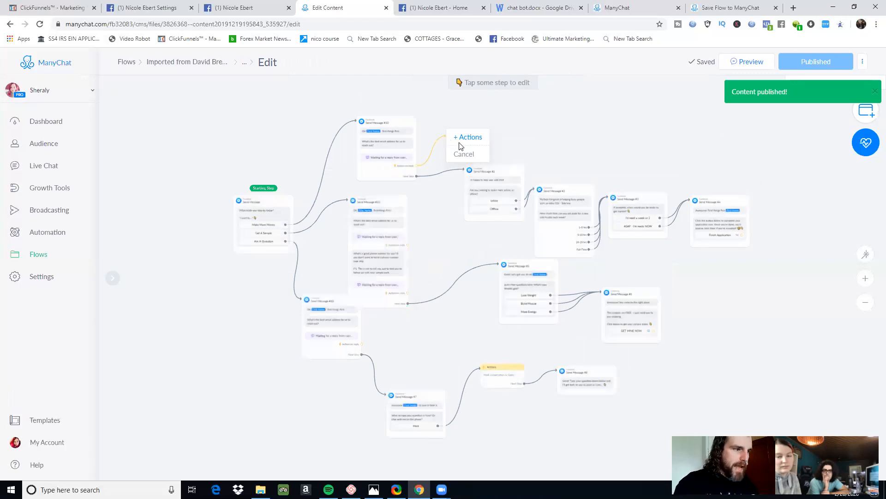
click(462, 142)
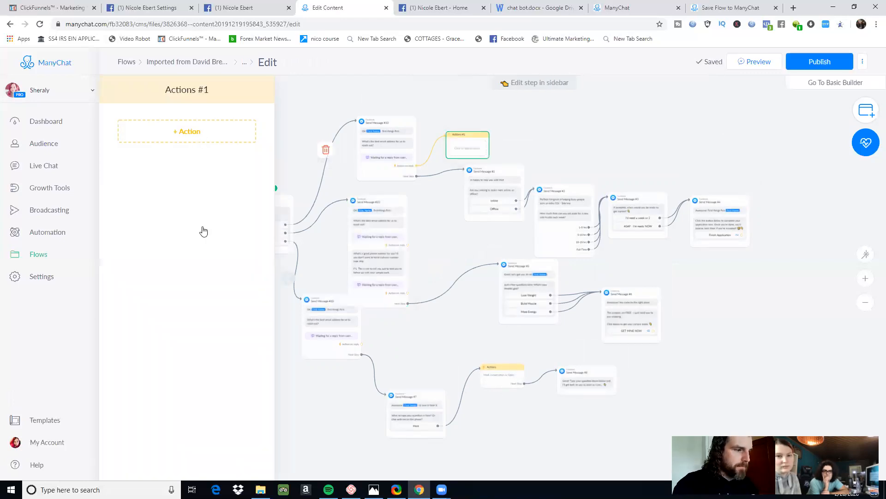
scroll(202, 231, down, 5)
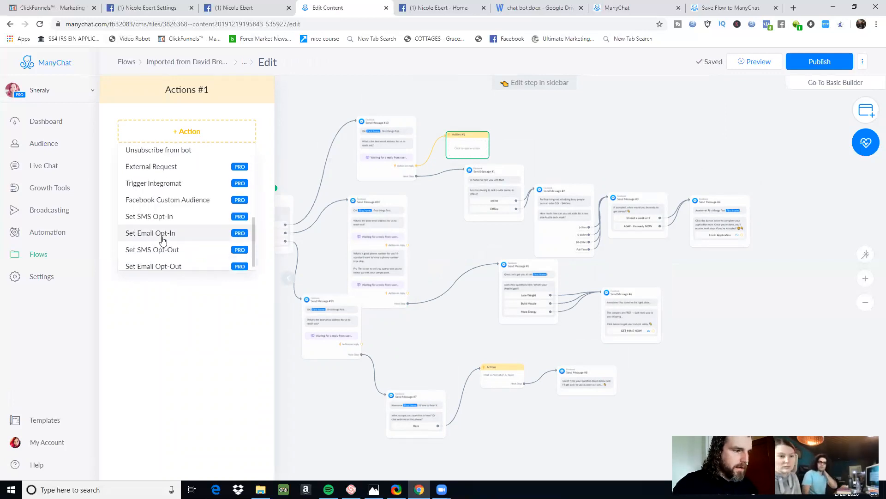
scroll(174, 250, down, 1)
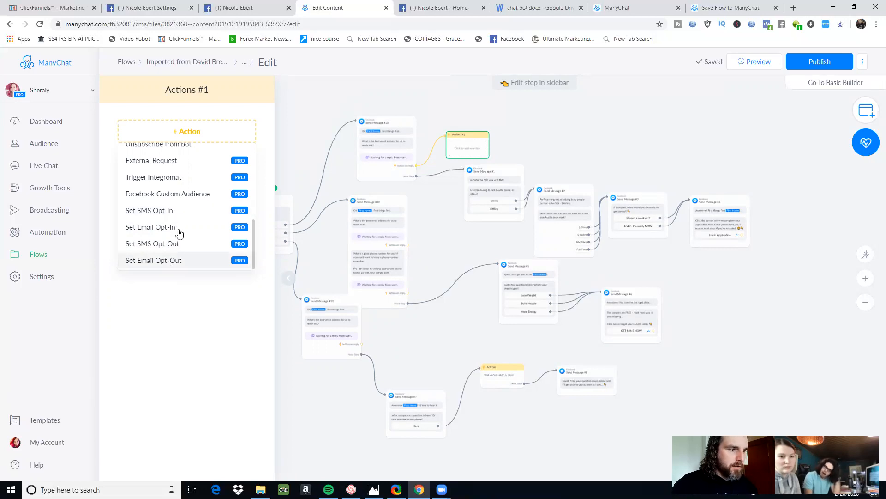
click(178, 232)
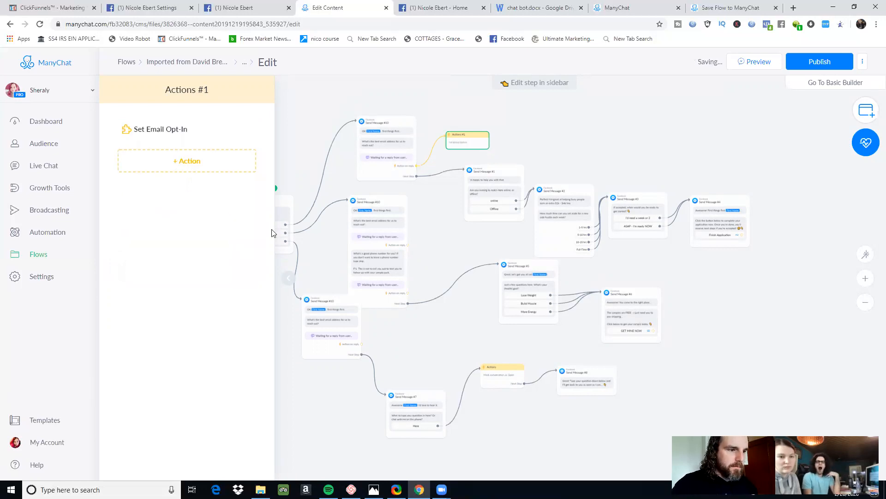
Step: Save the lower email answer to the system field and trigger an Actions #2 step with Set Email Opt-In
click(392, 222)
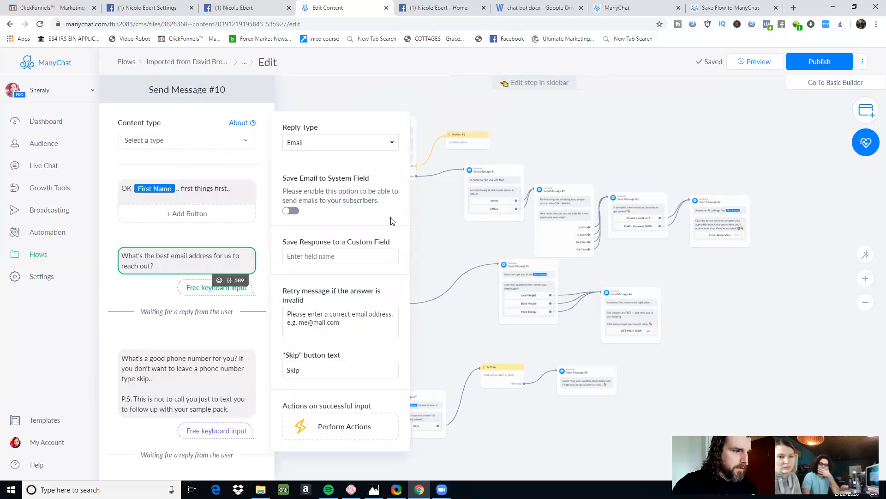
click(296, 211)
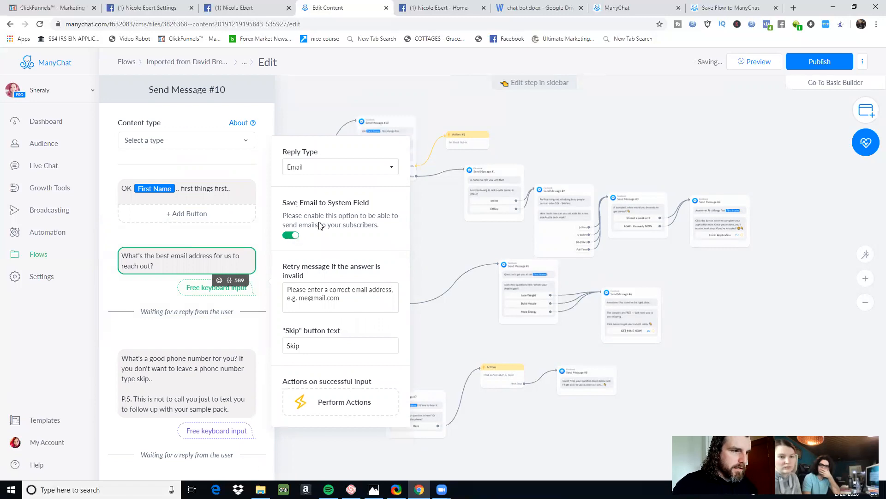
click(336, 406)
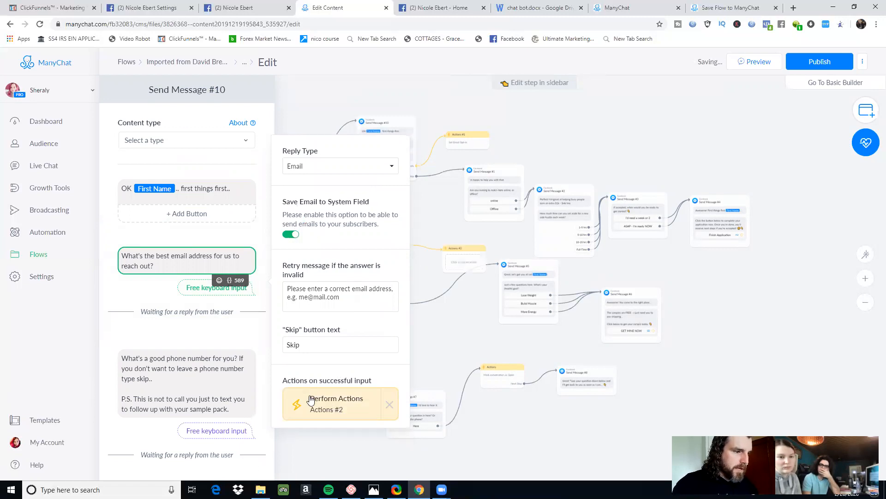
click(465, 264)
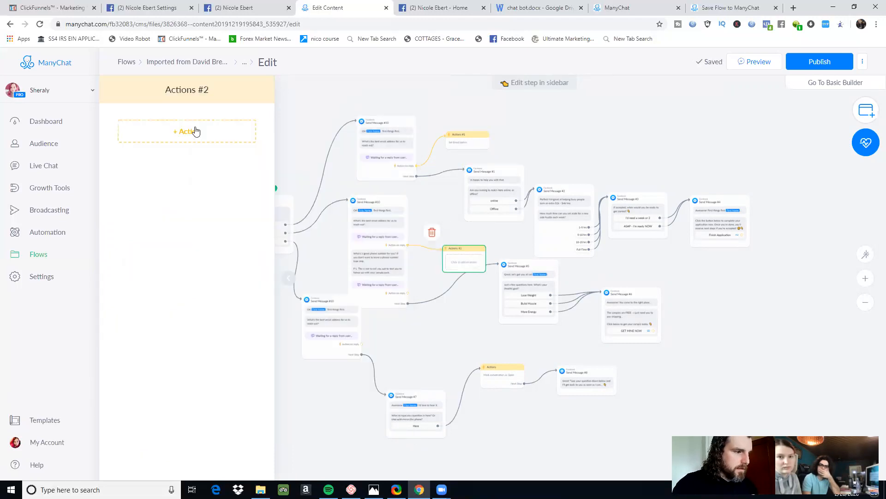
click(196, 132)
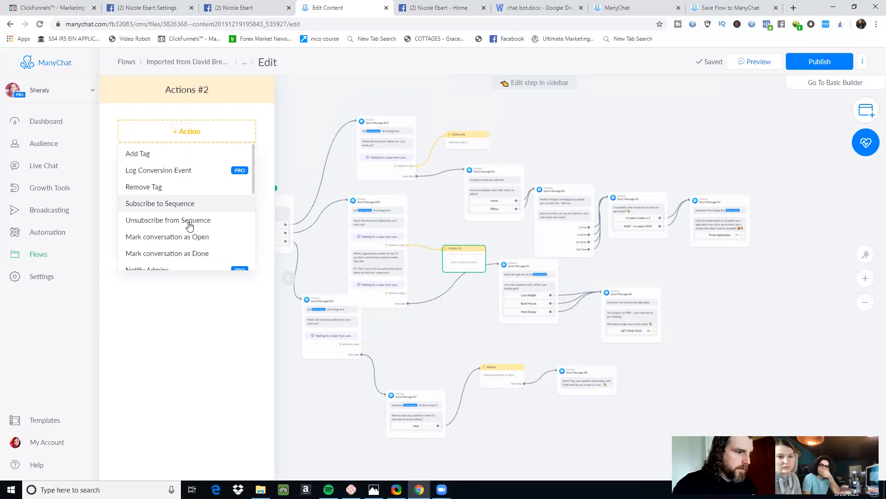
scroll(188, 225, down, 3)
scroll(178, 268, down, 3)
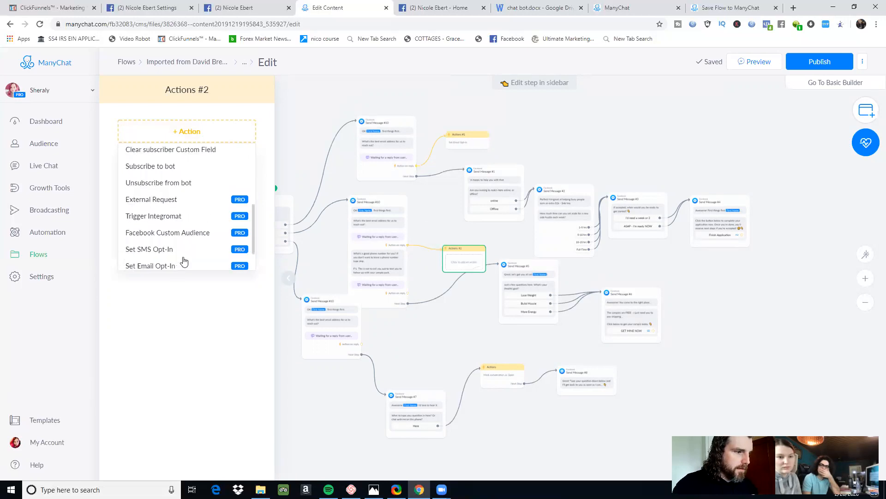
scroll(184, 261, down, 2)
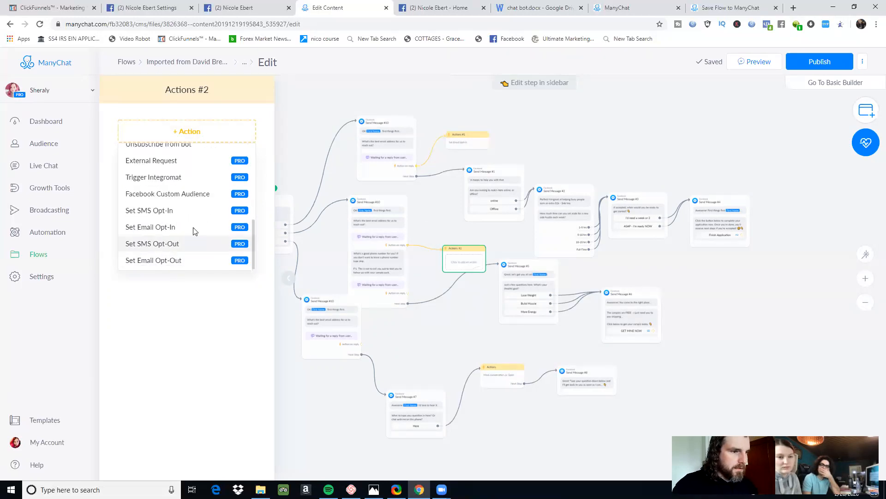
click(193, 228)
Step: Reposition the Actions #1 and Actions #2 steps beside their email questions
mouse_move(461, 129)
mouse_down()
mouse_move(421, 149)
mouse_move(478, 97)
mouse_move(451, 122)
mouse_up()
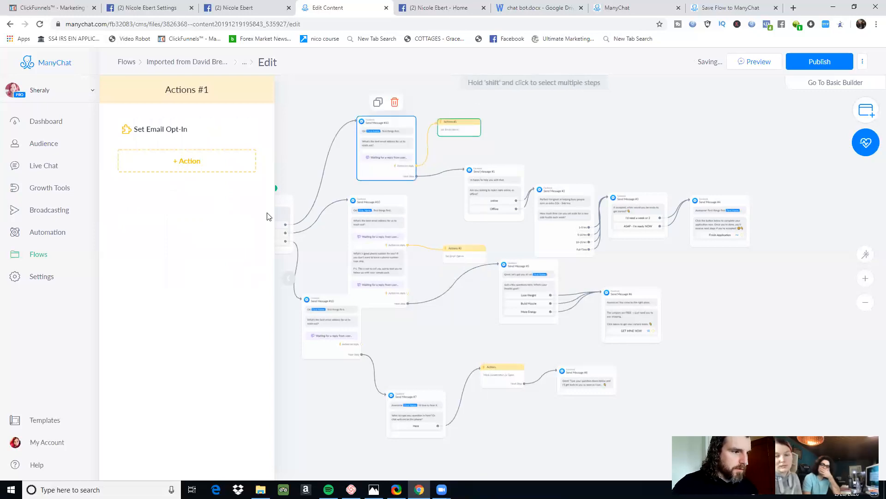
click(292, 210)
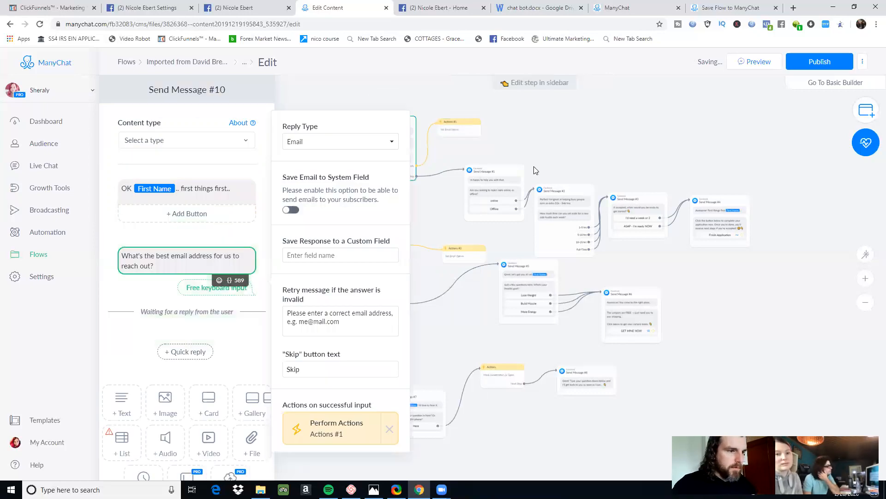
click(450, 244)
drag(439, 229, 440, 230)
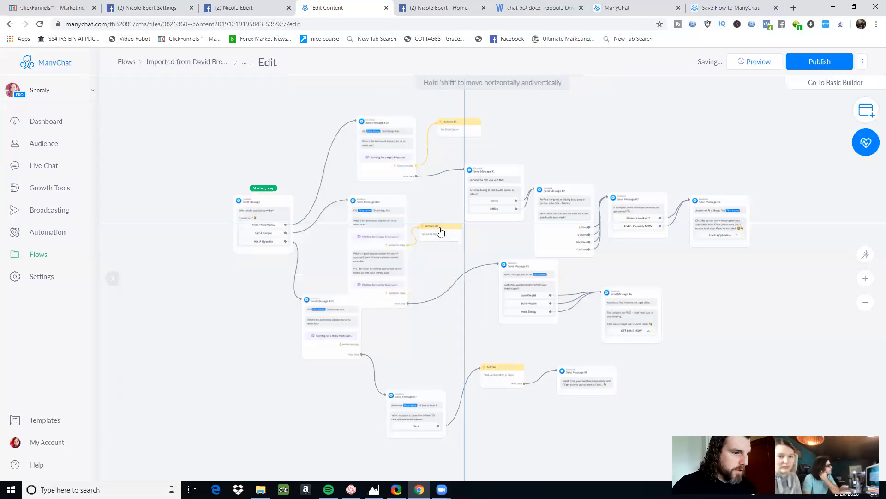
Step: Make a valid phone answer trigger a new Actions #3 step holding Set SMS Opt-In
click(403, 294)
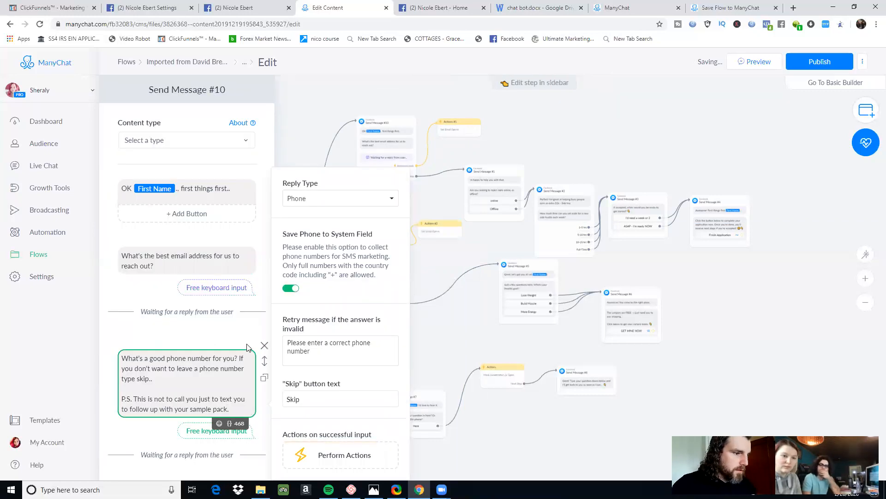
scroll(240, 334, down, 3)
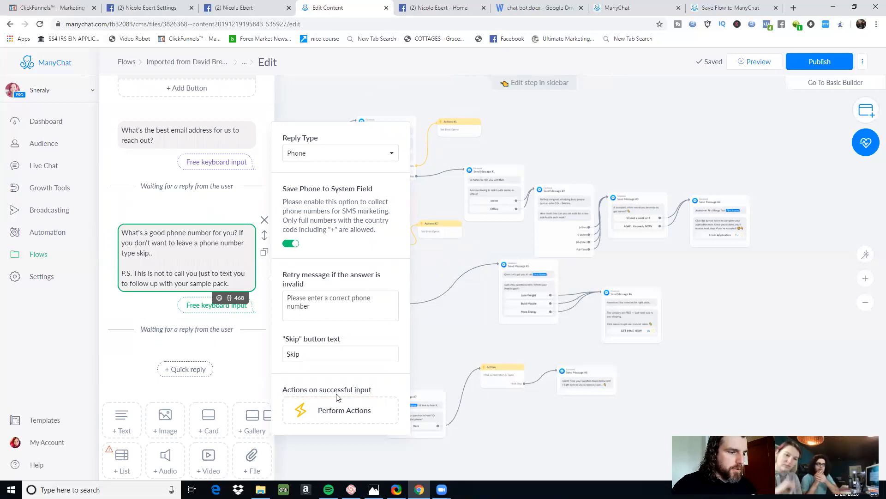
click(337, 412)
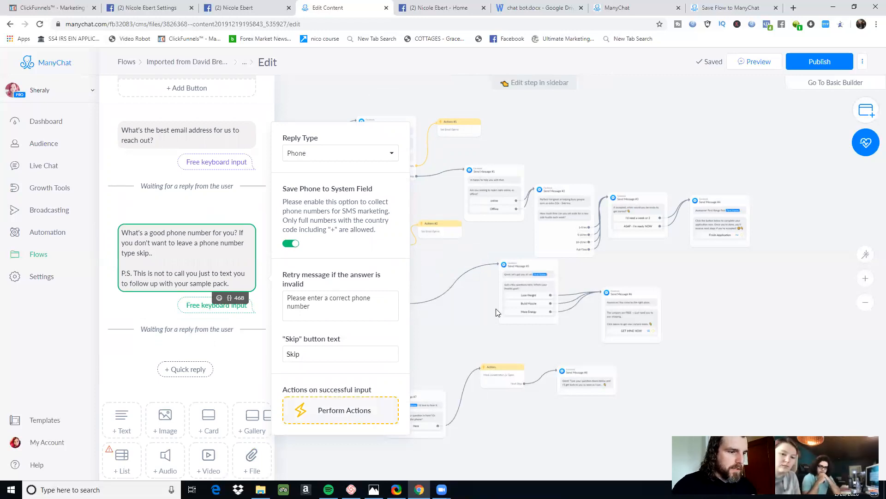
click(464, 309)
drag(464, 310, 450, 324)
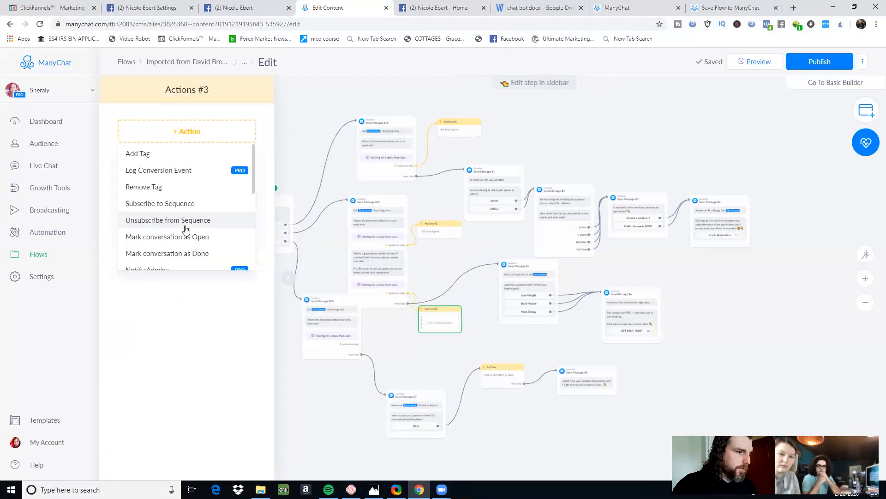
scroll(186, 229, down, 3)
scroll(186, 230, down, 3)
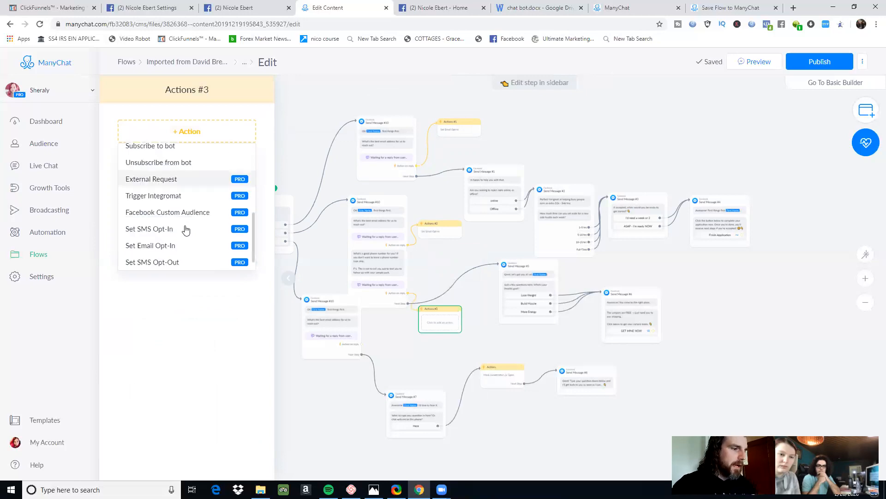
scroll(180, 243, down, 1)
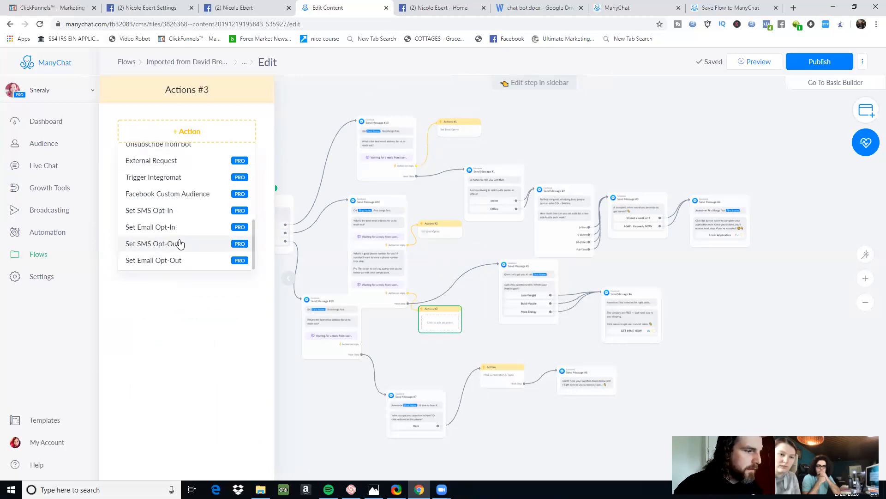
click(198, 215)
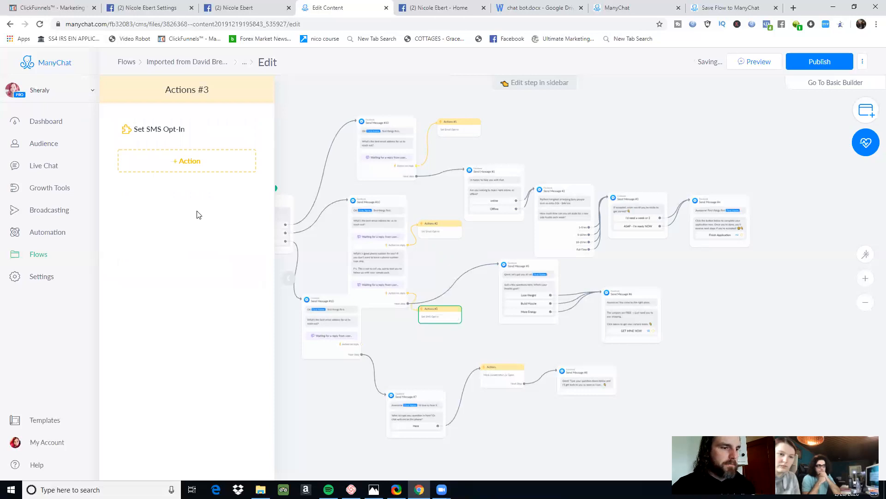
click(339, 330)
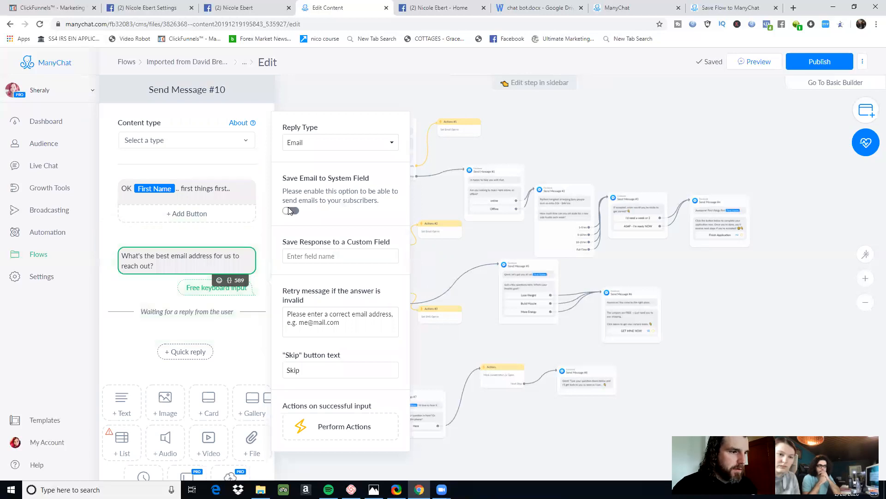
Step: Save the email answer to the system field and add an Actions #4 step that sets Email Opt-In
click(290, 211)
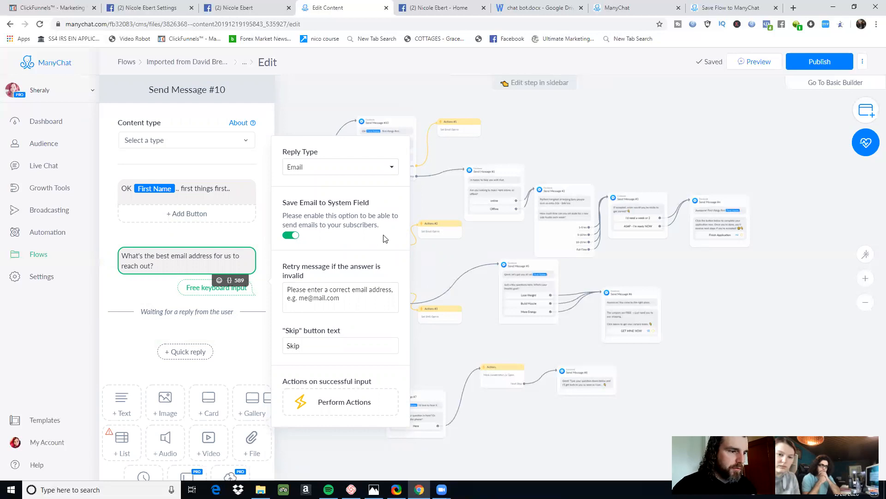
click(346, 407)
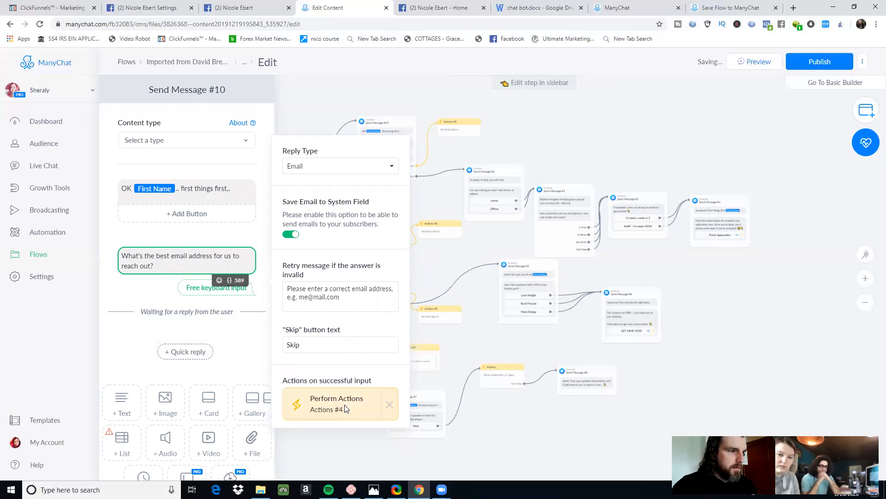
click(190, 129)
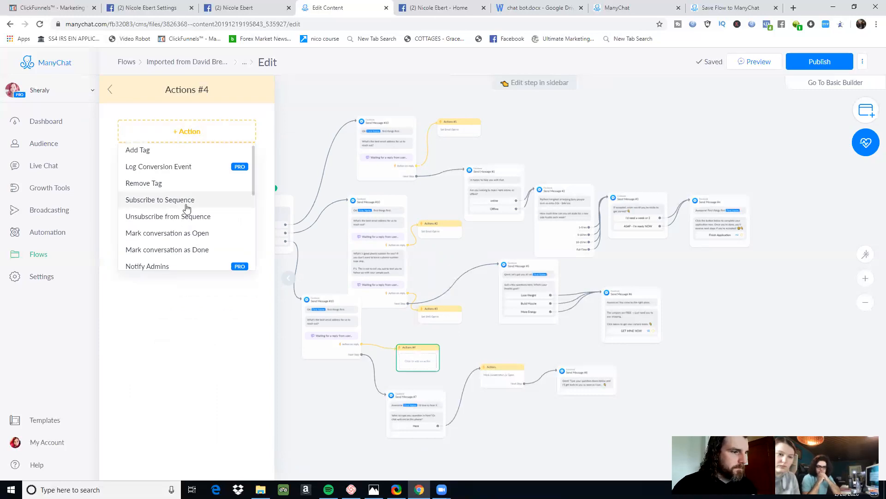
scroll(186, 208, down, 2)
scroll(183, 226, down, 3)
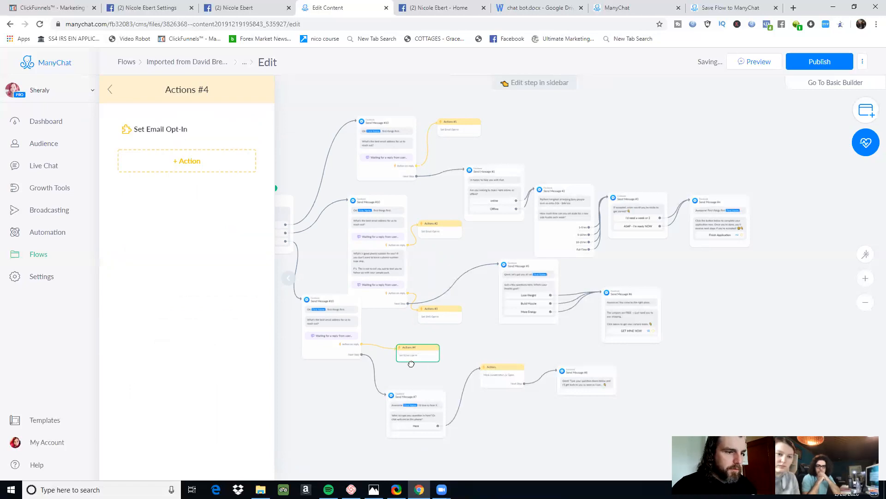
drag(410, 362, 402, 367)
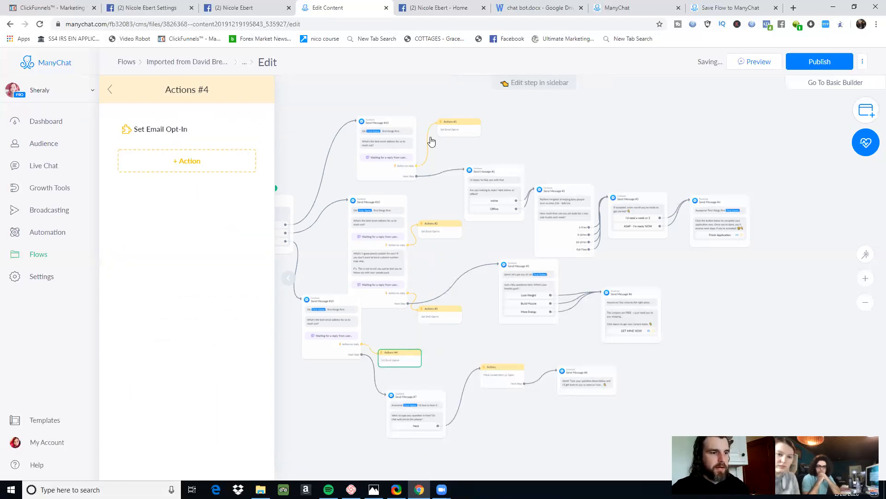
click(469, 271)
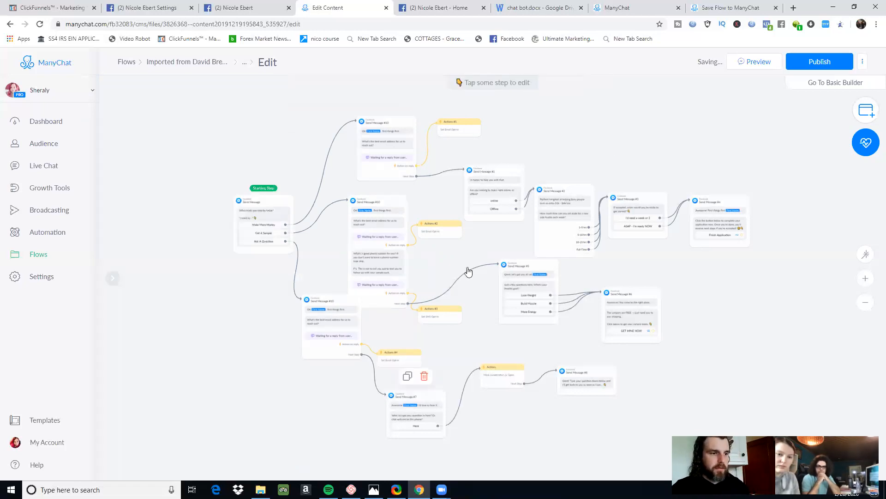
Step: Publish the Auto-Recruitment Bot flow with the latest changes
click(822, 61)
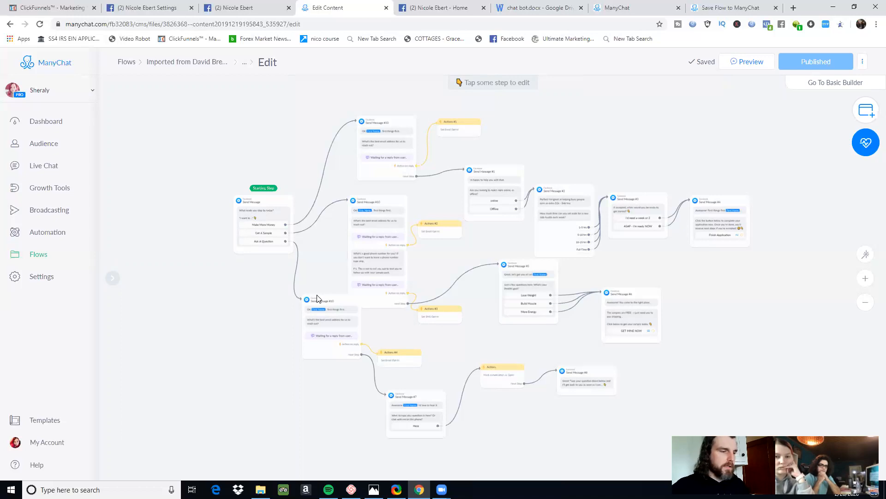
Step: Drag the Send Message #1, #2, #3 and #4 nodes closer together on the canvas
click(383, 147)
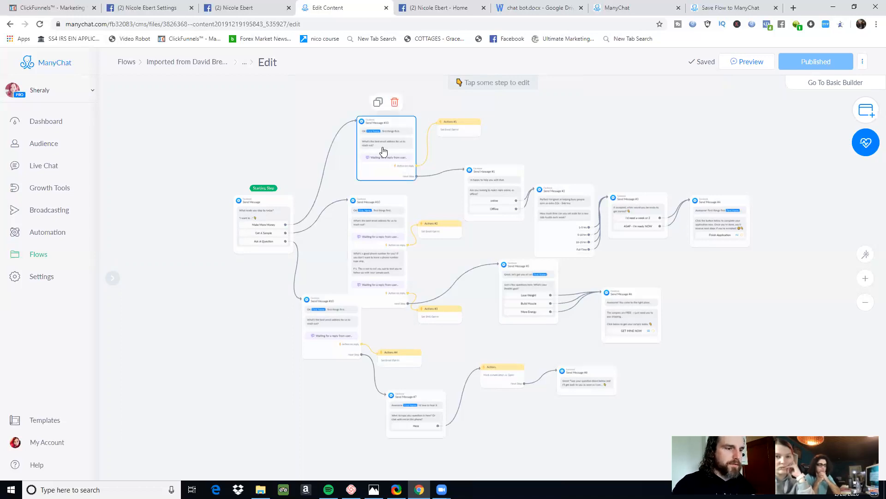
drag(492, 180, 475, 164)
drag(576, 205, 571, 142)
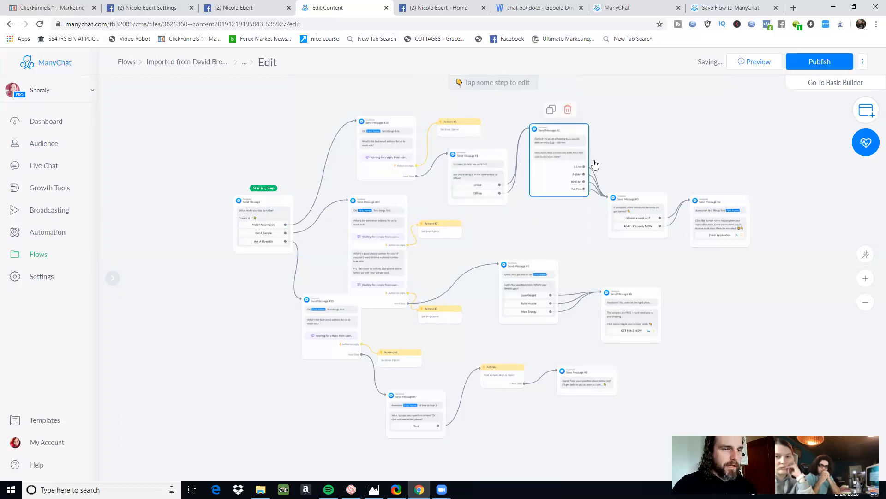
mouse_move(625, 203)
mouse_down()
mouse_move(611, 209)
mouse_move(620, 217)
mouse_up()
drag(704, 208, 695, 189)
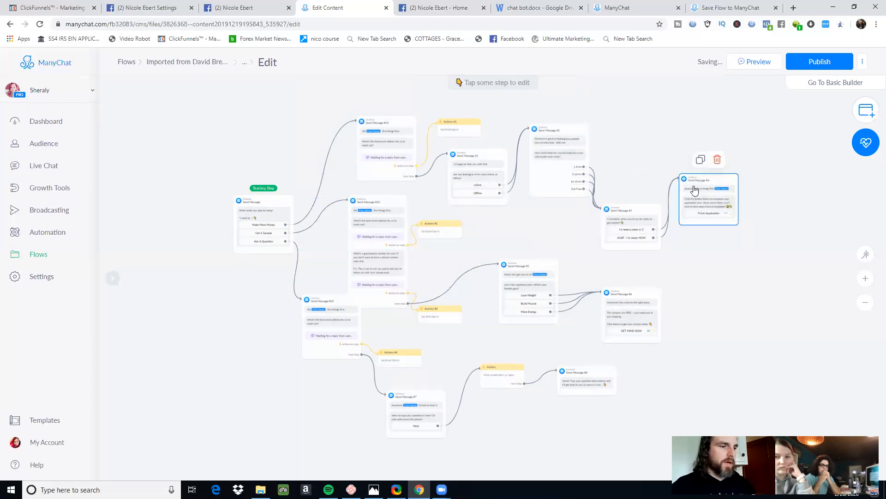
click(479, 189)
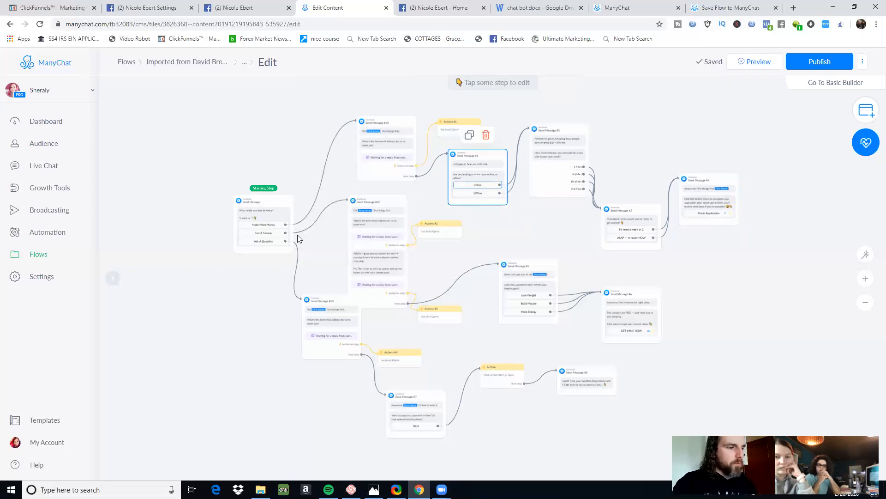
click(267, 217)
Step: In the welcome step, retitle the Make More Money button 'Join Facebook Group'
click(271, 216)
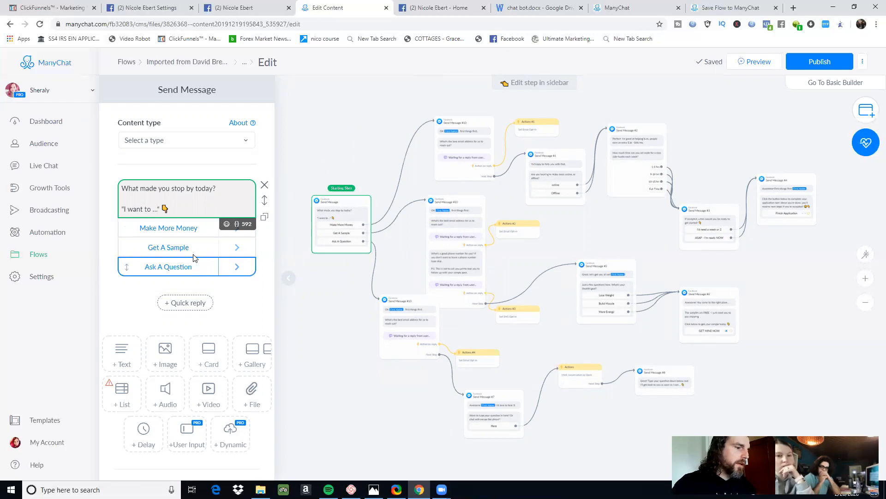
click(190, 229)
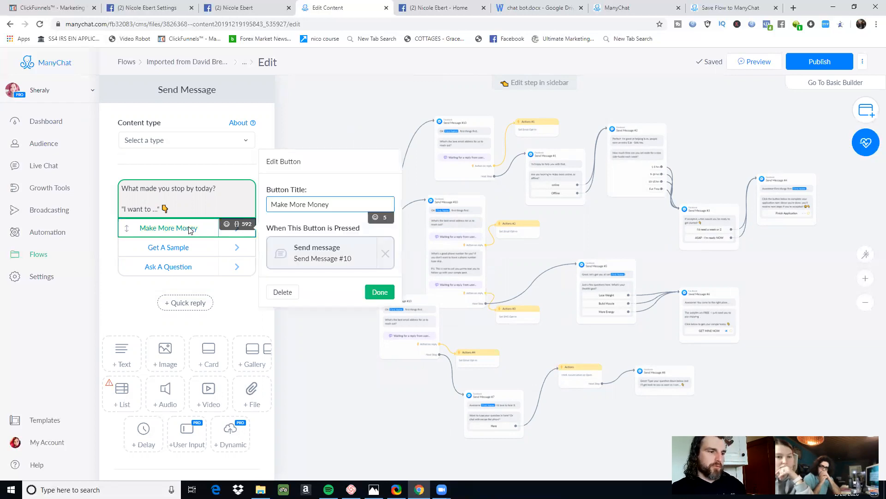
drag(330, 203, 263, 203)
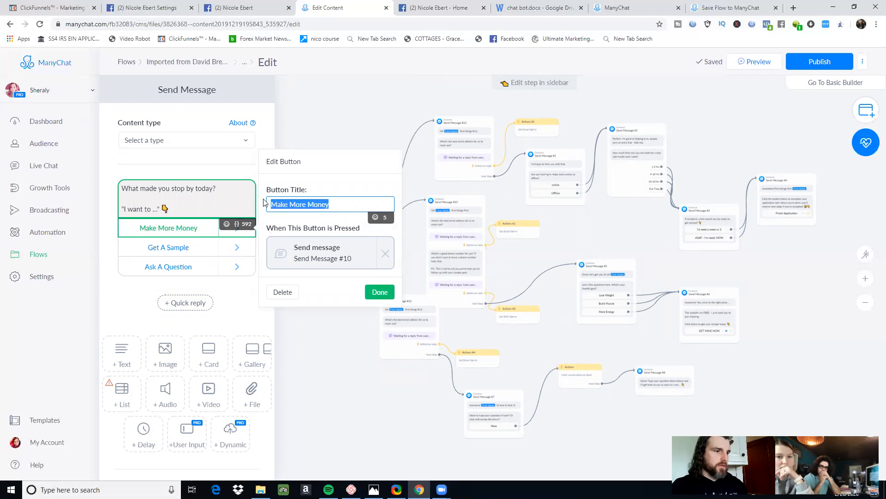
text(Join)
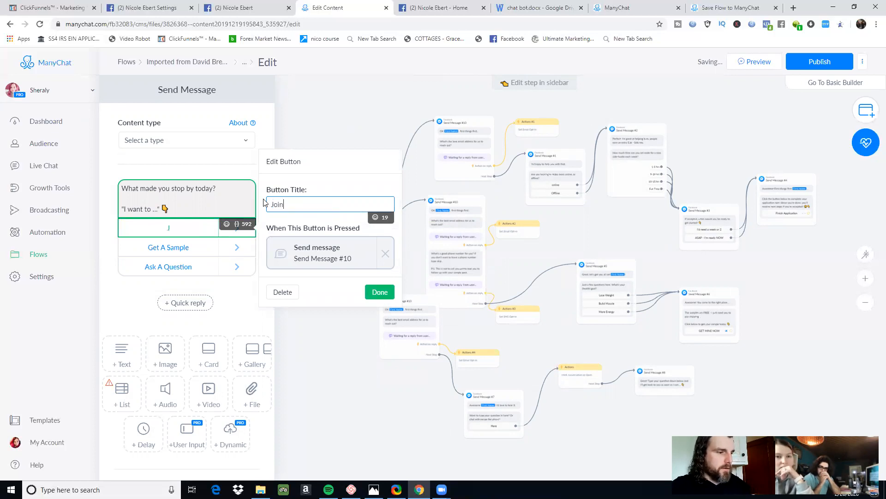
text( Facebo)
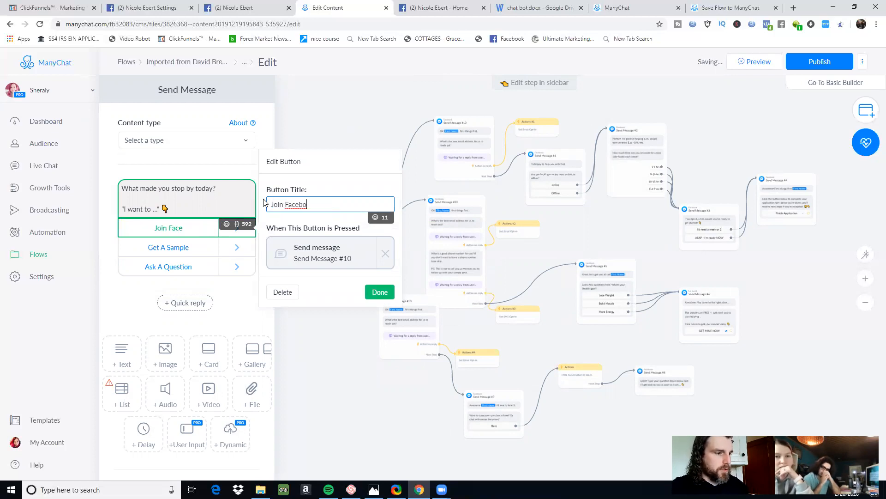
text(ok Group)
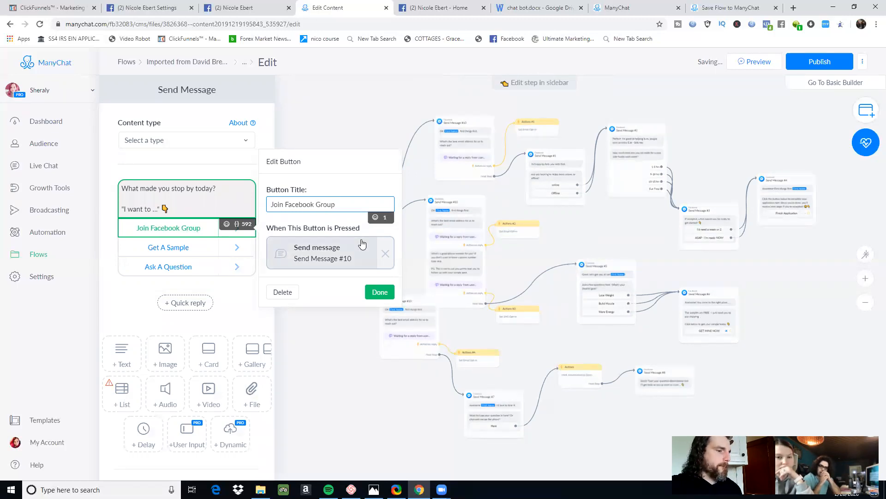
Step: Append a joystick emoji, shorten the title to 'Join FB Group', and confirm
click(375, 217)
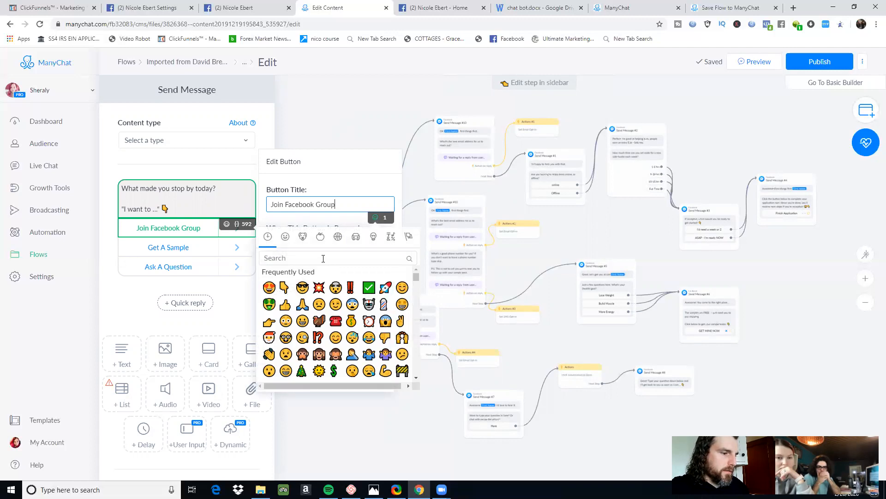
drag(417, 276, 417, 306)
click(339, 260)
text(joy)
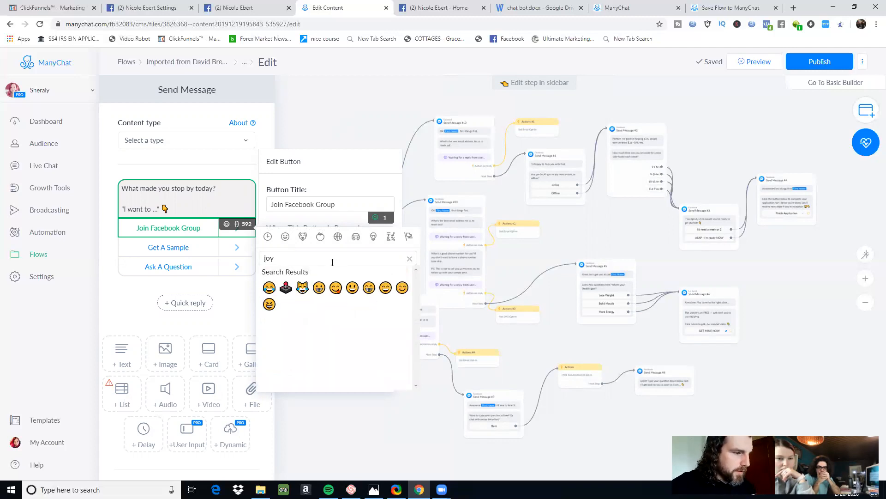
click(286, 288)
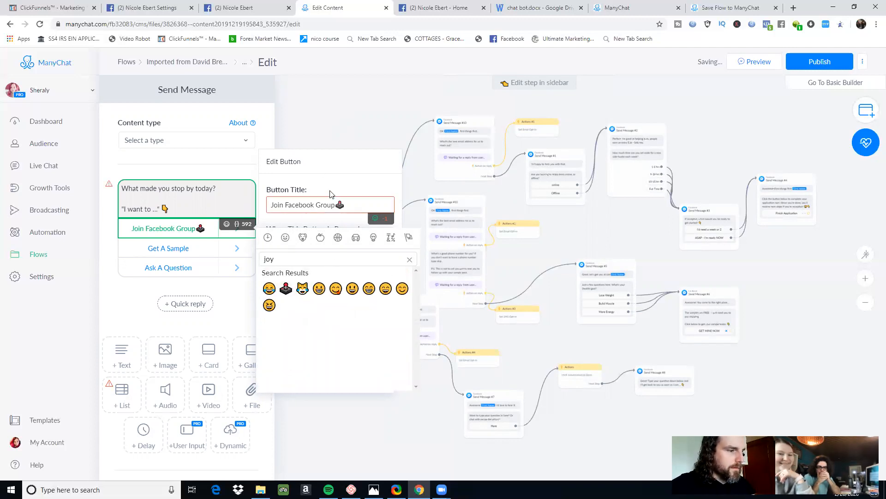
click(329, 191)
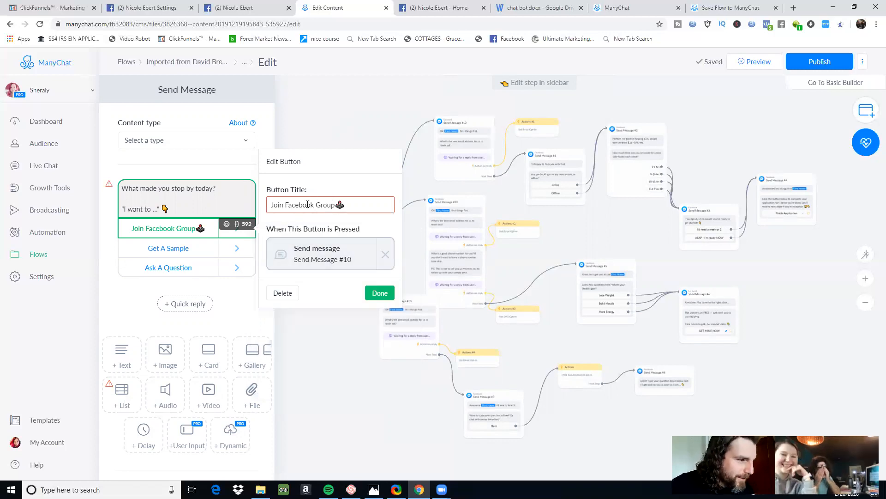
drag(314, 205, 288, 206)
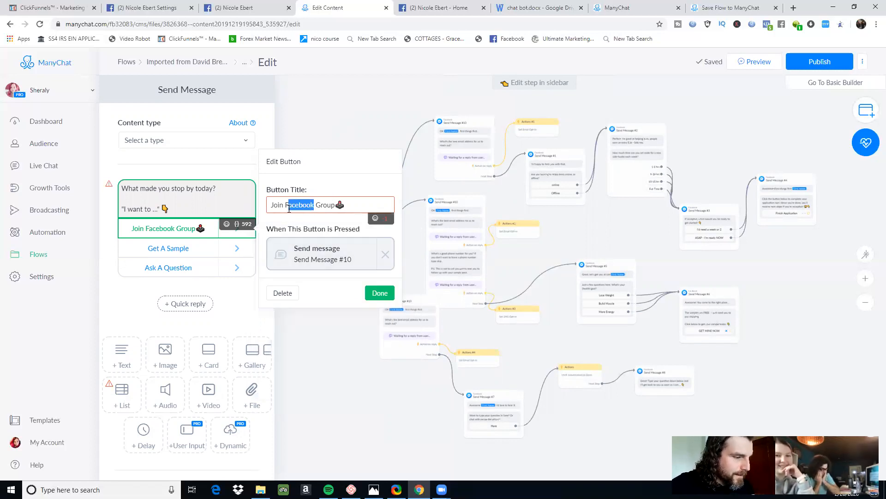
text(B)
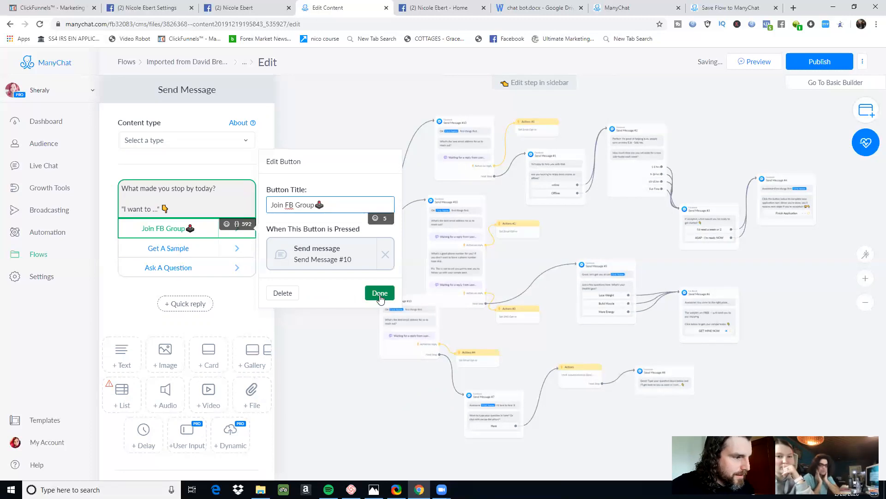
click(379, 294)
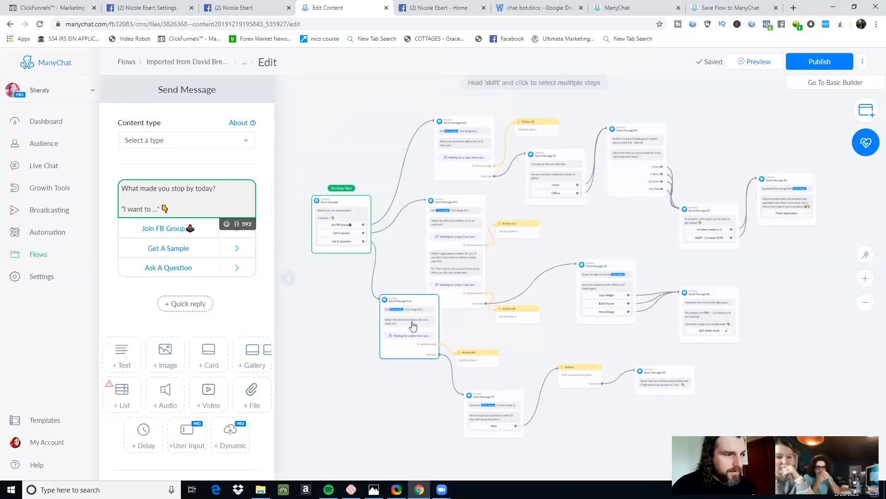
Step: Open Send Message #1, the 'make more online, or offline?' question, in the sidebar
drag(412, 327, 399, 332)
click(478, 143)
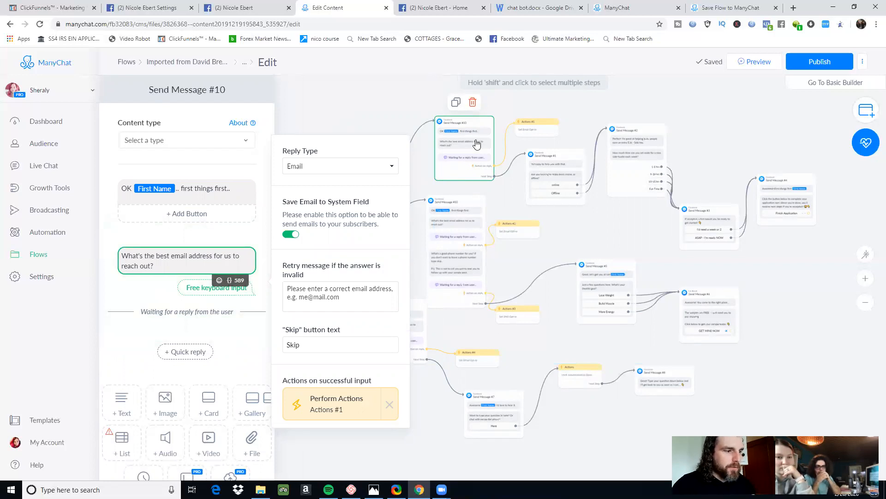
click(552, 165)
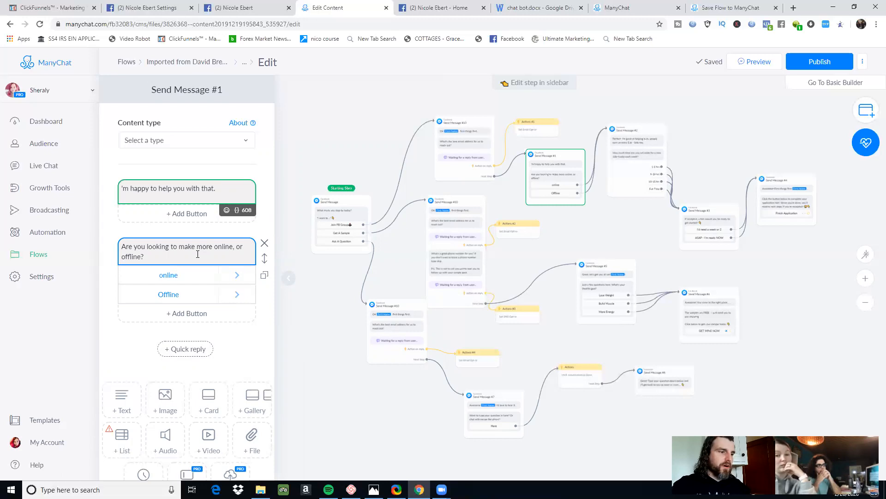
mouse_move(552, 182)
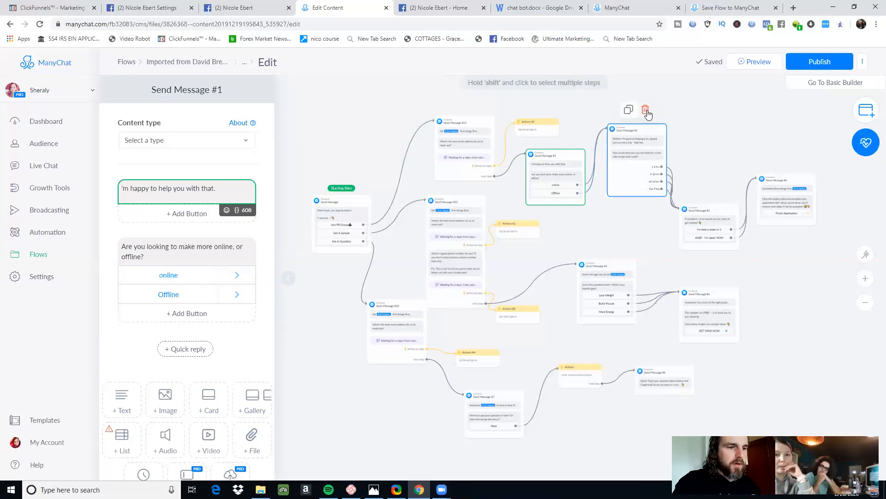
Step: Delete Send Message #2, #3 and #4, then reopen Send Message #1's text for editing
click(648, 112)
click(511, 108)
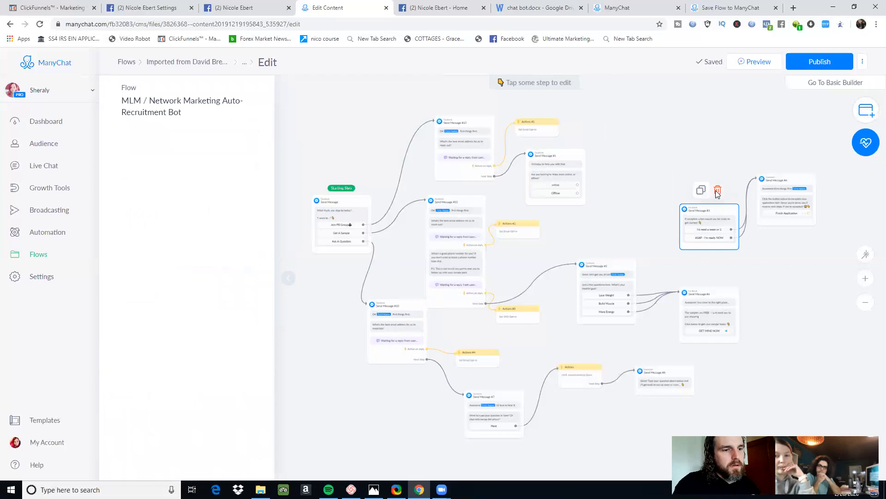
click(716, 192)
click(518, 106)
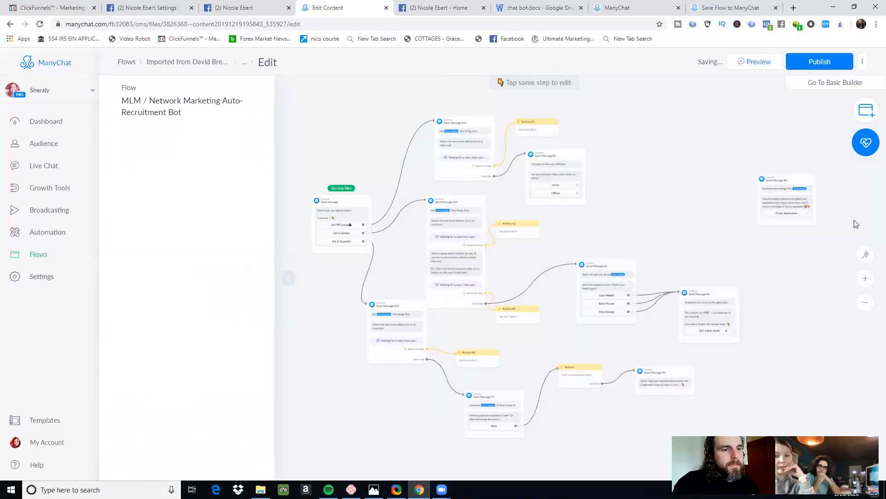
click(795, 160)
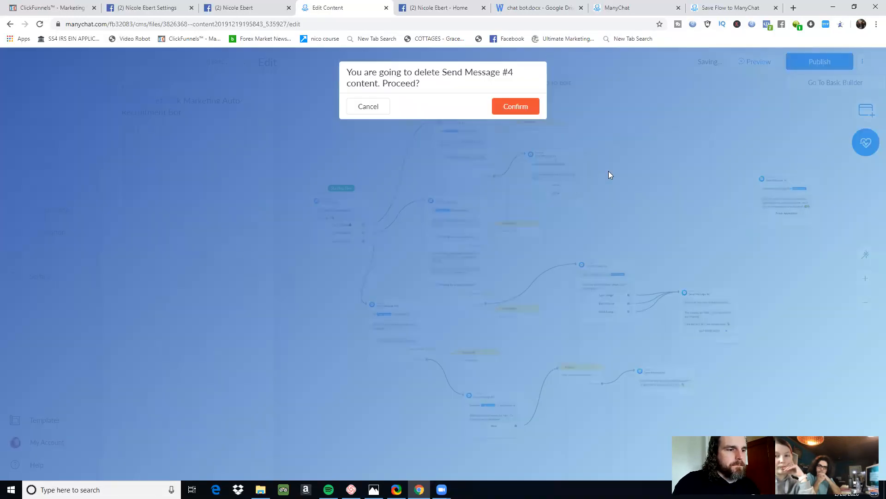
click(509, 108)
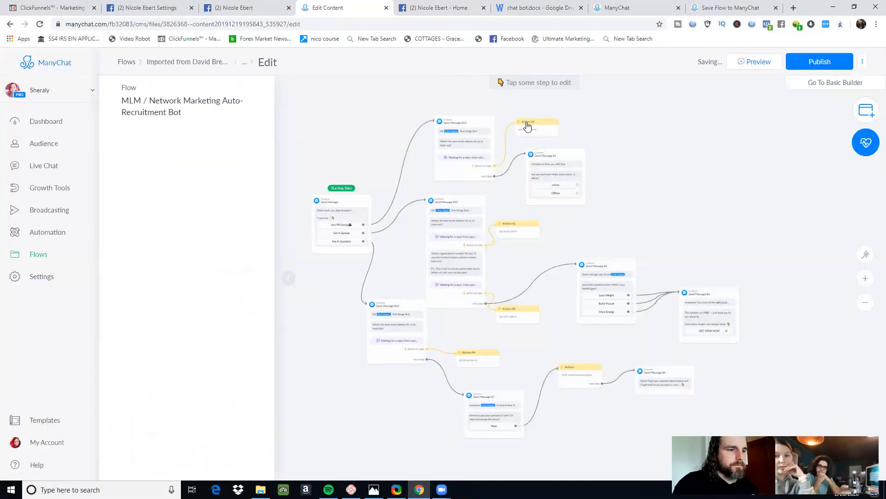
click(544, 169)
click(238, 194)
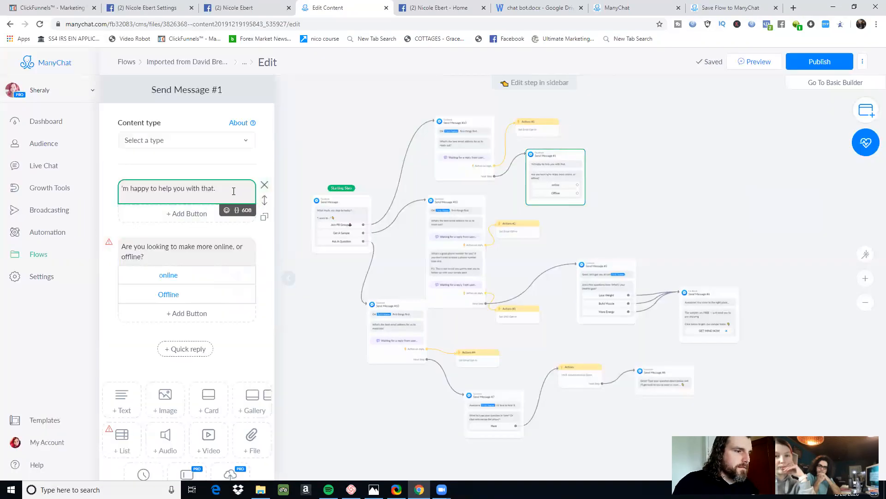
Step: Replace the message with 'Awesome {First Name}! I'm exciting to have yo as a new member .'
drag(234, 192, 110, 187)
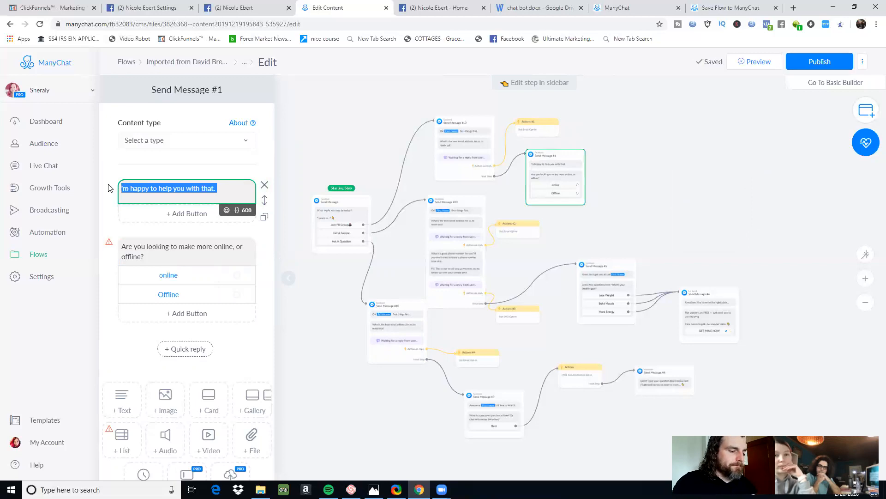
text(Awe)
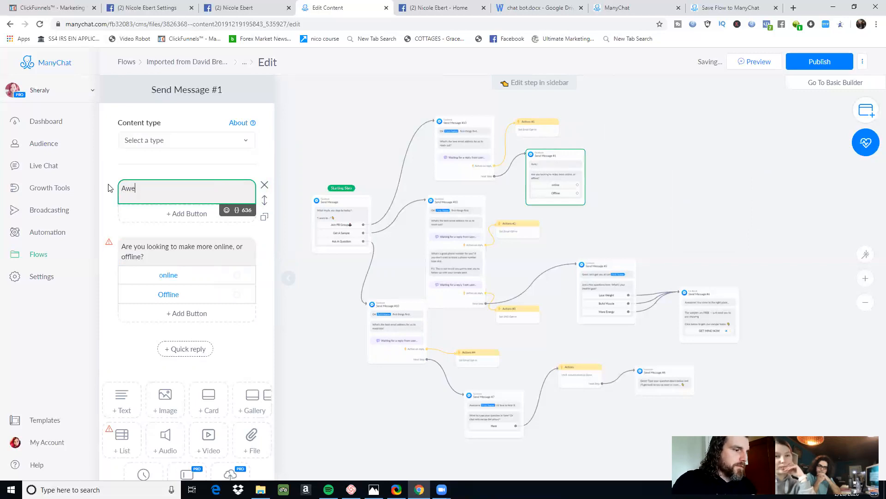
text(some)
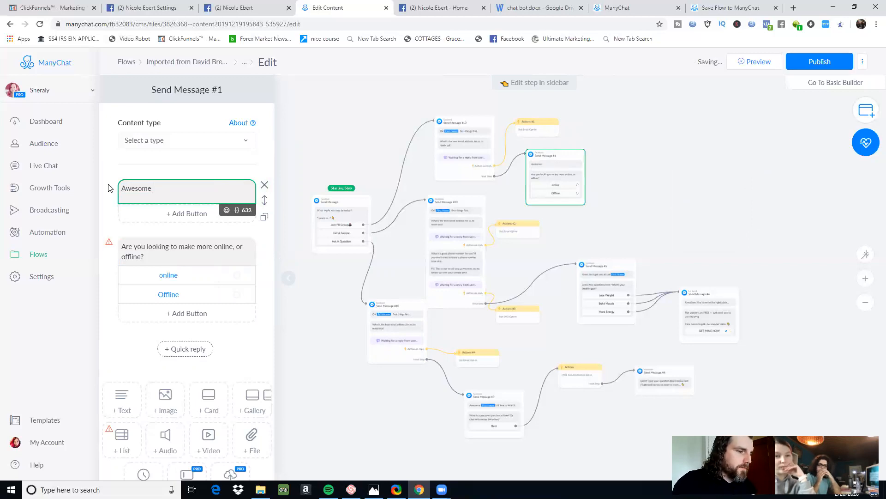
click(236, 216)
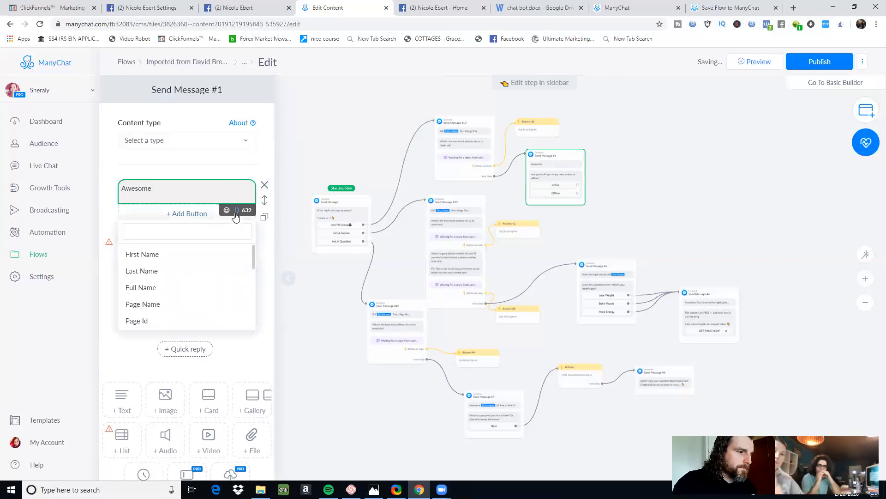
click(190, 246)
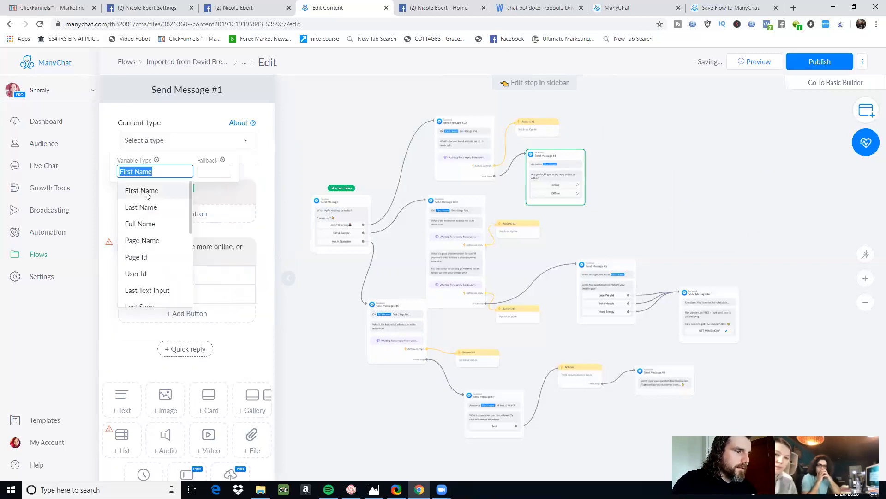
click(146, 192)
click(202, 192)
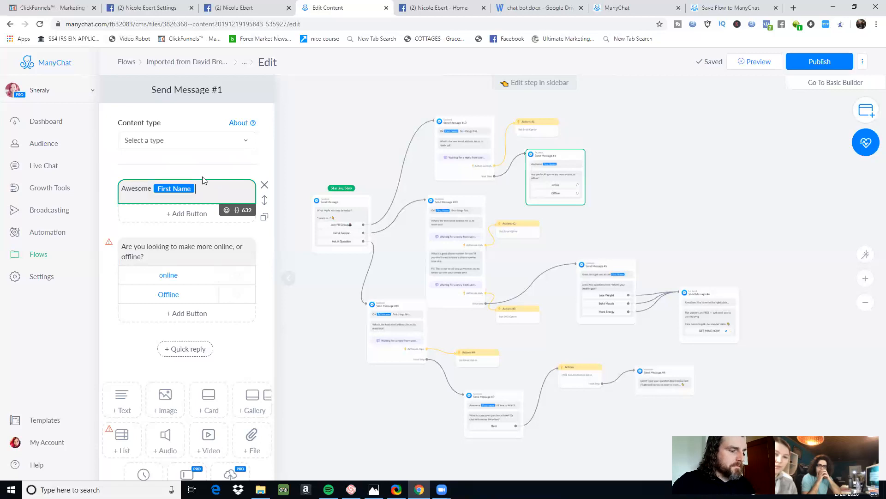
text(!)
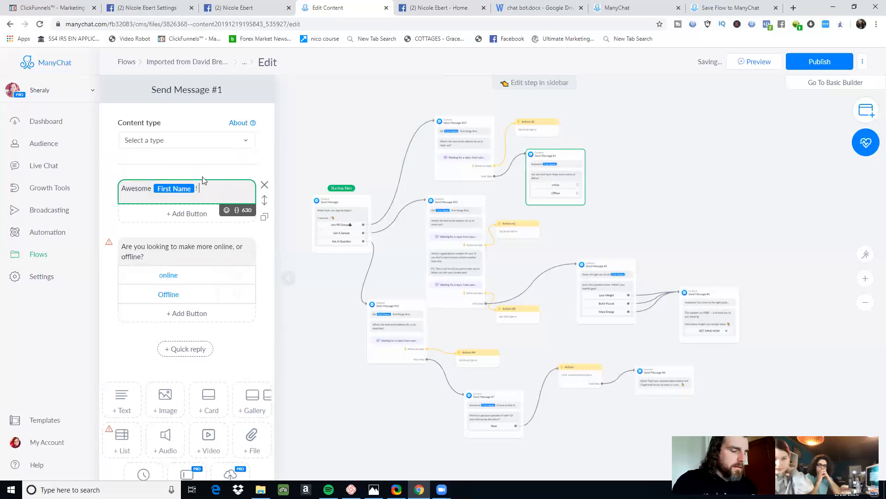
text(I'm exciting to have yo as a new member .)
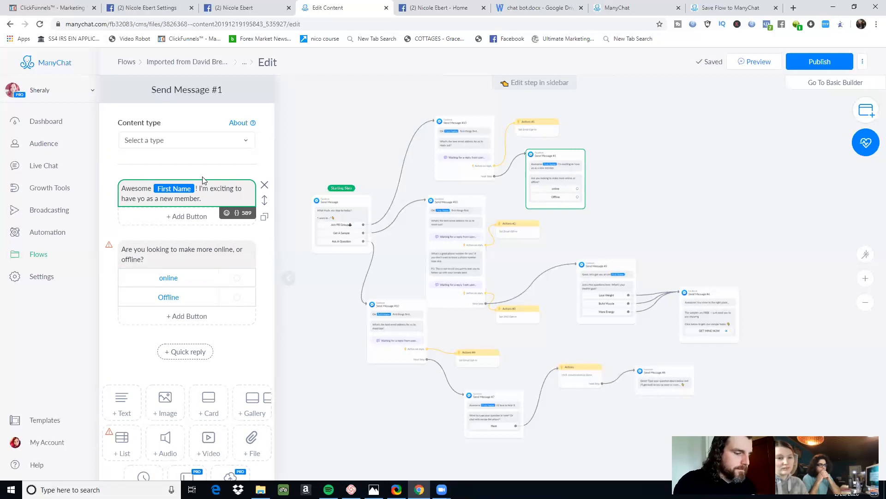
Step: Add a new paragraph reading 'Just click the link below to join!'
key(Return)
key(Return)
text(Ju)
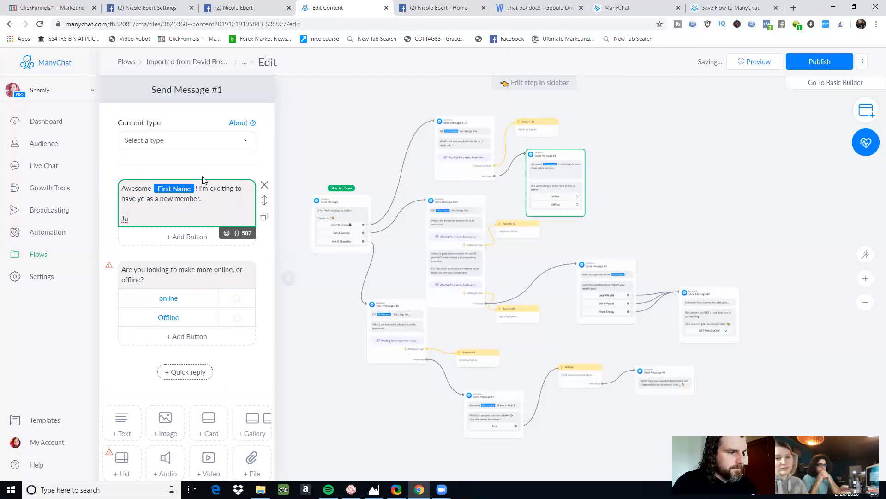
text(st click the l)
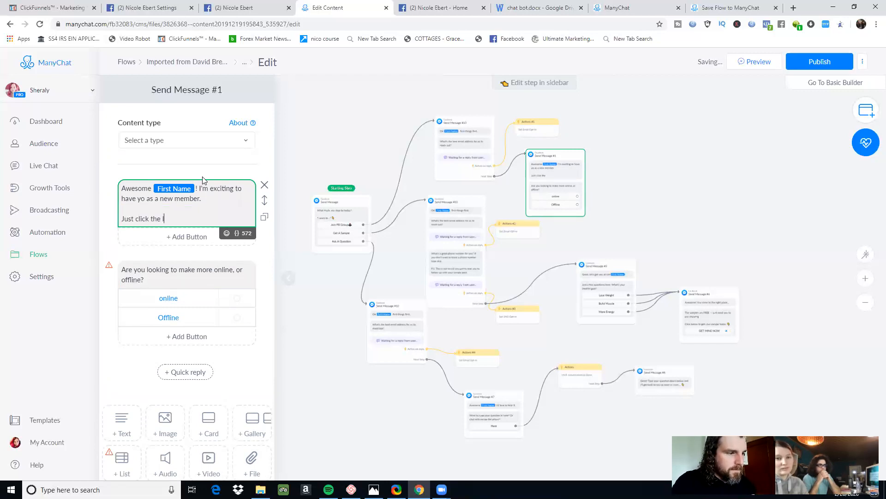
text(ink below to join)
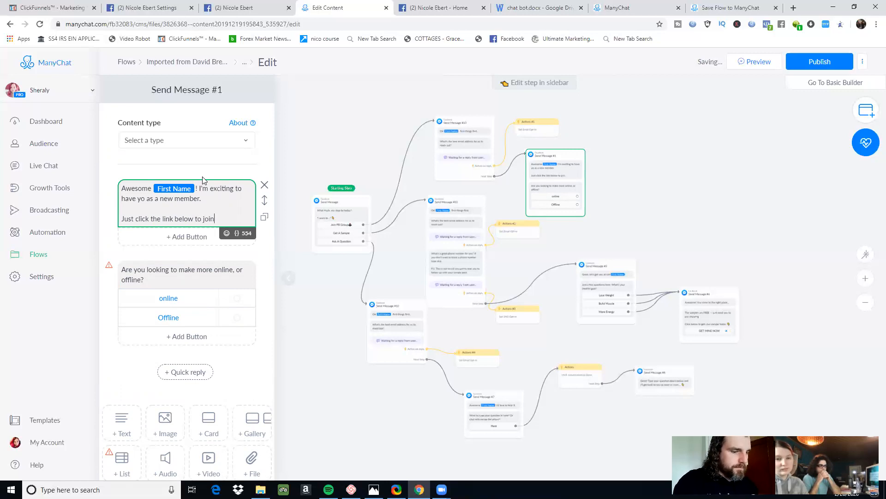
text(!)
key(Return)
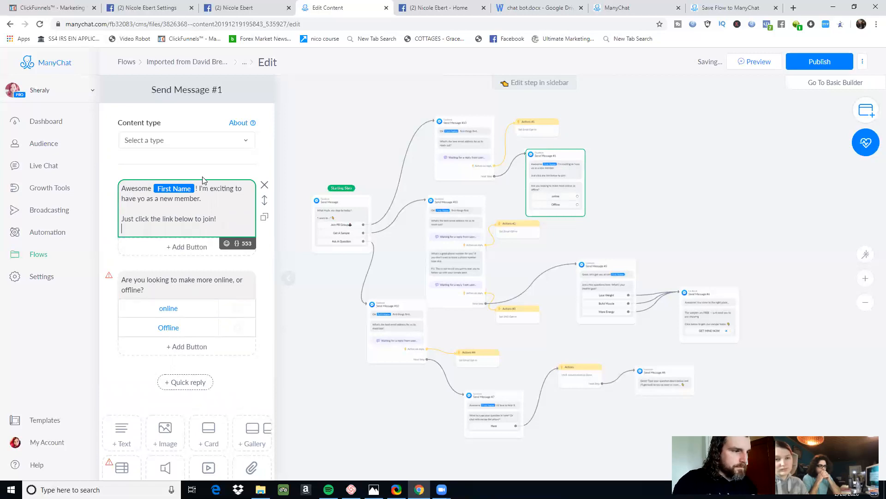
Step: Add a row of pointing-down emojis on the next line and add a new button
click(226, 243)
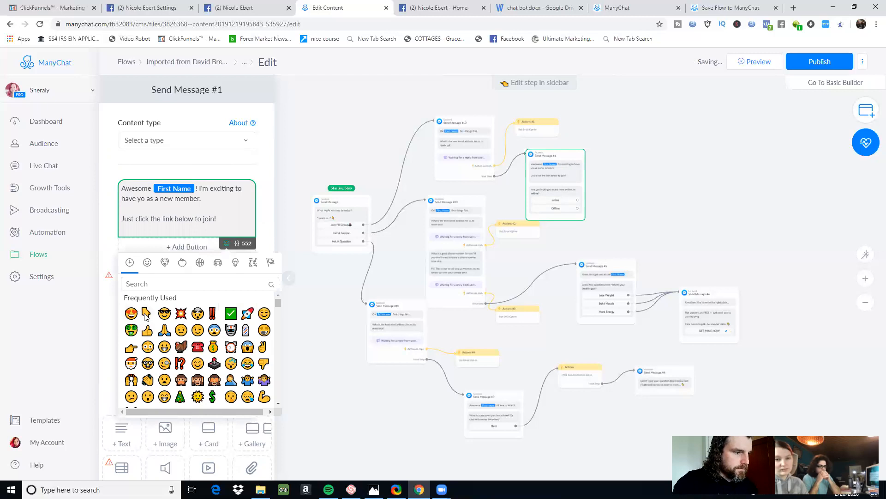
double_click(145, 314)
double_click(146, 314)
click(146, 314)
click(146, 314)
click(146, 315)
click(146, 314)
double_click(146, 314)
double_click(146, 315)
click(227, 226)
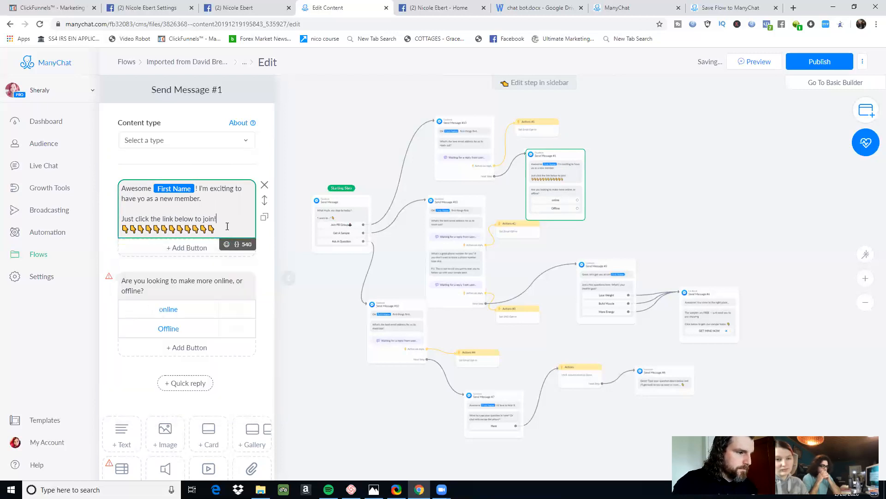
click(188, 247)
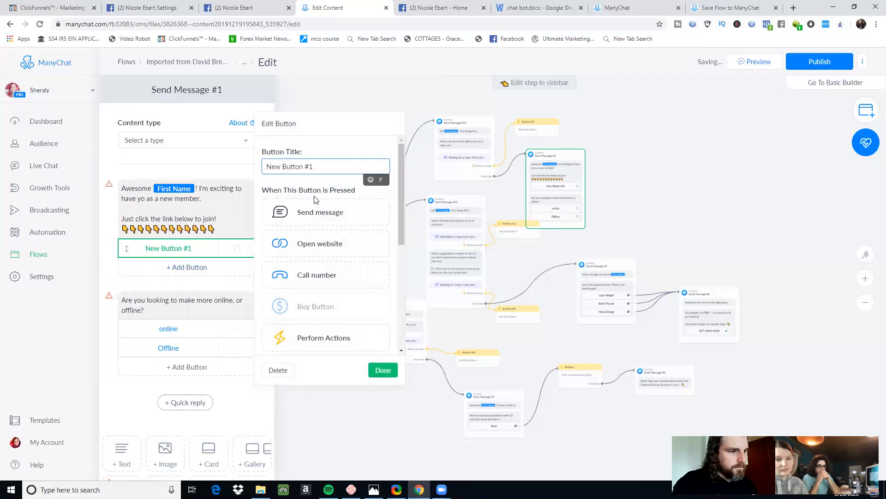
Step: Title the new button 'Join FB Group' with a joystick emoji appended
drag(314, 167, 266, 171)
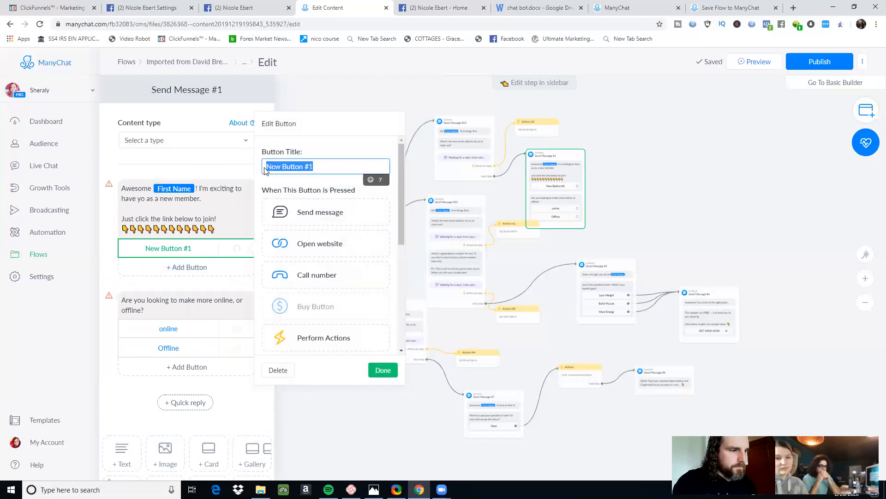
text(Join FB Group)
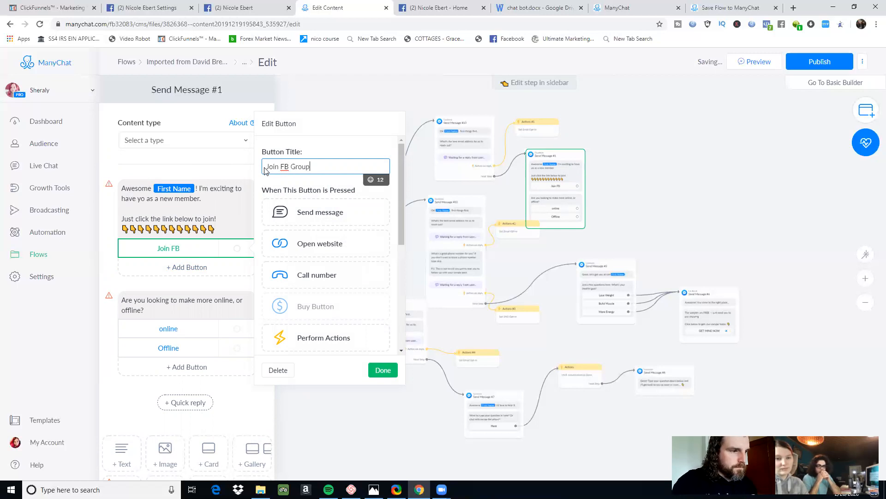
click(370, 180)
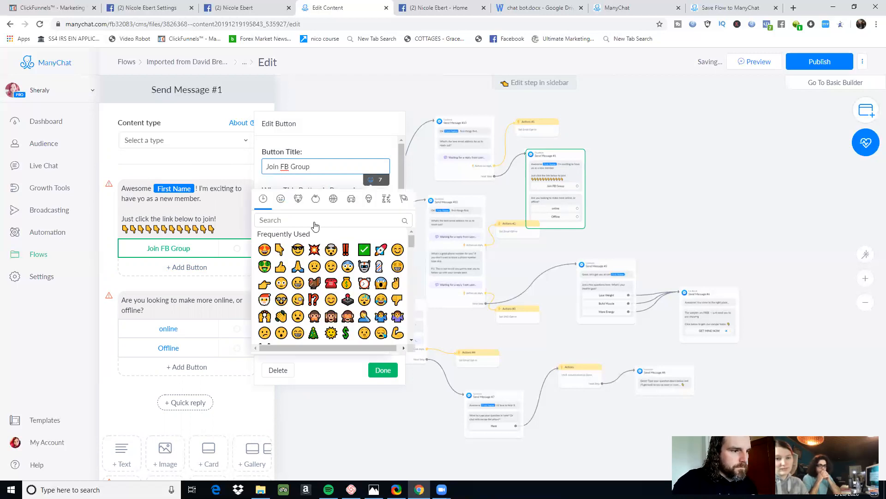
click(347, 299)
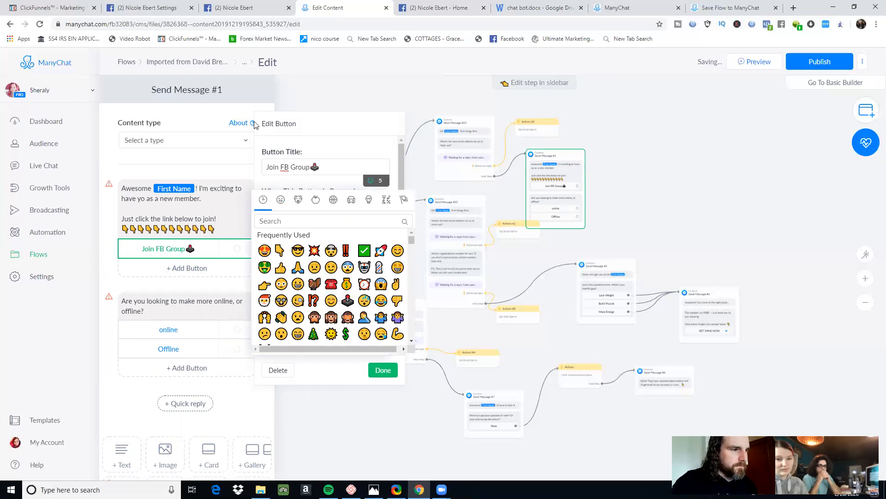
click(206, 108)
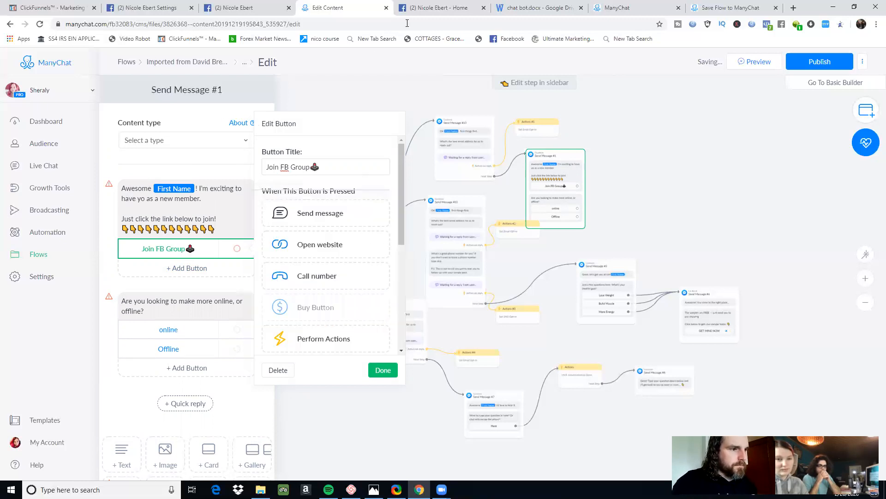
click(441, 7)
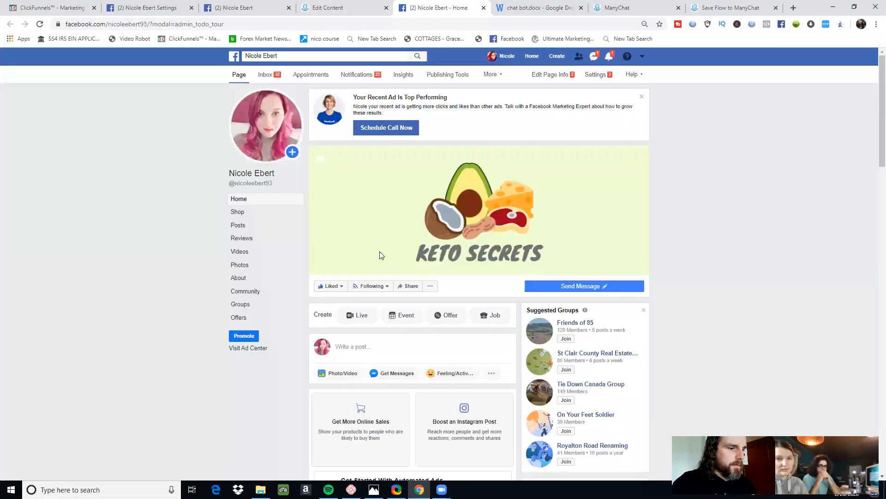
Step: Open the Keto Secrets group from the Facebook page's groups list
scroll(430, 284, down, 7)
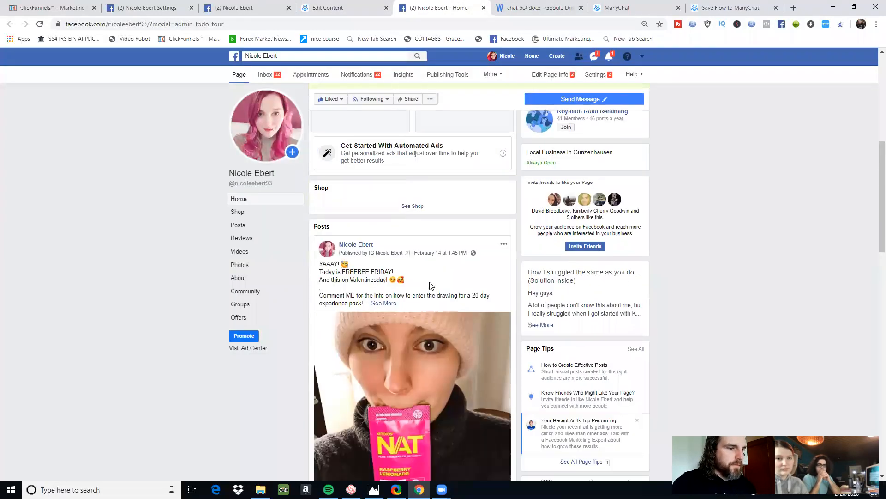
scroll(430, 284, up, 8)
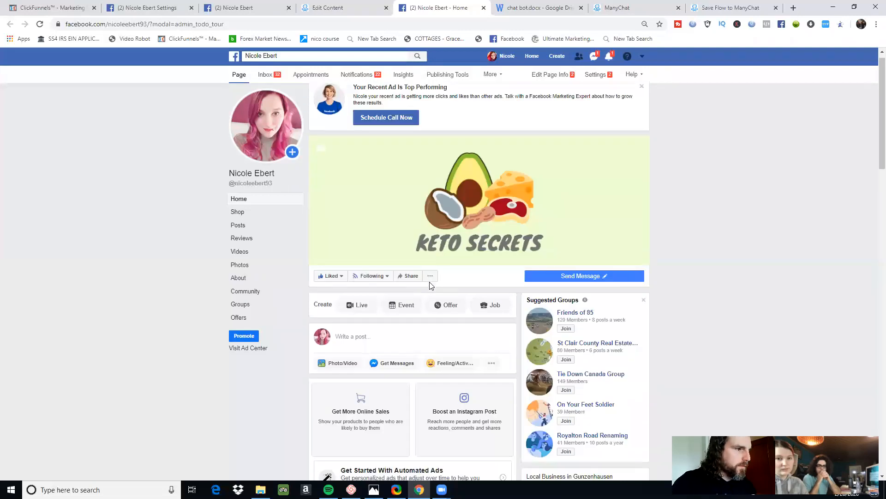
scroll(429, 285, down, 3)
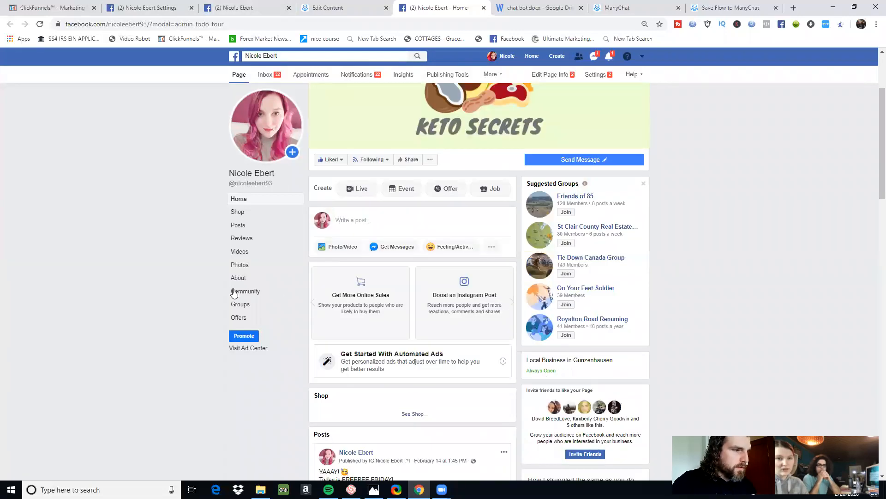
click(230, 5)
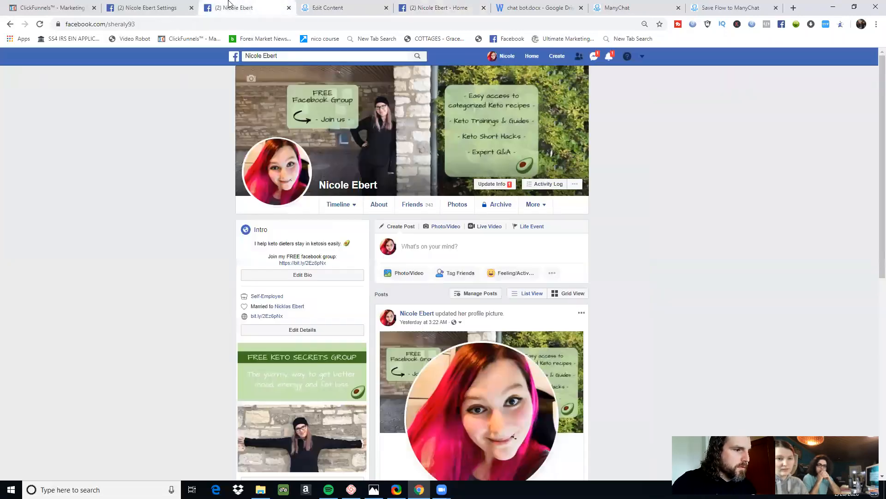
click(450, 7)
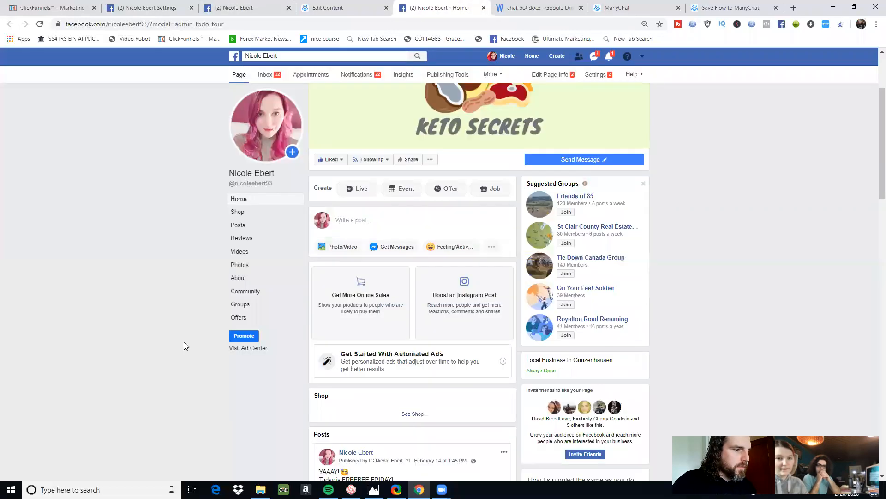
click(240, 305)
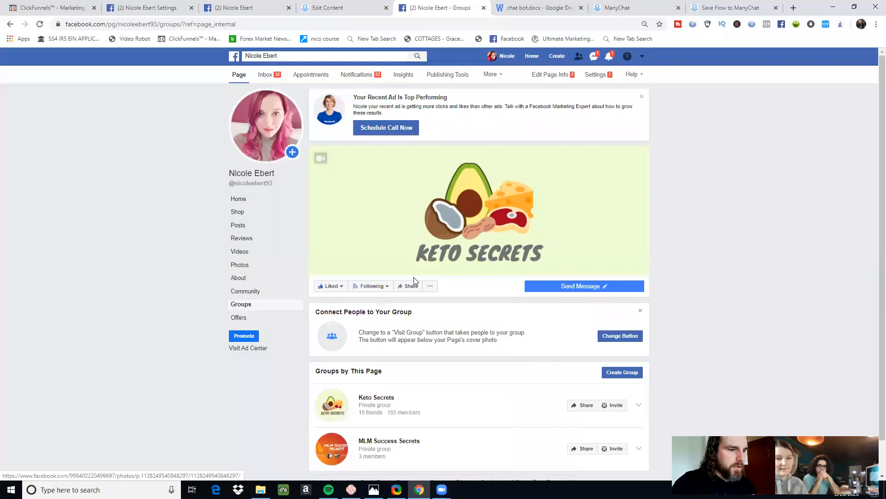
click(372, 362)
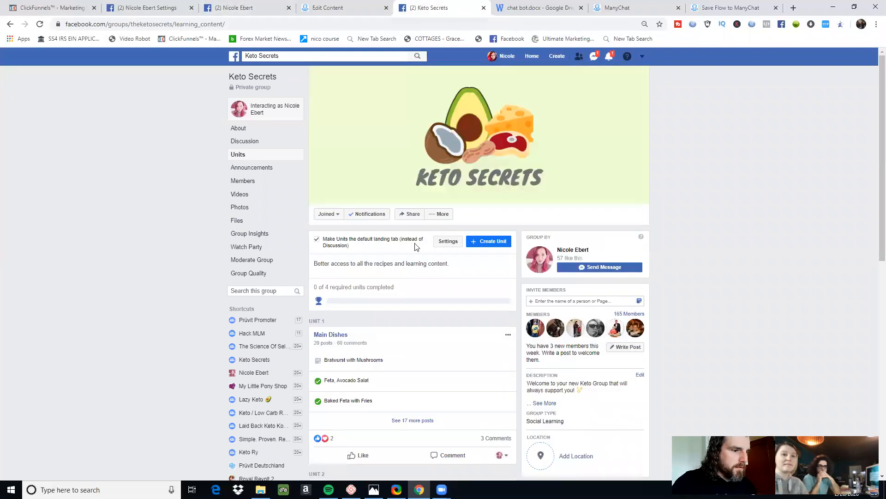
Step: Trim the group URL back to the main group page, reload it, and copy the address
scroll(415, 247, down, 1)
scroll(415, 247, down, 7)
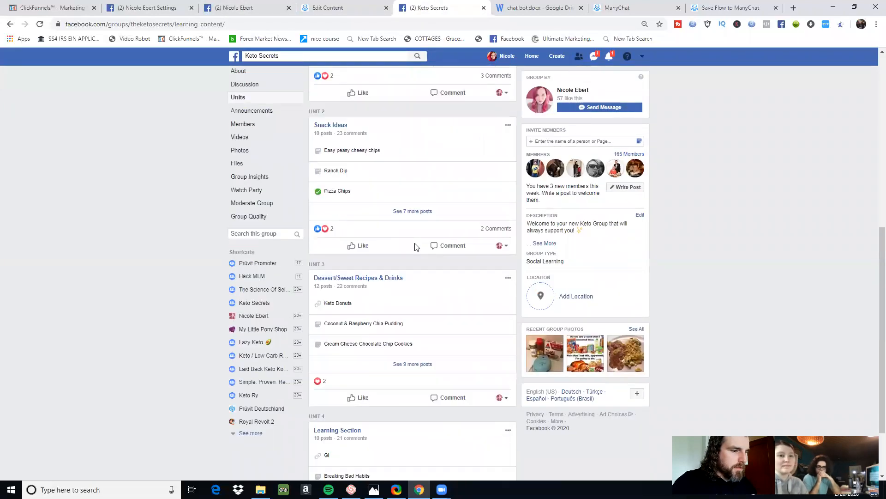
scroll(415, 247, down, 1)
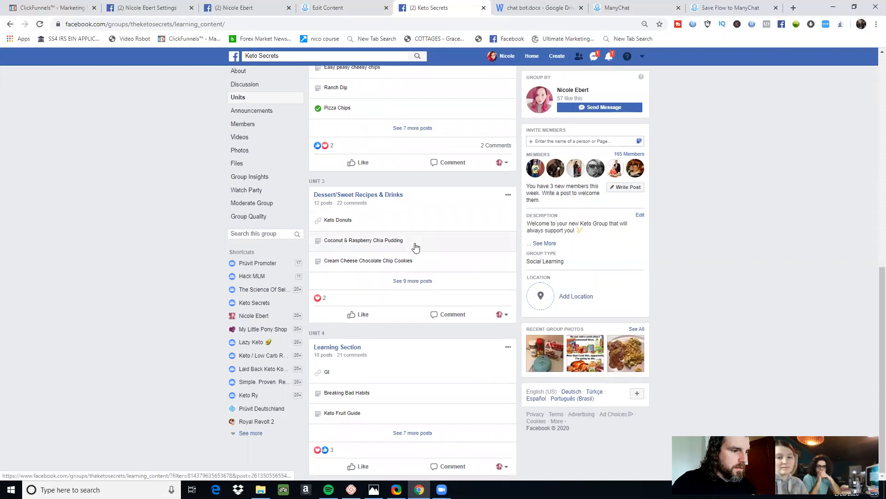
scroll(416, 247, up, 10)
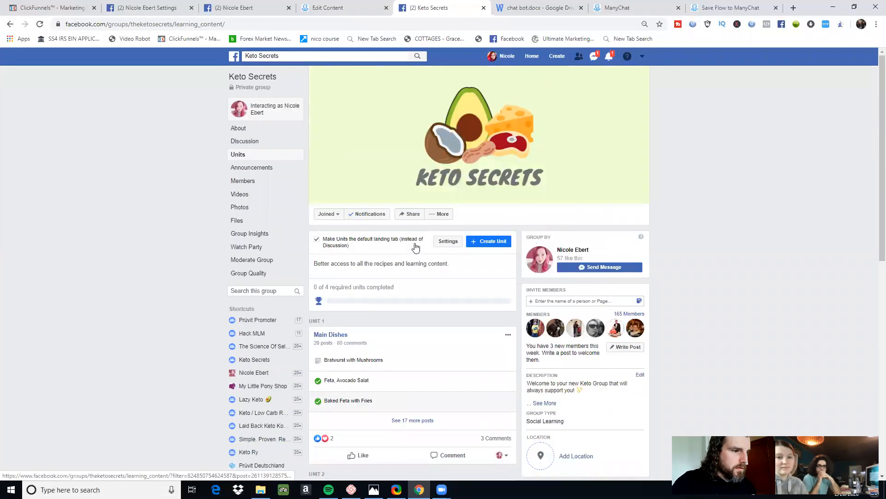
scroll(415, 247, down, 1)
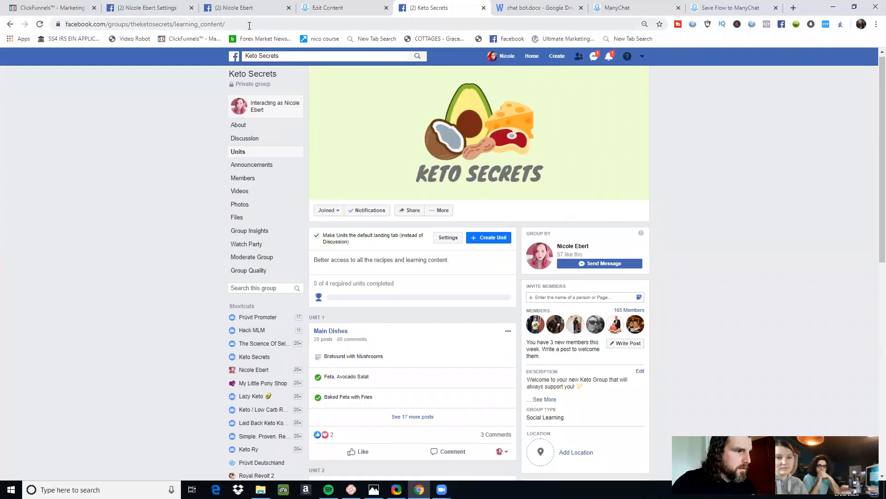
click(250, 25)
click(249, 26)
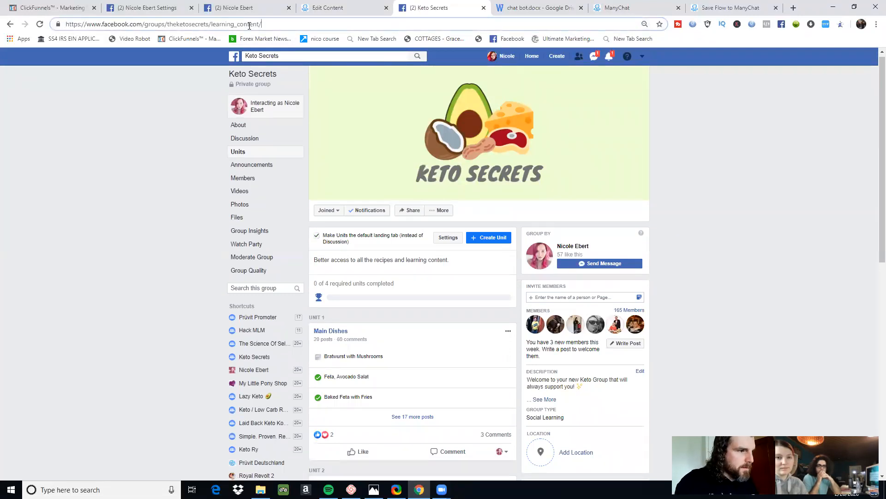
key(BackSpace)
key(BackSpace)
key(BackSpace)
key(BackSpace)
key(BackSpace)
key(BackSpace)
key(BackSpace)
key(BackSpace)
key(BackSpace)
key(BackSpace)
key(BackSpace)
key(BackSpace)
key(BackSpace)
key(BackSpace)
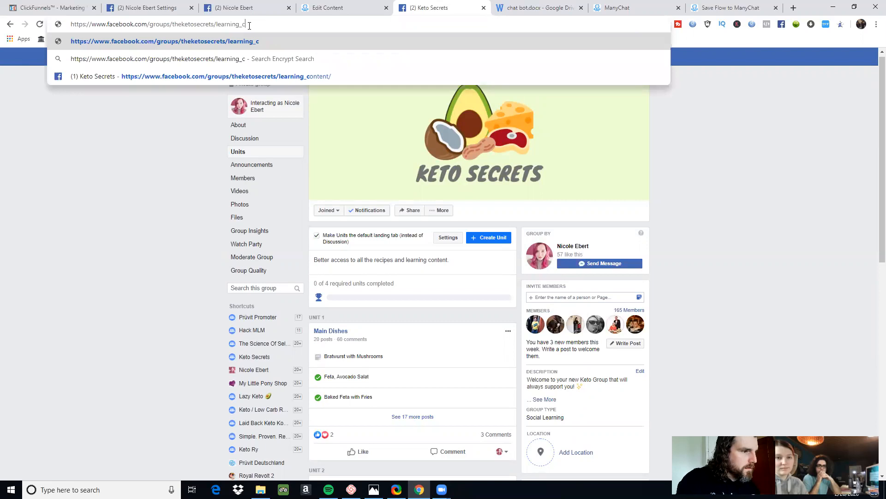
key(BackSpace)
key(BackSpace)
key(BackSpace)
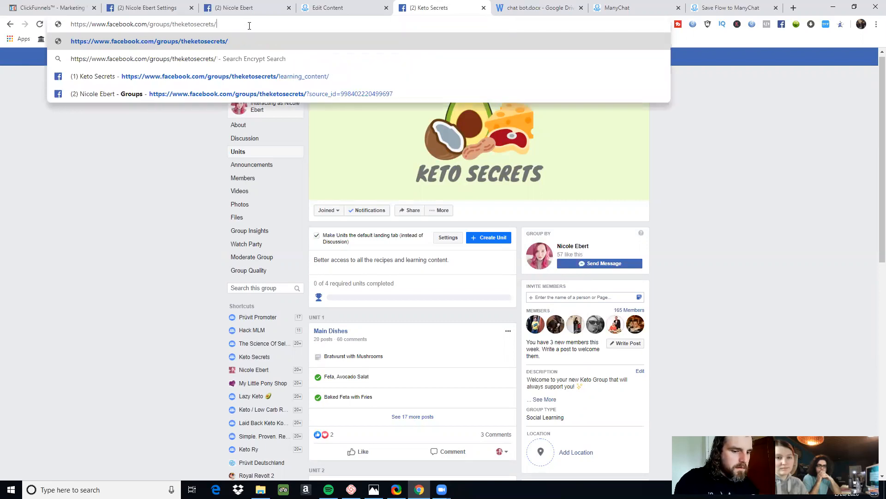
key(Return)
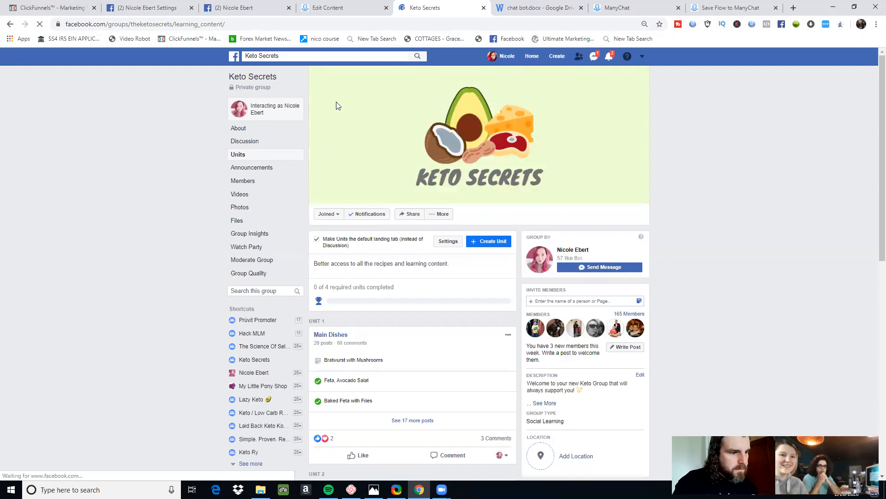
scroll(390, 277, down, 1)
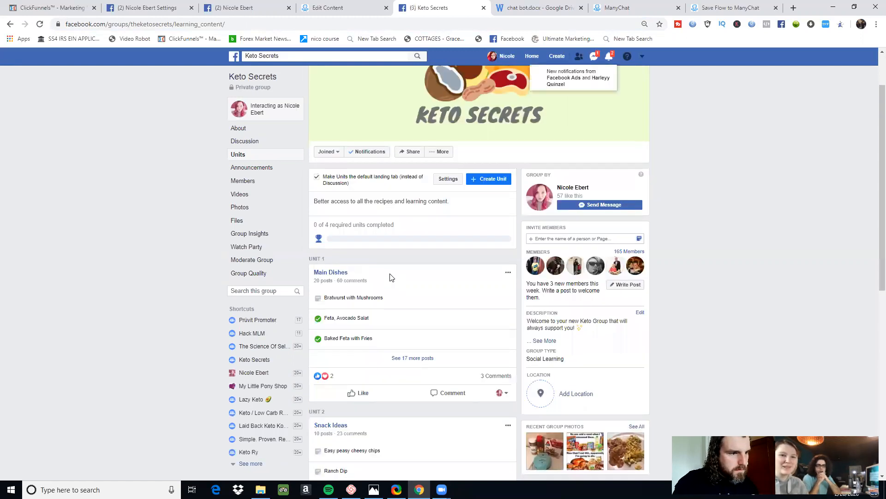
click(249, 24)
key(ctrl+c)
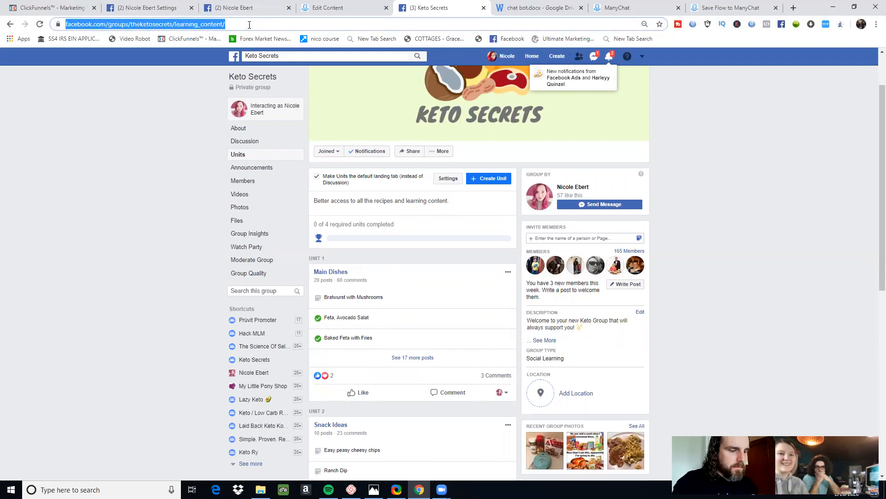
click(355, 8)
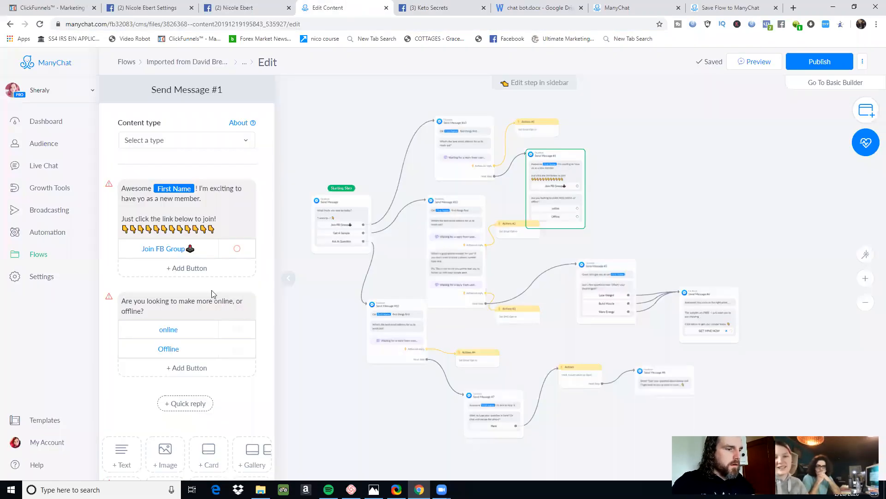
Step: Make the Join FB Group button open the pasted Keto Secrets group URL
click(249, 254)
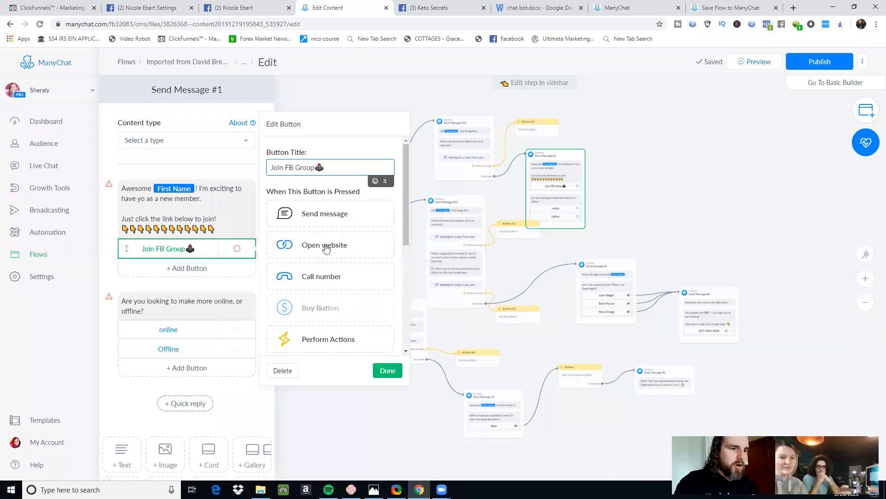
click(326, 249)
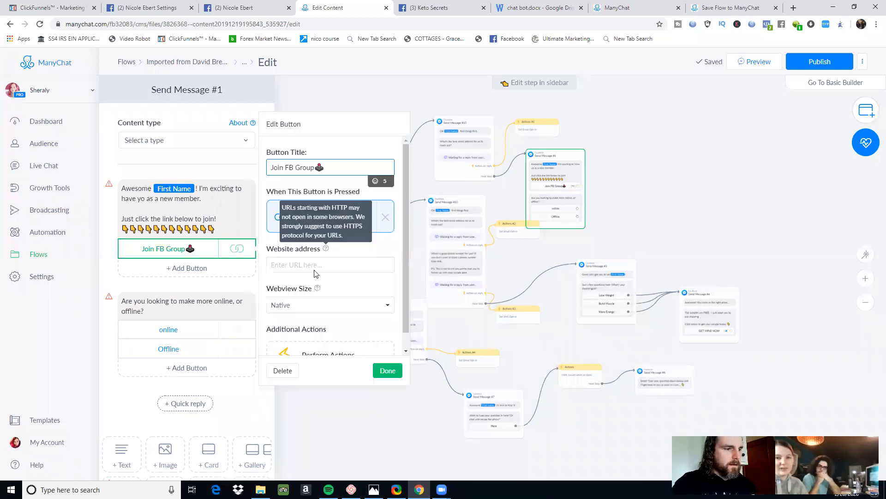
click(315, 267)
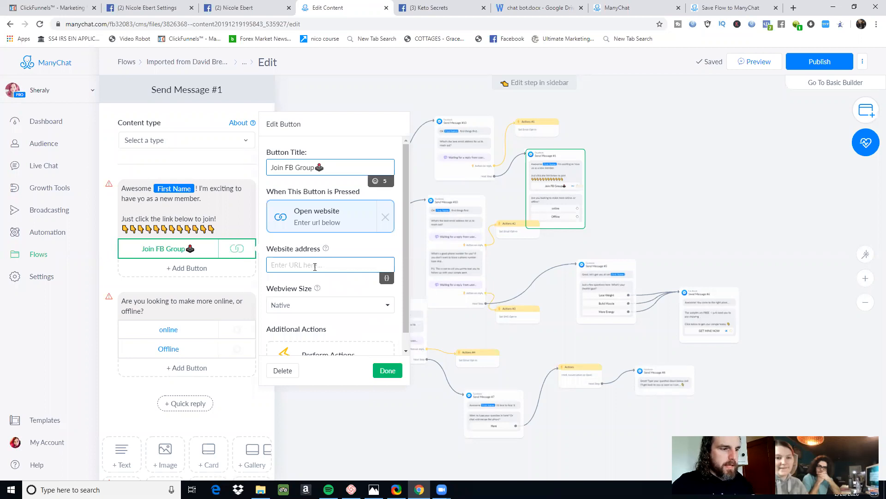
key(ctrl+v)
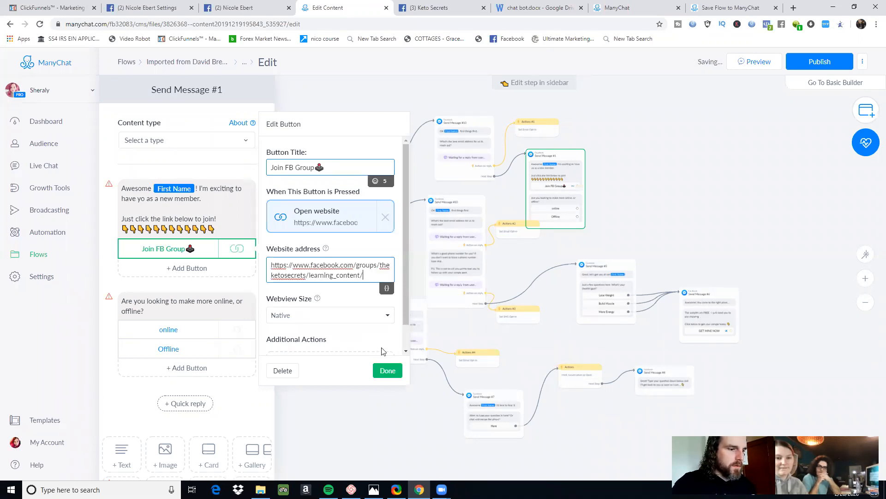
click(387, 372)
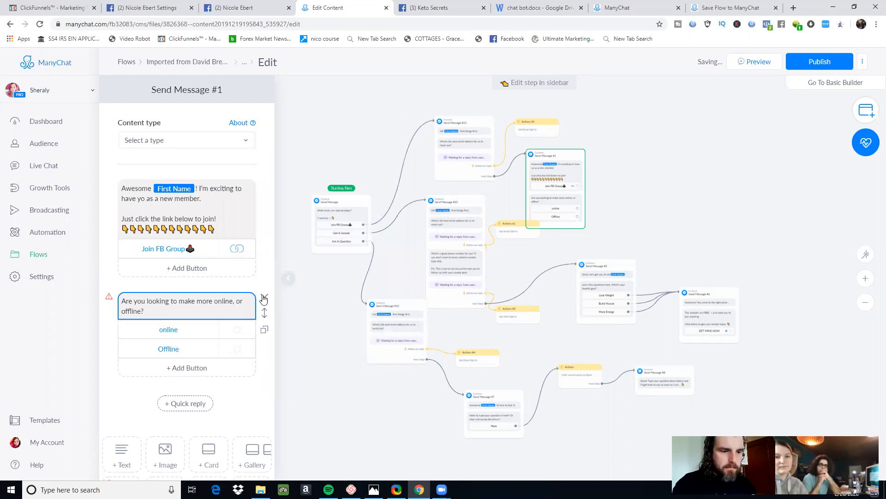
Step: Delete the online-or-offline question block from the welcome message
key(Delete)
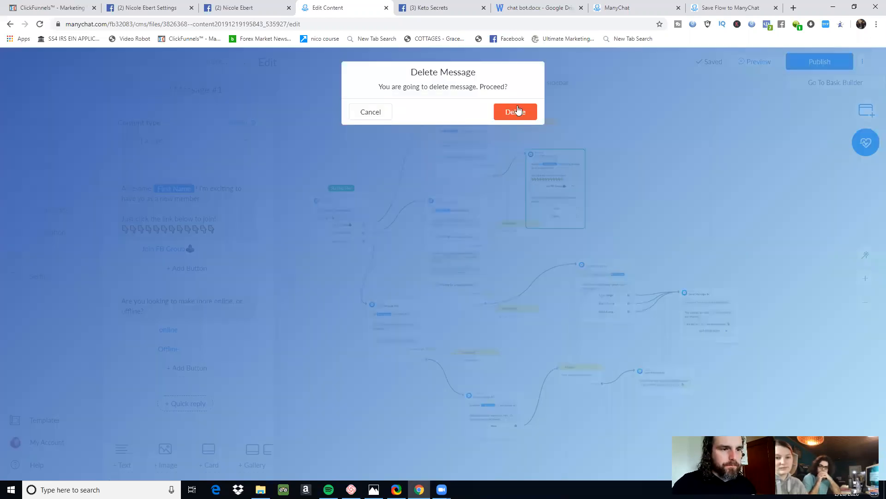
key(Return)
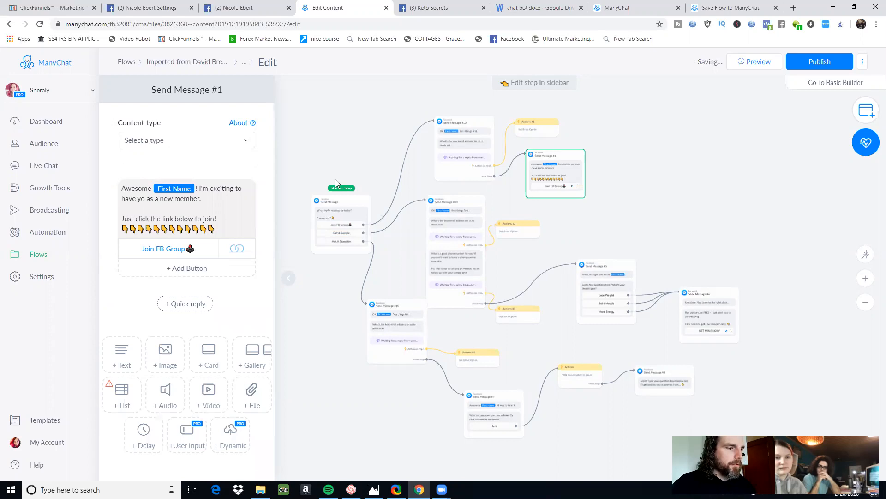
click(471, 264)
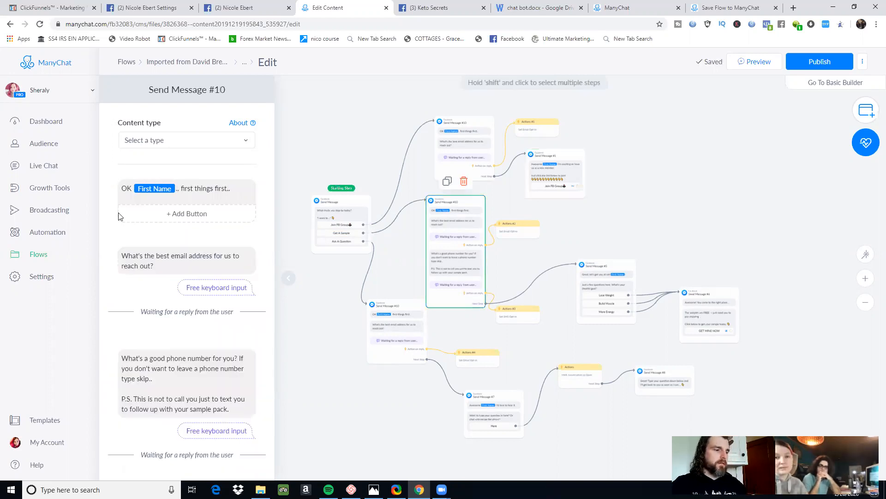
Step: Reposition Send Message #5 and #6 so #6 sits closer to #5
click(179, 351)
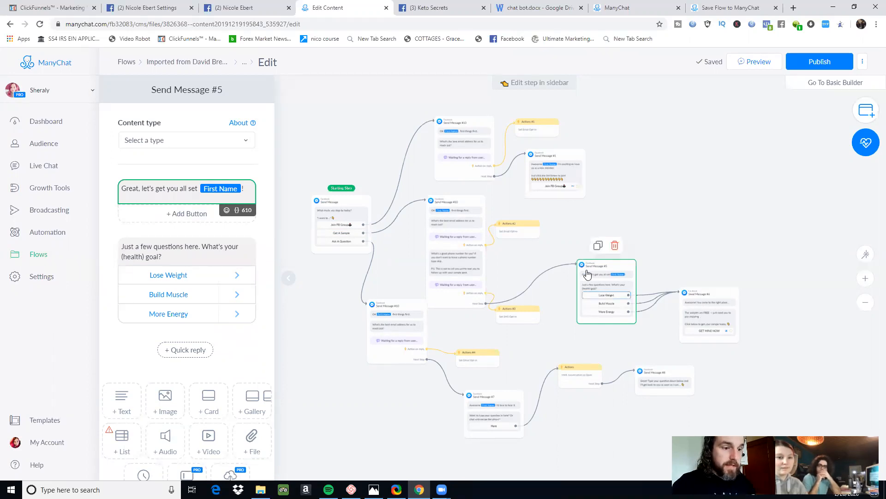
drag(587, 275, 578, 255)
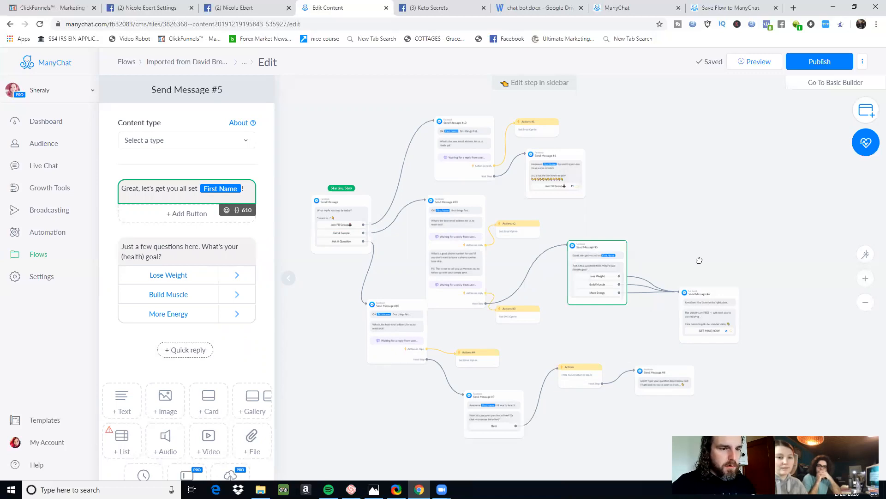
drag(706, 317, 698, 258)
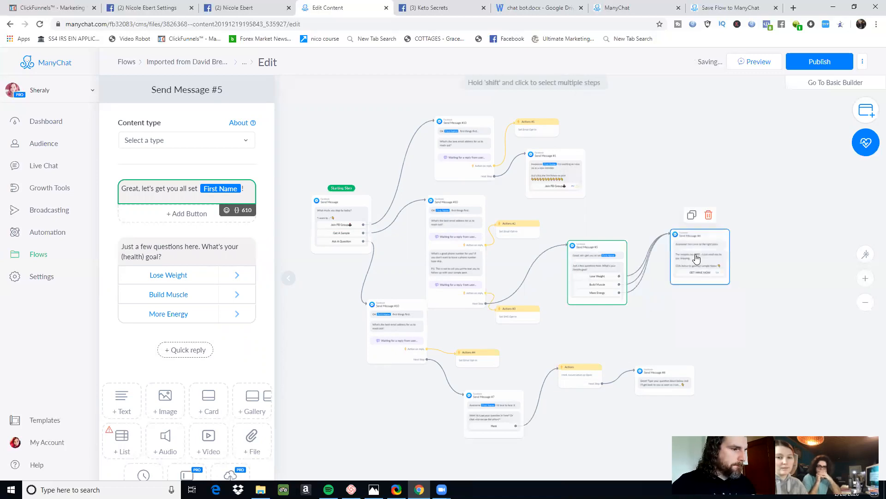
Step: Delete 'FREE' from Send Message #6 so it reads 'The samples are- I just need you to pay shipping...'
click(697, 258)
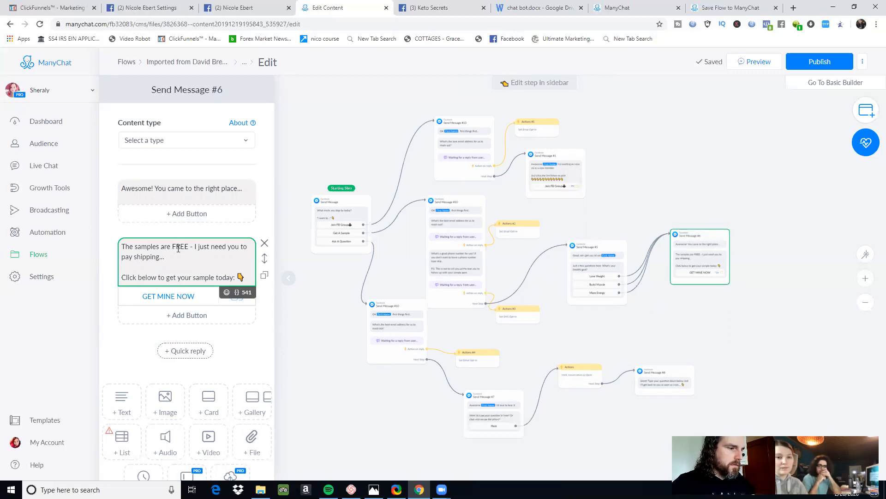
drag(171, 247, 190, 245)
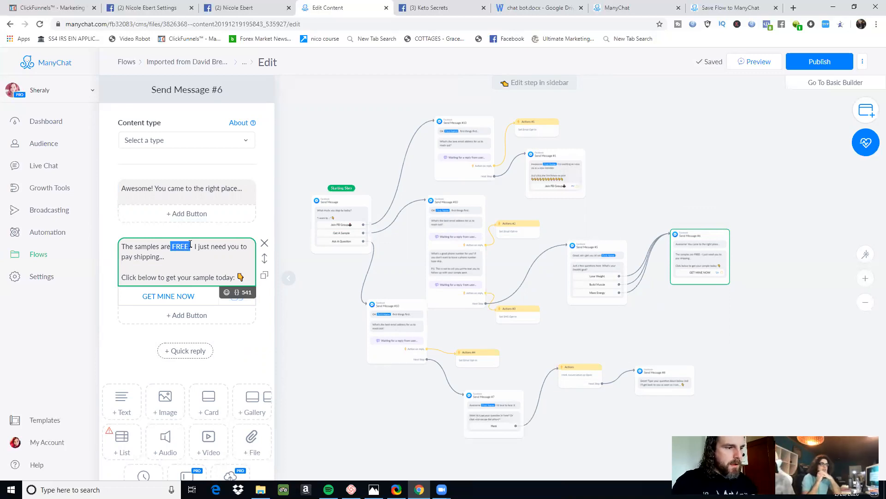
key(BackSpace)
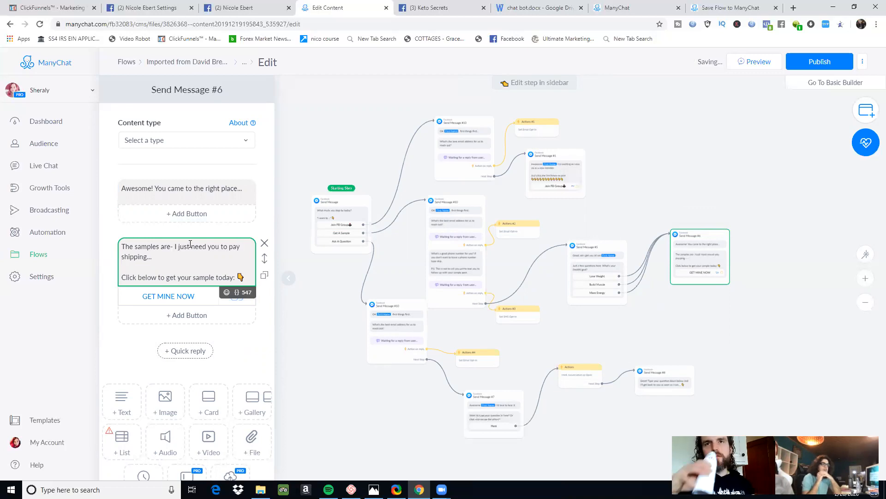
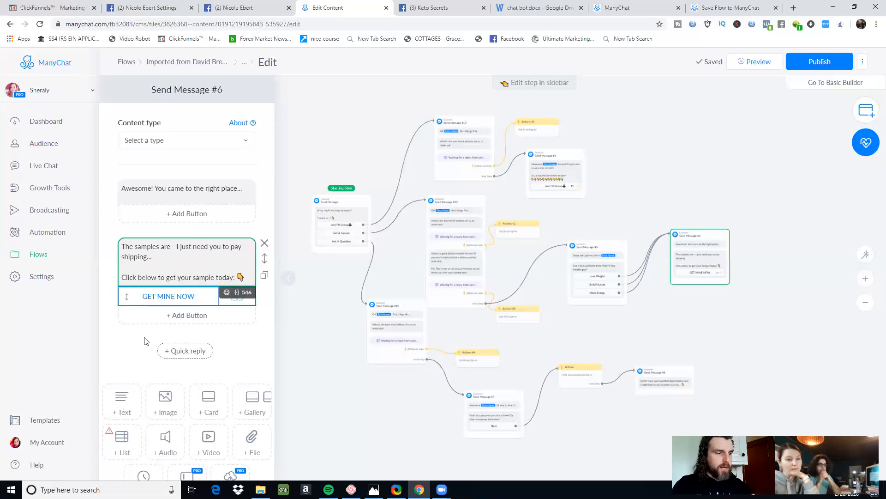
Step: Delete the GET MINE NOW button from Send Message #6 and clear the opening 'The samples are'
click(159, 296)
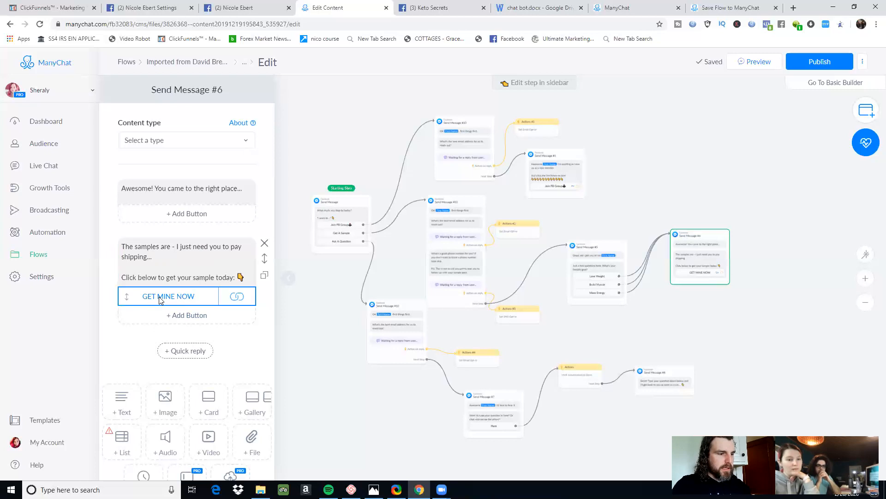
click(282, 418)
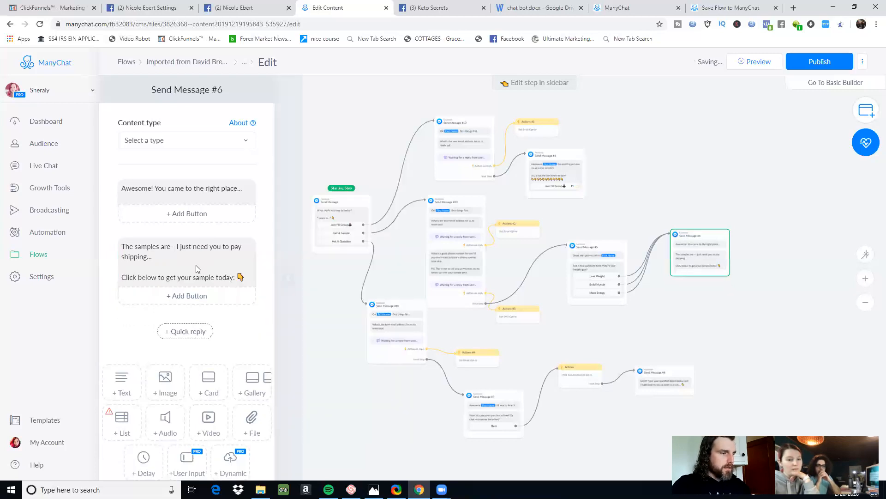
click(172, 246)
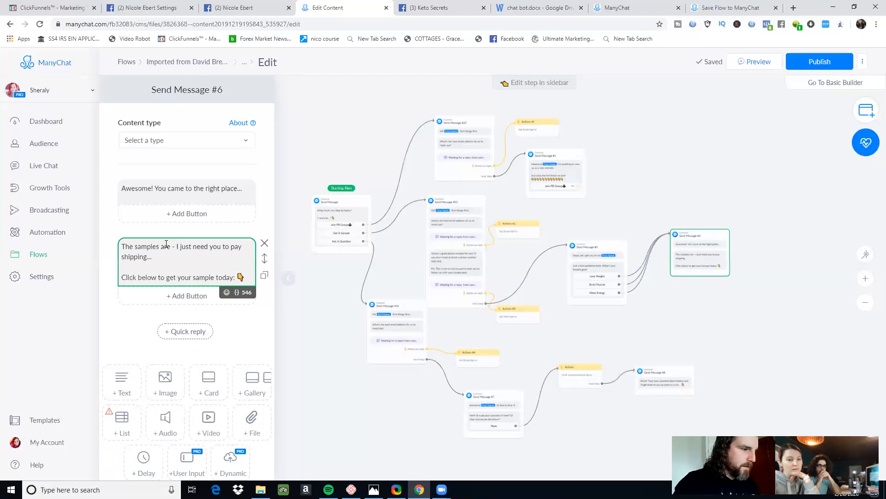
drag(171, 246, 122, 253)
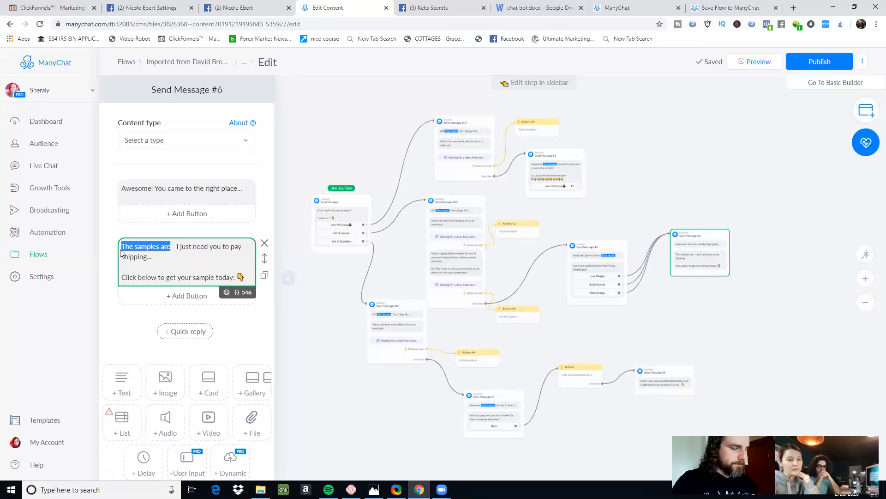
key(BackSpace)
Step: Rewrite the opening as 'I have personalized sample packages I like to hook my new customers up with', dropping the shipping sentence
text(We )
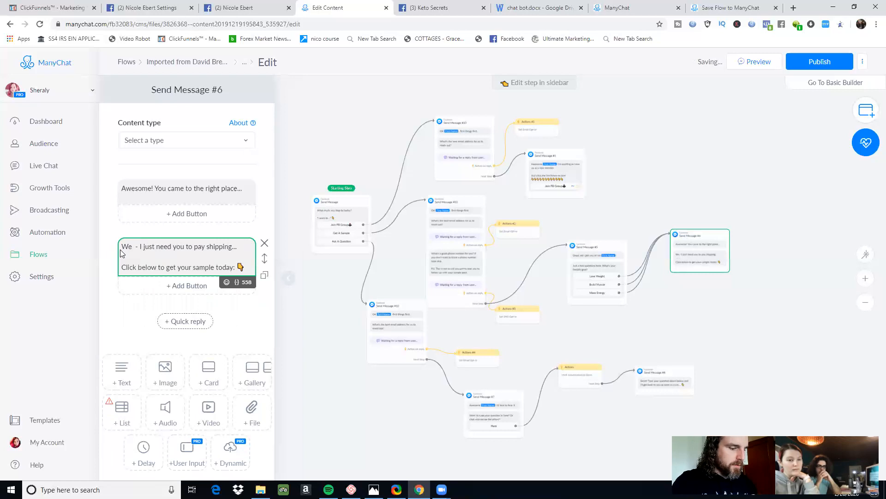
text(like to)
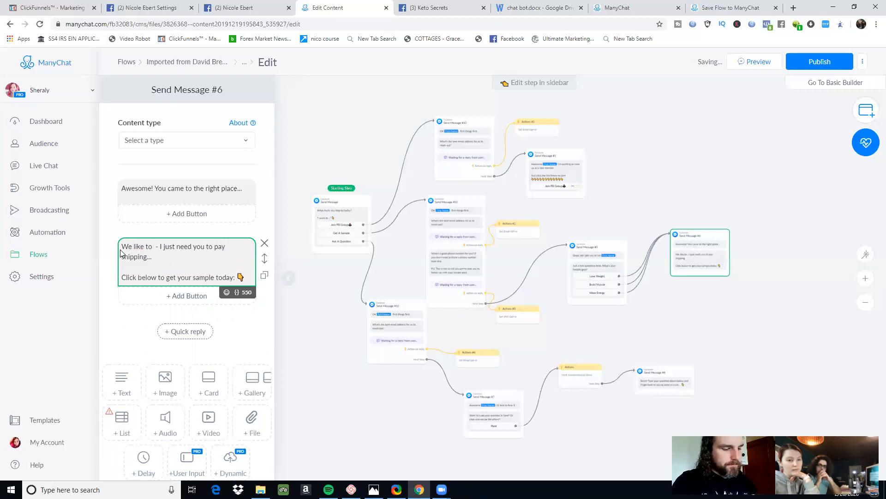
key(BackSpace)
key(BackSpace)
key(BackSpace)
key(BackSpace)
key(BackSpace)
key(BackSpace)
key(BackSpace)
key(BackSpace)
key(BackSpace)
key(BackSpace)
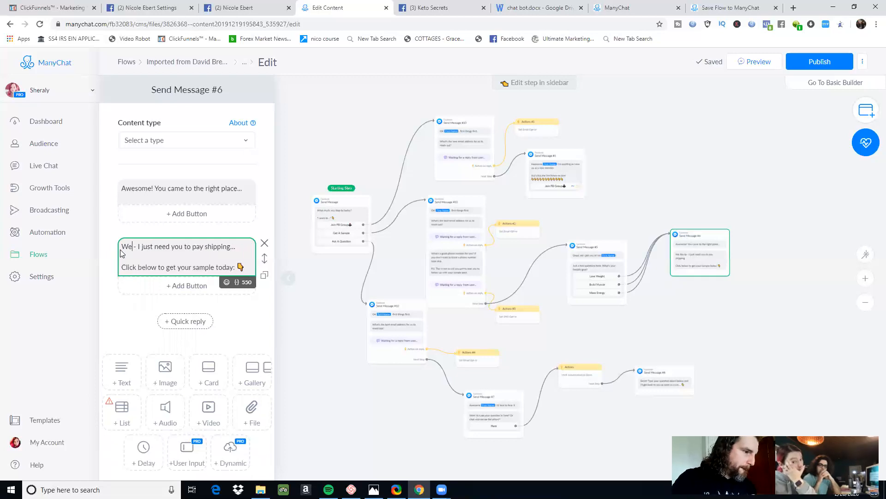
text(I j)
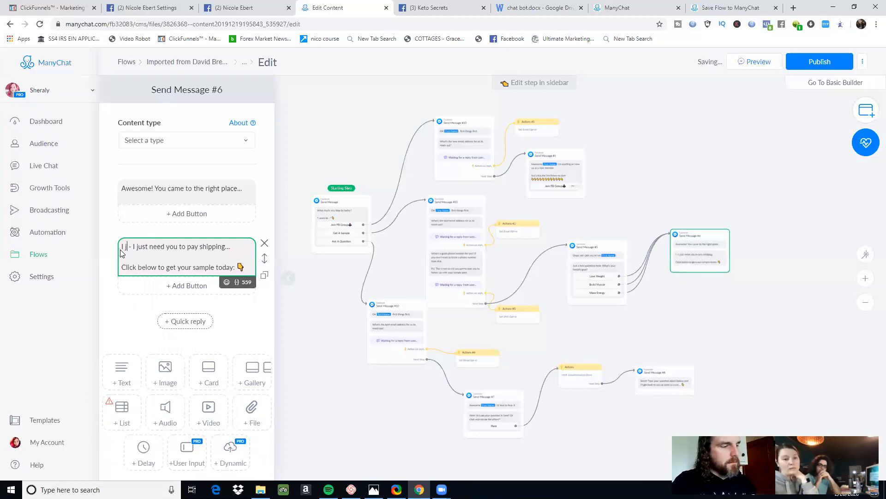
text(have )
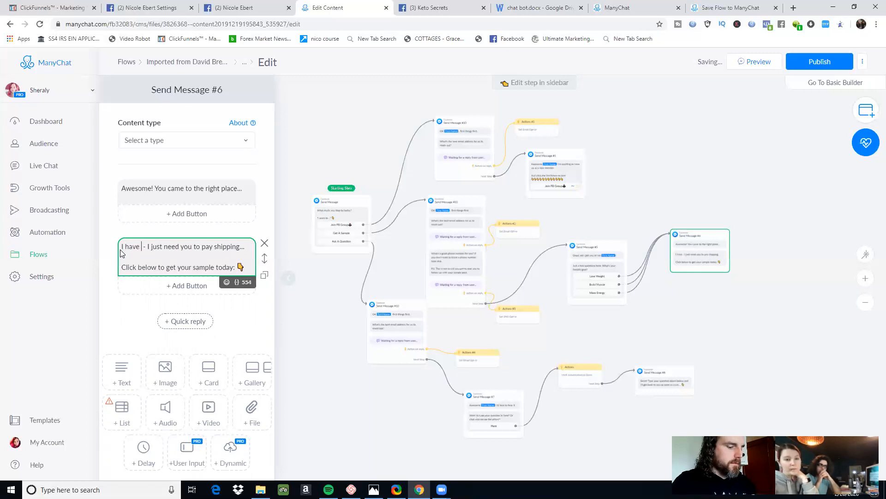
text(personaliz)
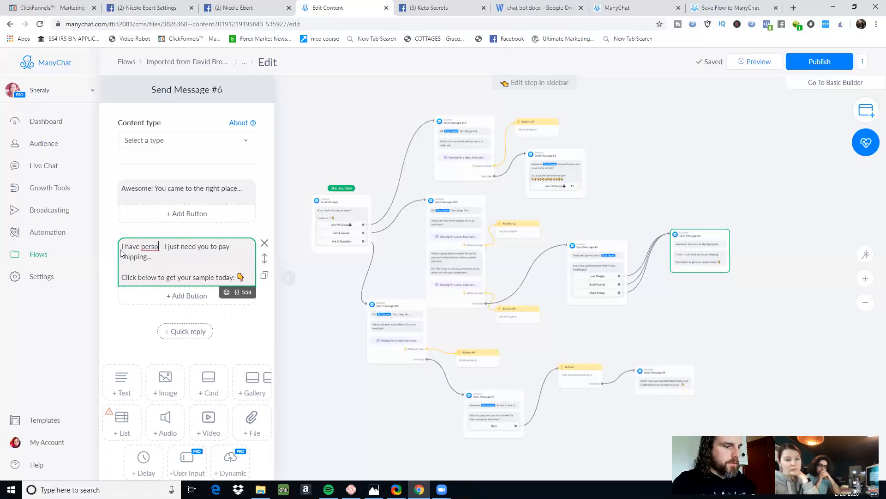
text(ed )
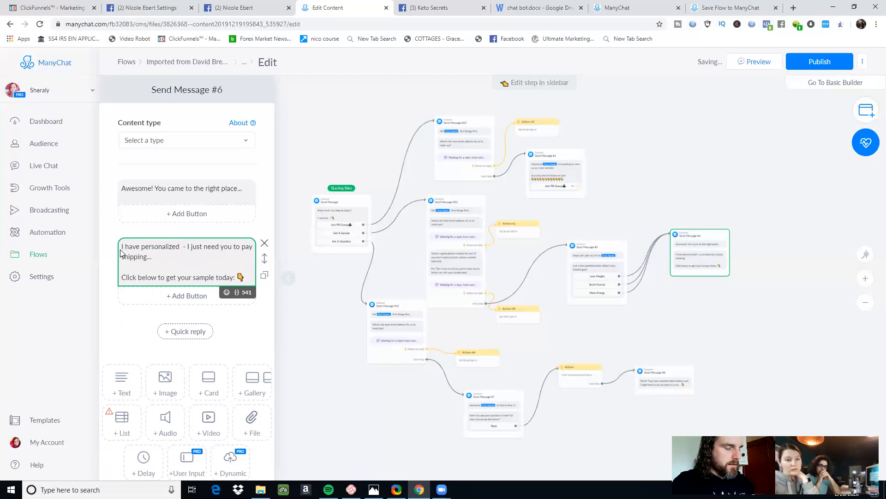
text(sample )
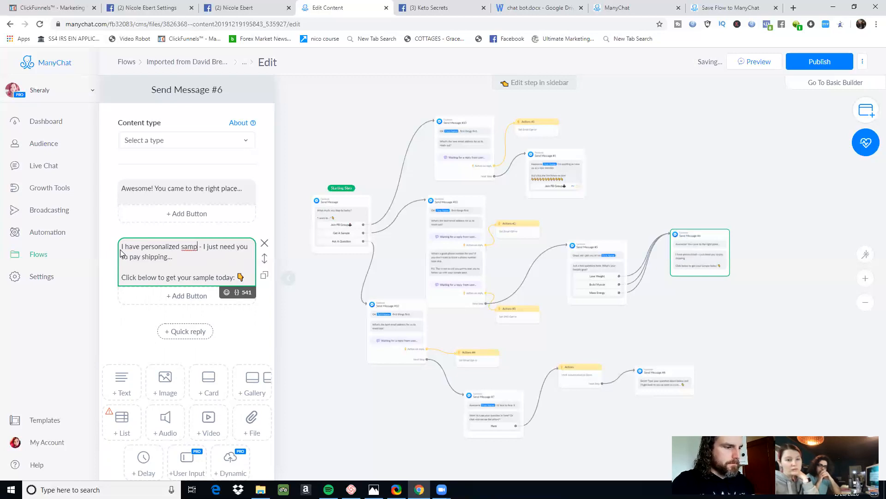
text(packages)
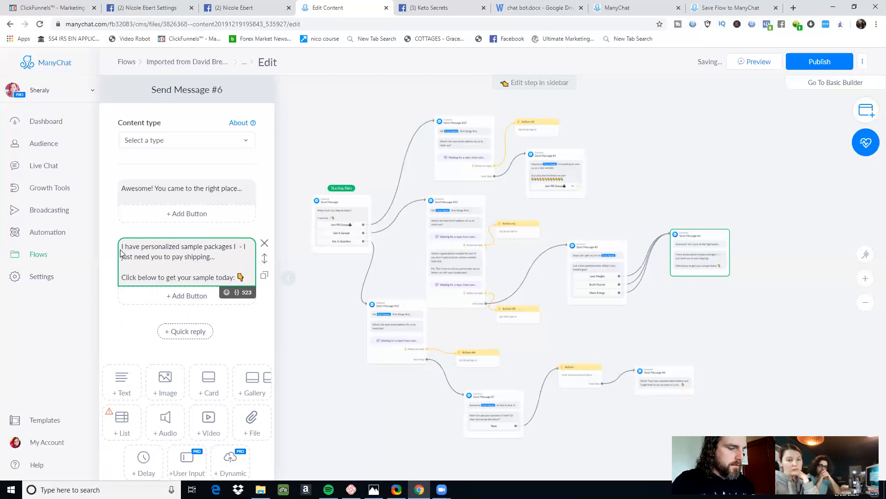
text(I like to hook )
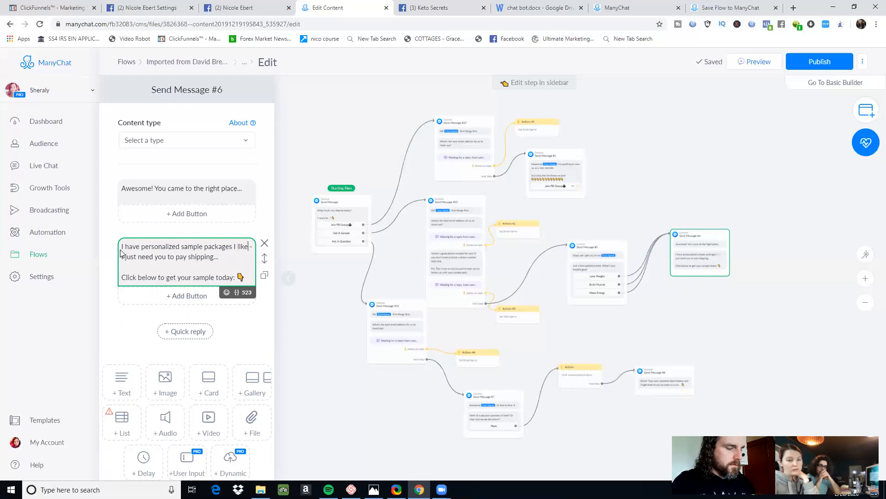
text( my new )
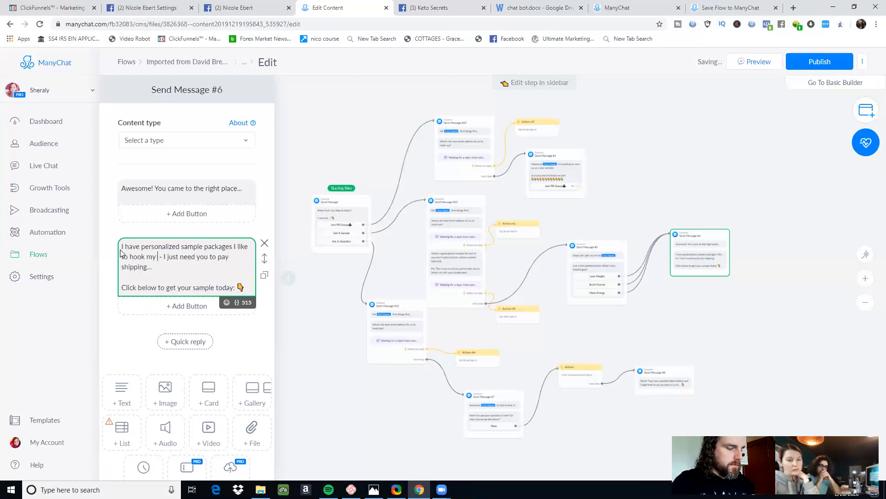
text(customers up)
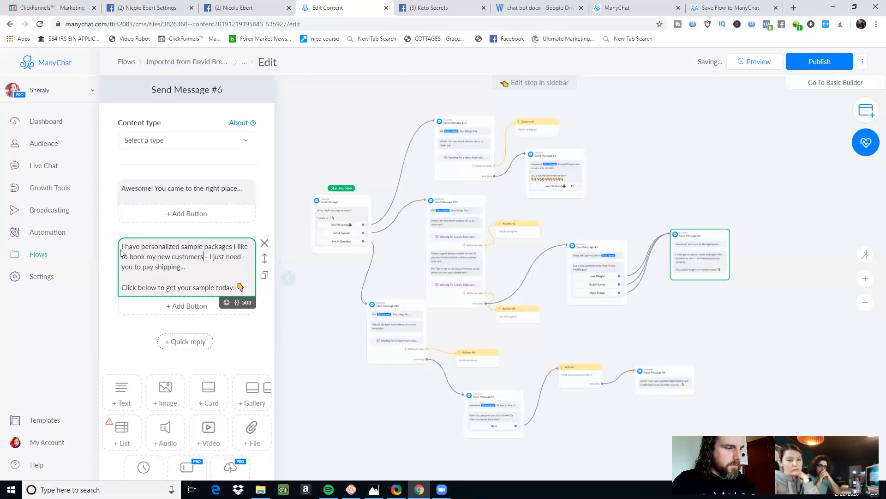
text( with)
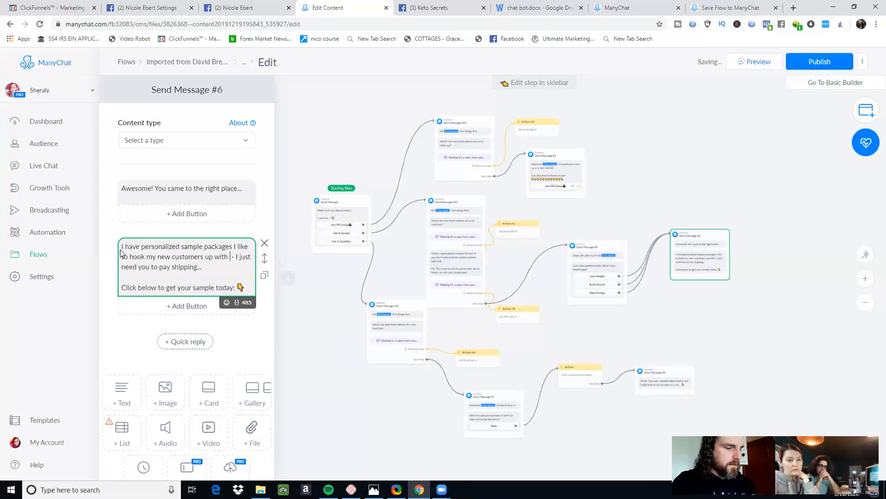
key(BackSpace)
key(Delete)
key(Delete)
key(Delete)
key(Delete)
key(Delete)
key(Delete)
key(Delete)
key(Delete)
key(Delete)
key(Delete)
key(Delete)
key(Delete)
key(Delete)
key(Delete)
key(Delete)
key(Delete)
key(Delete)
key(Delete)
key(Delete)
key(Delete)
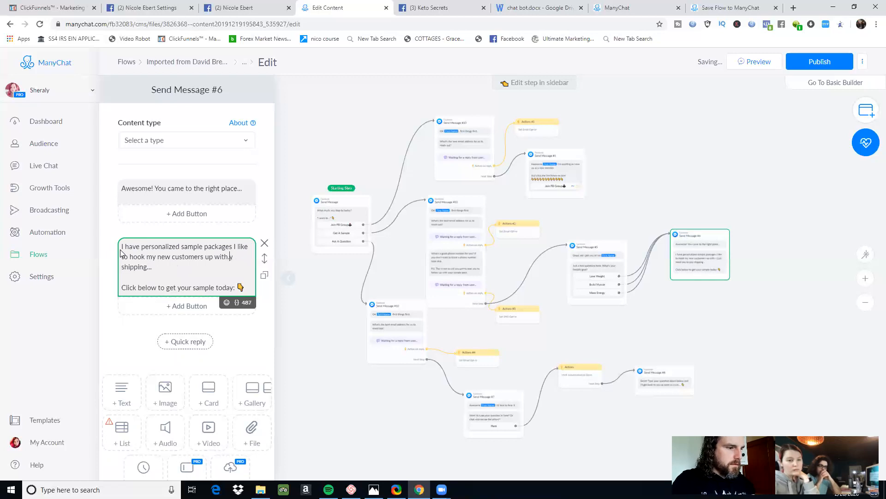
key(Delete)
key(Delete)
key(Delete)
key(Delete)
key(Delete)
key(Delete)
key(Delete)
key(Delete)
key(Delete)
key(Delete)
key(Delete)
key(Delete)
key(Delete)
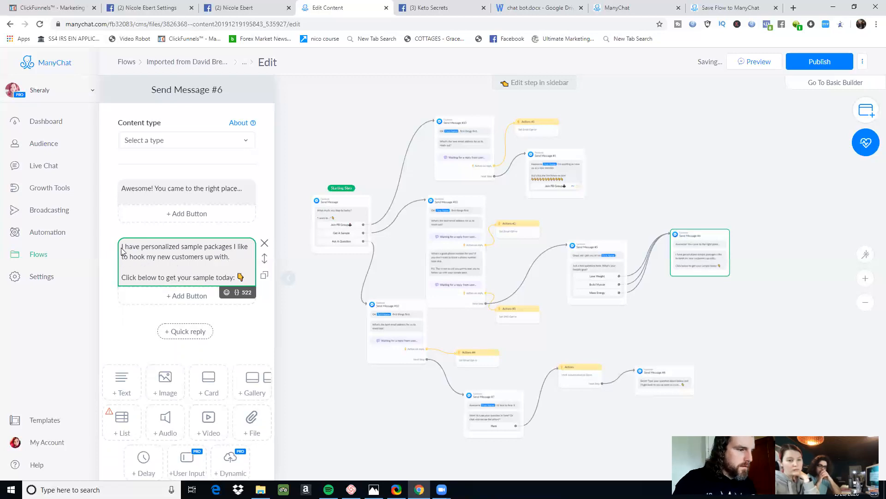
drag(250, 278, 121, 276)
Step: Replace the 'Click below' line with 'If you have any questions type them below…' promising ASAP sample-pack help
key(BackSpace)
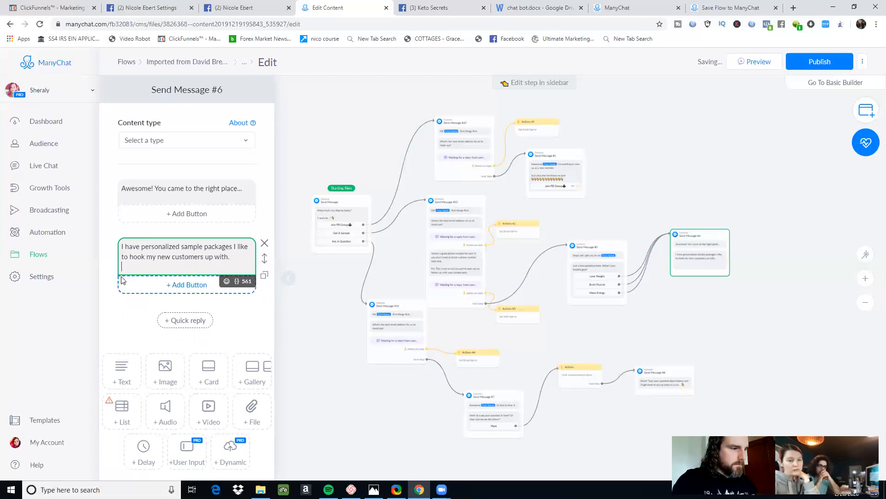
key(BackSpace)
key(Return)
key(Return)
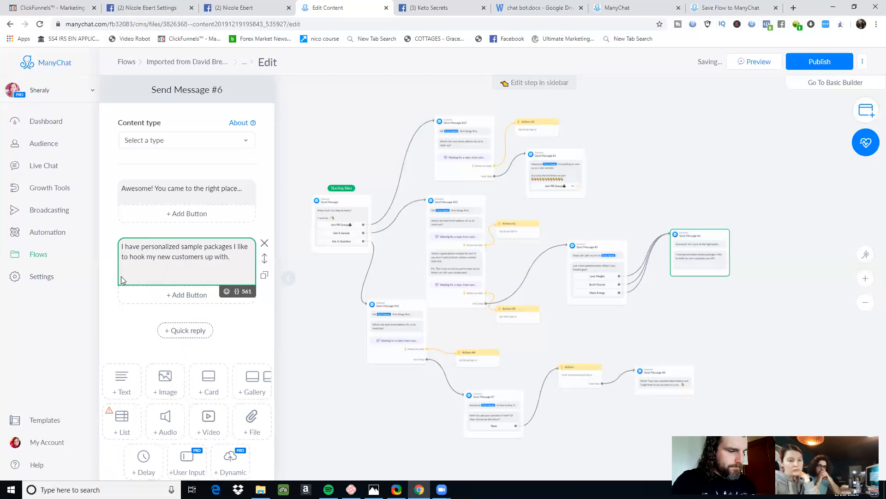
text(If you have )
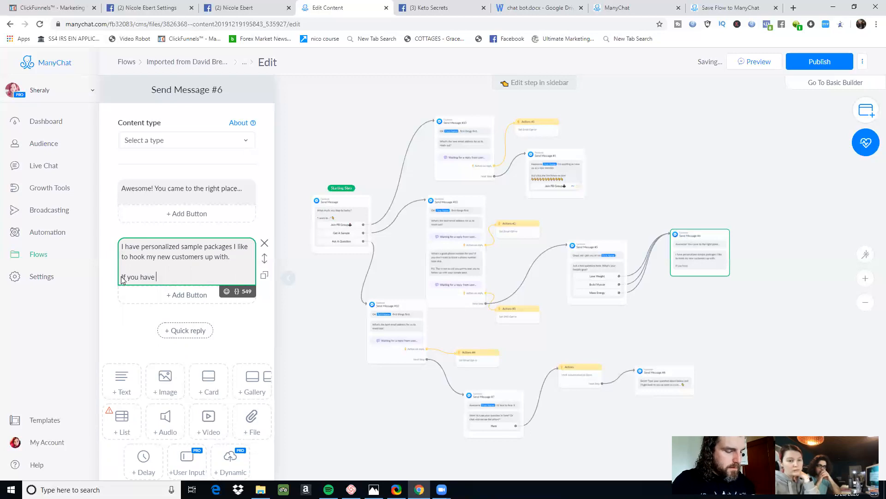
text(anyquest)
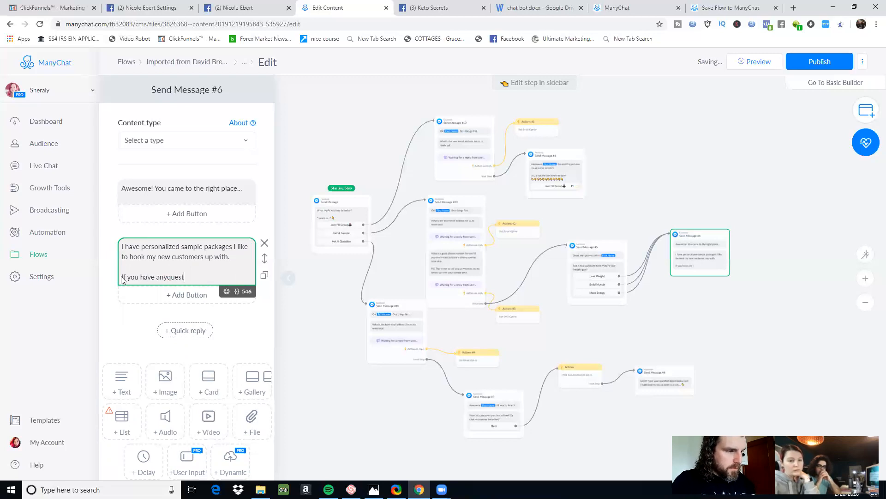
text(ions)
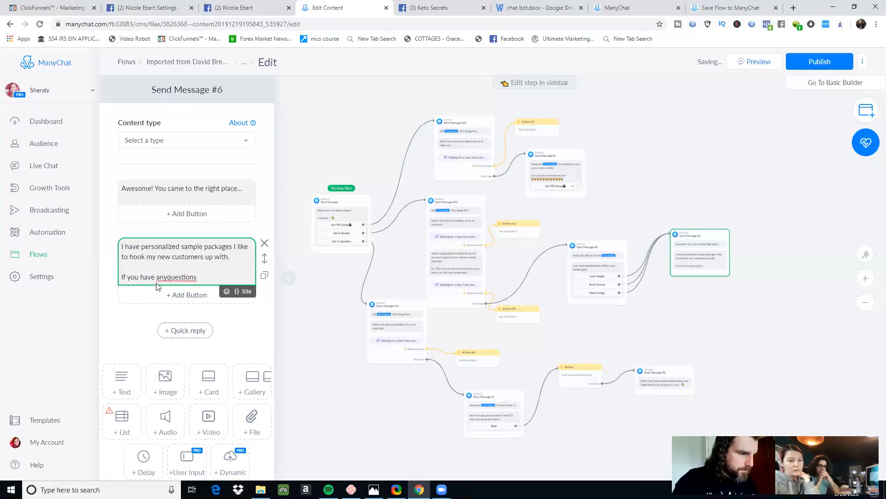
key(BackSpace)
click(167, 278)
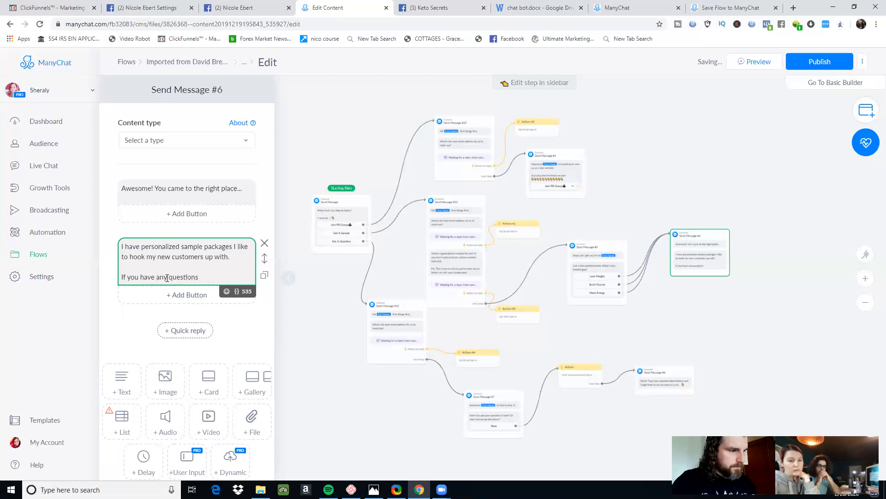
click(203, 275)
text(type them below)
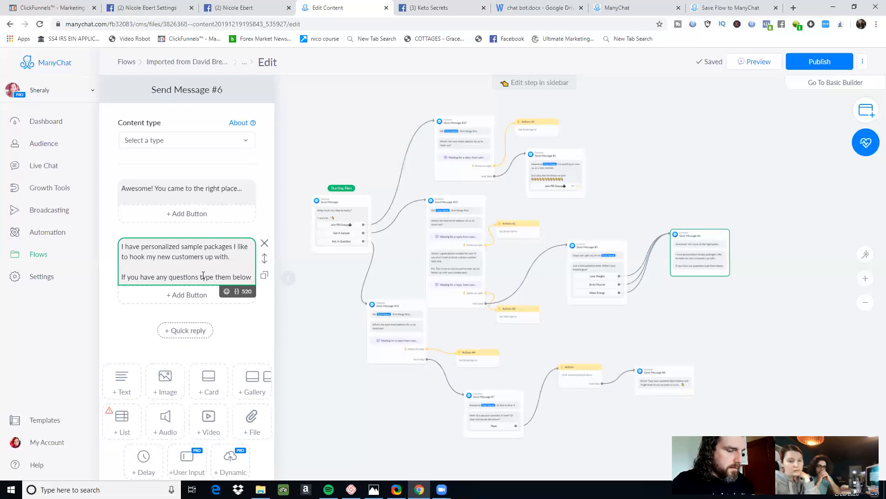
text( and if not )
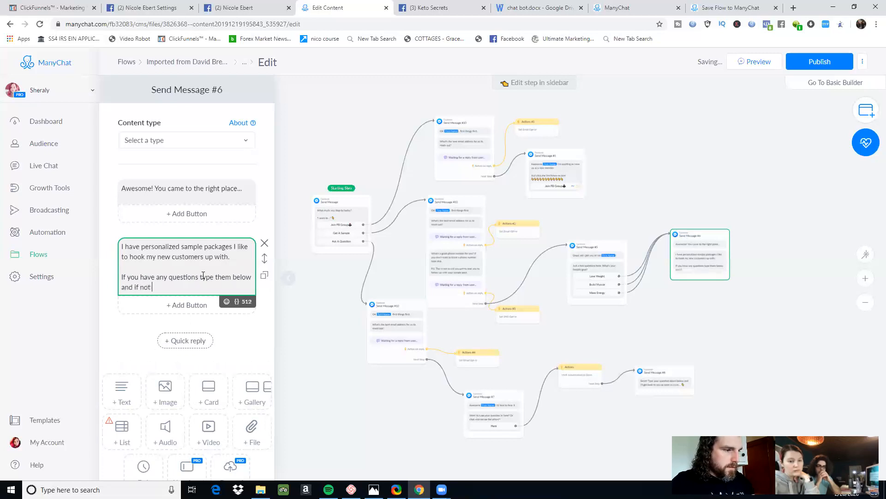
text(I'll)
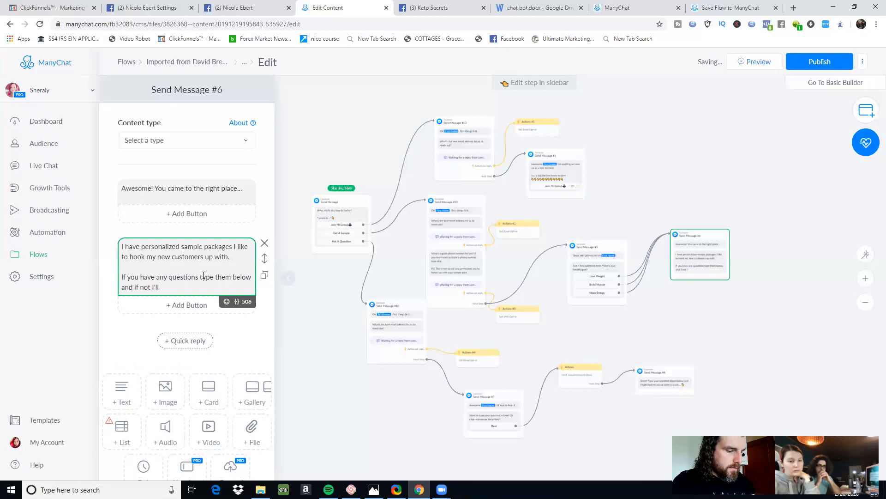
text( be with you )
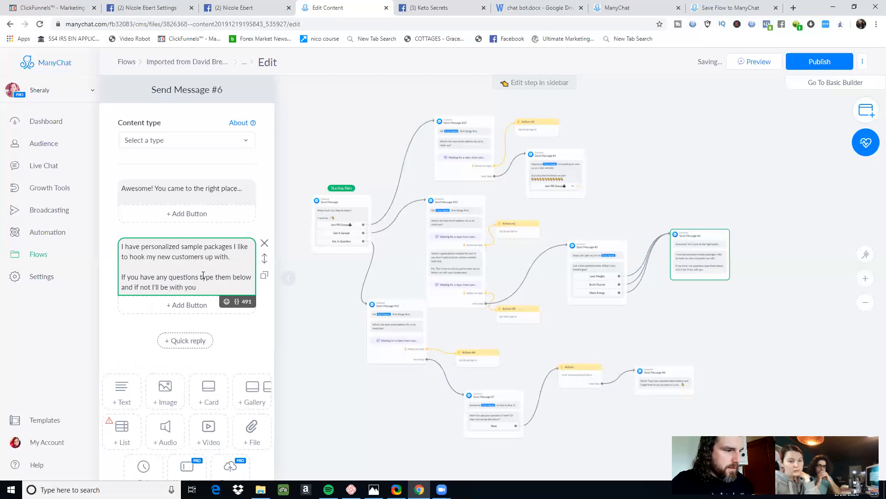
text(A)
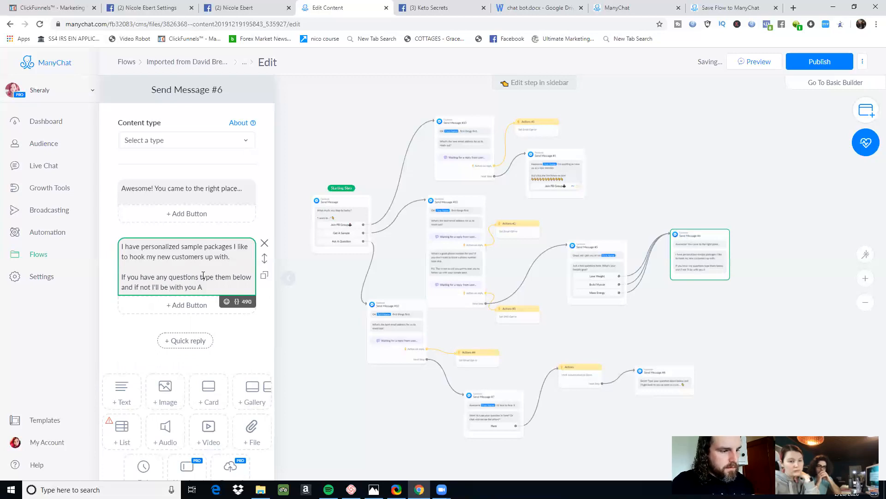
text(SAP)
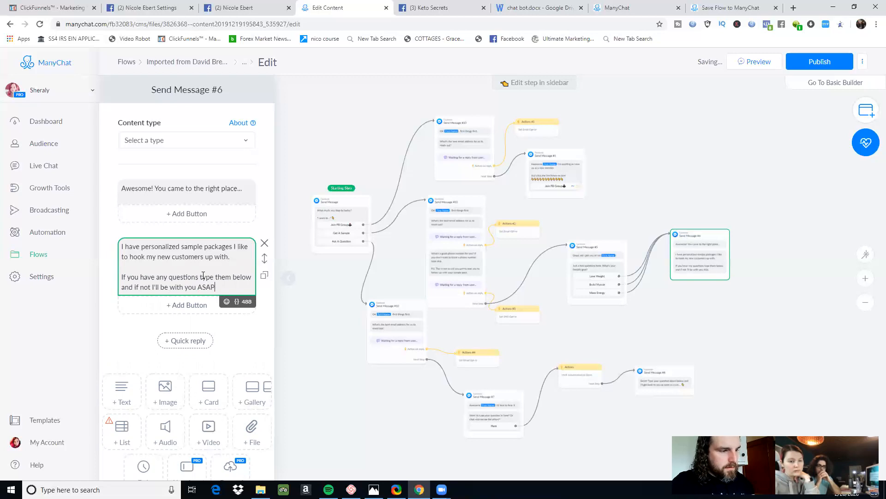
text( to help you)
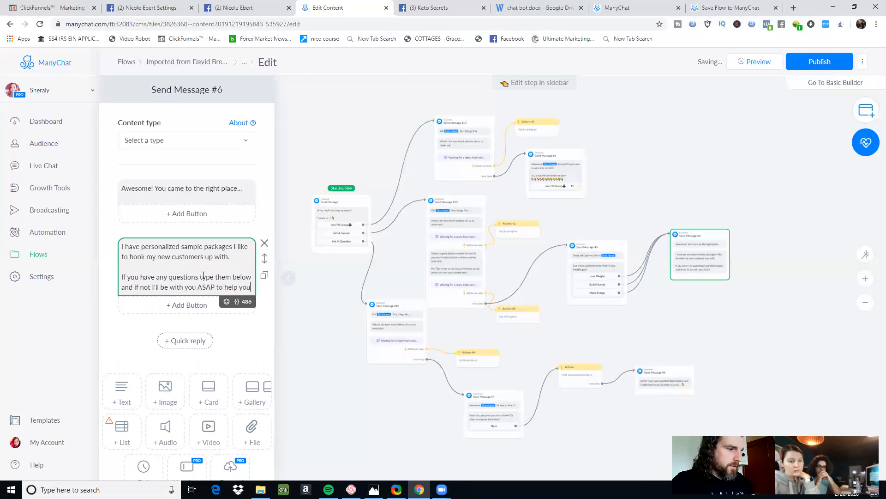
text( with you)
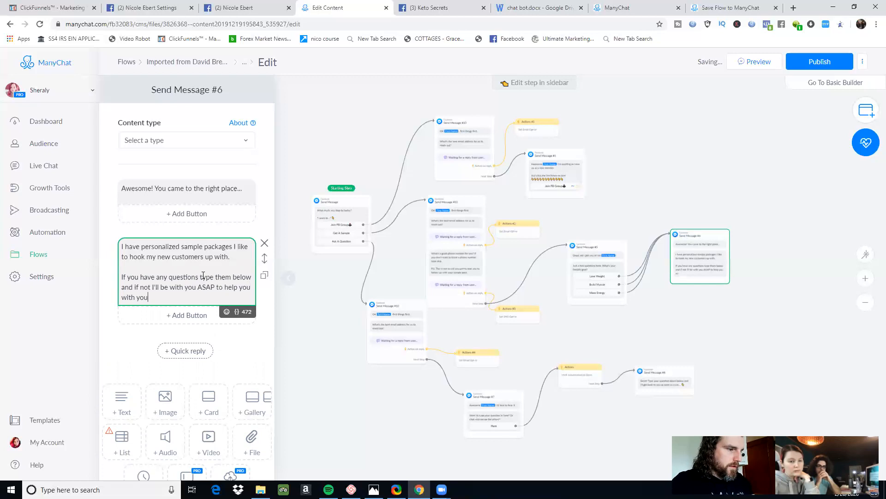
text(r sample)
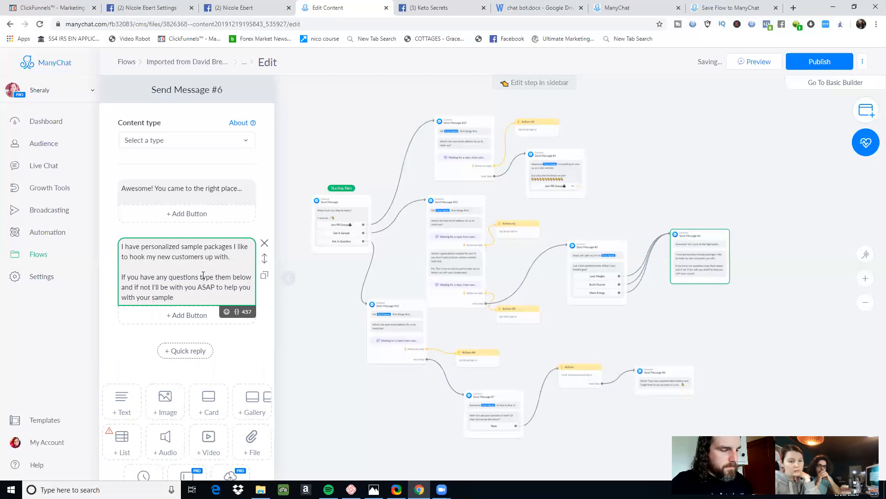
text( pack!)
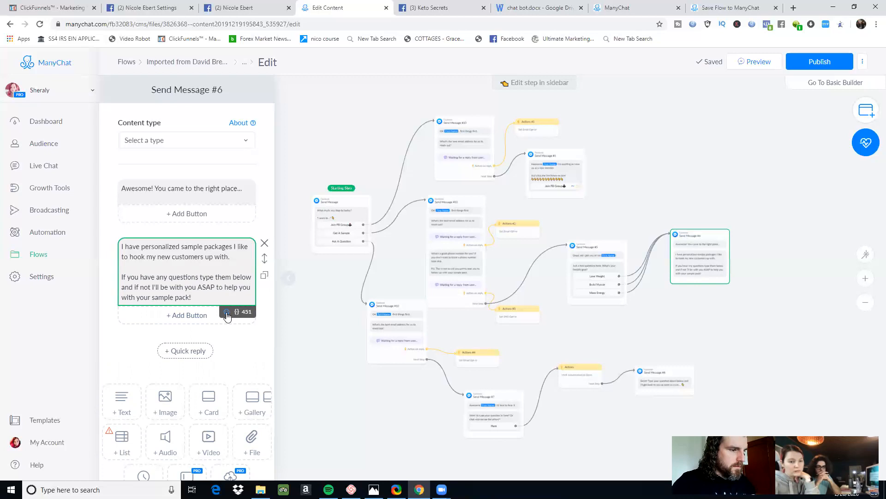
Step: Append a sunglasses emoji after 'sample pack!' in Send Message #6
click(226, 313)
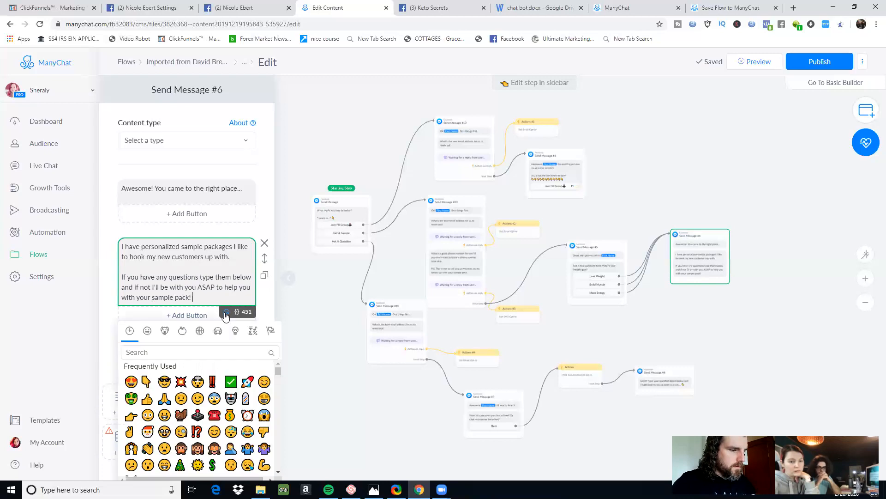
click(163, 384)
click(119, 231)
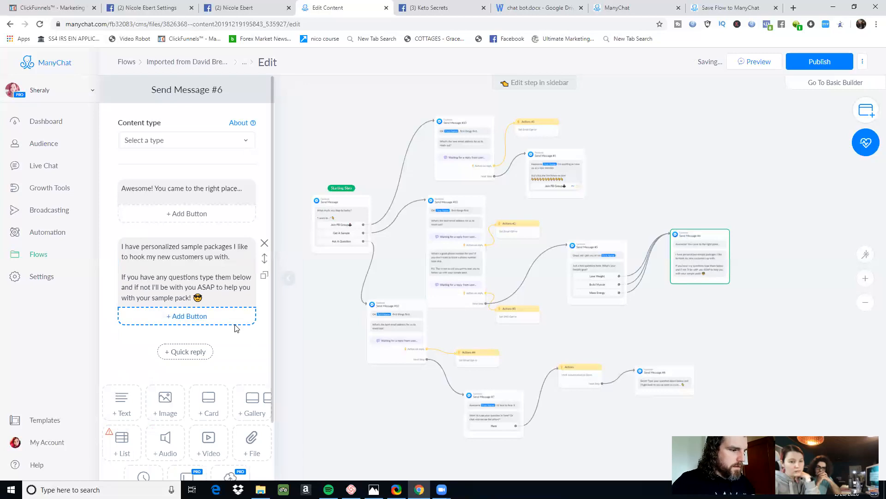
Step: Enable 'Continue to another step' and drag a link out to a new next step
scroll(259, 337, down, 2)
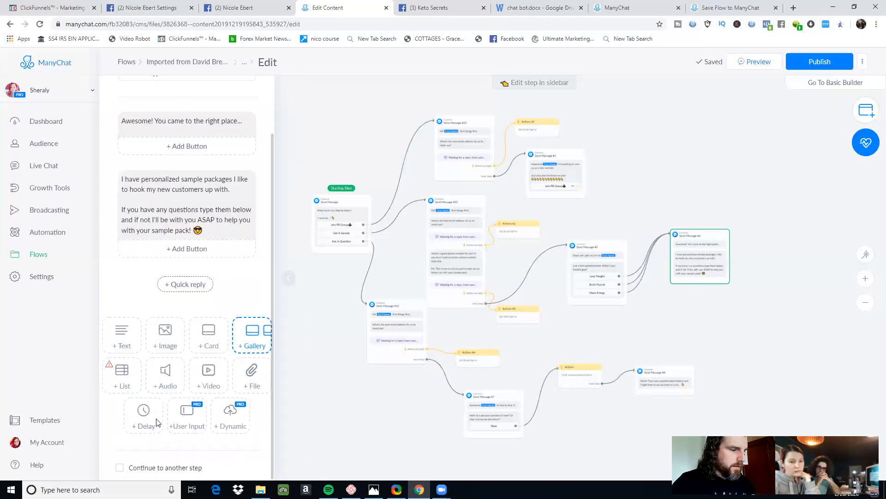
click(120, 467)
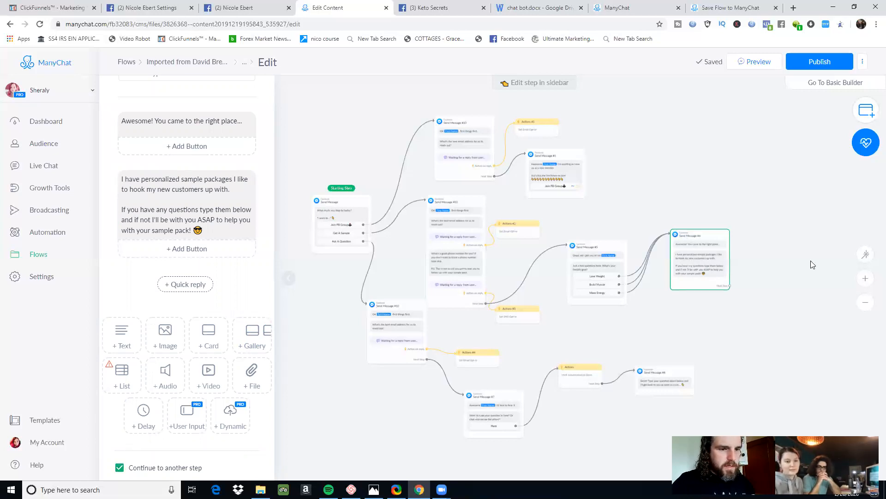
drag(730, 285, 748, 261)
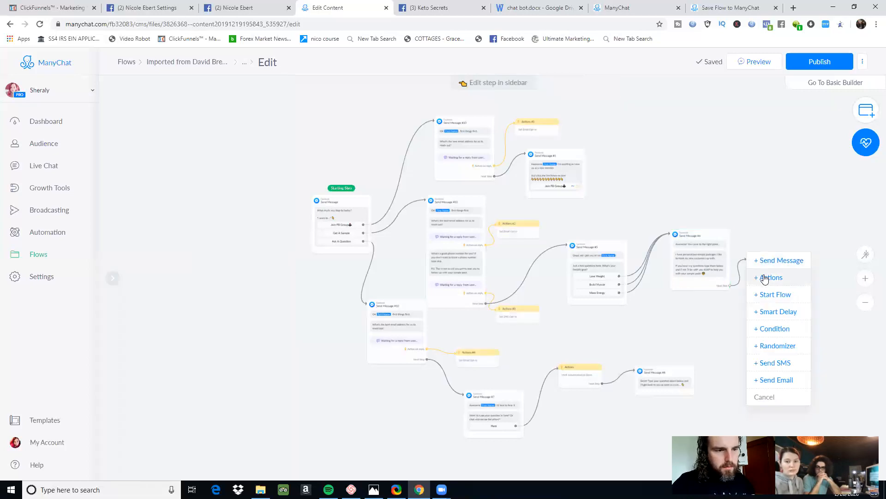
Step: Add an Actions #5 step after Send Message #6 and choose 'Mark conversation as Open'
click(766, 277)
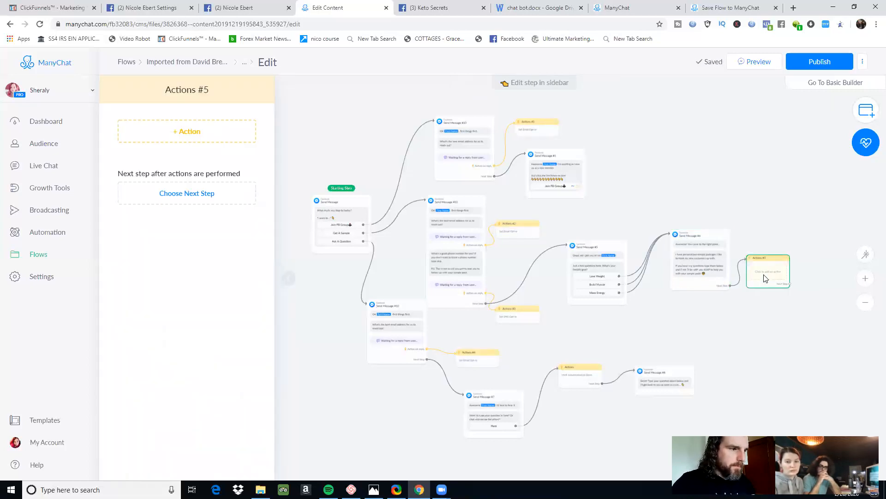
mouse_move(767, 280)
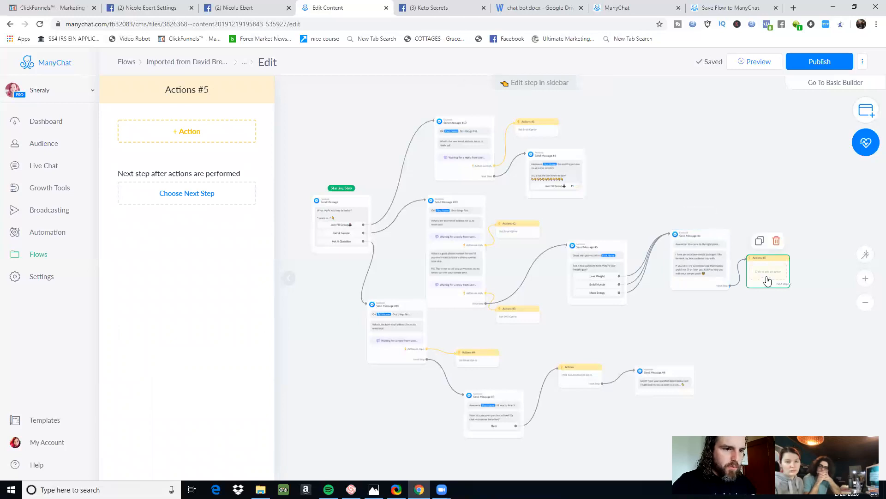
click(219, 125)
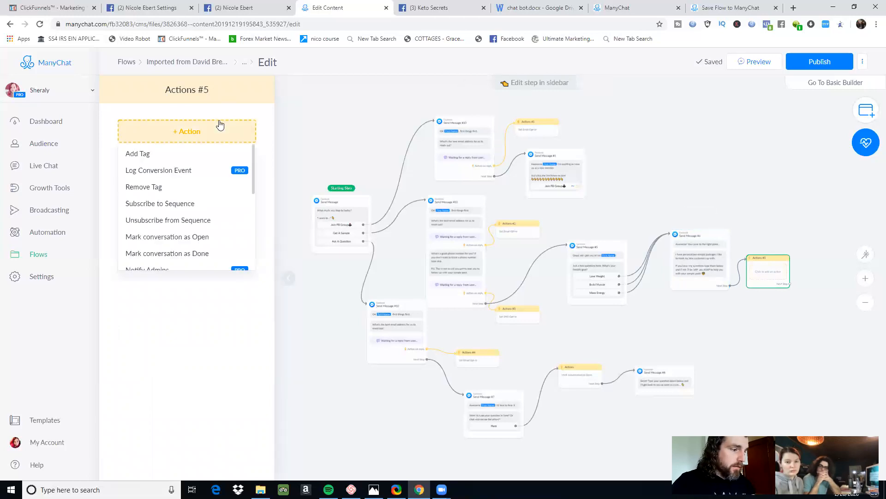
click(187, 241)
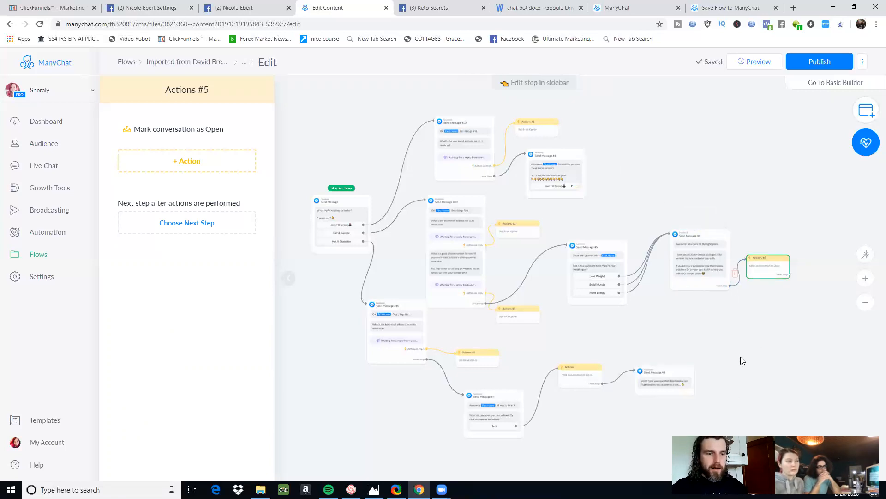
Step: Pan across the flow to review it, publish the changes, and close the Actions #5 editor
drag(718, 358, 623, 296)
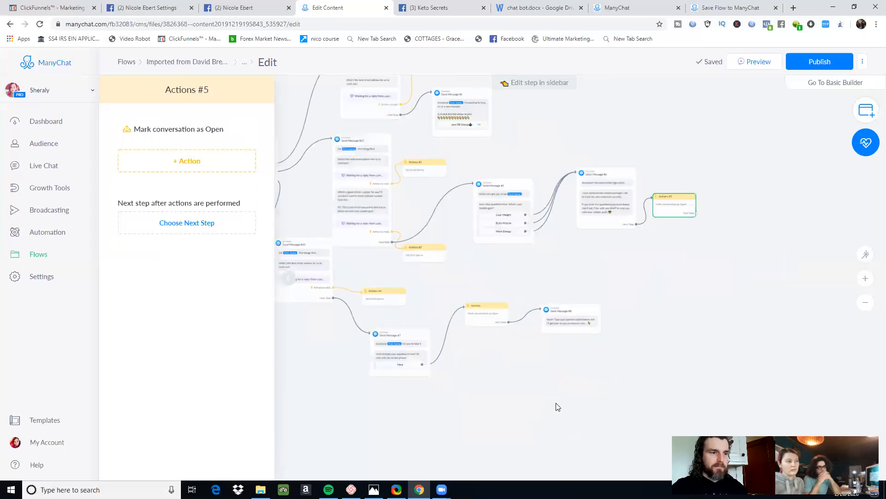
drag(557, 403, 580, 382)
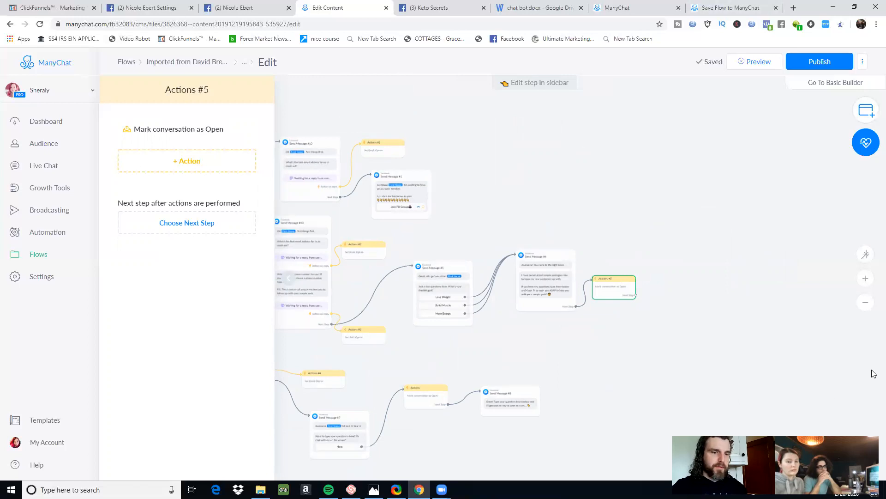
drag(648, 359, 623, 363)
drag(790, 301, 820, 318)
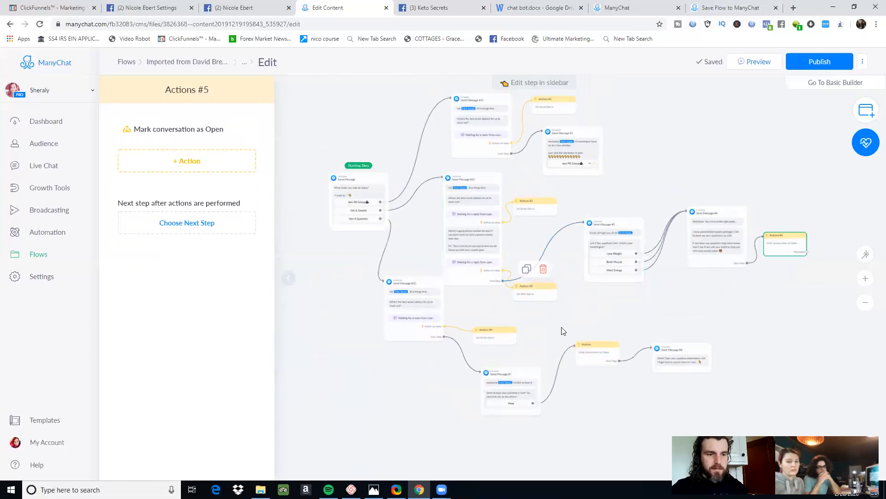
drag(707, 168, 658, 199)
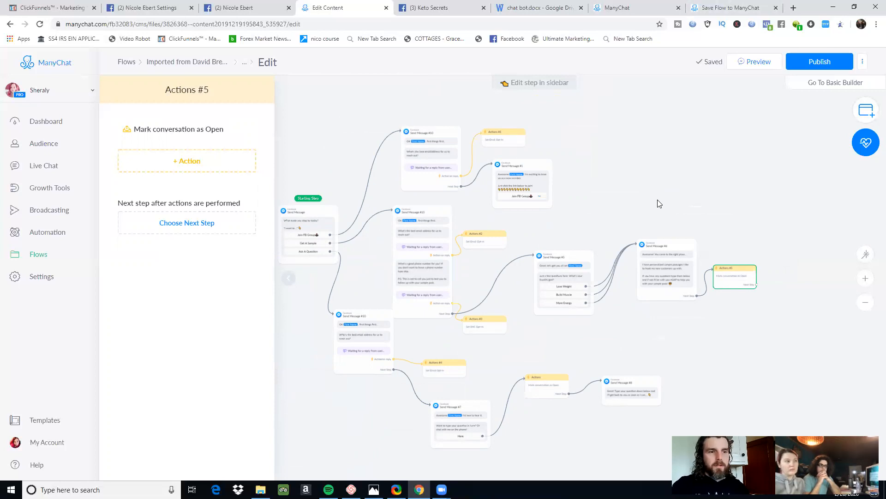
click(817, 61)
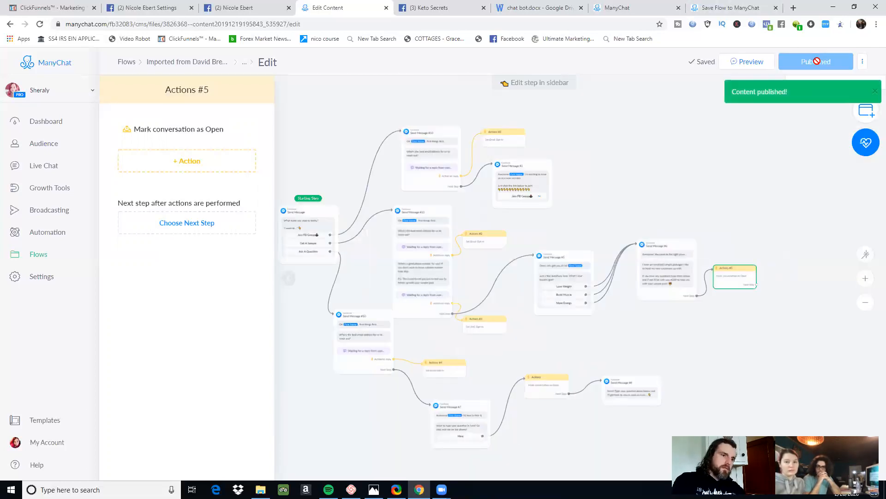
click(340, 136)
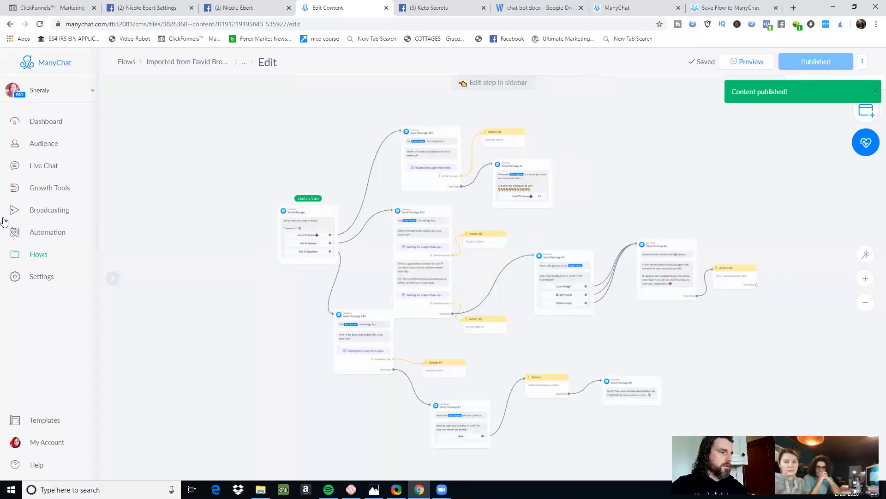
Step: Create Growth Tool #5 as a Messenger Ref URL and open its opt-in message text
click(53, 188)
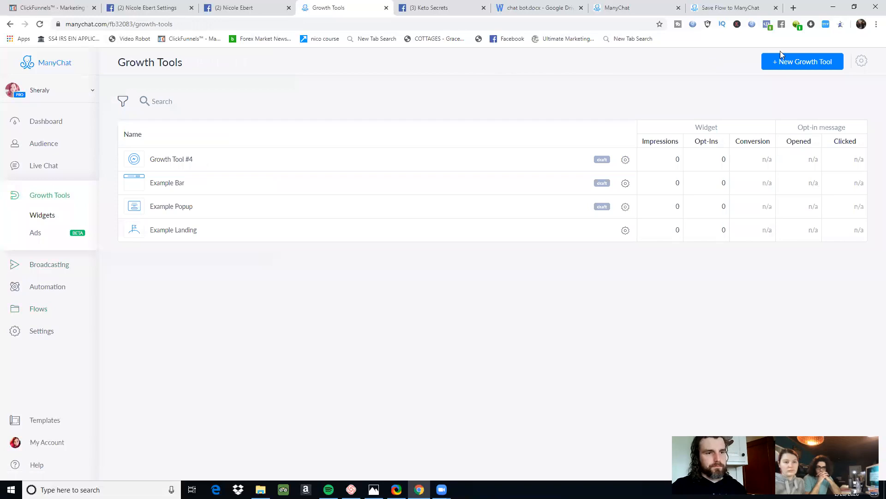
click(810, 62)
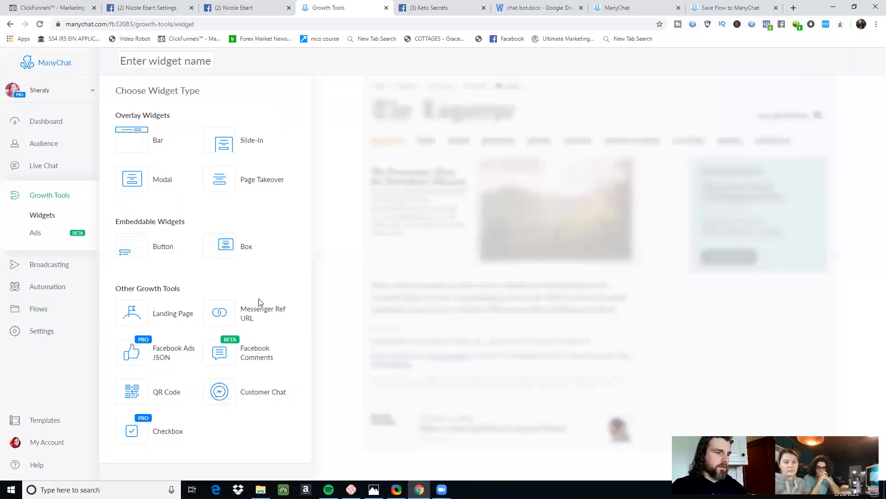
click(226, 316)
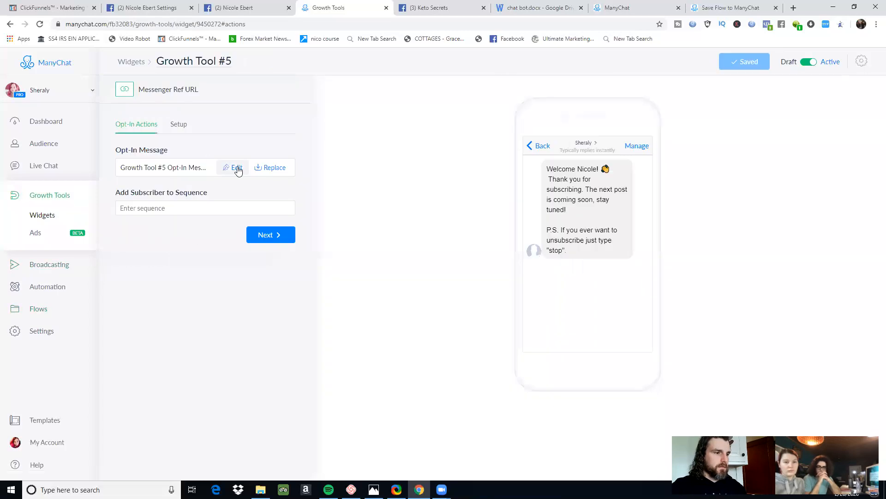
click(237, 167)
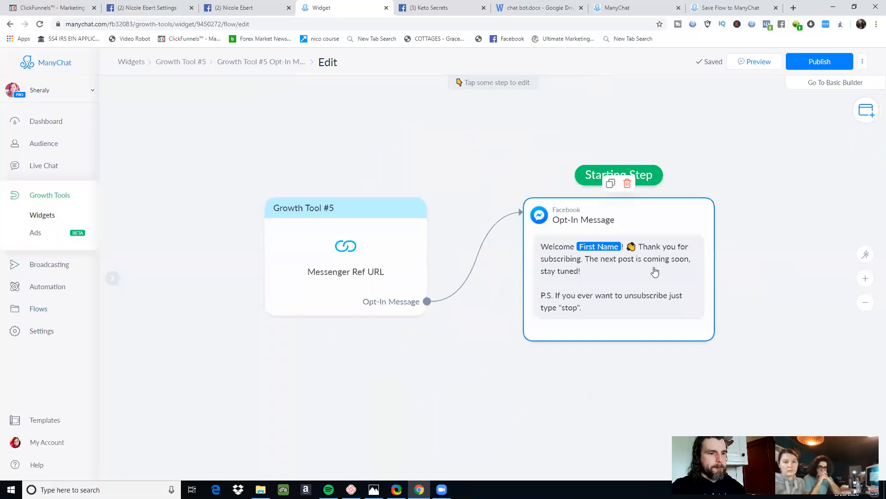
click(650, 274)
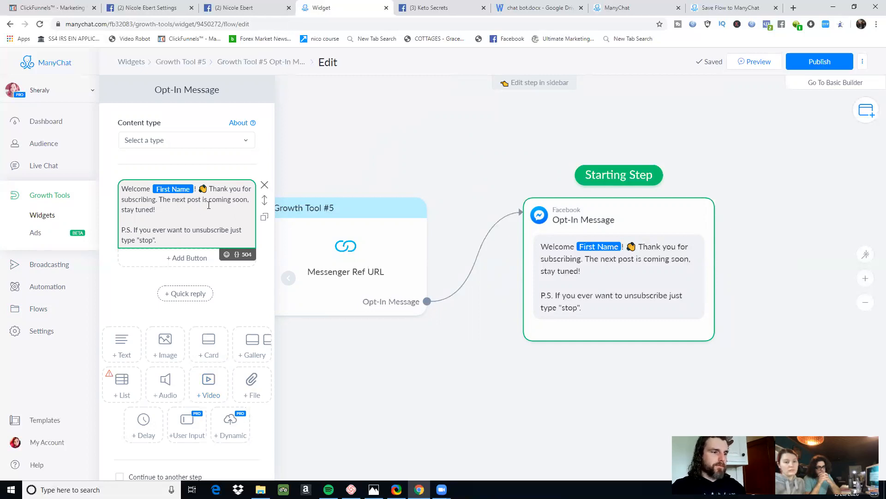
Step: Replace 'The next post is coming soon' with the 'Get Started' line inviting 'True Gamers' to the Facebook Community
drag(210, 204, 160, 202)
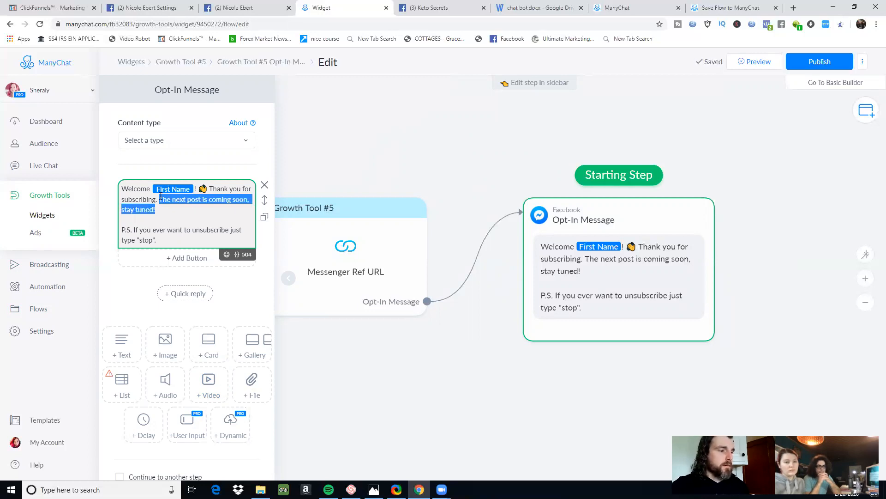
key(Return)
key(Return)
text(W)
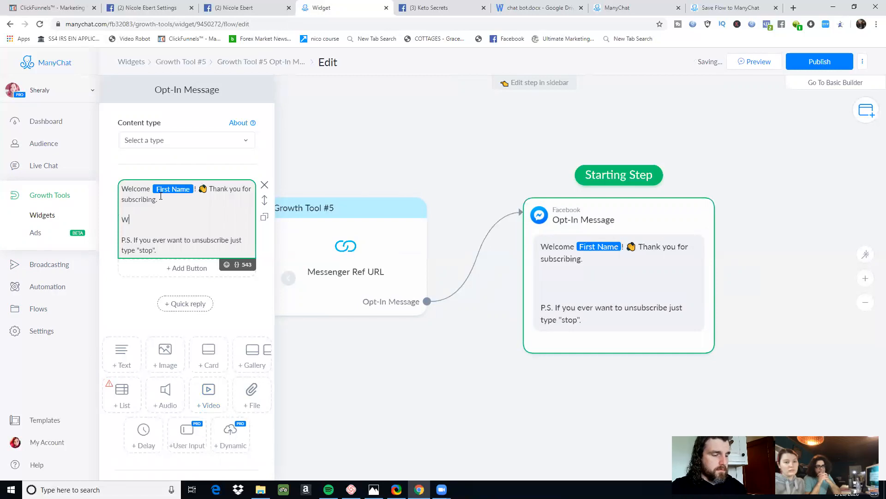
text(hen you click)
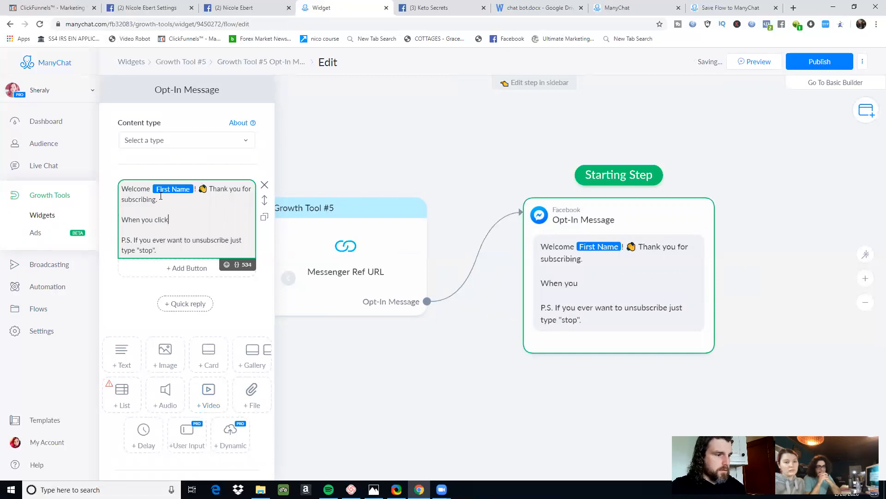
text( get start)
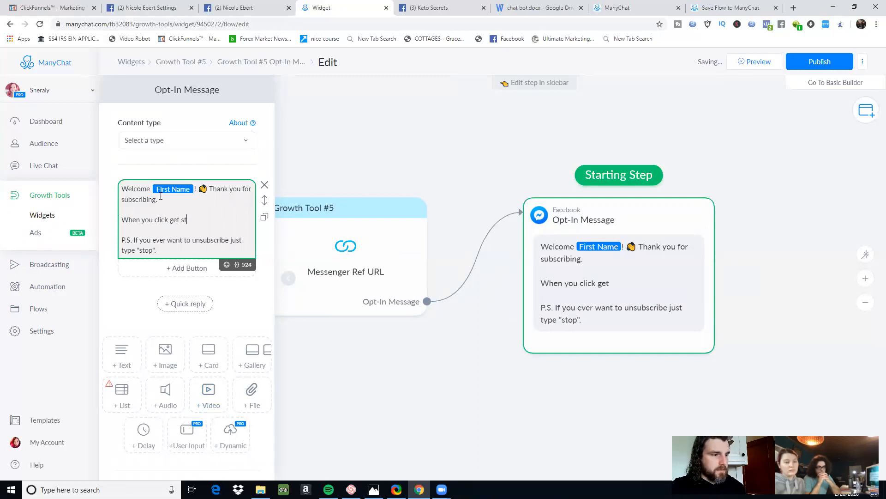
key(BackSpace)
key(BackSpace)
key(BackSpace)
key(BackSpace)
key(BackSpace)
key(BackSpace)
key(BackSpace)
key(BackSpace)
key(BackSpace)
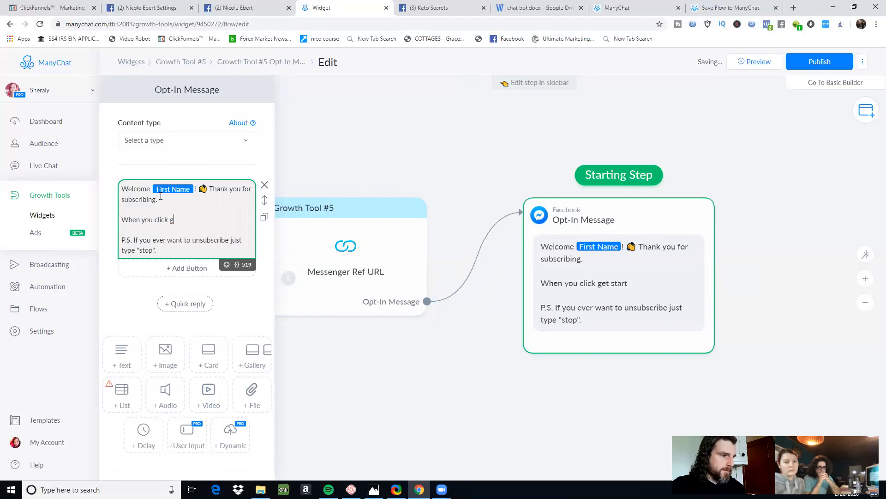
text("Get St)
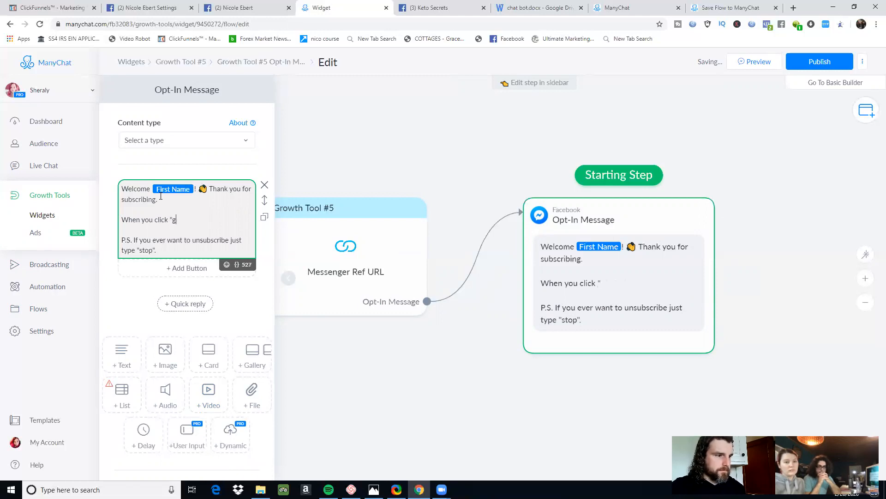
text(arted")
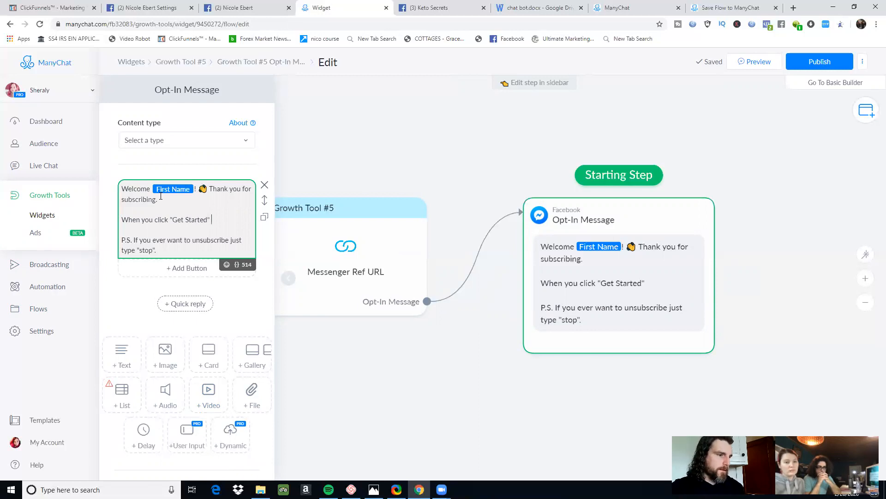
text(You are go)
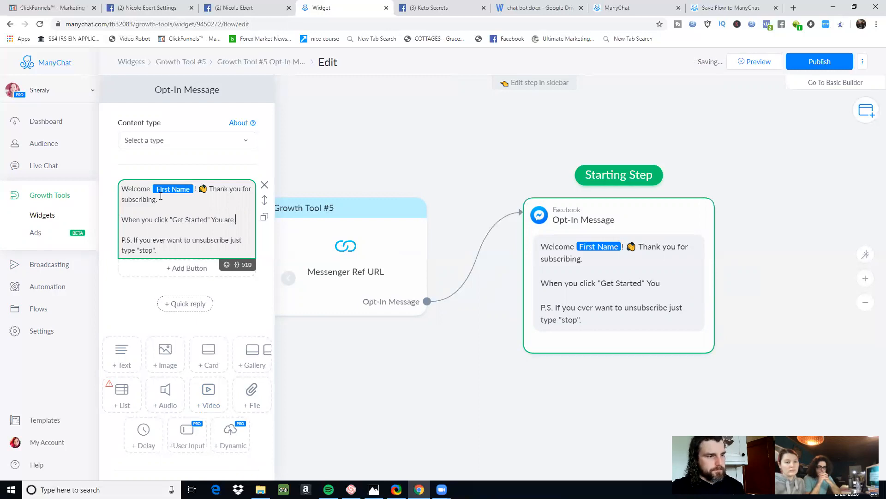
key(BackSpace)
key(BackSpace)
key(BackSpace)
key(BackSpace)
key(BackSpace)
key(BackSpace)
key(BackSpace)
key(BackSpace)
key(BackSpace)
key(BackSpace)
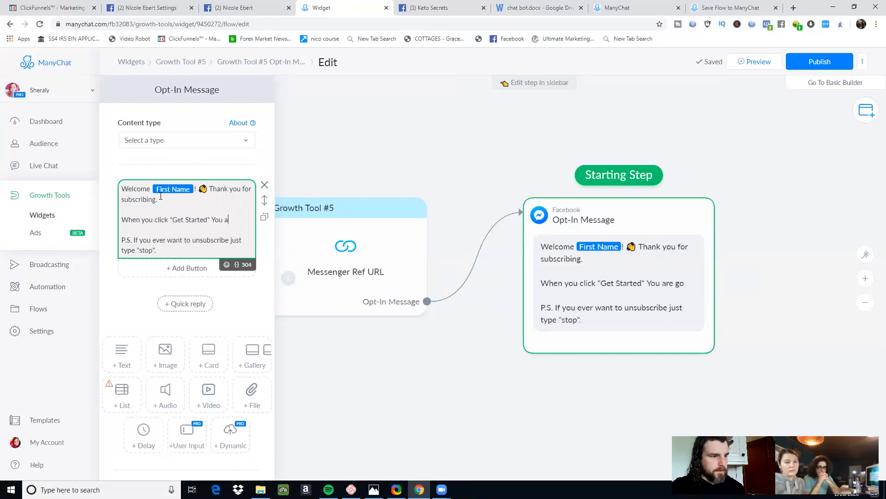
text(you ar)
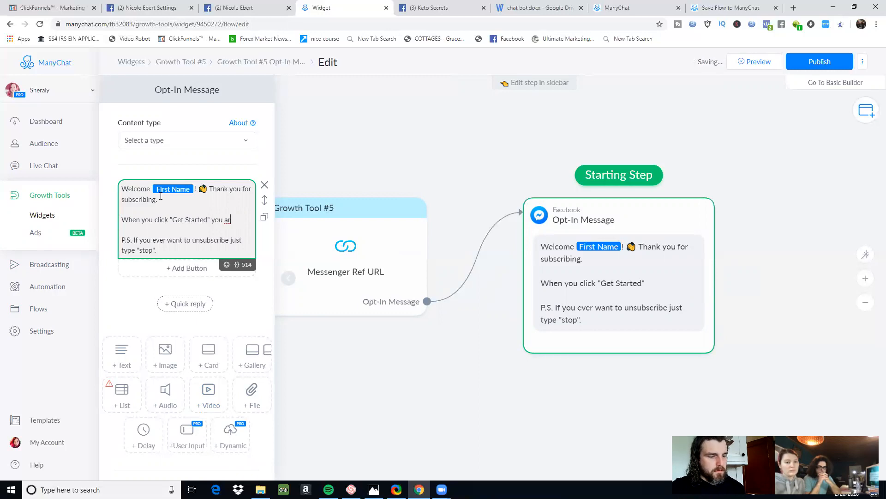
text(e going to get t)
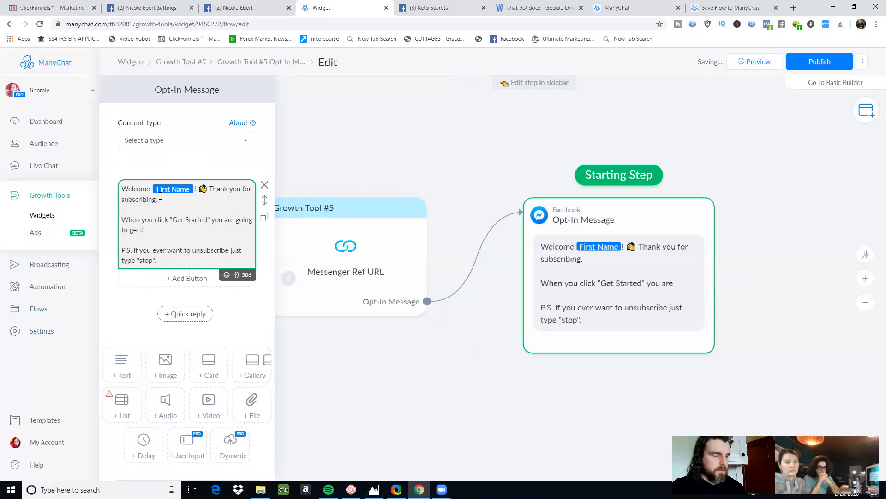
text(he options to)
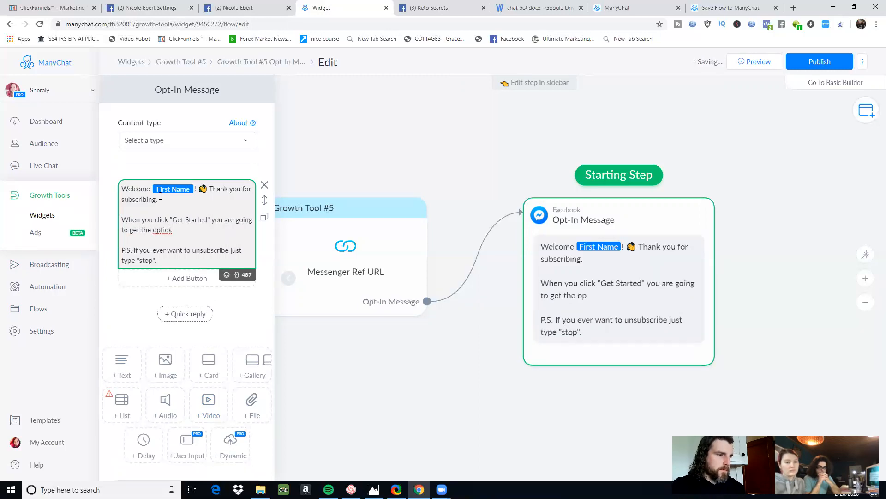
text( do)
key(BackSpace)
key(BackSpace)
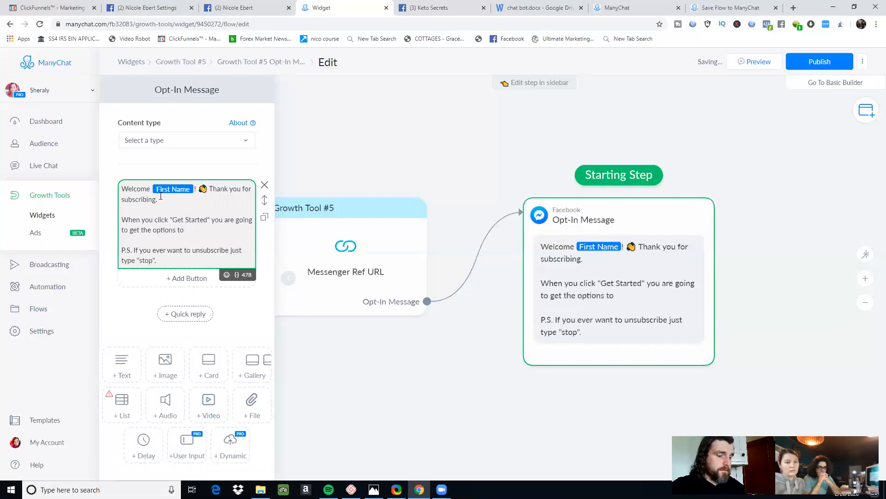
text(Join my Fa)
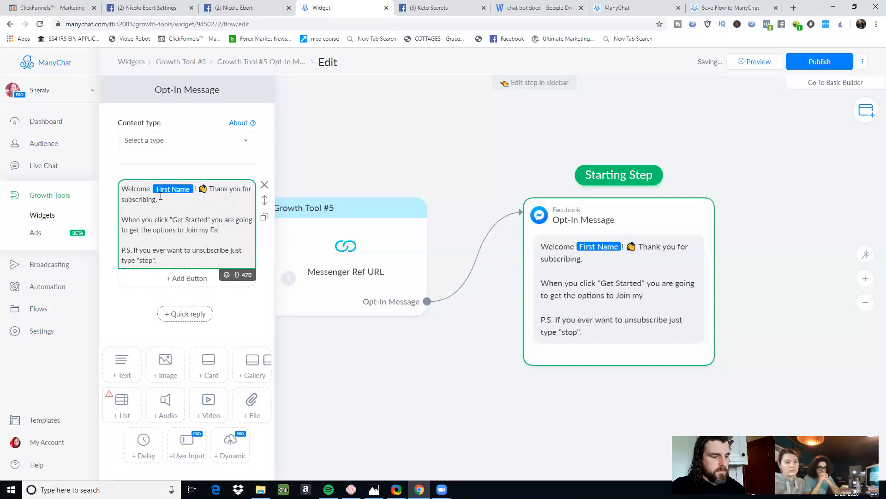
text(cebook Community)
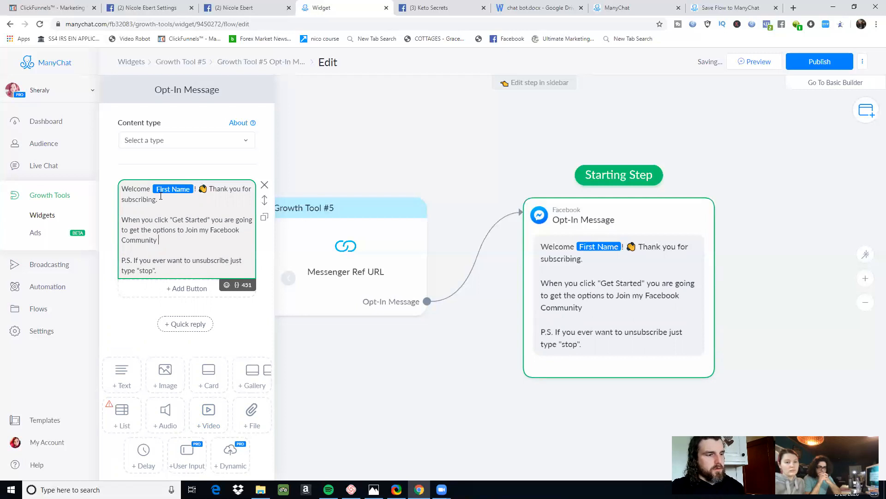
text( wh)
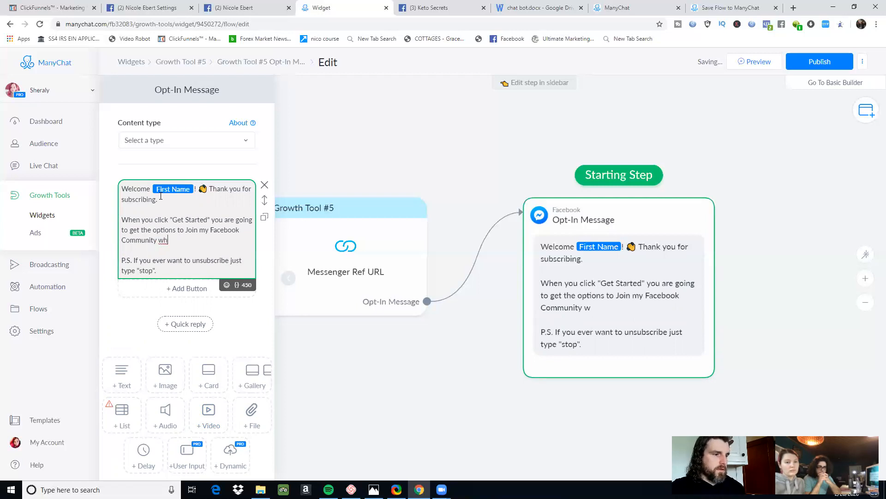
text(ere us )
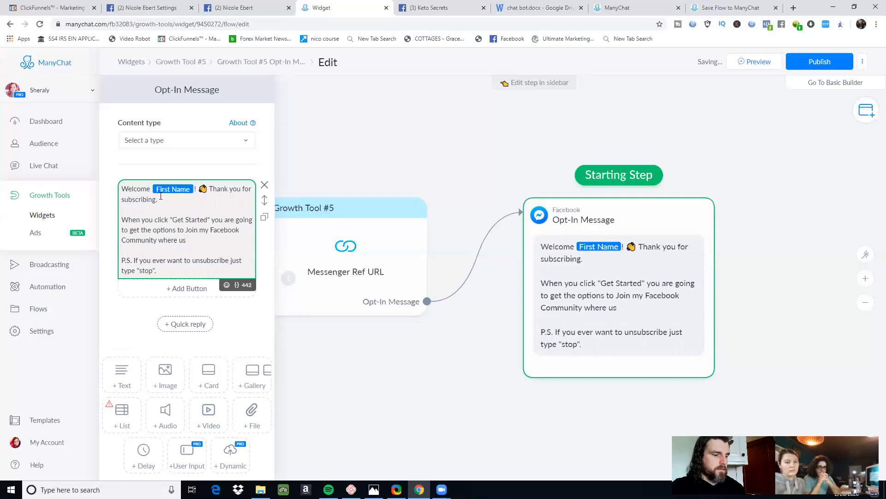
text('True)
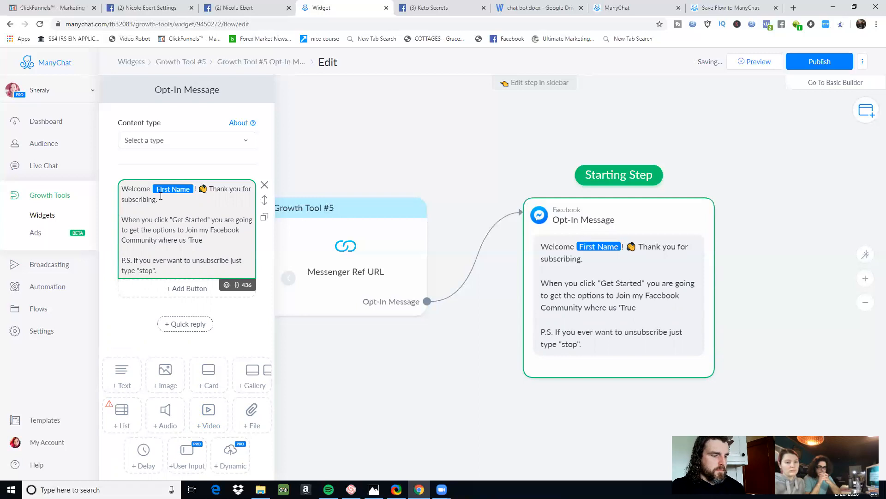
text( Gamers')
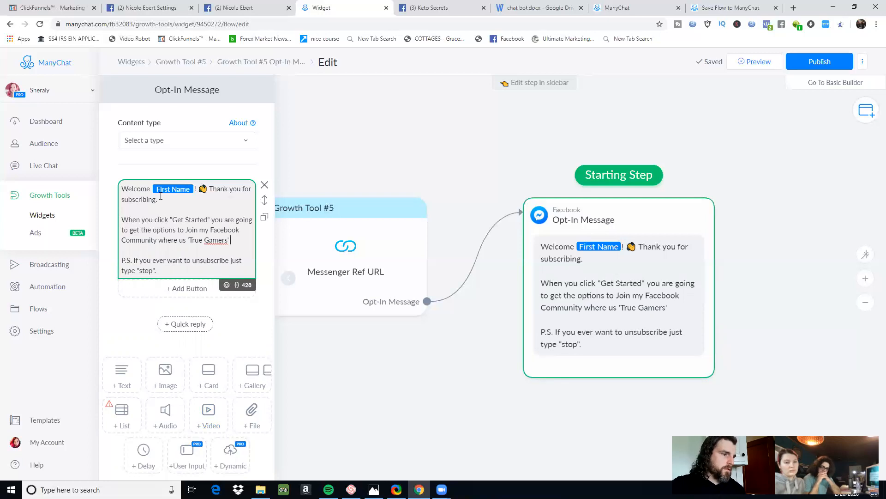
text( S)
text(share t)
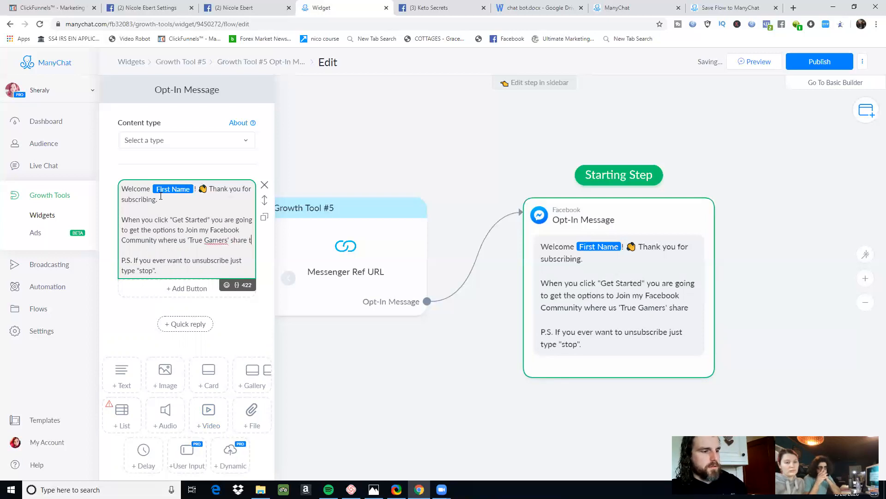
text(ips on not just)
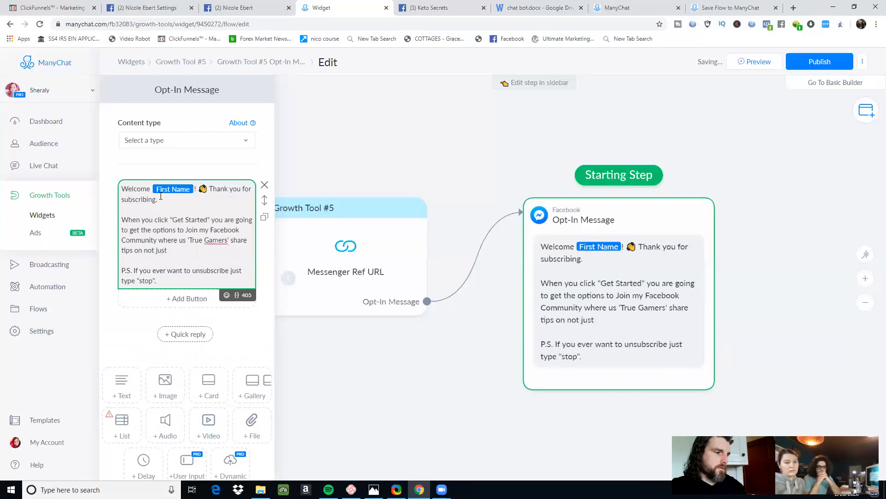
text( video)
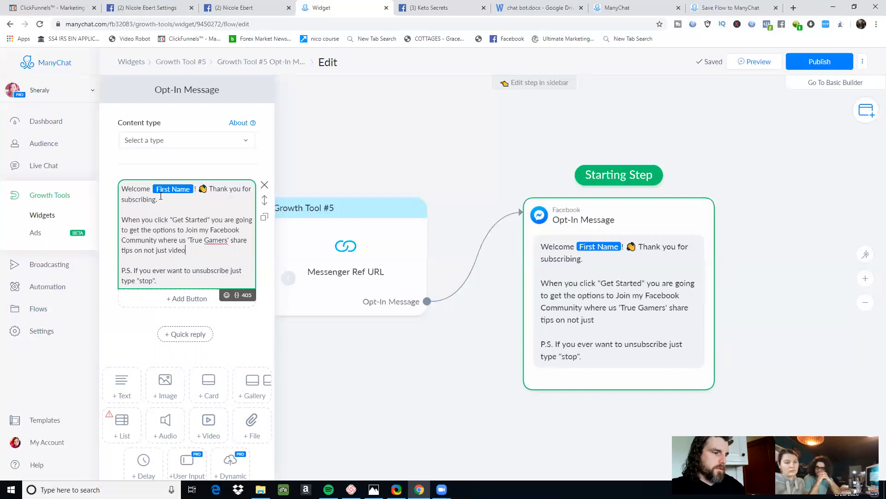
text( games)
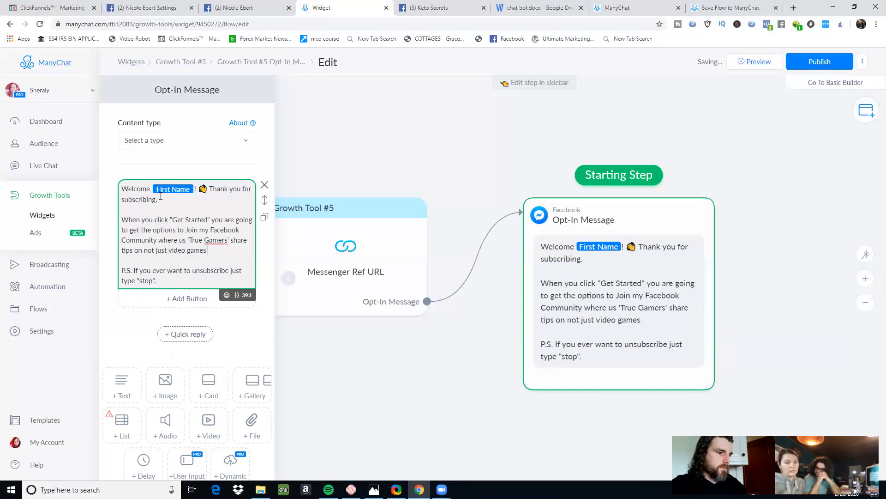
Step: Add a joystick emoji, 'but how to stay healthy!', and an 'Or.. you can order a sample' bonuses line
click(226, 296)
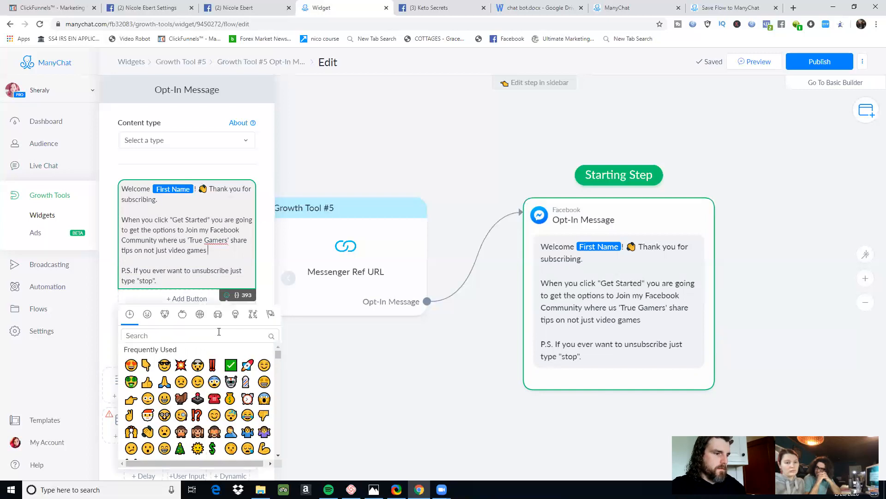
click(198, 399)
click(229, 251)
text(but how to stay healthy)
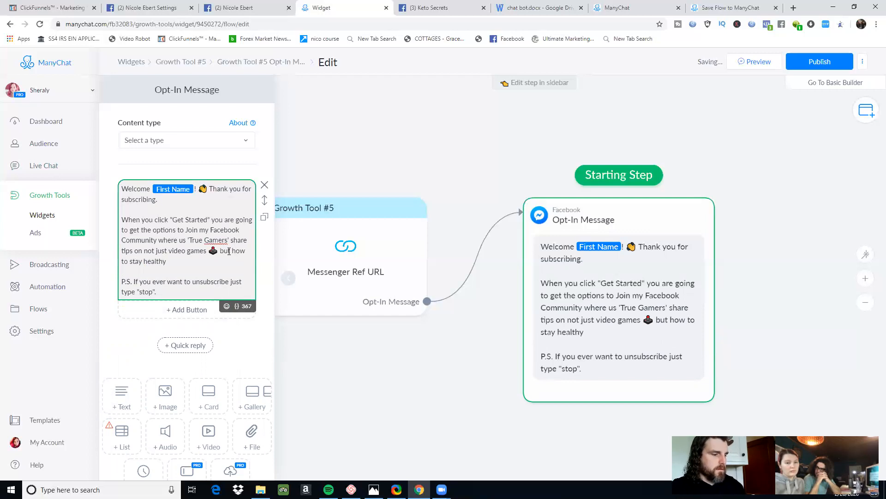
text(!)
key(Return)
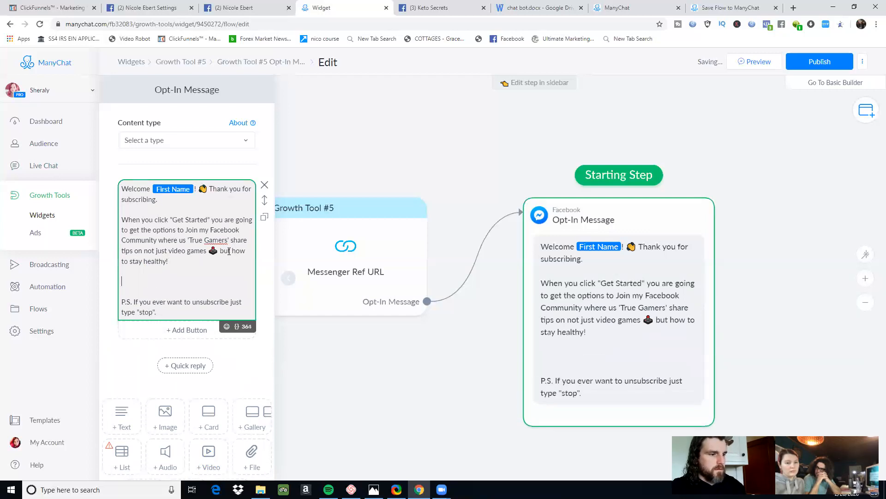
text(Or.. Y)
key(BackSpace)
text(you can )
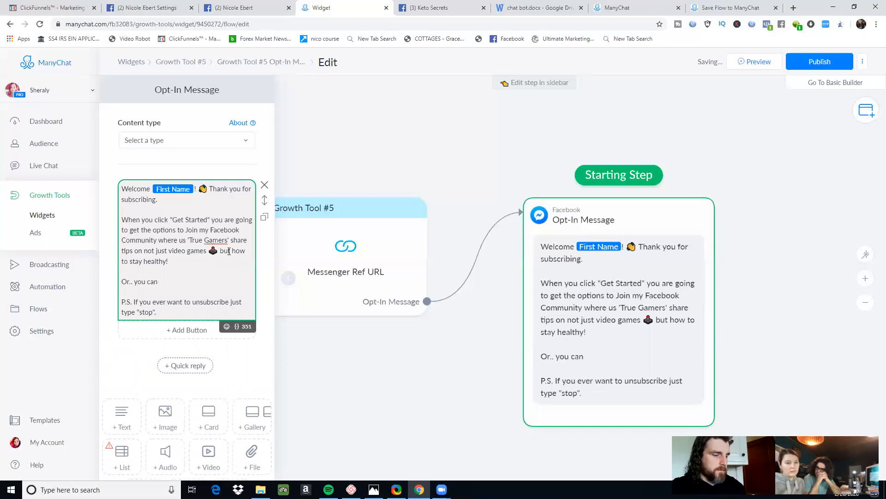
text(order)
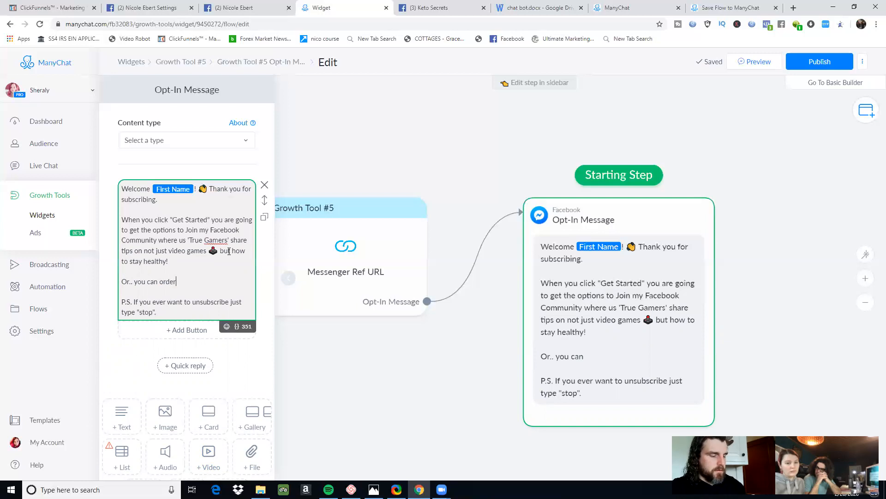
text( a sample)
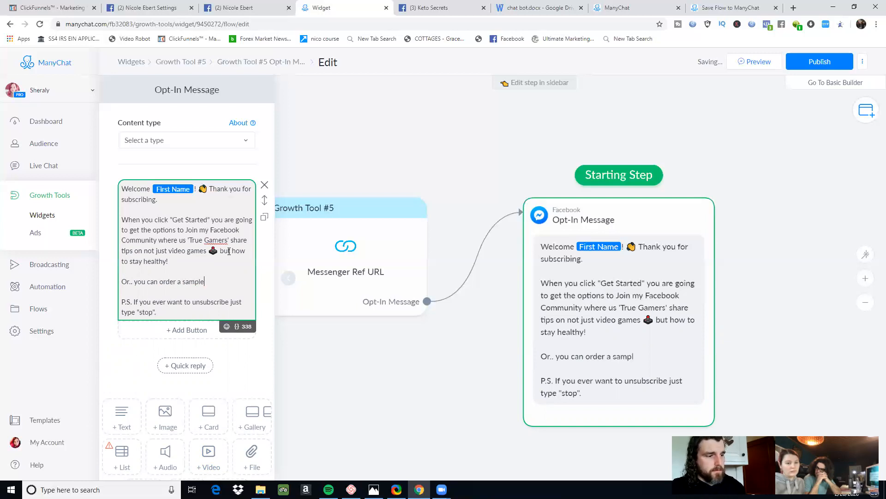
text( from me and )
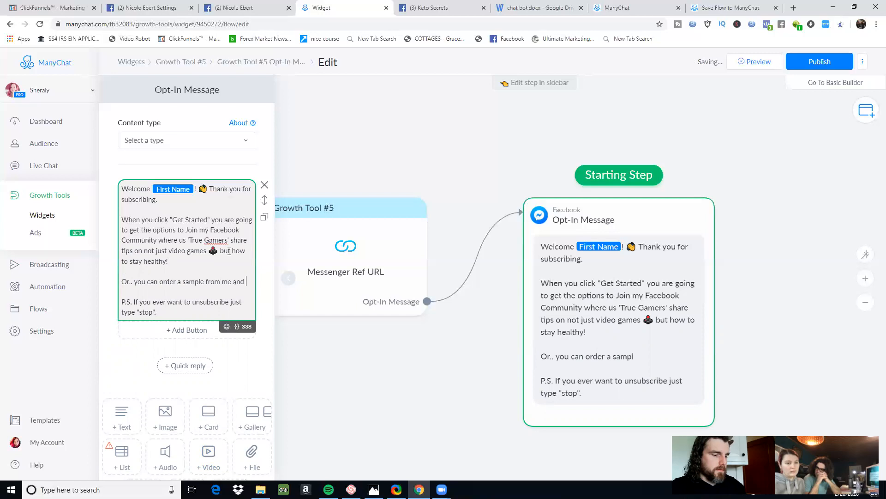
text(get all my )
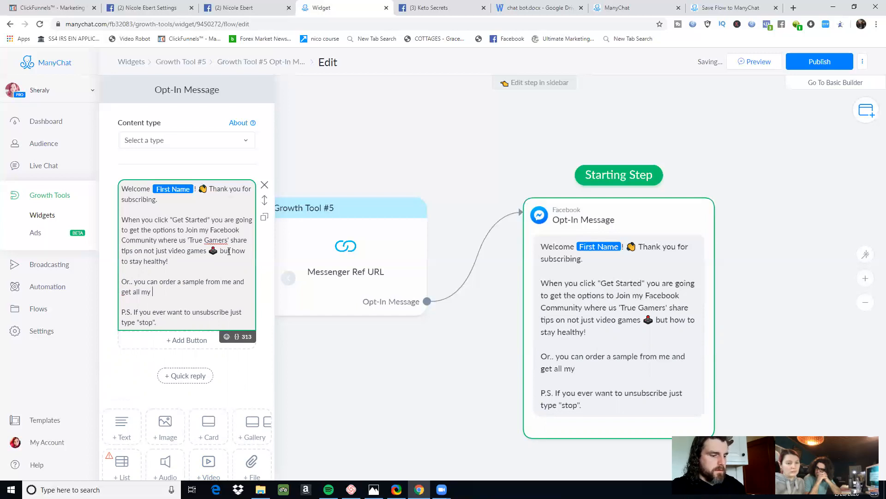
text(special n)
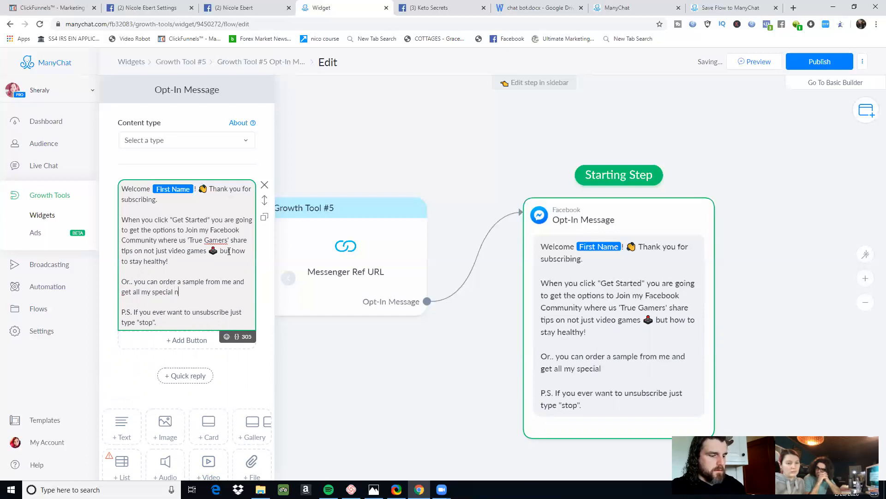
text(ew customer )
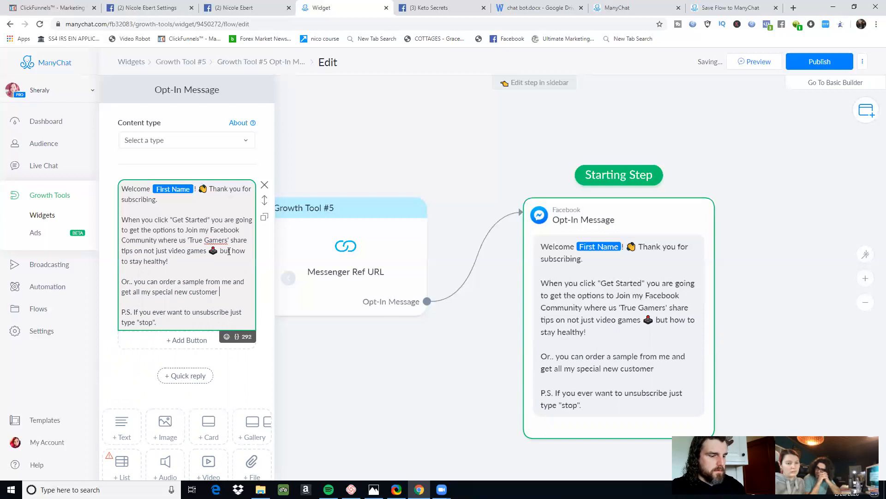
text(bonuse)
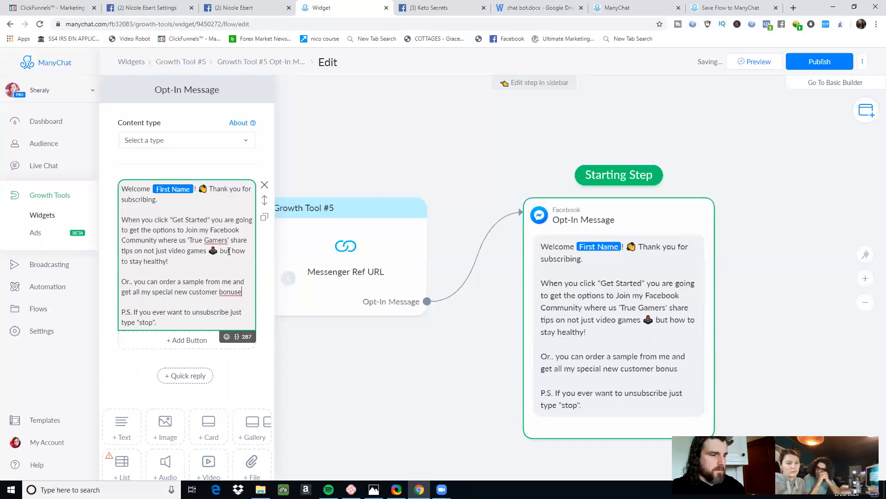
text(s!)
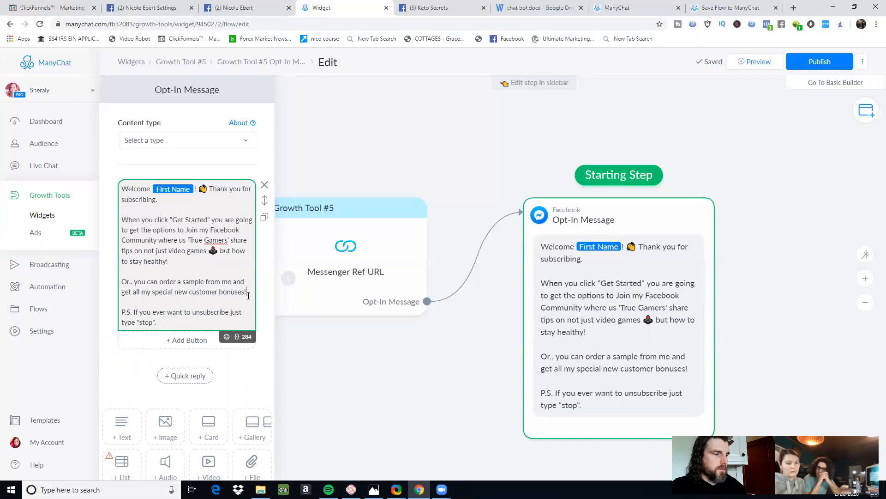
Step: Insert 'I may send out cool info from time to time but' after 'P.S.'
click(132, 312)
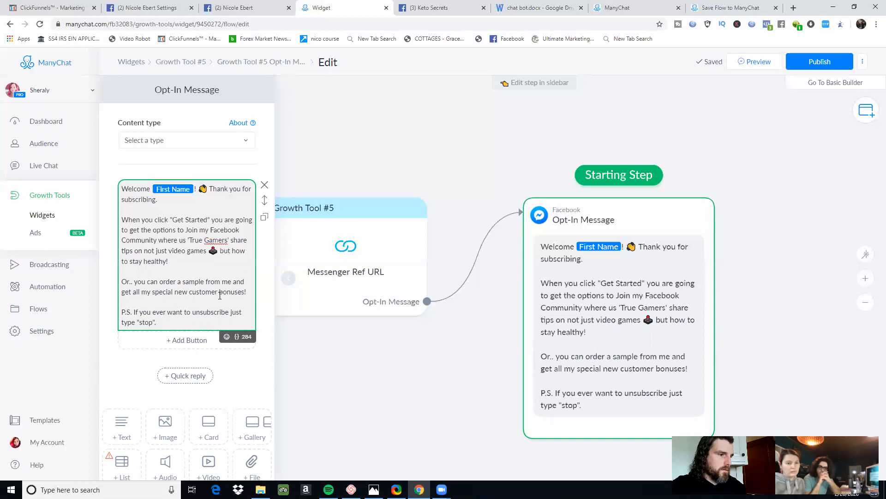
text(I may)
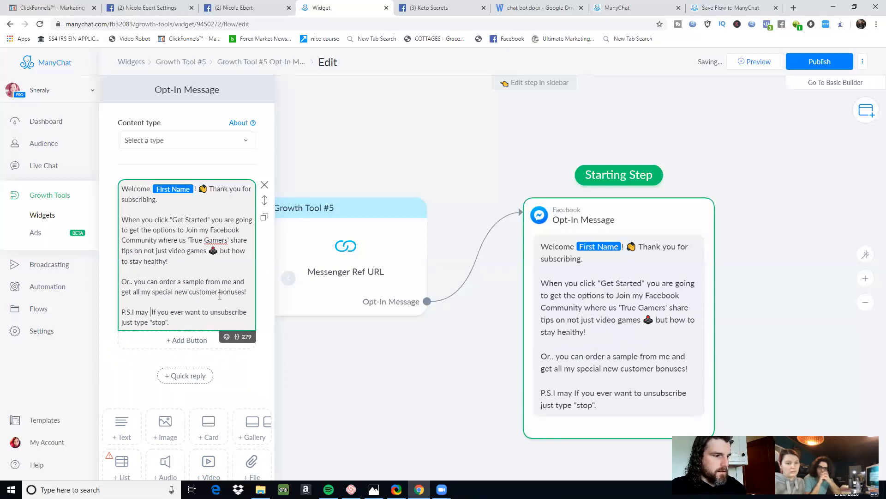
text( send out )
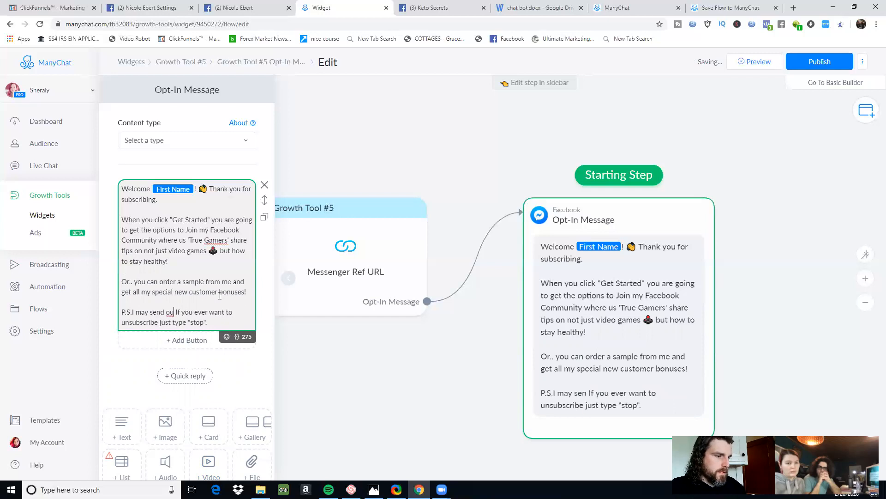
text(call)
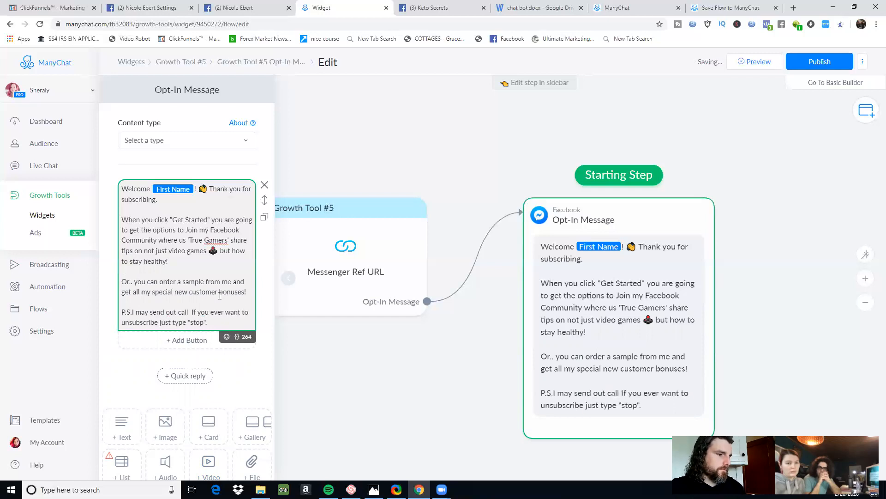
key(BackSpace)
key(BackSpace)
key(BackSpace)
text(oll)
key(BackSpace)
key(BackSpace)
text(ol )
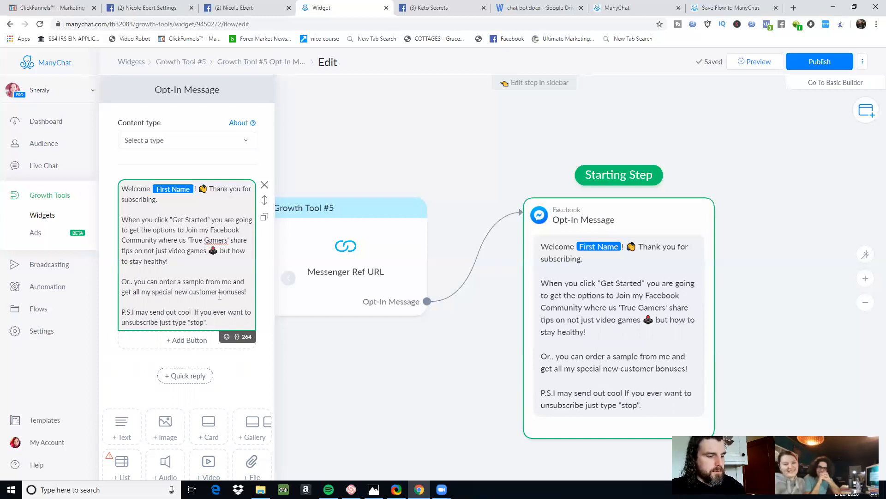
text(info )
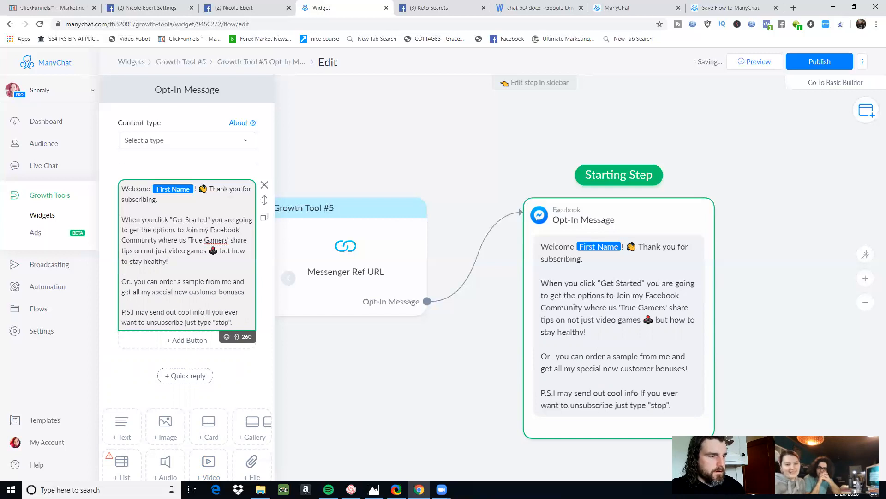
text(from time to )
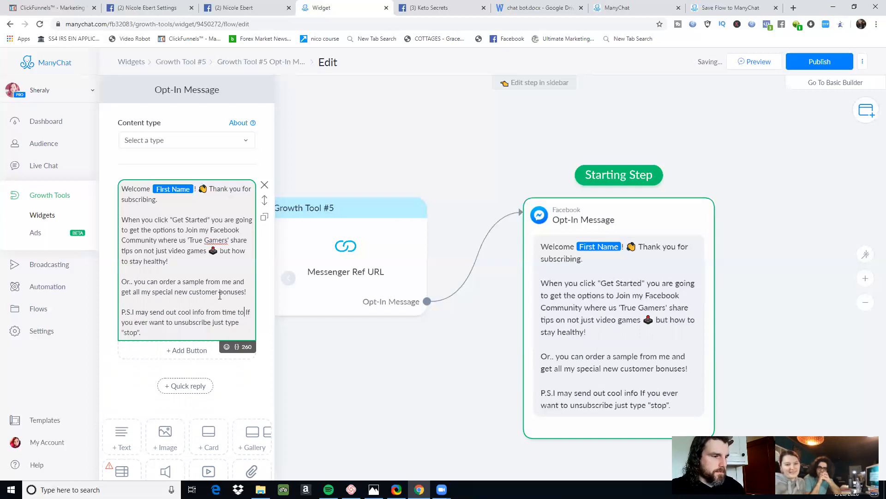
text(t)
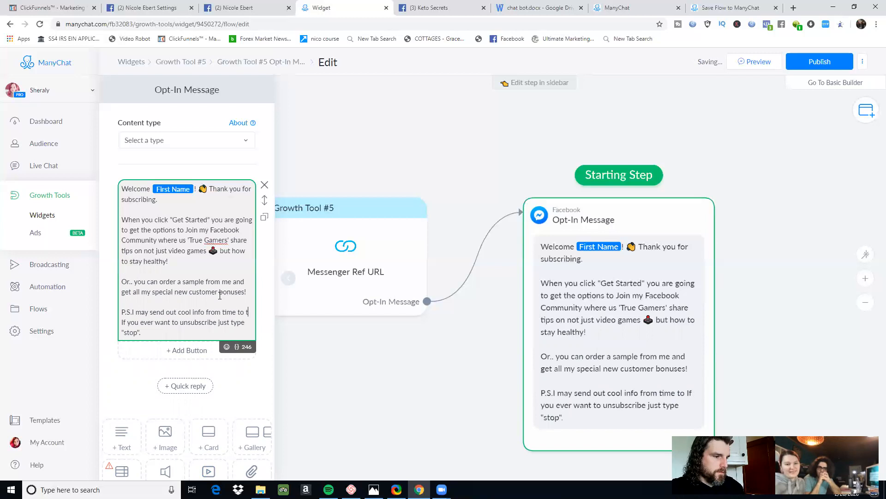
text(ime but)
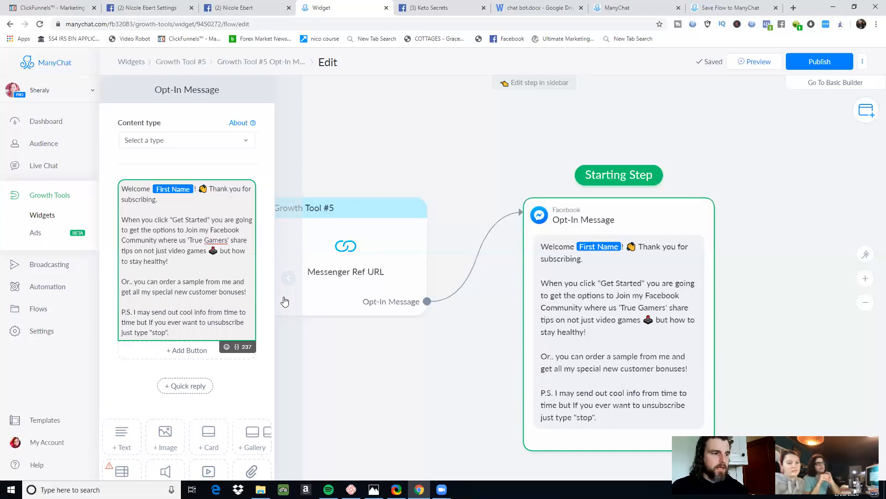
drag(133, 313, 248, 323)
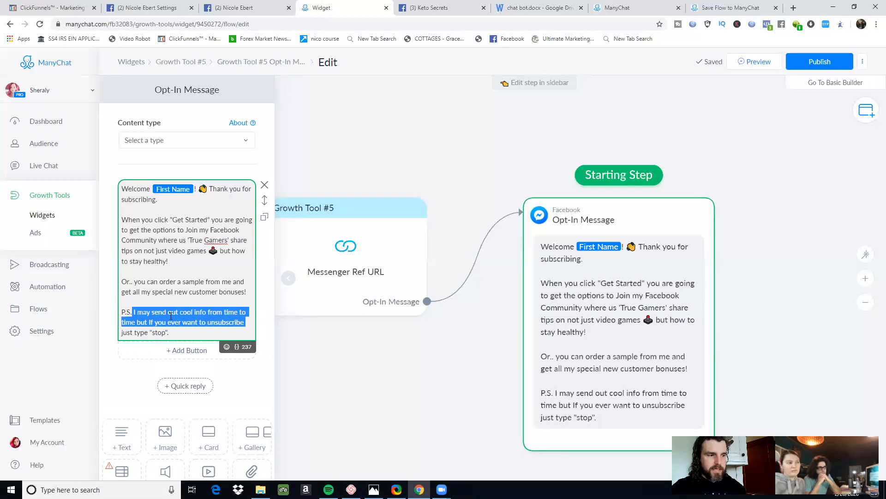
Step: Spell-check 'Gamers', add 'about' before 'how to stay healthy', and delete 'special' from the bonuses line
click(210, 327)
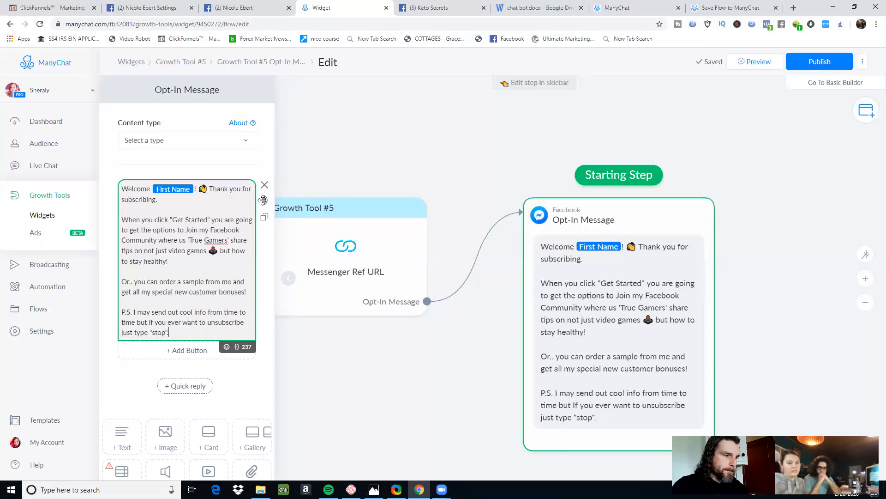
right_click(217, 240)
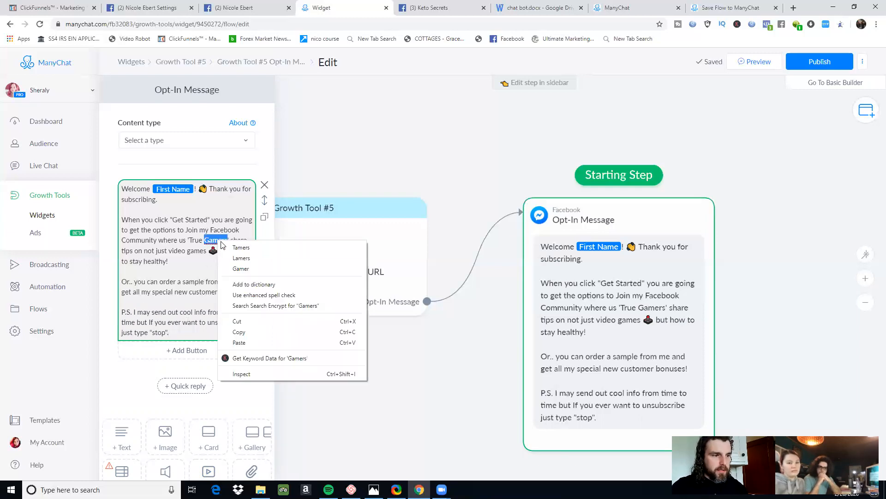
click(172, 331)
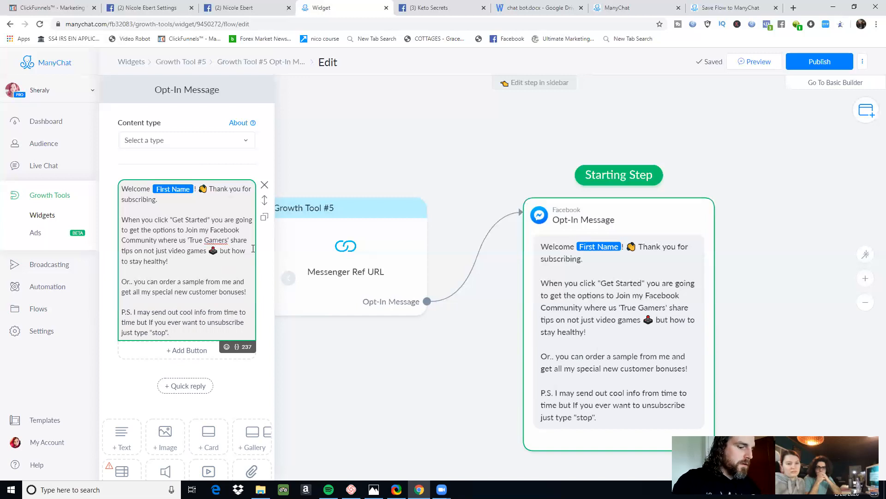
text(about)
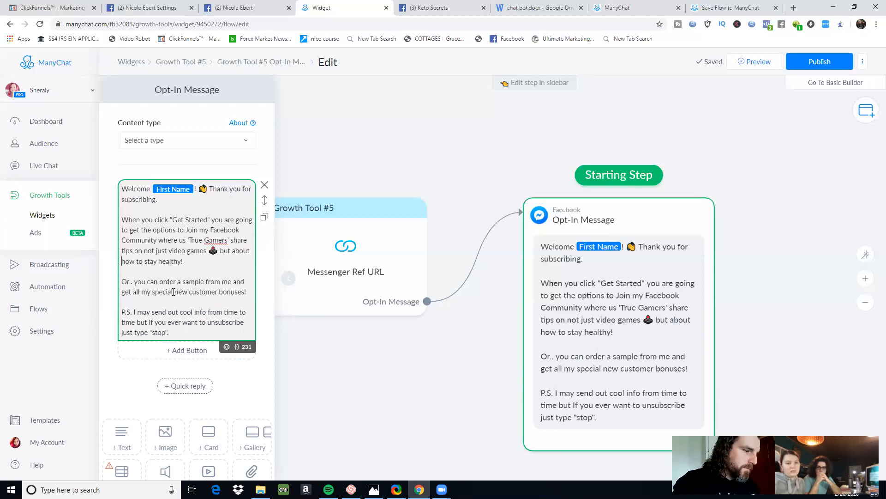
drag(171, 291, 154, 293)
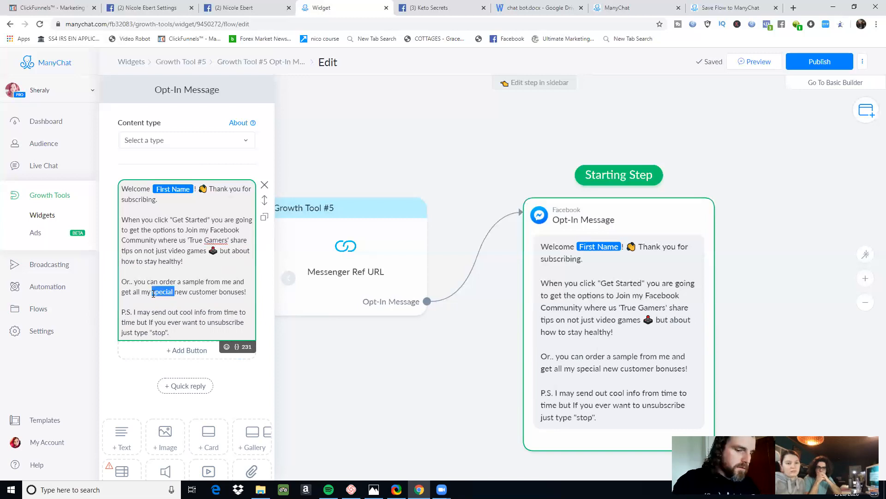
key(BackSpace)
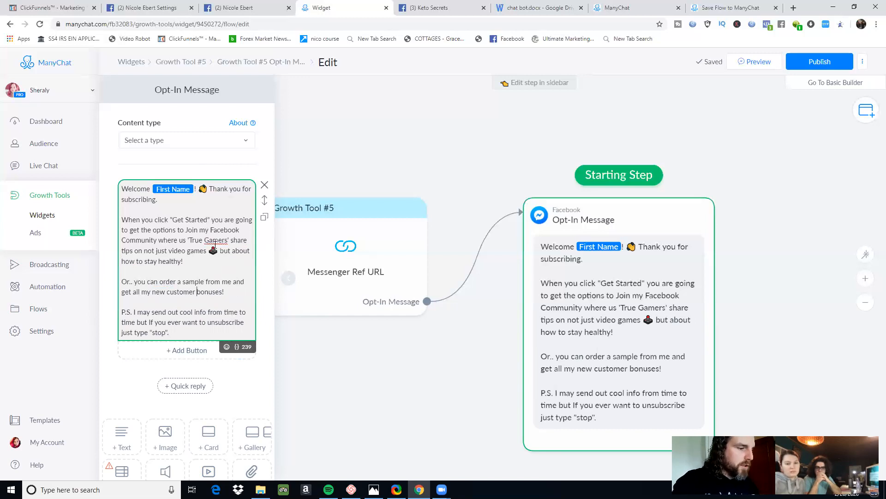
click(227, 304)
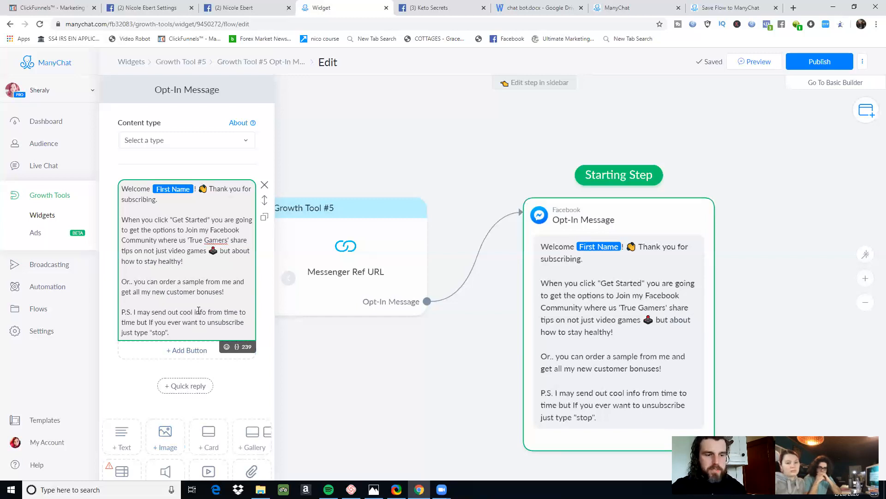
Step: Add a button under the opt-in message titled 'Get Started 🚀'
click(200, 350)
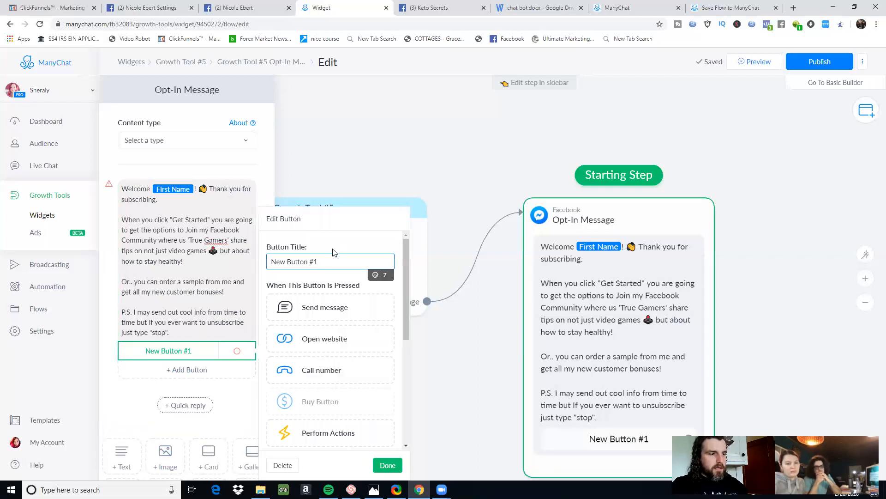
drag(328, 260, 246, 261)
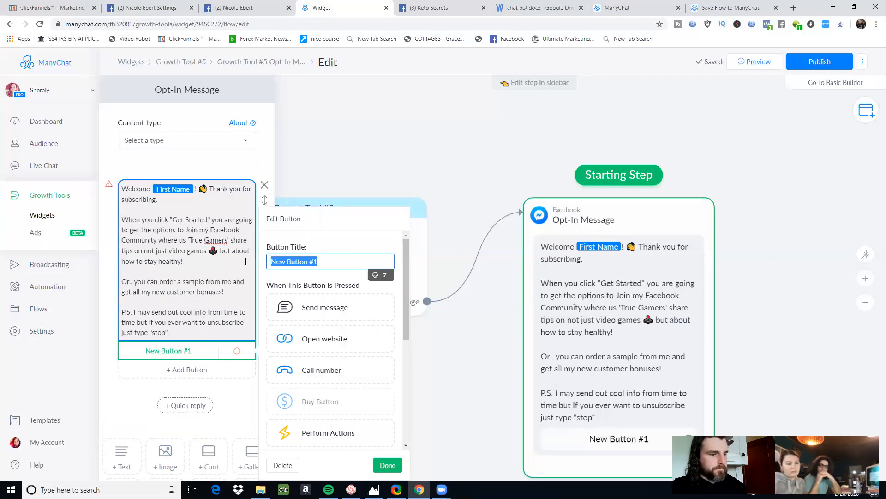
text(Get Started)
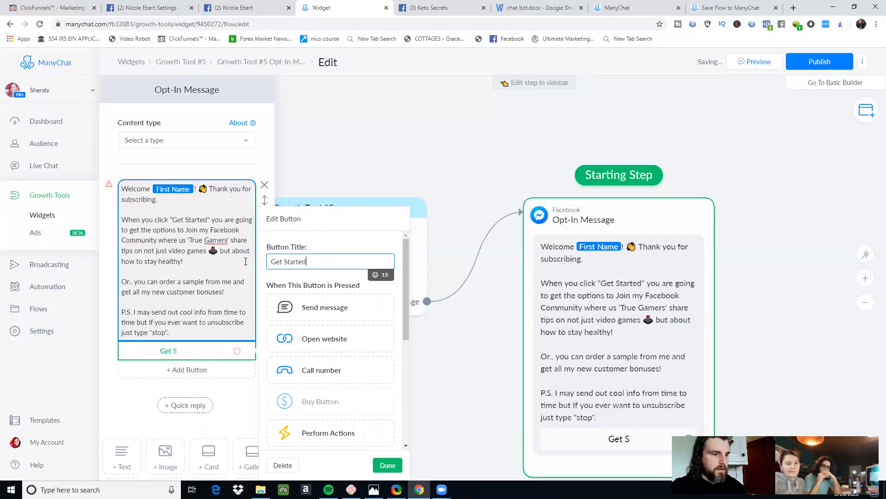
click(377, 276)
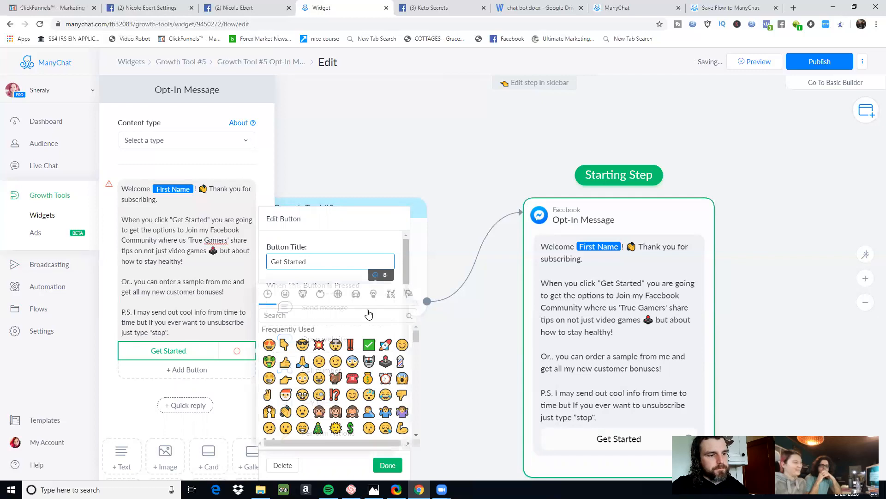
click(386, 345)
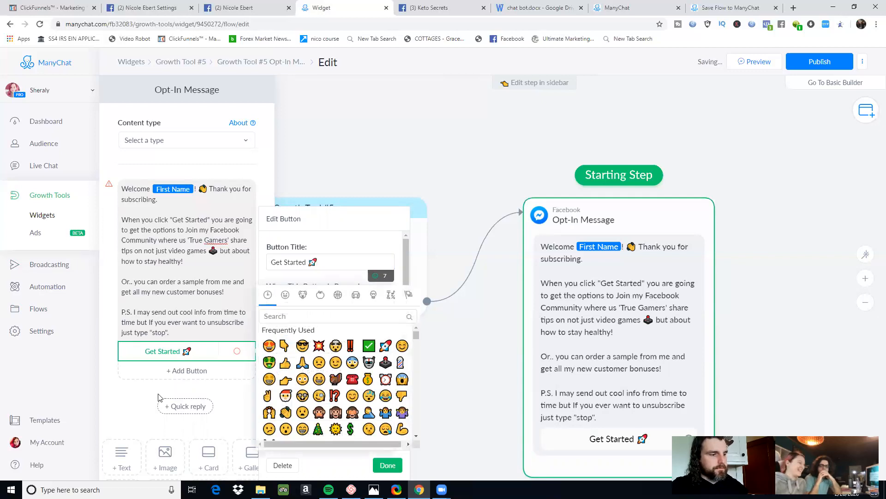
click(137, 397)
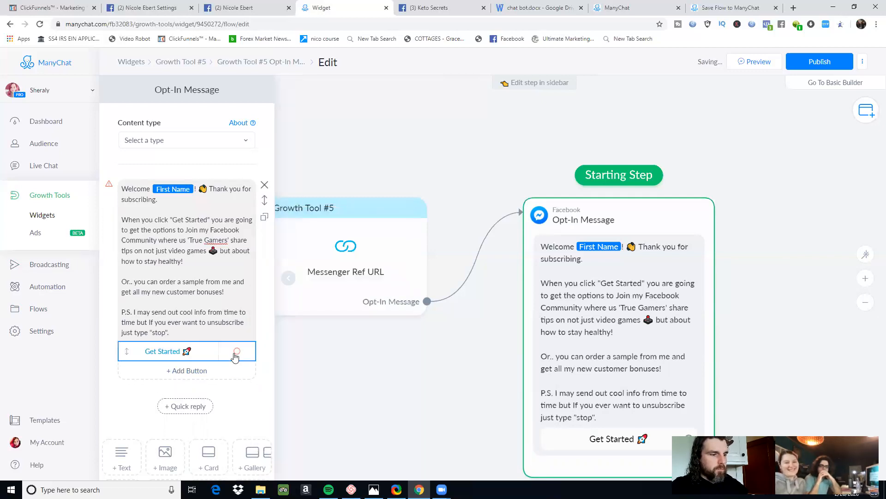
Step: Set the Get Started button to start another flow and open that action's settings
click(244, 355)
scroll(330, 368, down, 5)
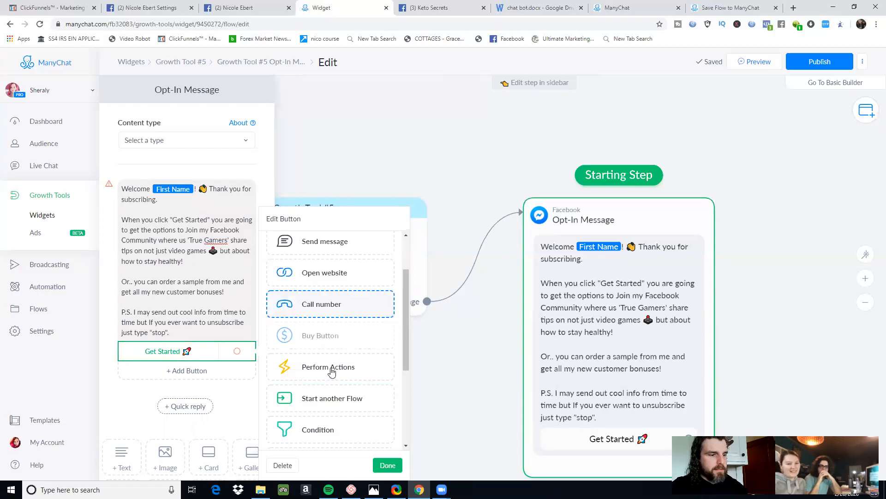
click(352, 245)
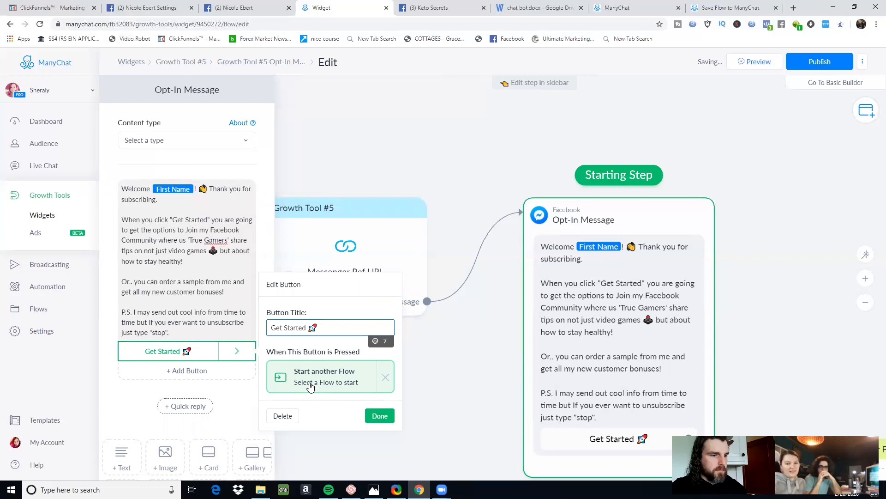
click(307, 388)
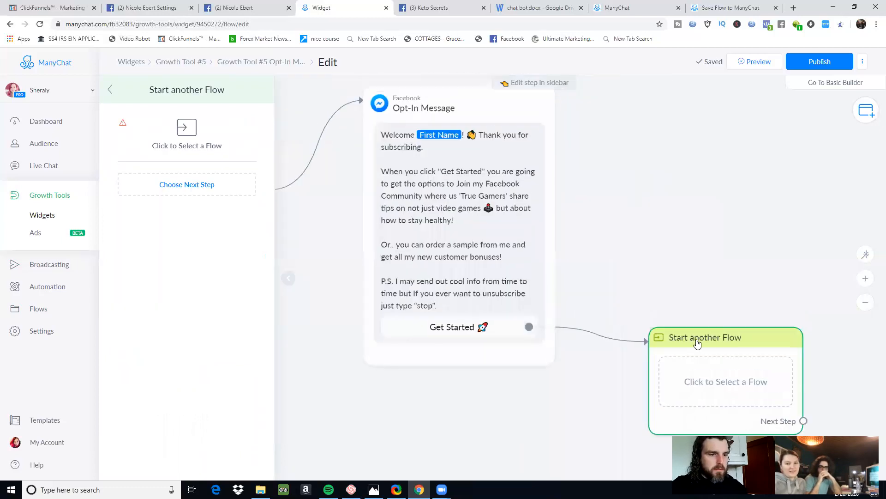
Step: Attach the imported MLM / Network Marketing Auto-Recruitment Bot flow to the Start another Flow step
click(705, 383)
drag(478, 245, 395, 209)
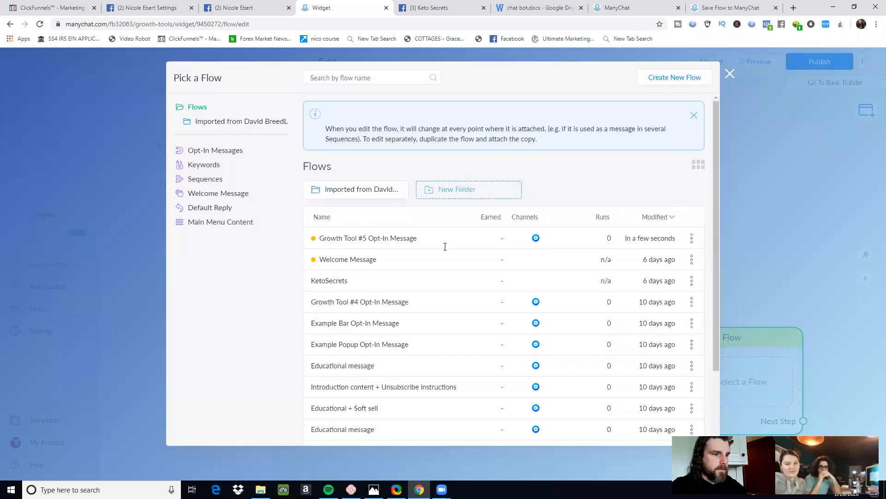
click(656, 151)
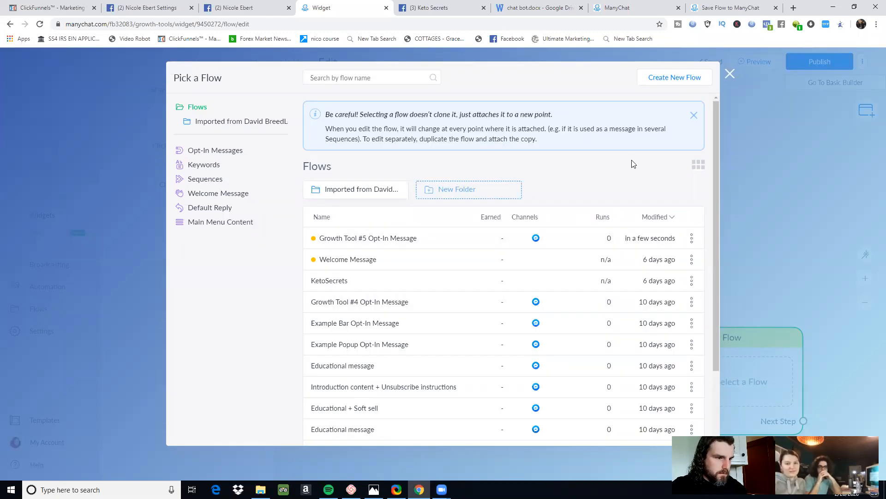
click(358, 194)
click(360, 241)
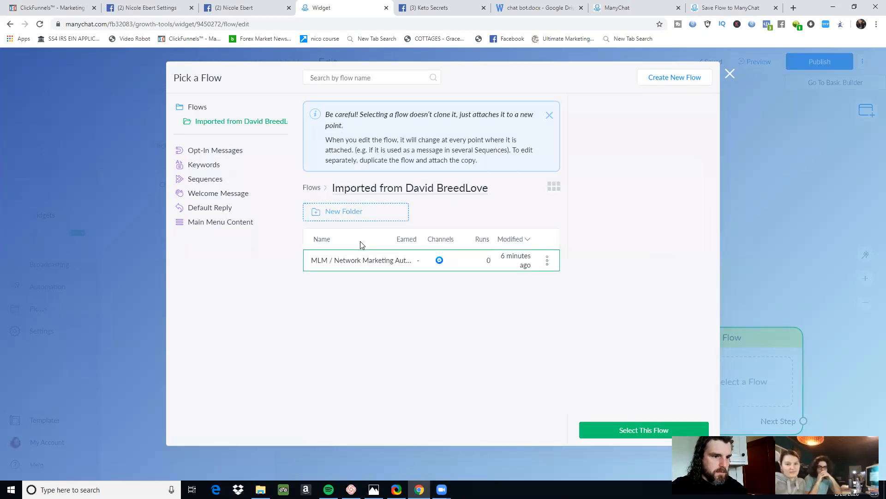
click(615, 428)
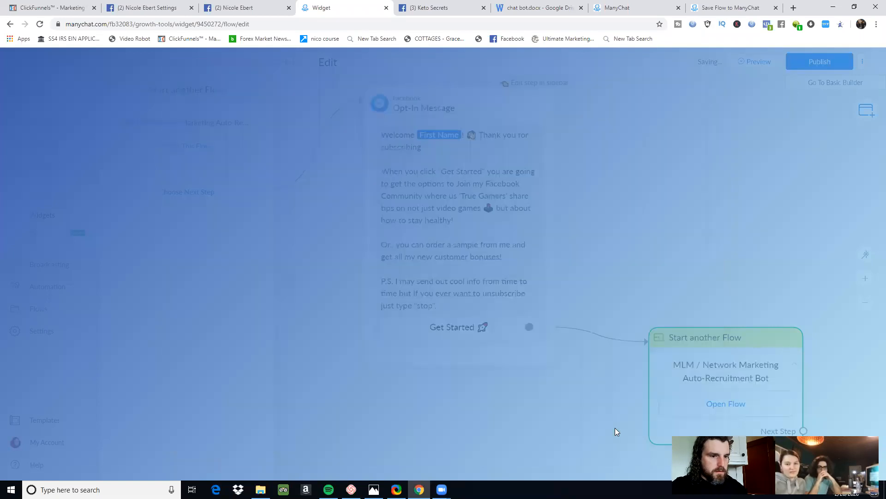
drag(734, 348, 742, 246)
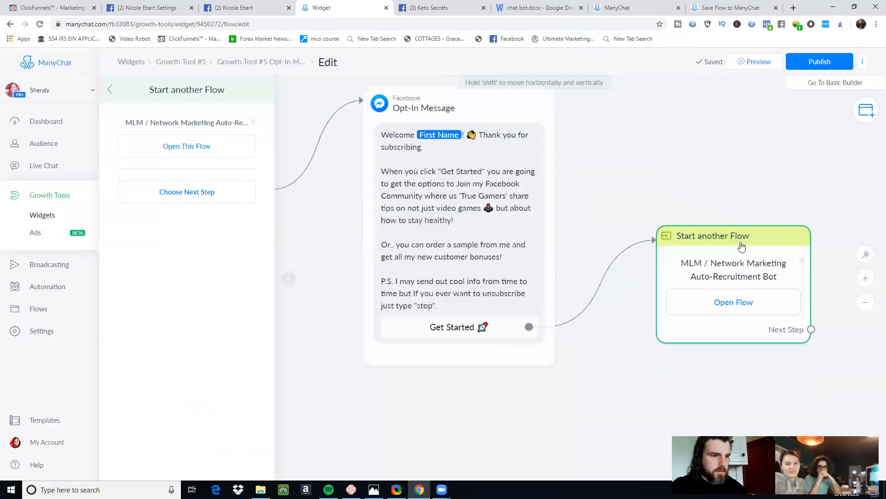
click(341, 241)
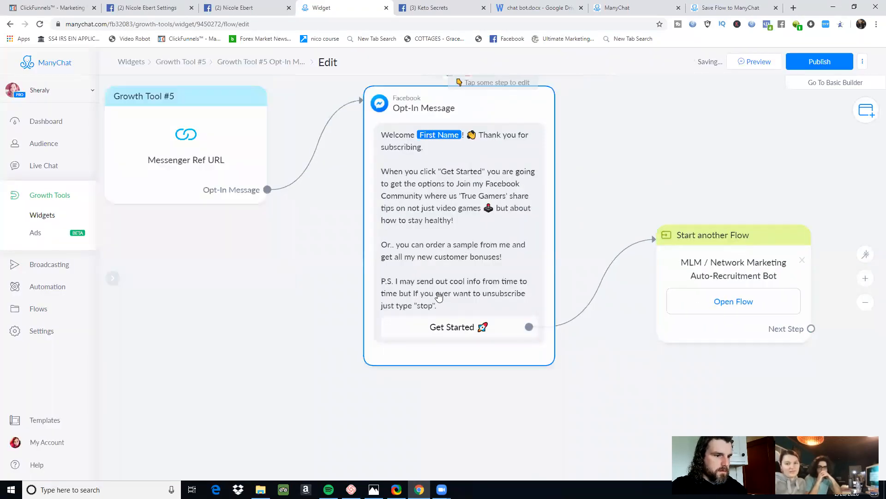
Step: Select and copy the Opt-In Message text, then publish Growth Tool #5
click(439, 297)
drag(173, 334, 113, 194)
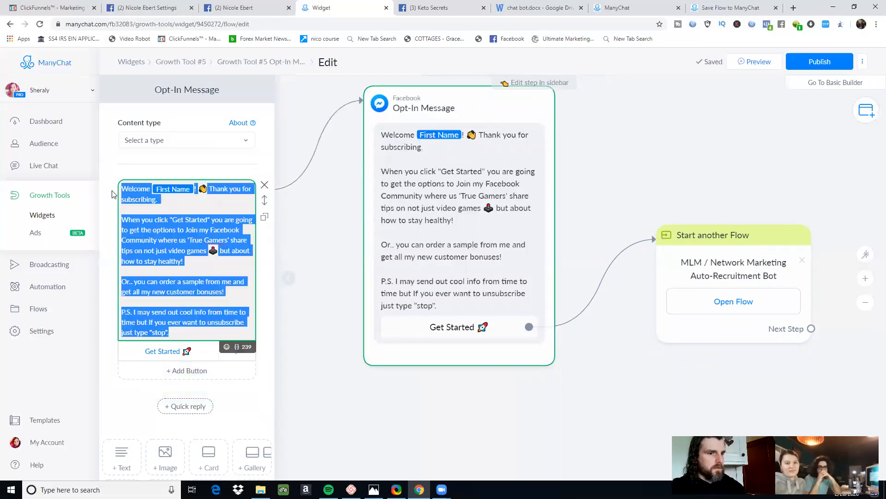
click(692, 170)
click(818, 61)
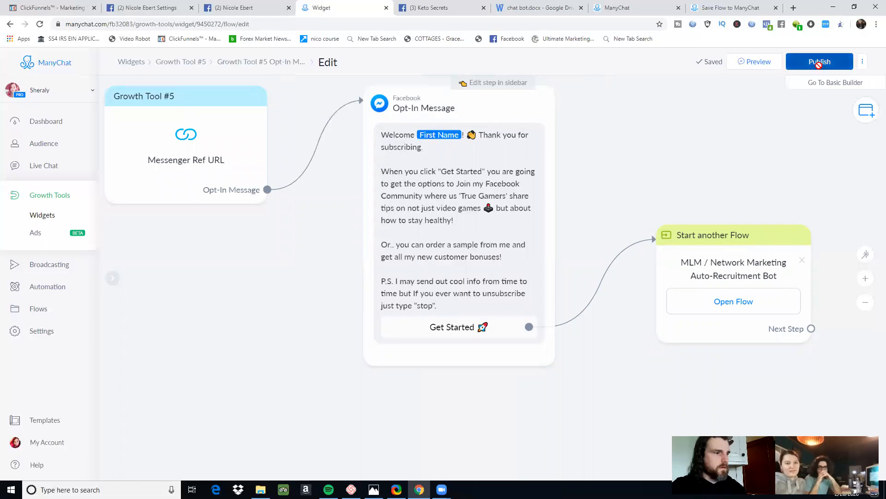
Step: Go to Automation > Default Reply > Welcome Message and edit its 'Thanks for reaching out' message
click(42, 287)
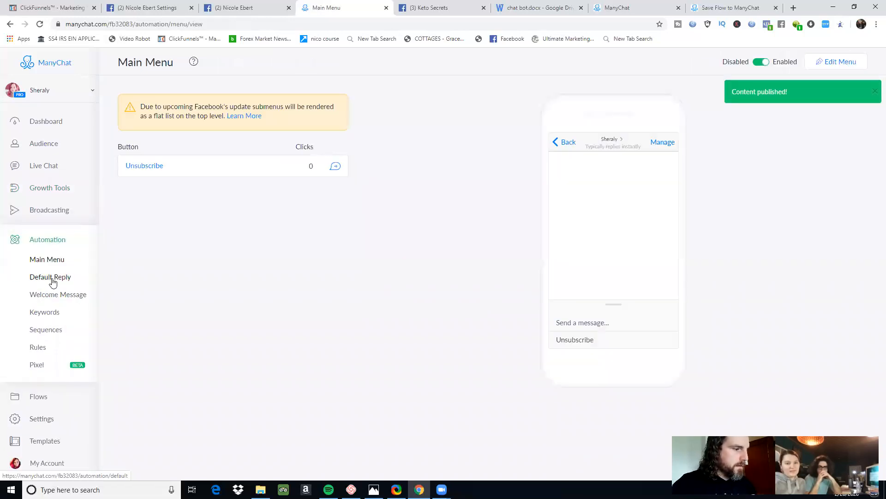
click(51, 278)
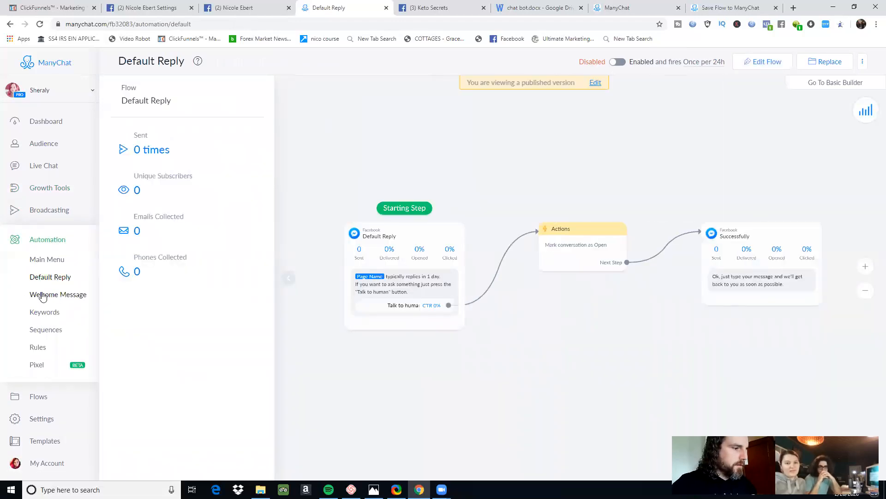
click(43, 296)
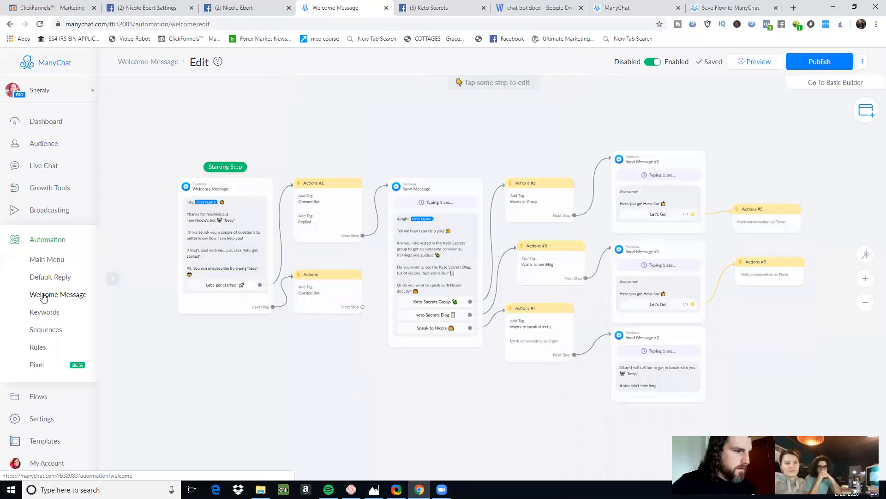
click(209, 260)
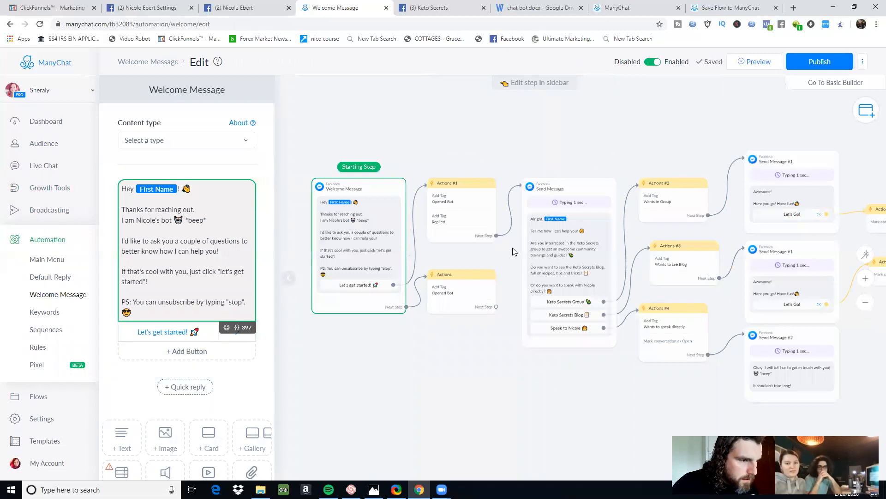
mouse_move(308, 241)
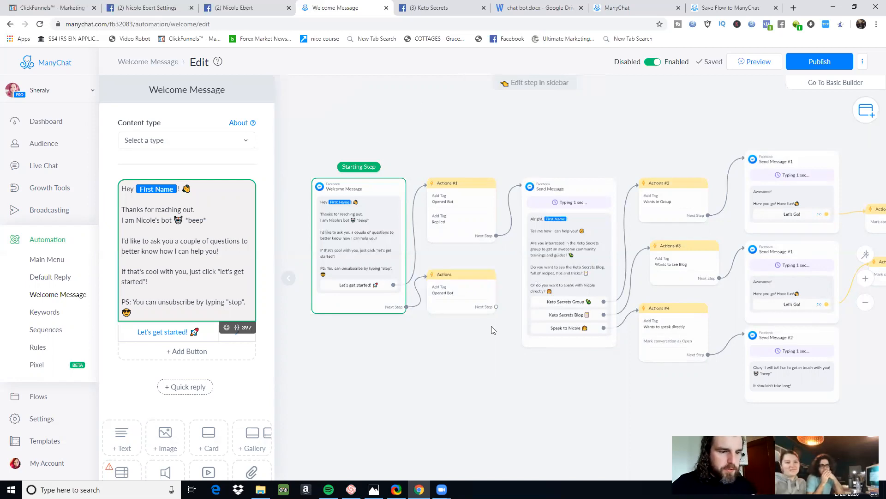
Step: Delete the Send Message step that follows the welcome message
mouse_move(369, 165)
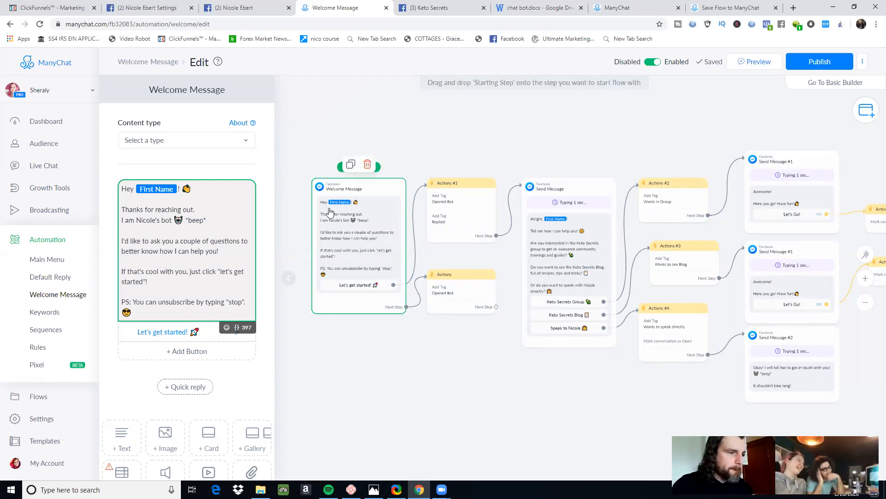
click(370, 165)
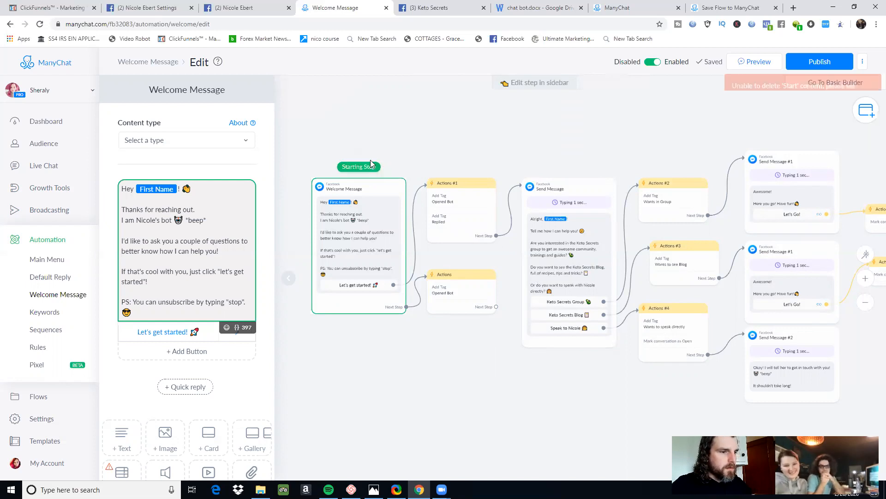
click(579, 126)
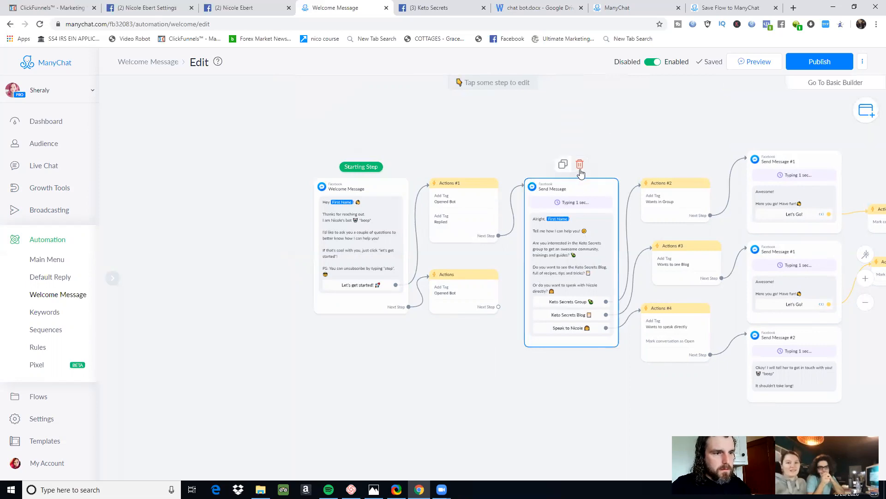
click(577, 166)
click(520, 106)
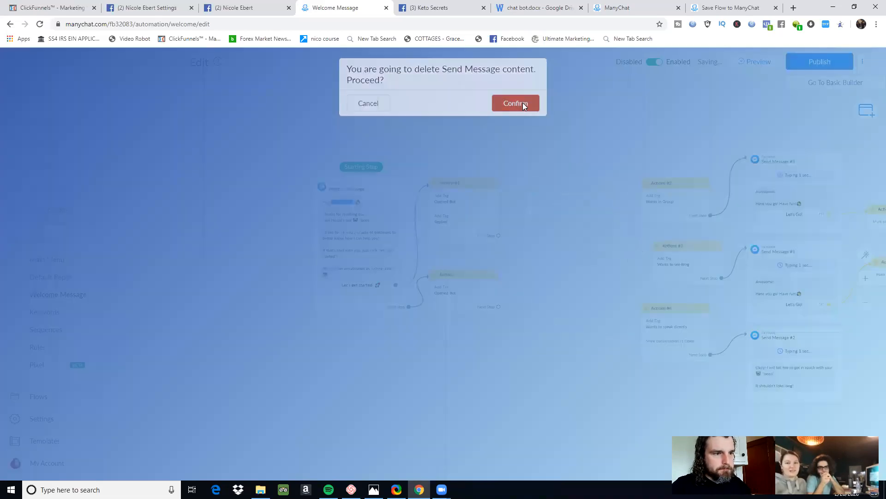
Step: Delete the Actions #2 and Actions #3 groups
mouse_move(688, 202)
click(686, 165)
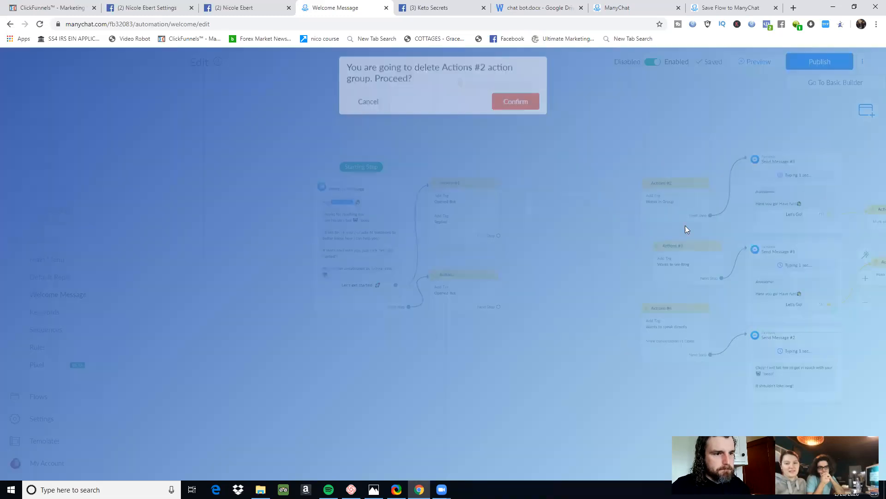
click(518, 104)
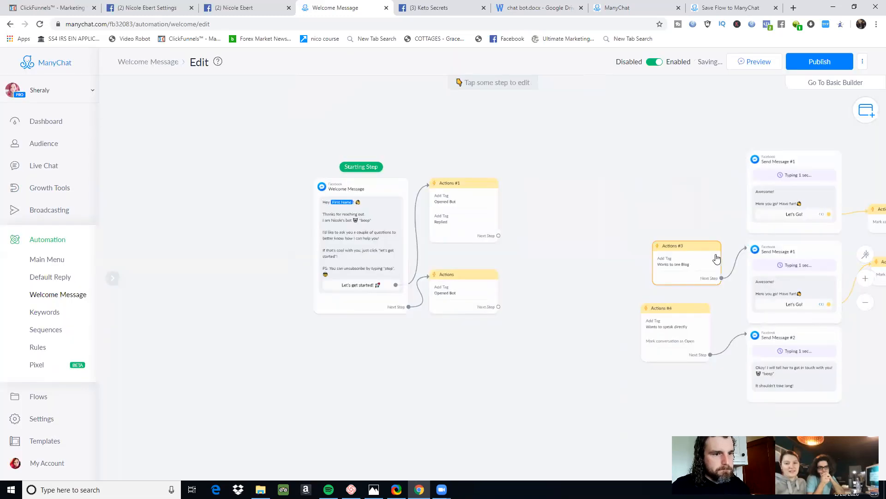
click(694, 227)
click(531, 107)
Step: Delete the Actions #1 group and the remaining plain Actions group
mouse_move(480, 178)
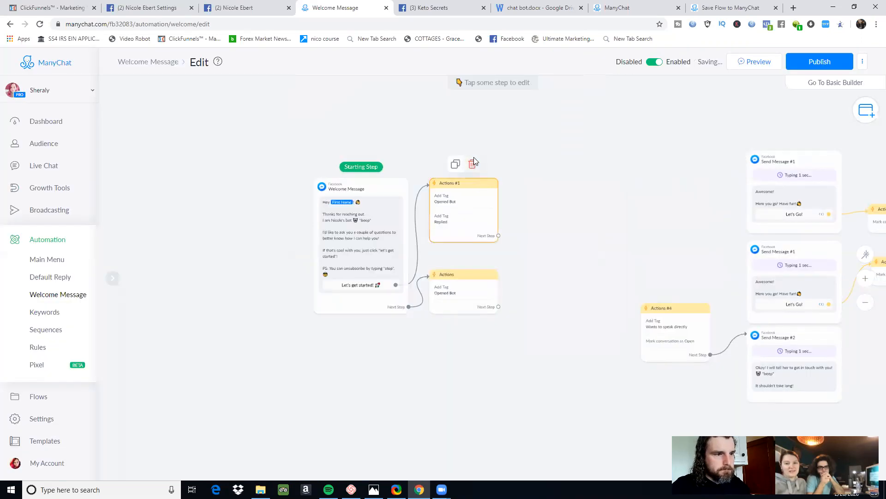
click(473, 162)
click(510, 111)
mouse_move(475, 286)
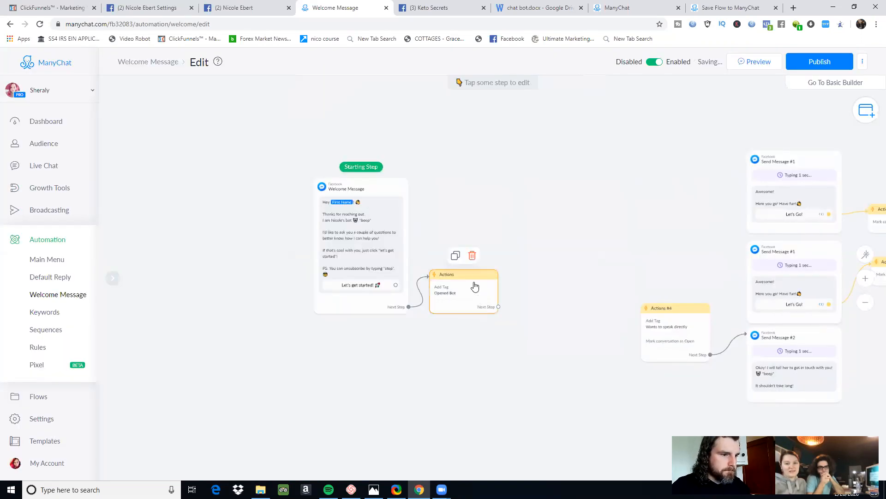
click(471, 258)
click(515, 108)
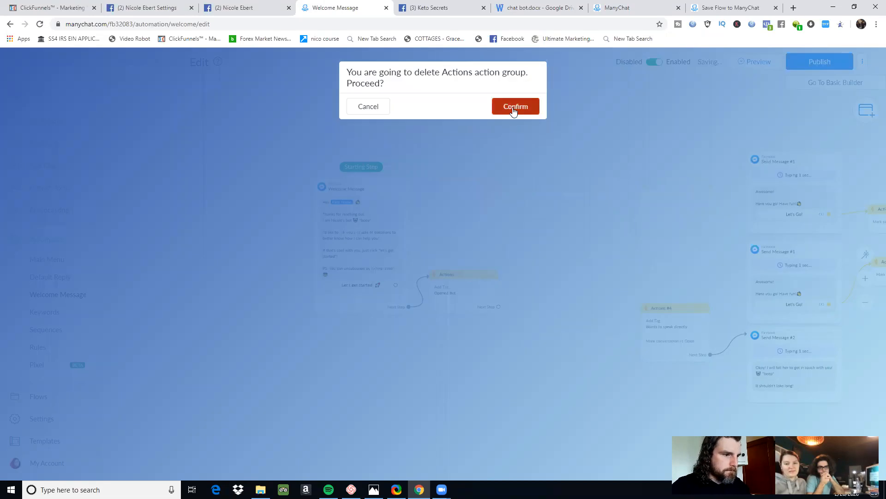
click(373, 265)
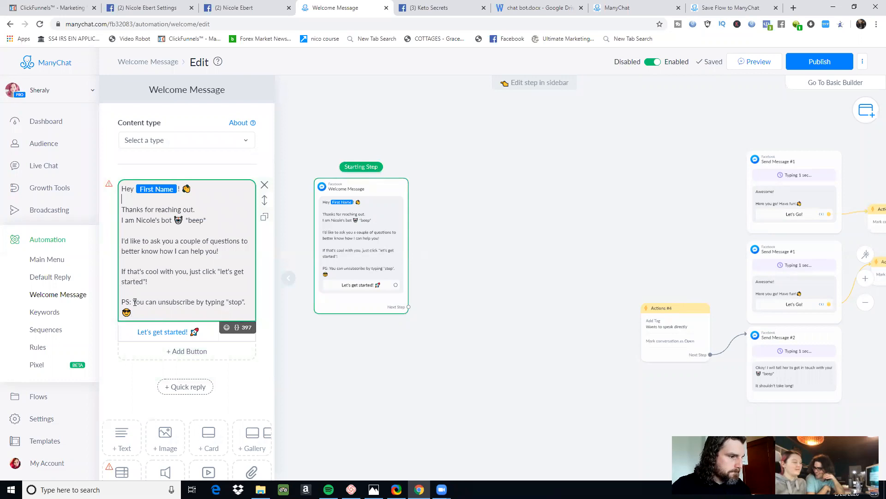
Step: Replace the welcome text with the pasted 'Thank you for subscribing' opt-in message and drag out its button connector
right_click(125, 217)
click(134, 223)
click(173, 254)
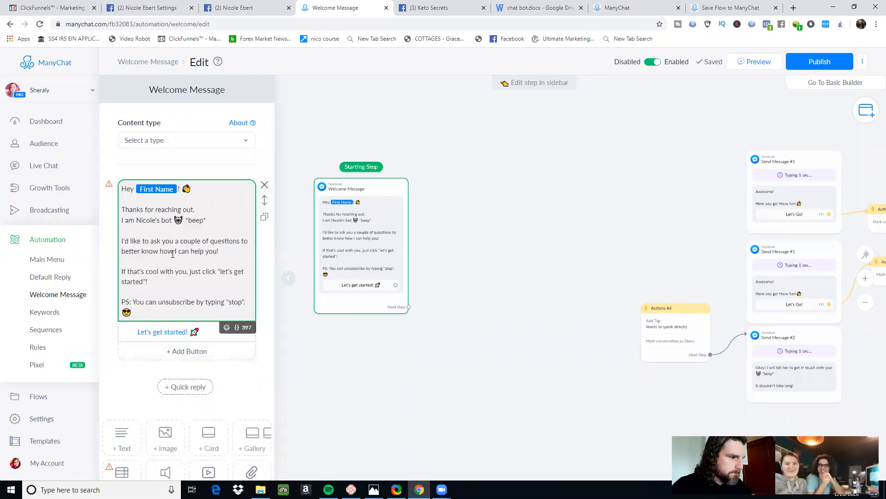
key(BackSpace)
key(BackSpace)
key(BackSpace)
key(BackSpace)
key(BackSpace)
key(BackSpace)
key(BackSpace)
key(BackSpace)
key(BackSpace)
key(BackSpace)
key(BackSpace)
key(BackSpace)
key(BackSpace)
key(BackSpace)
key(BackSpace)
key(BackSpace)
key(BackSpace)
key(BackSpace)
key(BackSpace)
key(BackSpace)
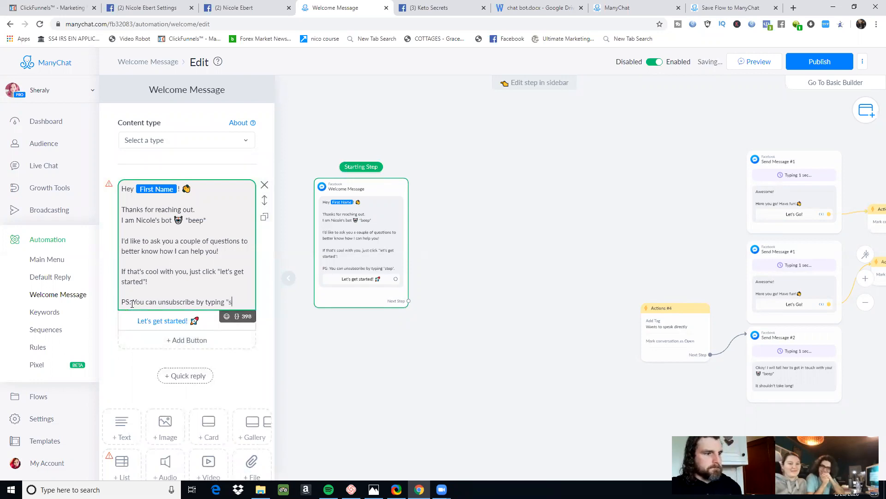
key(BackSpace)
key(BackSpace)
key(BackSpace)
key(BackSpace)
key(BackSpace)
key(BackSpace)
key(BackSpace)
key(BackSpace)
key(BackSpace)
key(BackSpace)
key(BackSpace)
key(BackSpace)
key(BackSpace)
key(BackSpace)
key(BackSpace)
key(BackSpace)
key(BackSpace)
key(BackSpace)
key(BackSpace)
key(BackSpace)
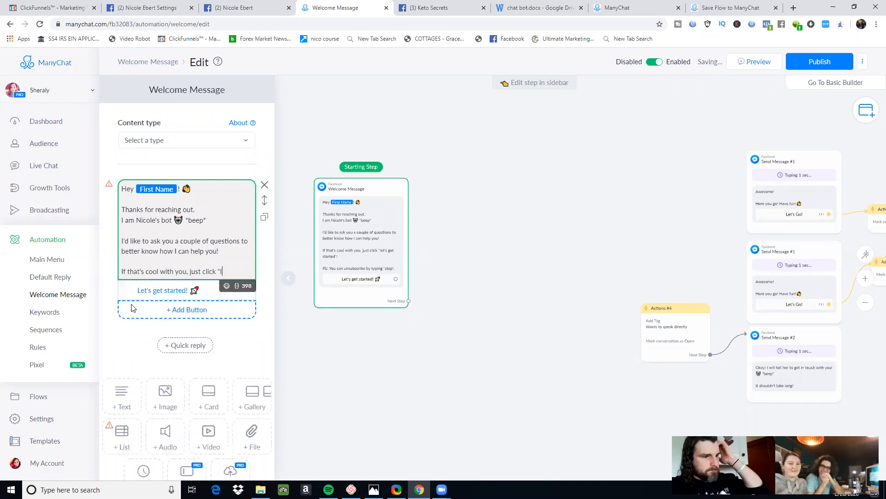
key(BackSpace)
key(BackSpace)
key(BackSpace)
key(BackSpace)
key(BackSpace)
key(BackSpace)
key(BackSpace)
key(BackSpace)
key(BackSpace)
key(BackSpace)
key(BackSpace)
key(BackSpace)
key(BackSpace)
key(BackSpace)
key(BackSpace)
key(BackSpace)
key(BackSpace)
key(BackSpace)
key(BackSpace)
key(BackSpace)
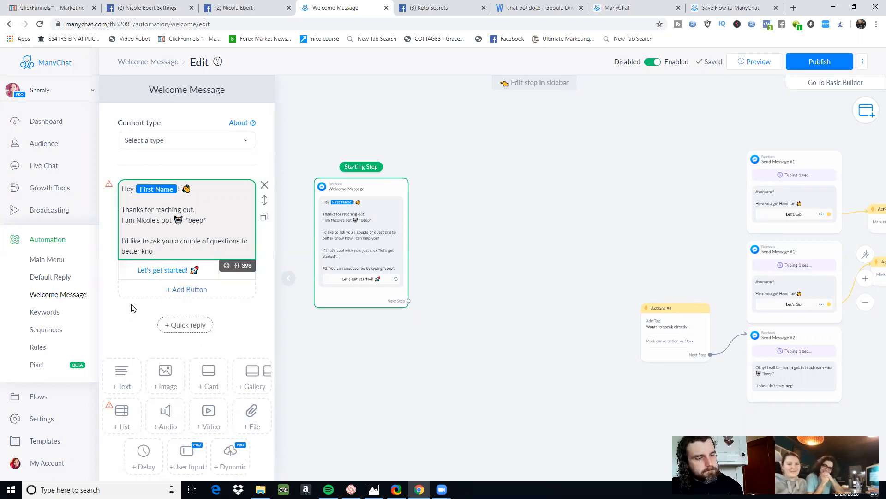
key(BackSpace)
key(BackSpace)
key(BackSpace)
key(BackSpace)
key(BackSpace)
key(BackSpace)
key(BackSpace)
key(BackSpace)
key(BackSpace)
key(BackSpace)
key(BackSpace)
key(BackSpace)
key(BackSpace)
key(BackSpace)
key(BackSpace)
key(BackSpace)
key(BackSpace)
key(BackSpace)
key(BackSpace)
key(BackSpace)
key(BackSpace)
key(BackSpace)
key(BackSpace)
key(BackSpace)
key(BackSpace)
key(BackSpace)
key(BackSpace)
key(BackSpace)
key(BackSpace)
key(BackSpace)
key(BackSpace)
key(BackSpace)
key(BackSpace)
key(BackSpace)
key(BackSpace)
key(BackSpace)
key(BackSpace)
key(BackSpace)
key(BackSpace)
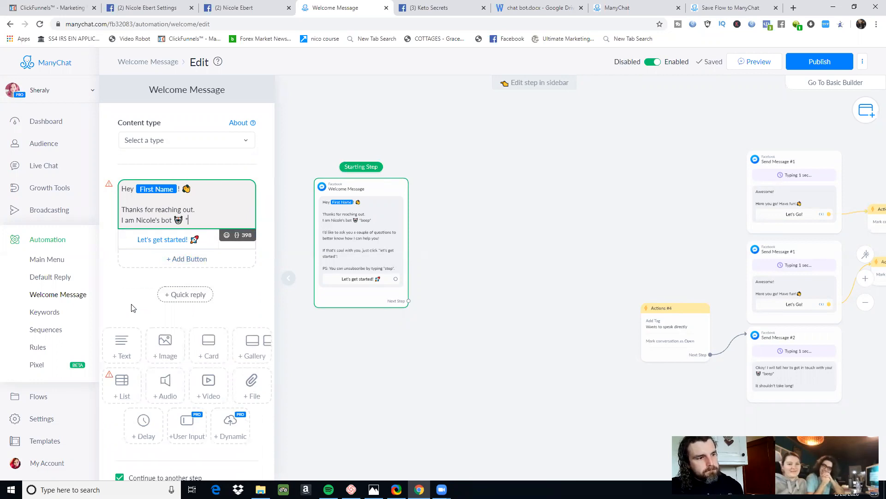
key(ctrl+a)
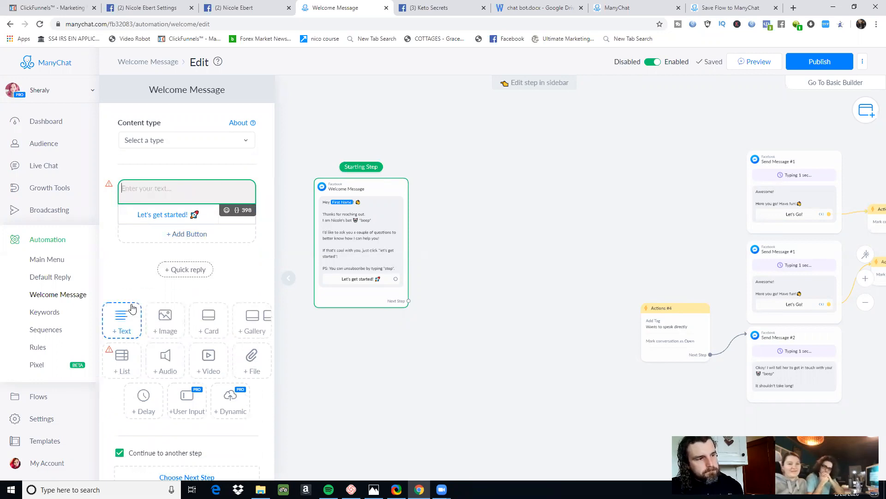
text(Welcome First Name! 👋 Thank you for subscribing.  When you click "Get Started" you are going to get the options to Join my Facebook Community where us 'True Gamers' share tips on not just video games 🕹 but about how to stay healthy!  Or.. you can order a sample from me and get all my new customer bonuses!  P.S. I may send out cool info from time to time but If you ever want to unsubscribe just type "stop".)
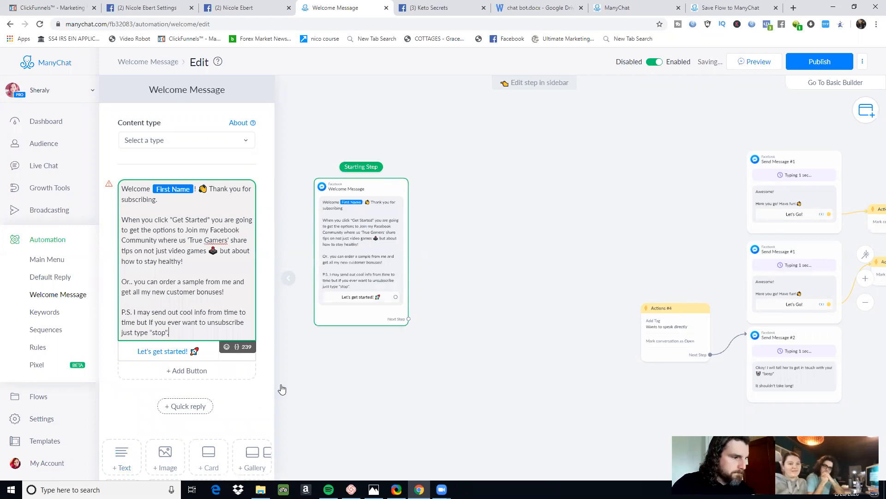
drag(396, 297, 463, 252)
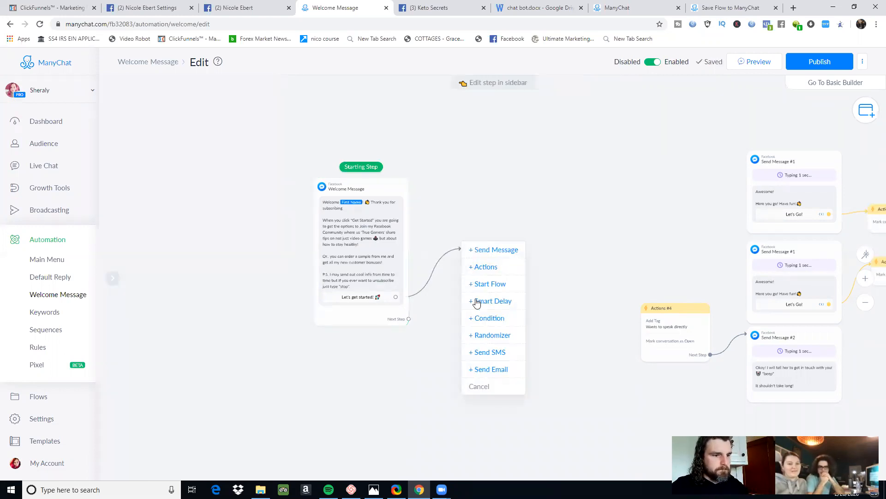
Step: Add a Start another Flow step running the MLM / Network Marketing Auto-Recruitment Bot flow after the welcome
click(488, 283)
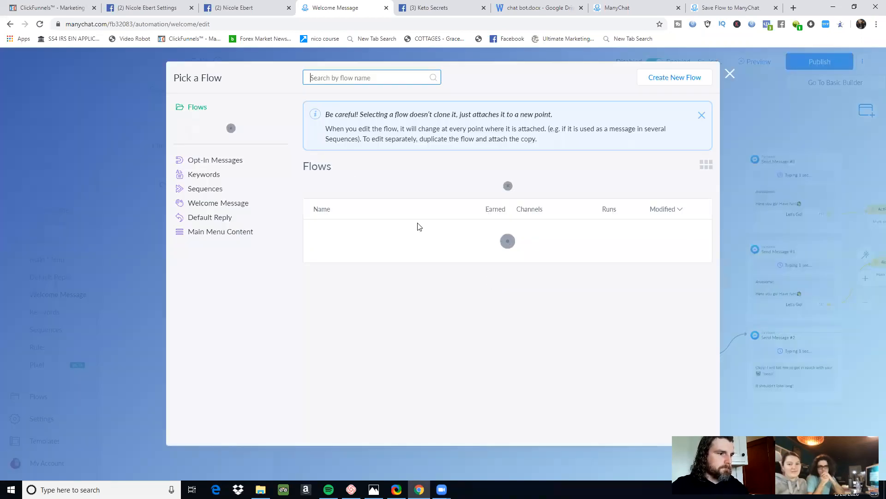
click(351, 190)
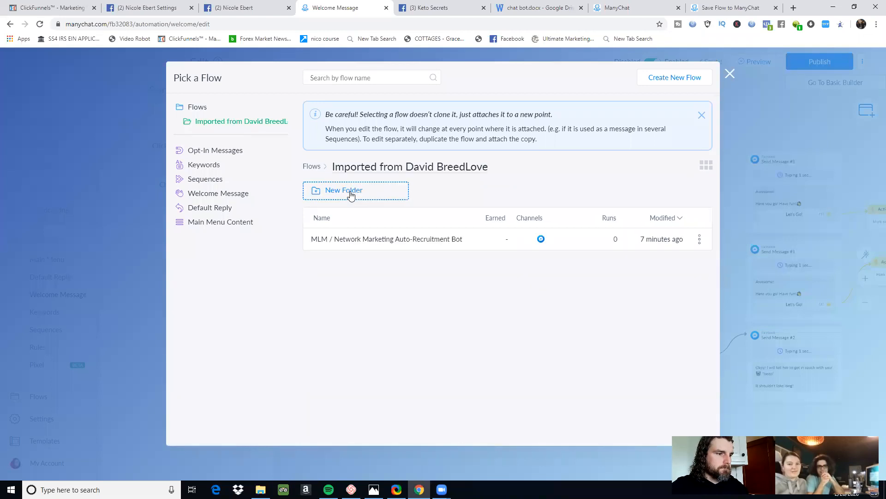
click(348, 238)
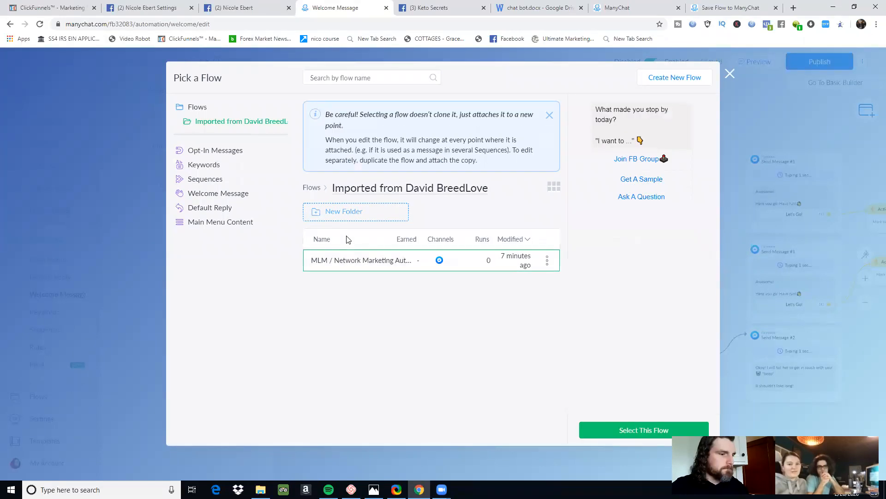
click(362, 266)
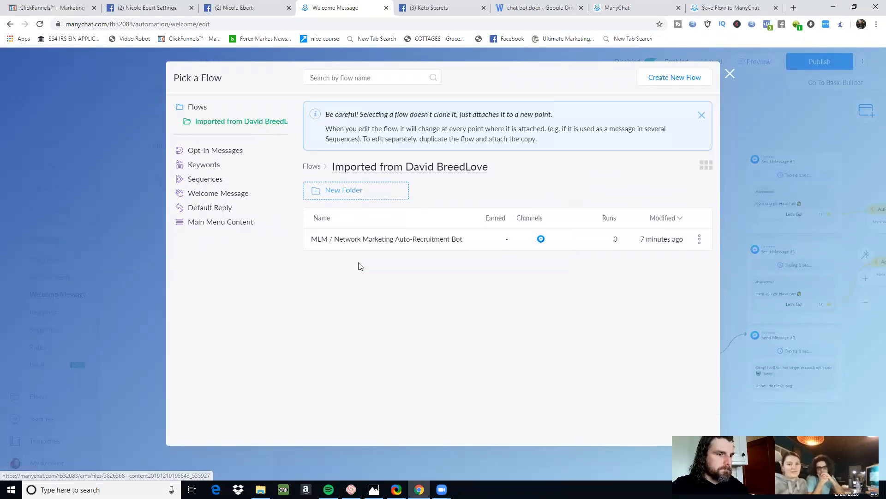
click(387, 249)
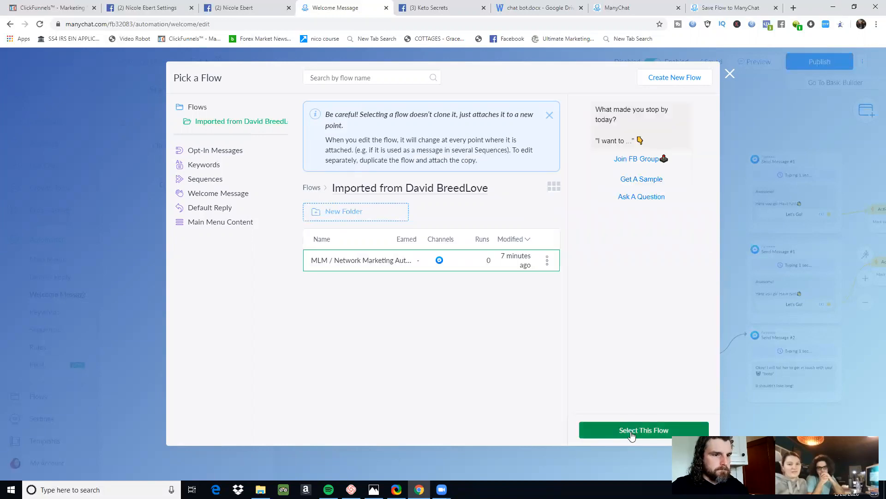
click(632, 434)
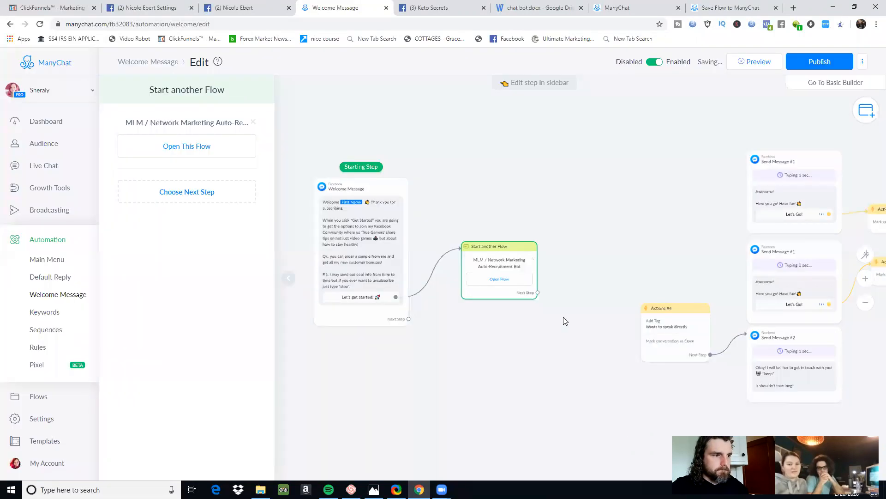
drag(524, 329, 380, 347)
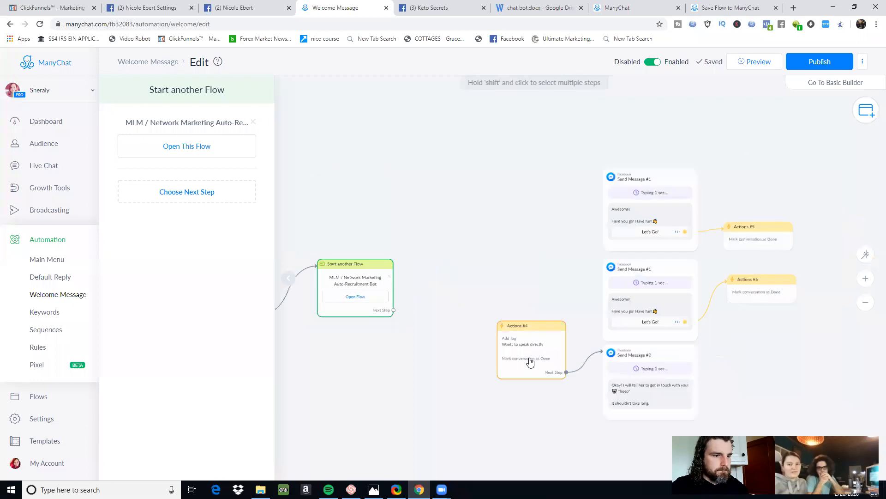
Step: Delete the Actions #4 step and both Send Message #1 steps
click(540, 309)
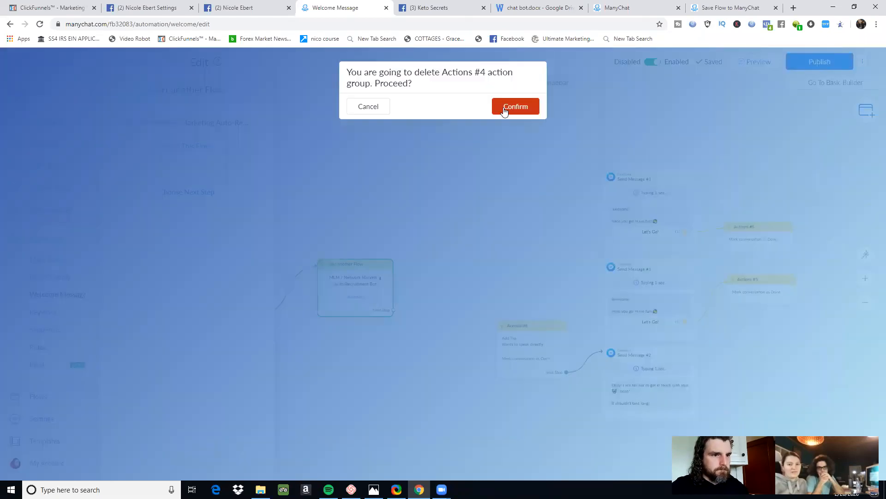
click(505, 110)
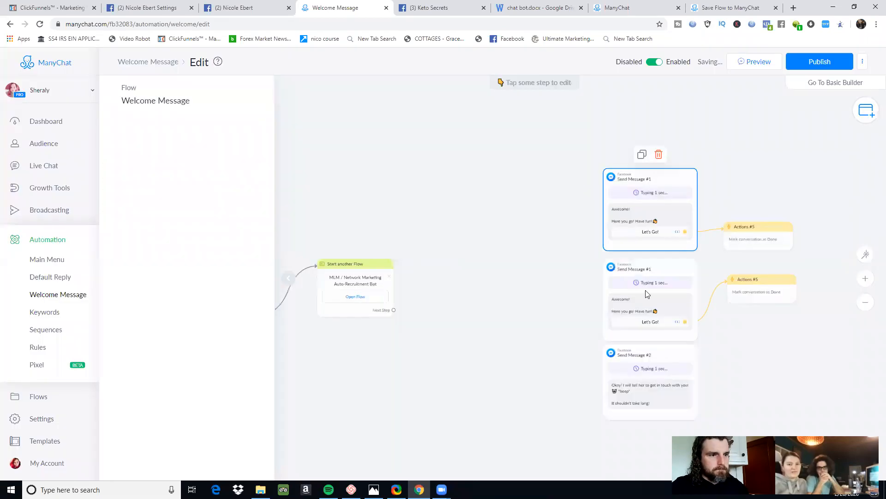
click(524, 105)
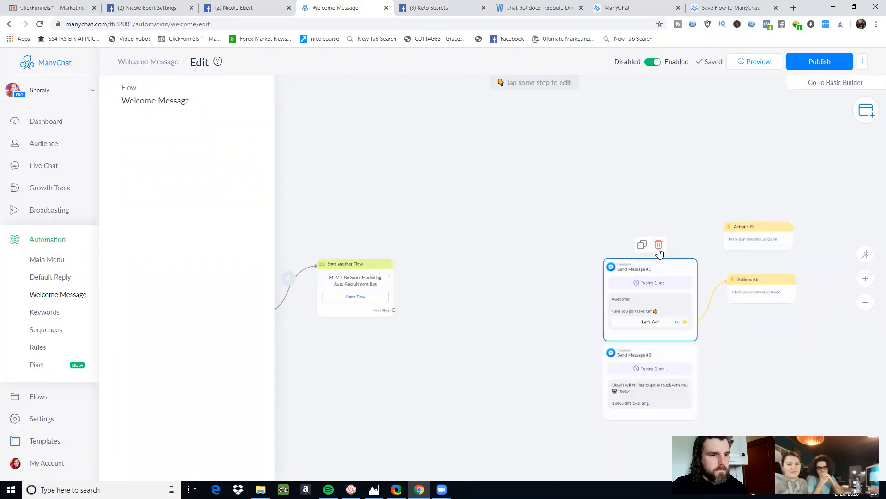
click(659, 244)
click(528, 108)
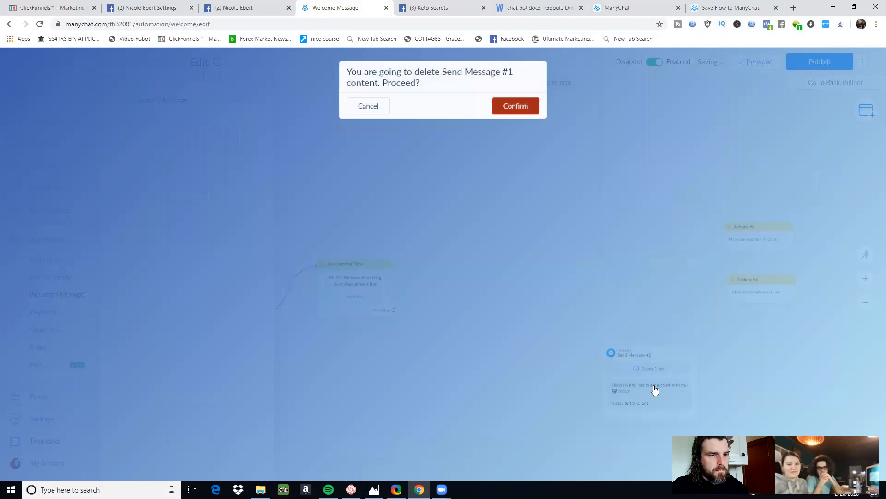
Step: Delete Send Message #2 and both Actions #5 steps, then publish the Welcome Message flow
mouse_move(660, 340)
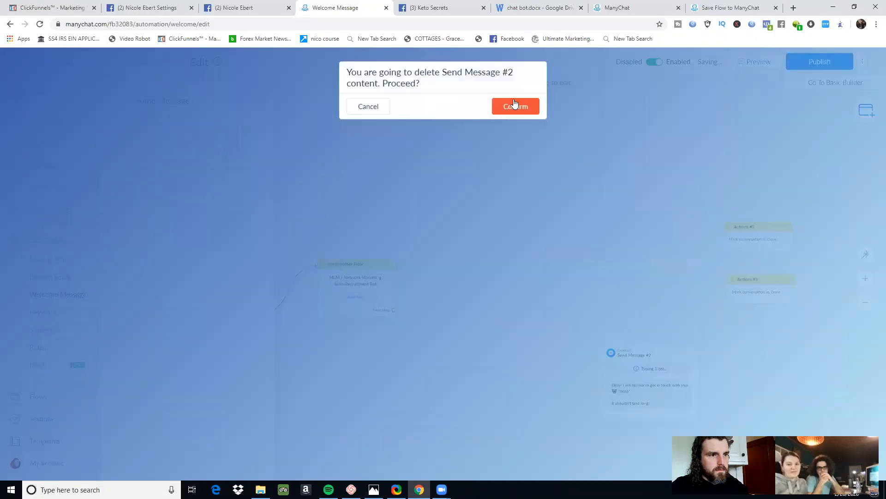
click(515, 104)
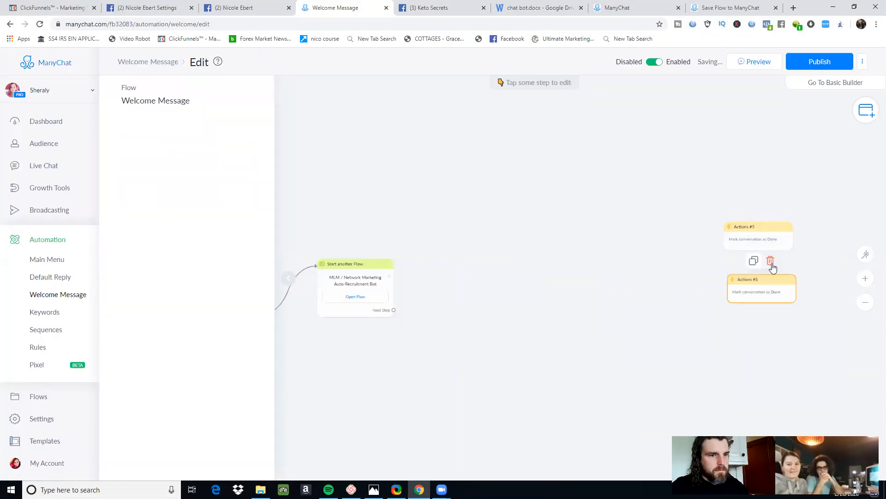
click(770, 261)
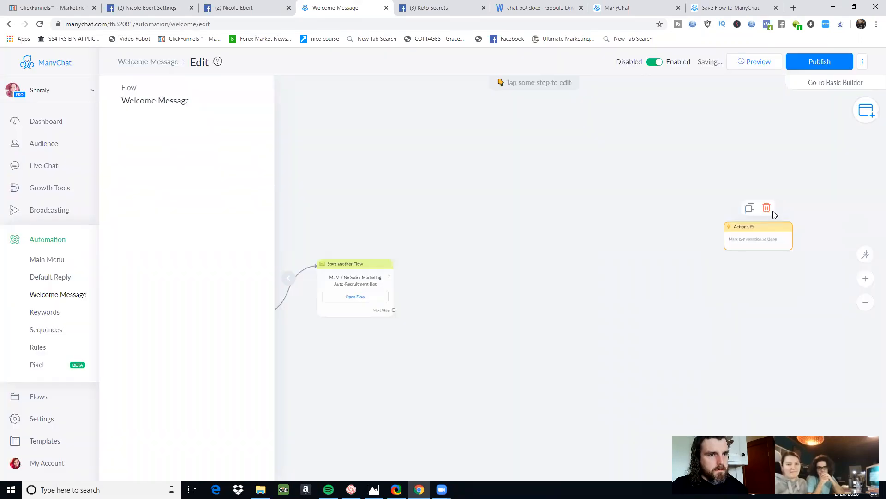
click(514, 108)
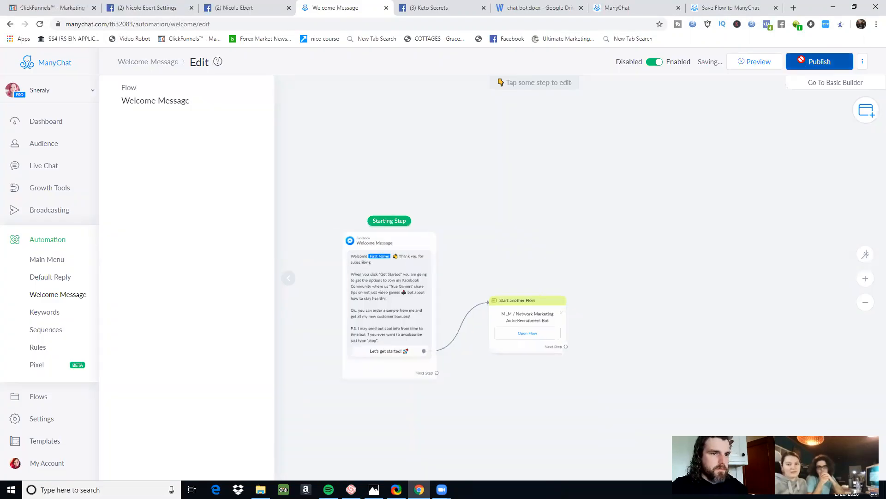
click(802, 59)
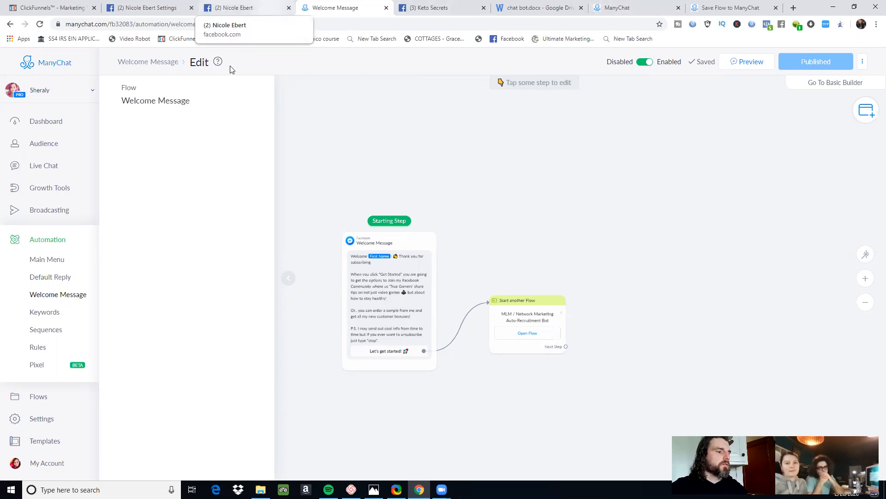
click(233, 9)
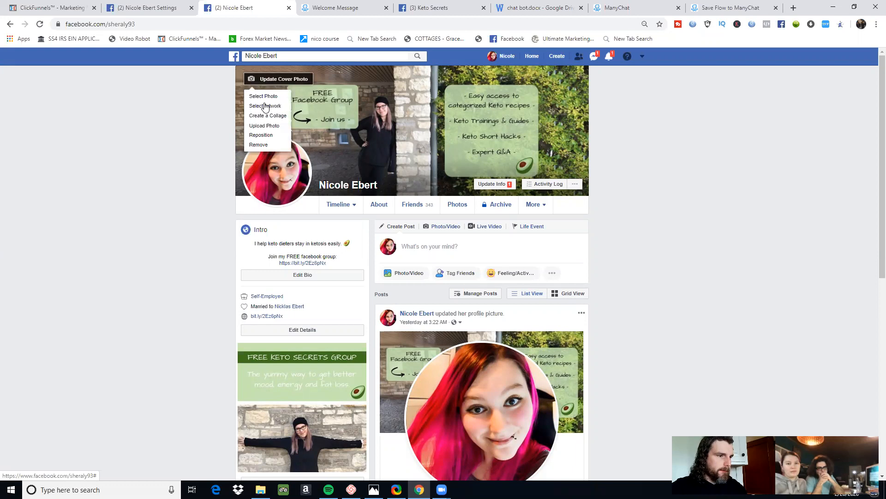
Step: Upload NICOLE COVER PHOTO from Desktop > LEAD MAGNETS as the new cover photo
click(262, 125)
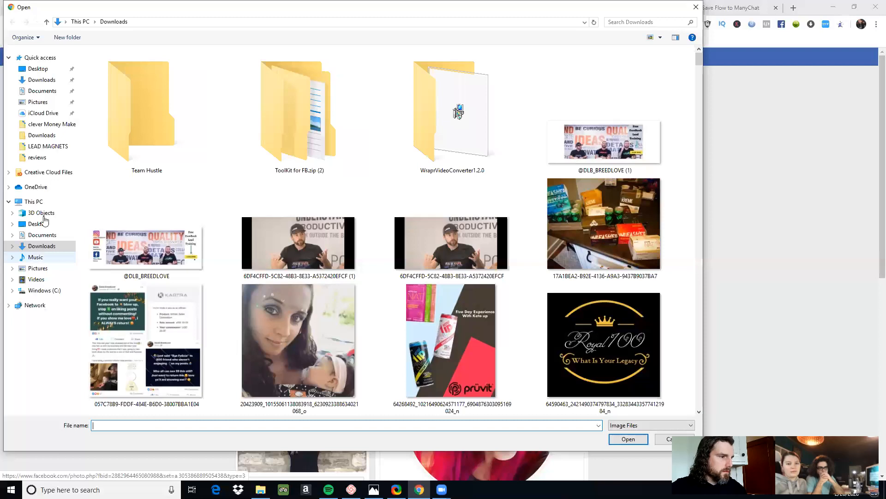
click(38, 224)
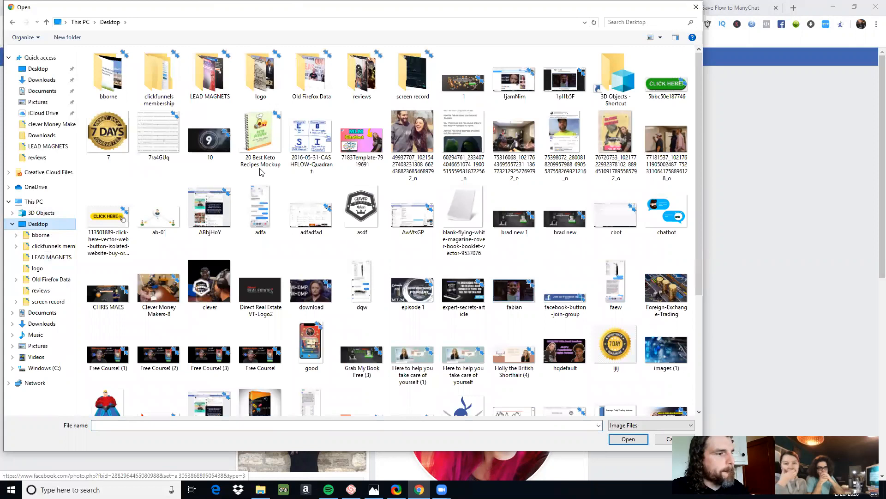
click(213, 88)
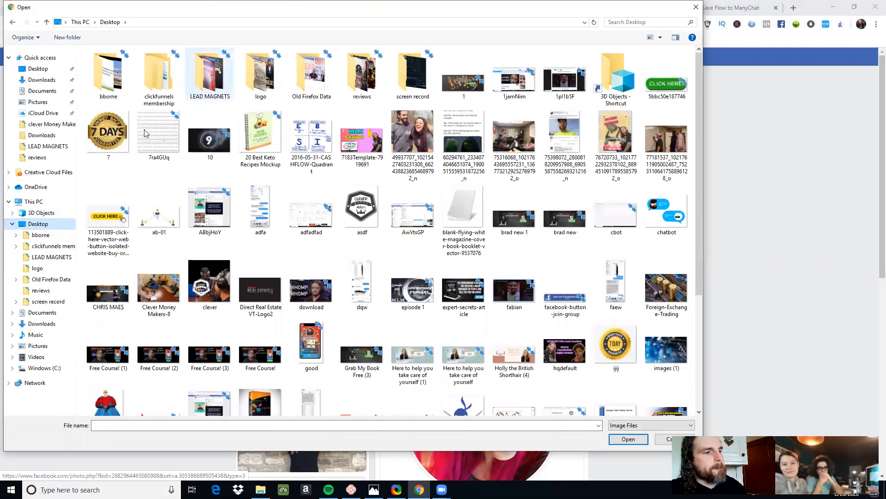
key(Return)
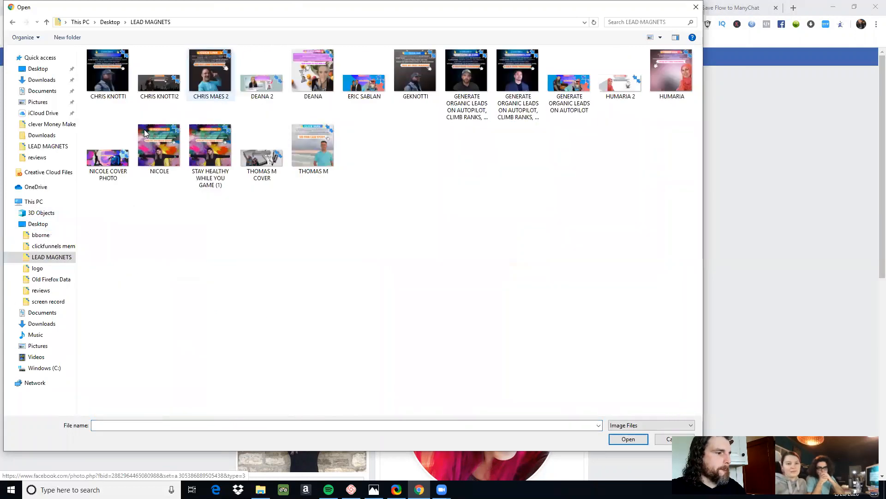
click(113, 163)
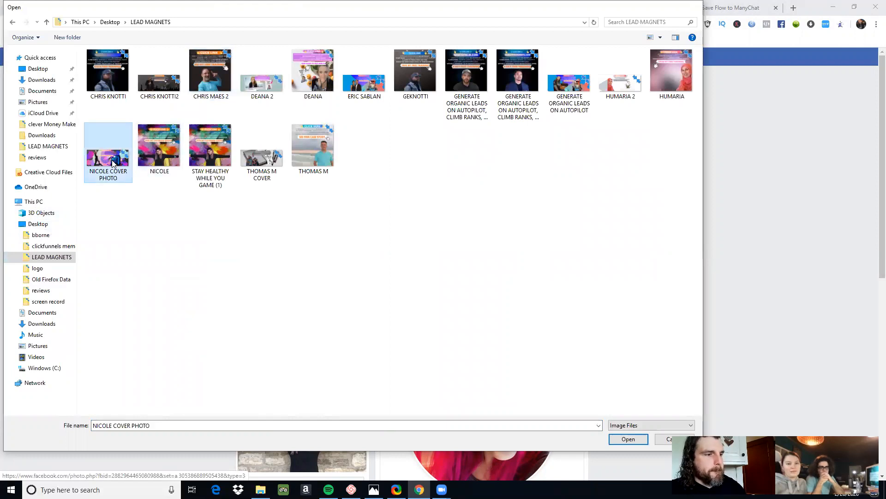
double_click(114, 163)
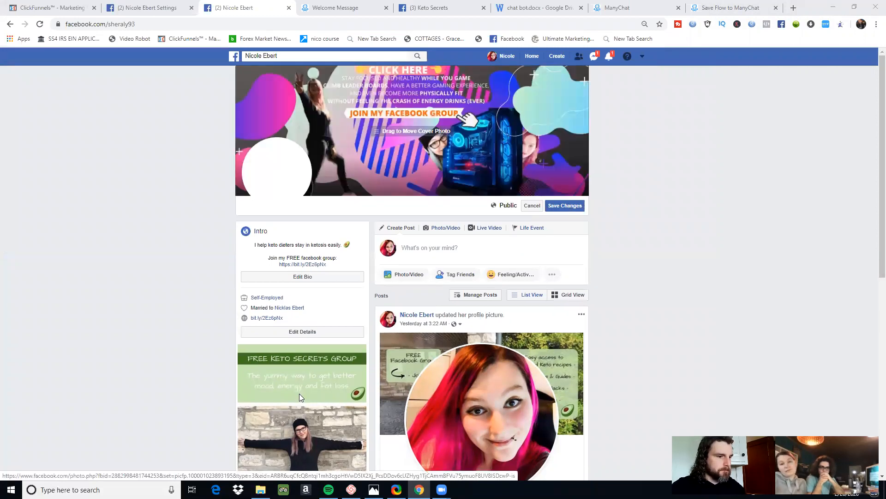
click(300, 397)
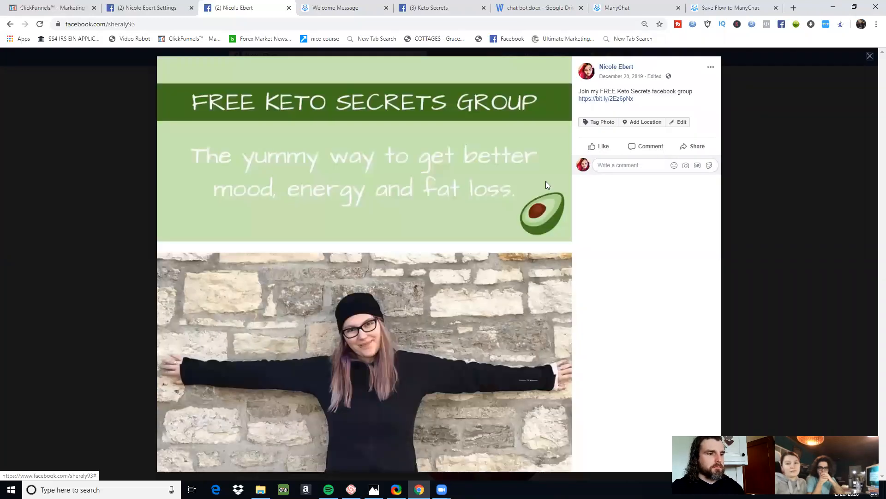
click(546, 181)
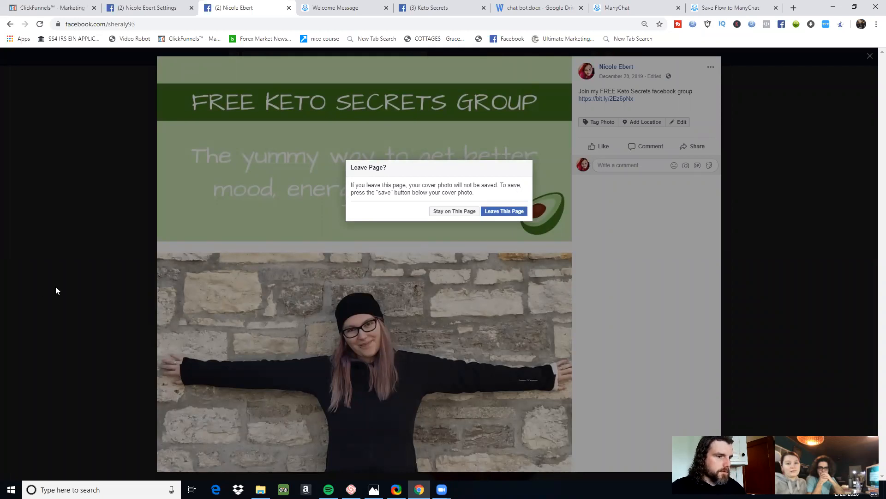
Step: Stay on the page and save the NICOLE gaming image as the profile cover
click(445, 212)
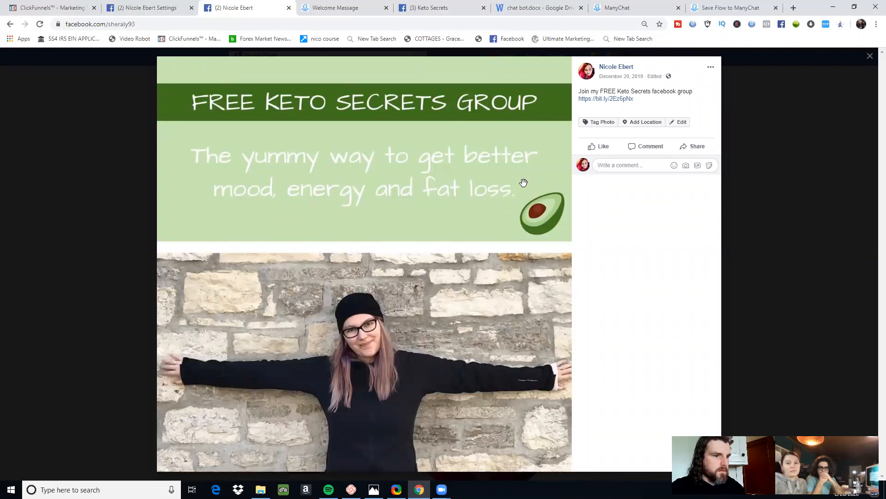
key(Escape)
click(557, 207)
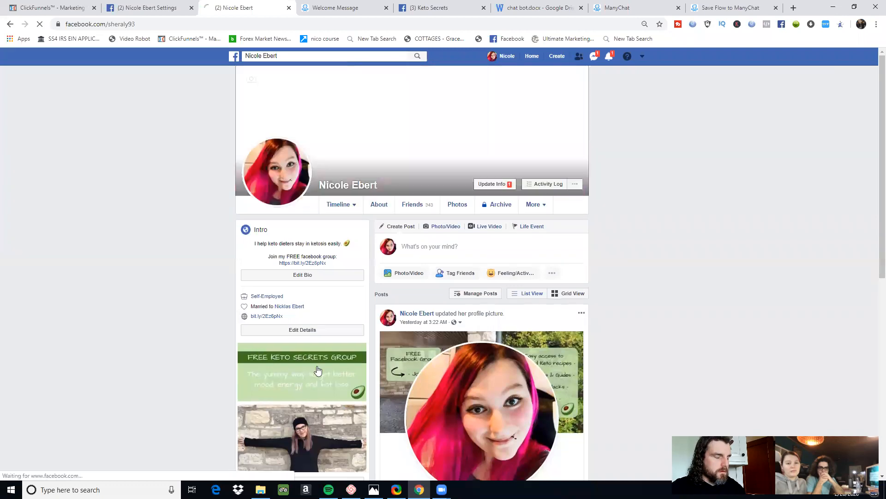
scroll(318, 370, down, 2)
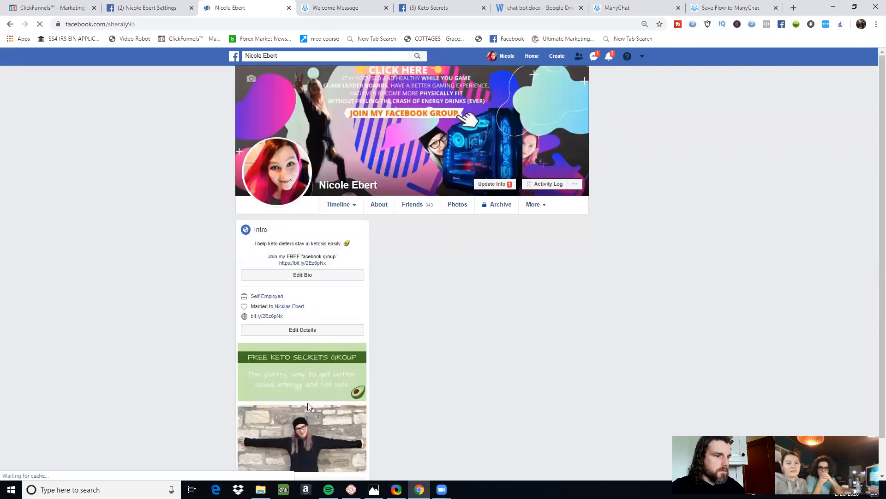
scroll(308, 407, down, 2)
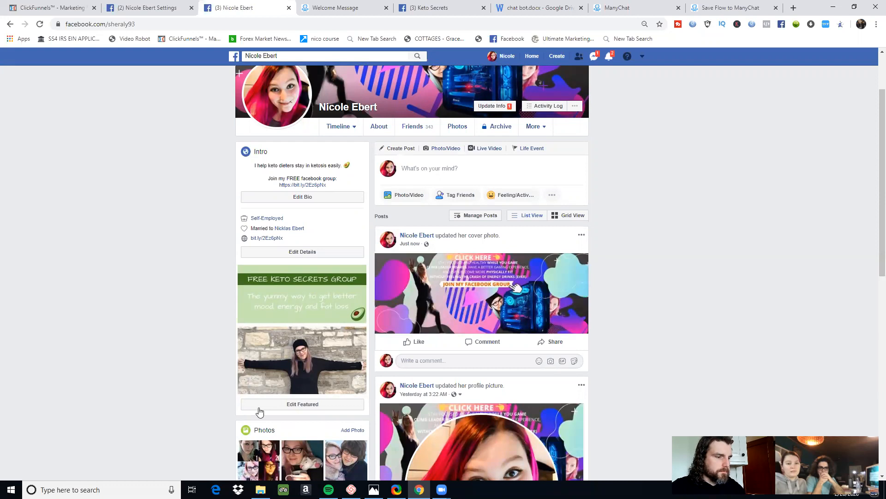
Step: Replace the old Keto featured photo with the uploaded NICOLE image and save
click(279, 408)
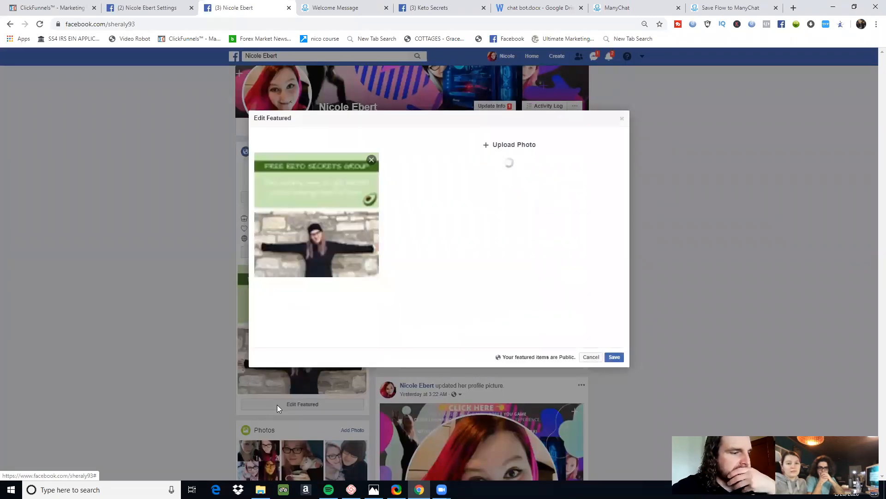
click(371, 162)
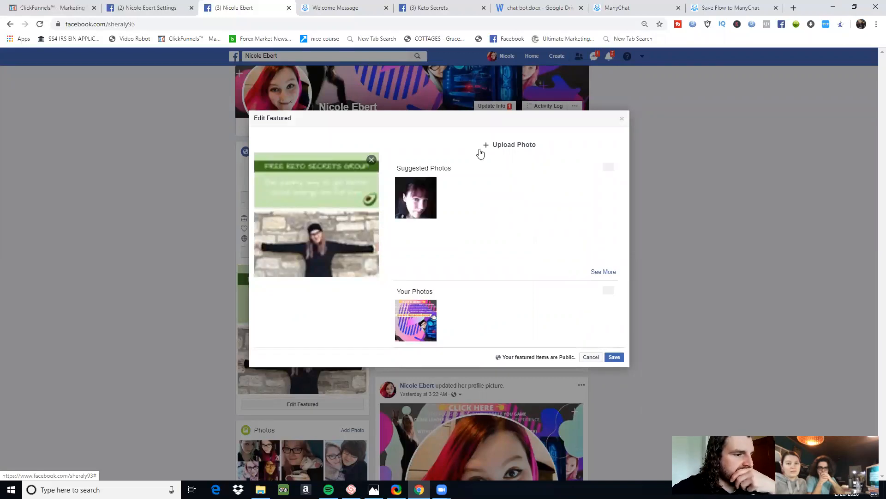
click(499, 148)
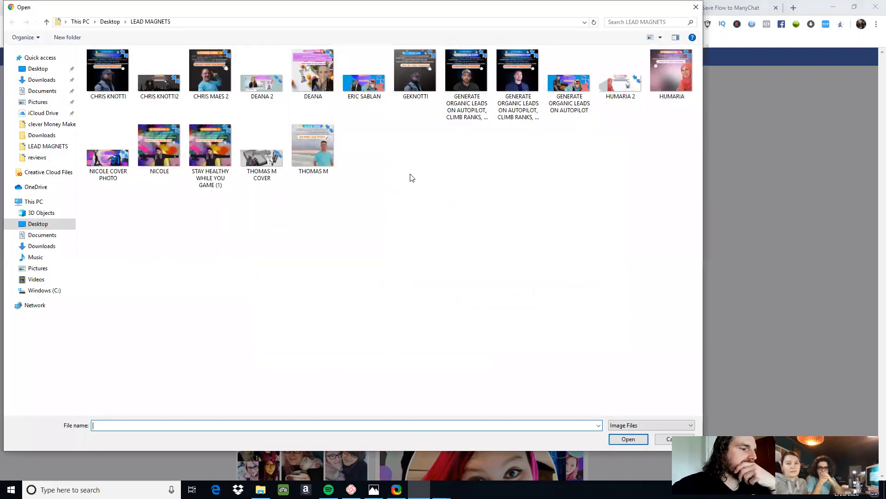
click(157, 148)
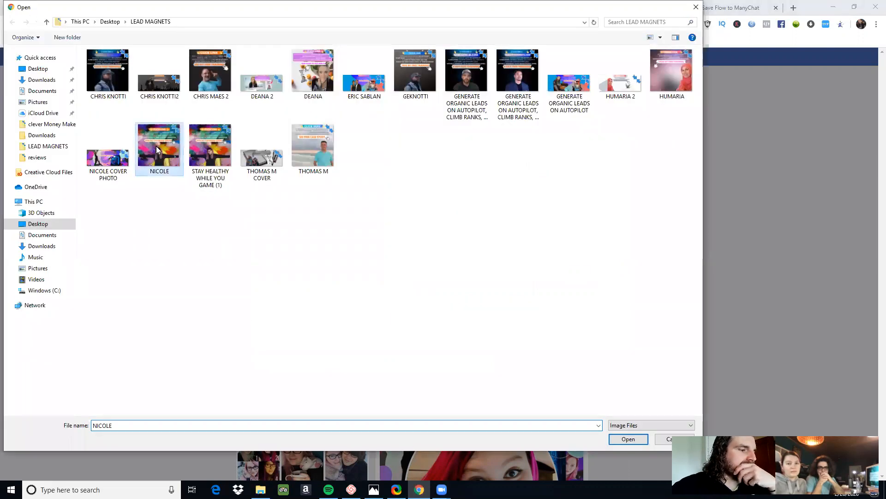
double_click(156, 146)
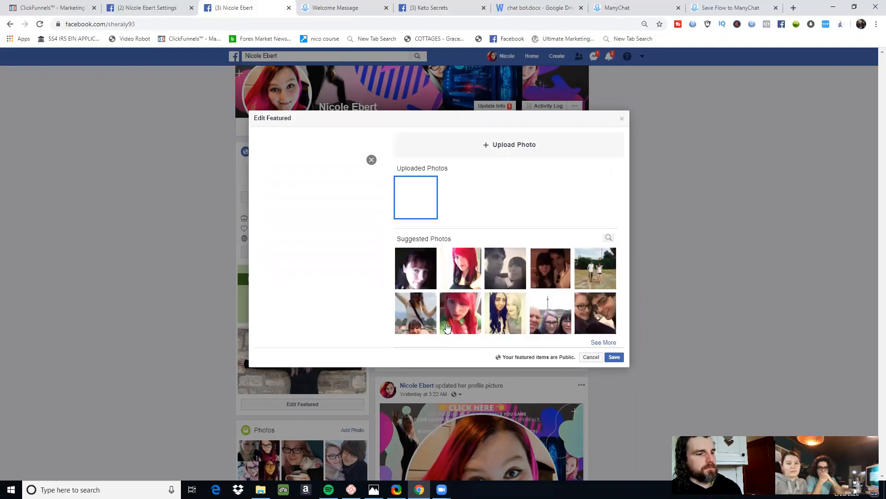
click(615, 358)
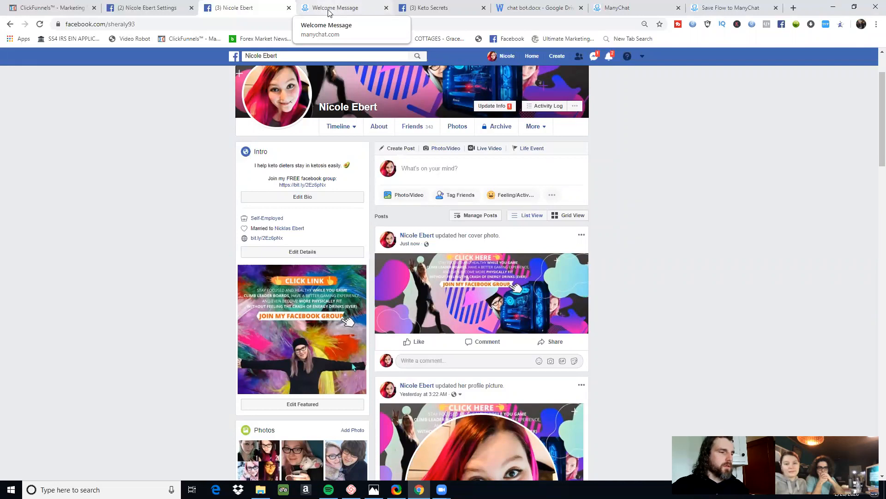
Step: Rename Growth Tool #5 to 'FB Lead Magnet' and save it
click(330, 11)
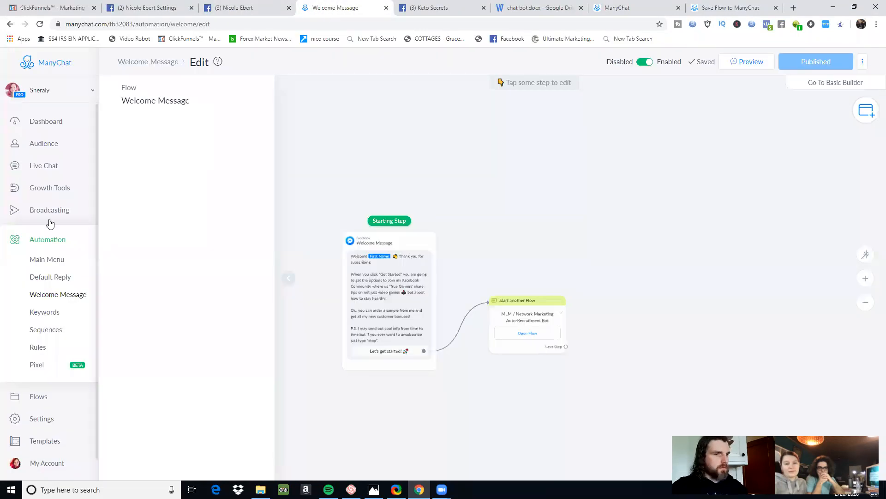
click(31, 191)
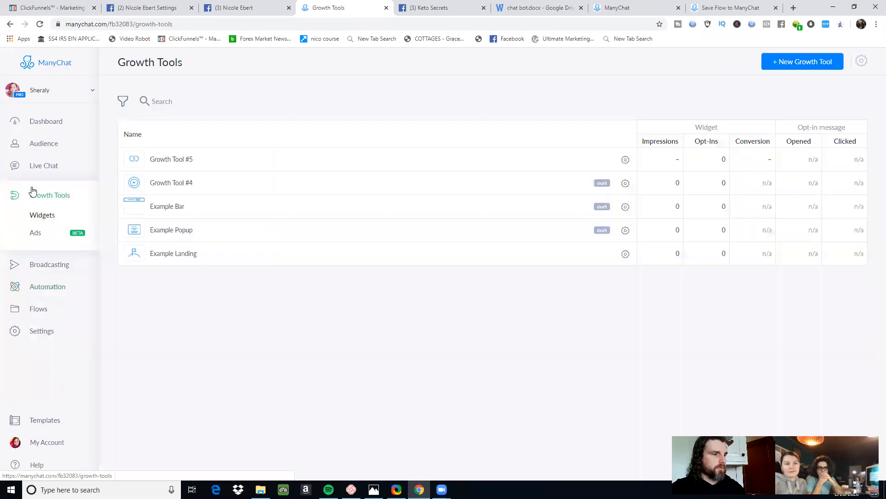
click(167, 159)
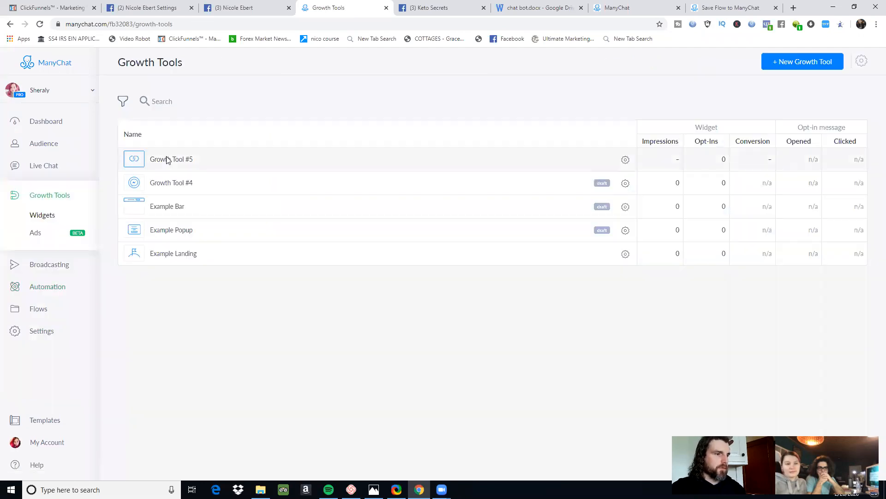
click(200, 64)
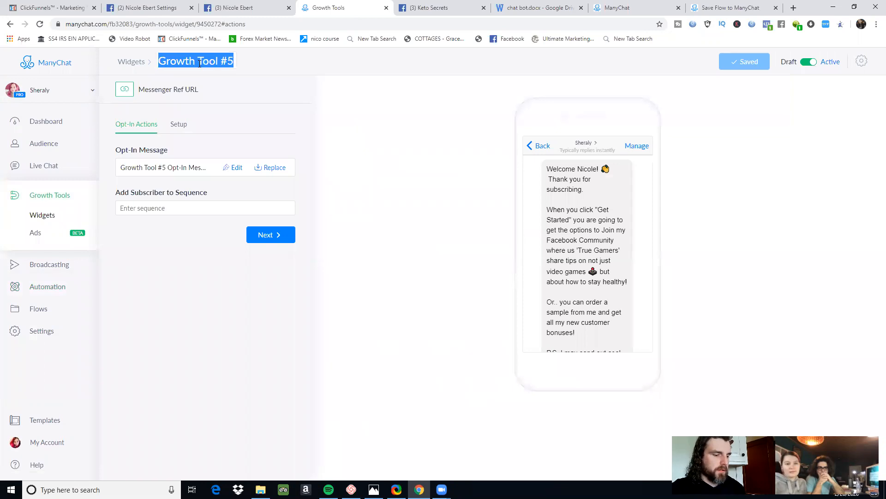
text(FB)
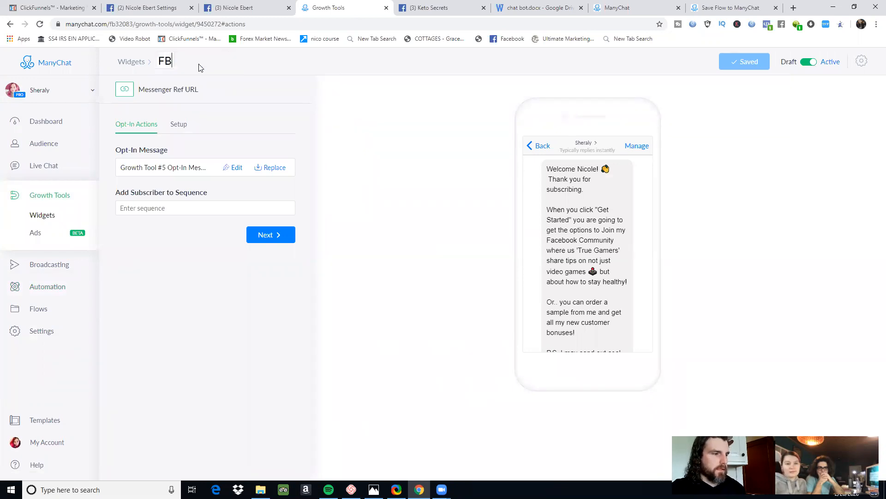
text( Lead Magnet)
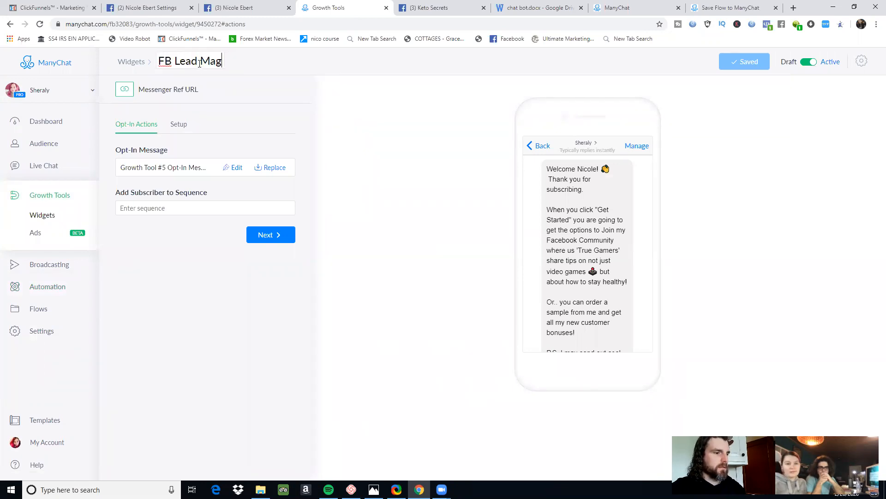
click(262, 237)
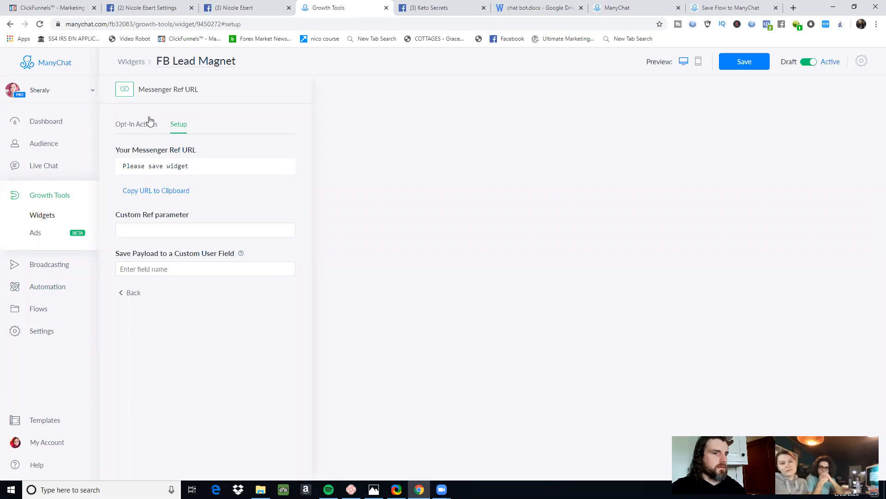
click(736, 63)
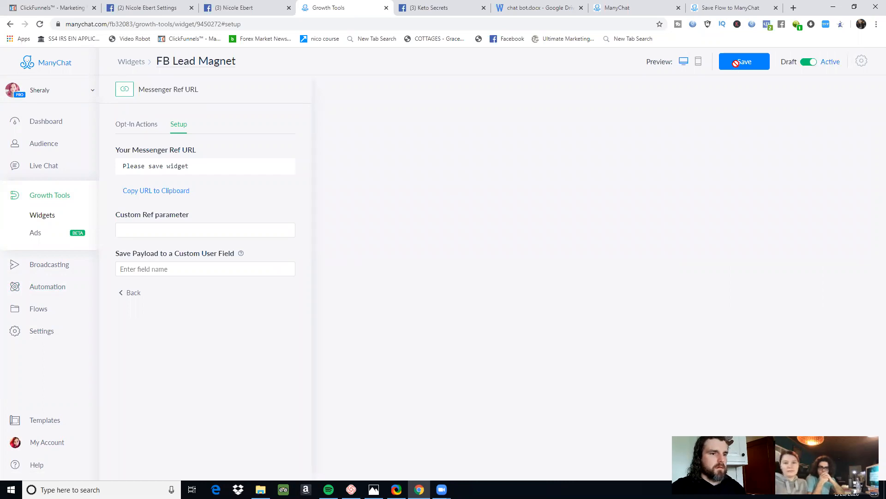
Step: Copy the FB Lead Magnet widget's Messenger ref URL from its Setup step
click(138, 128)
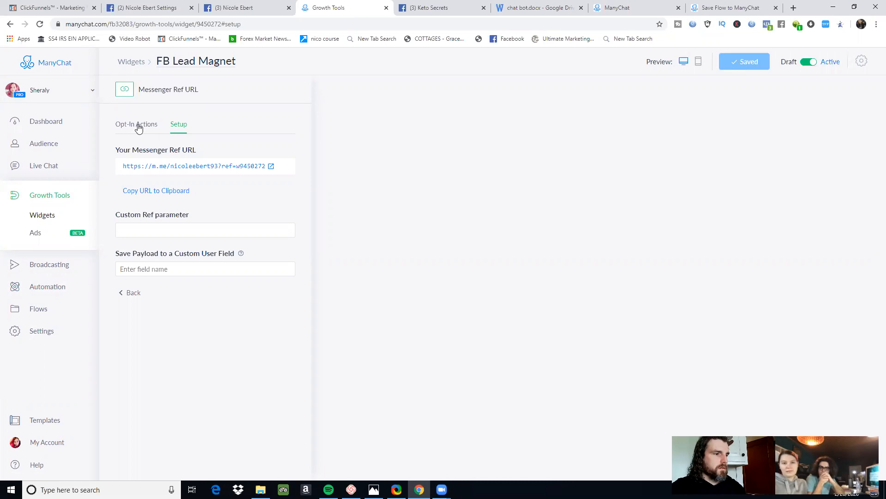
click(178, 130)
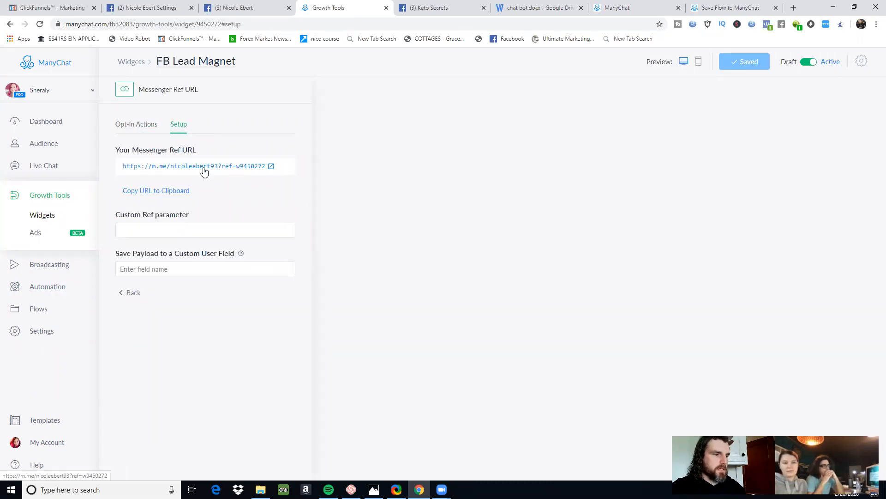
click(156, 191)
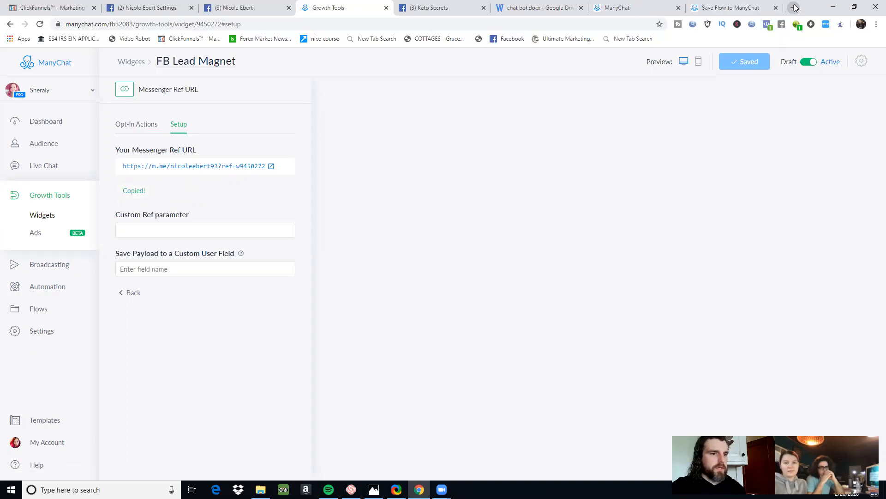
Step: Go to bitly.com in a new browser tab
key(ctrl+t)
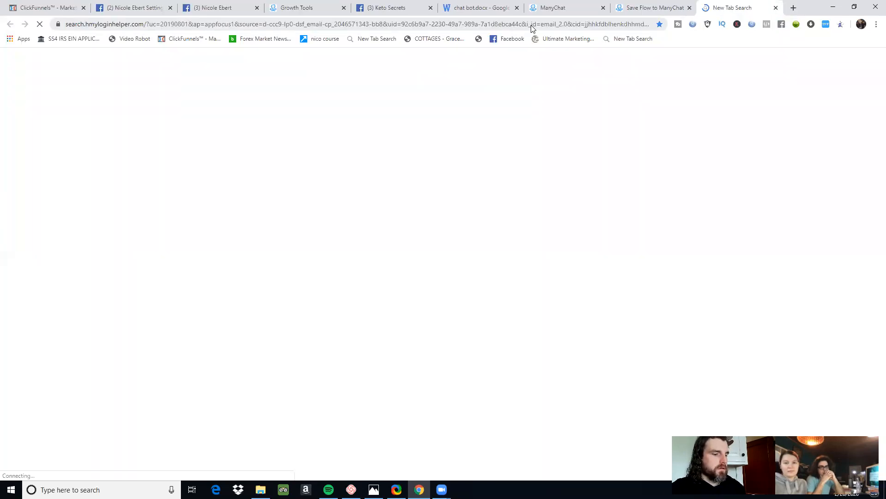
click(531, 25)
text(bitl)
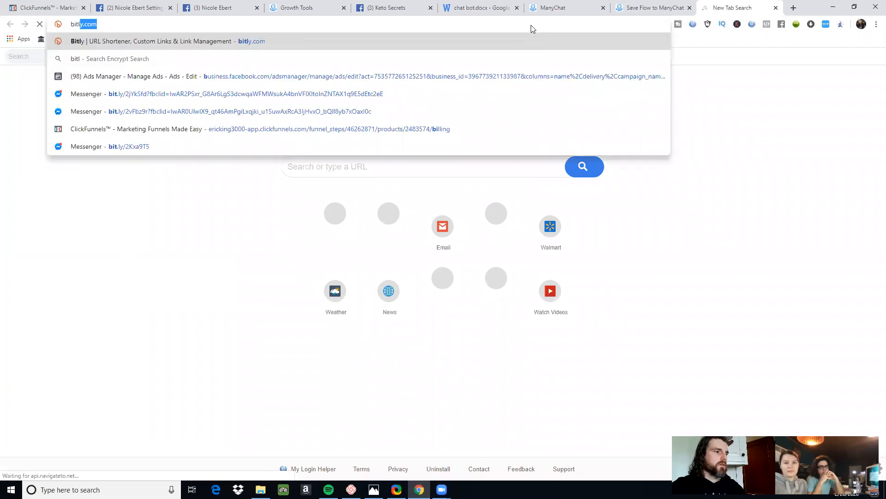
key(Return)
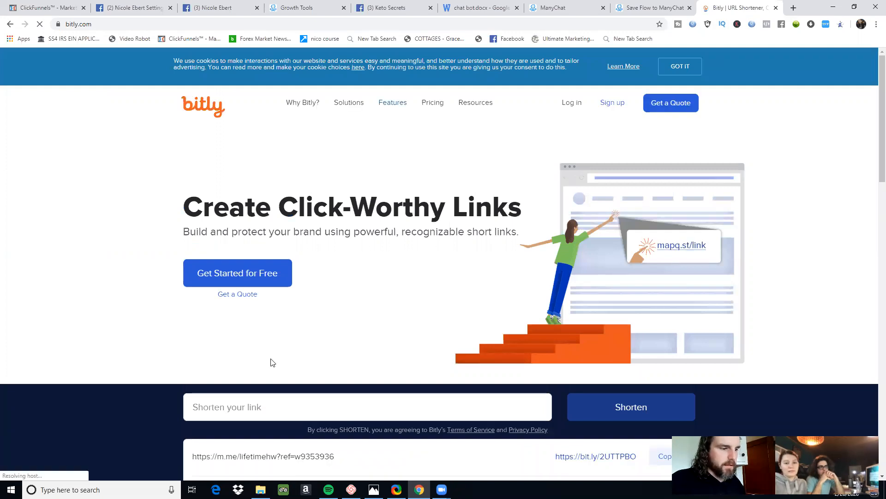
click(237, 410)
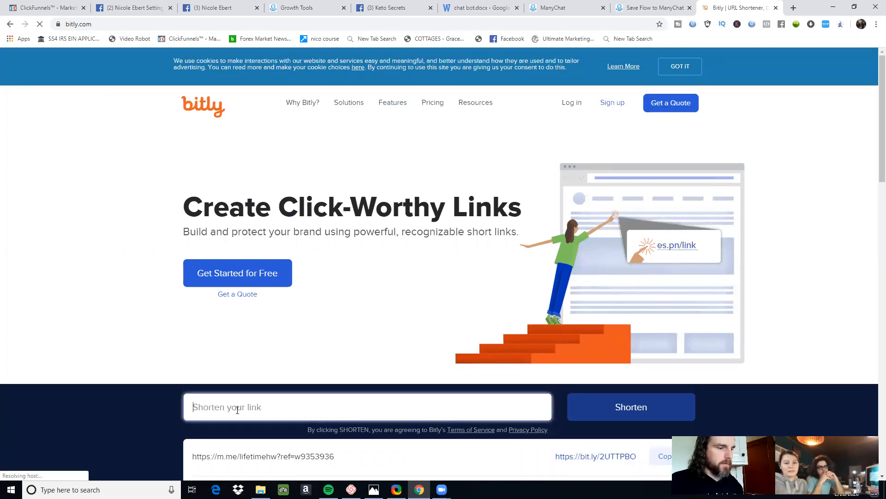
text(https://m.me/nicoleebert93?ref=w9450272)
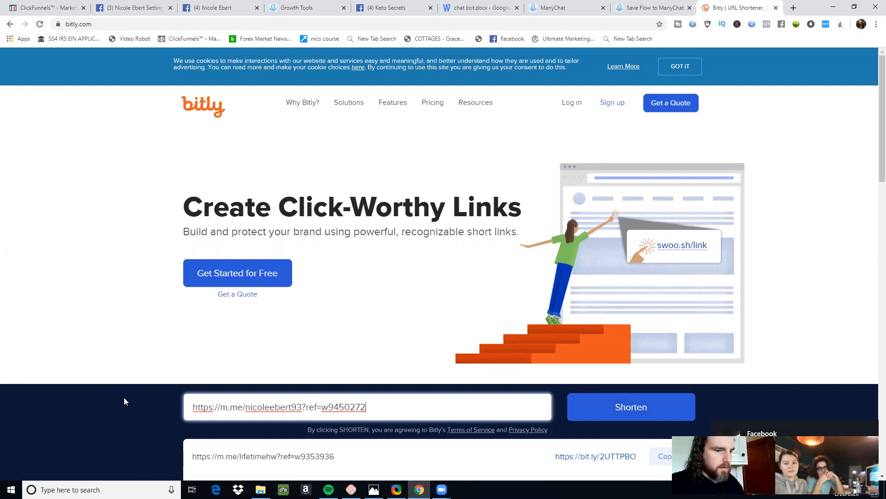
click(631, 406)
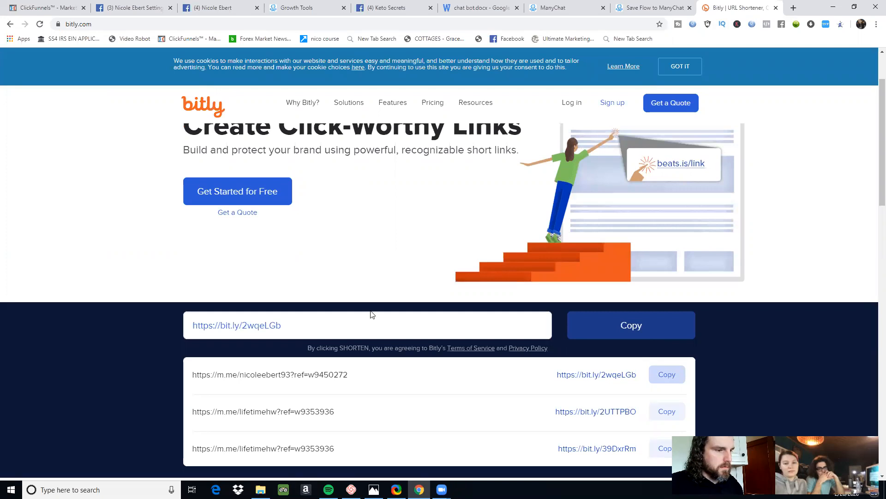
click(193, 322)
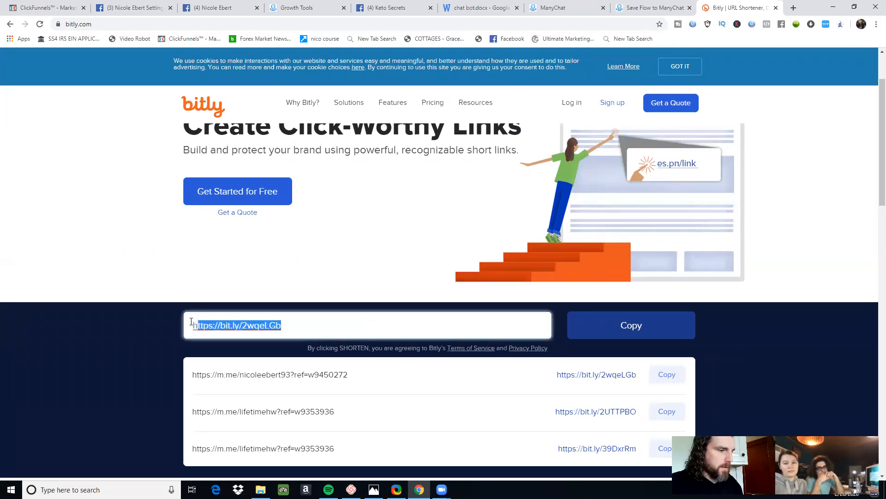
drag(191, 321, 191, 322)
key(ctrl+c)
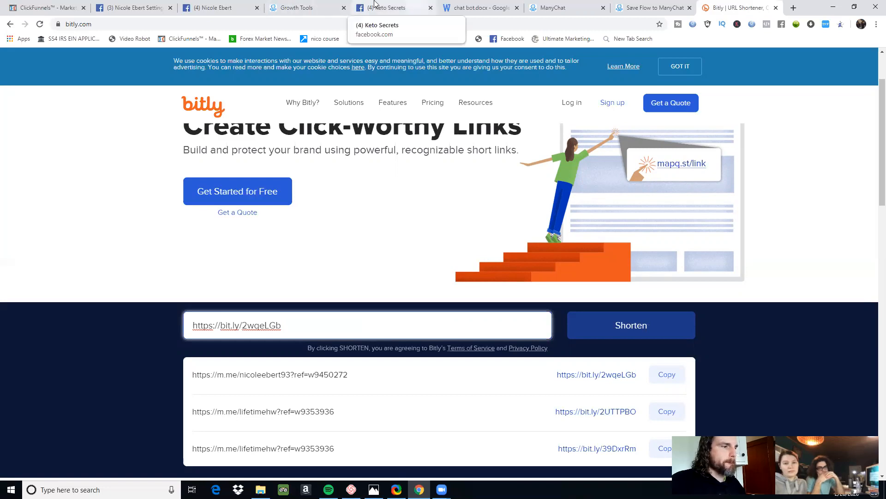
Step: Return to the Facebook profile and open the intro details editor
click(374, 4)
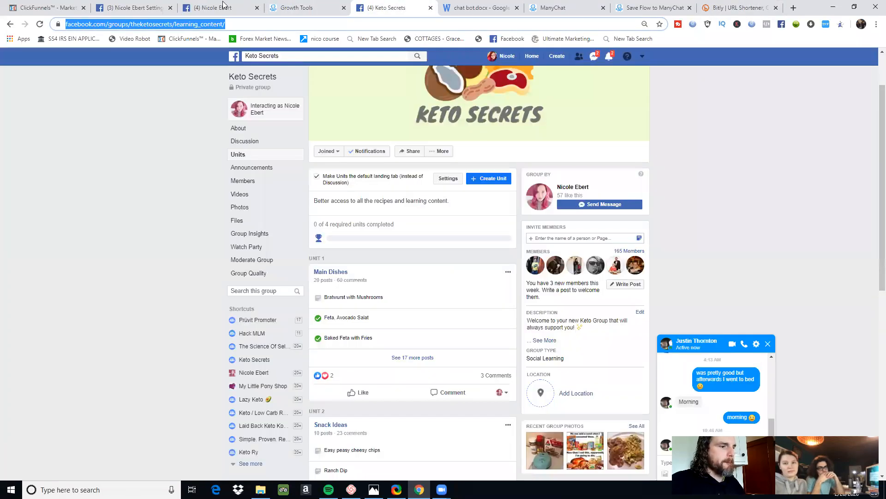
click(223, 6)
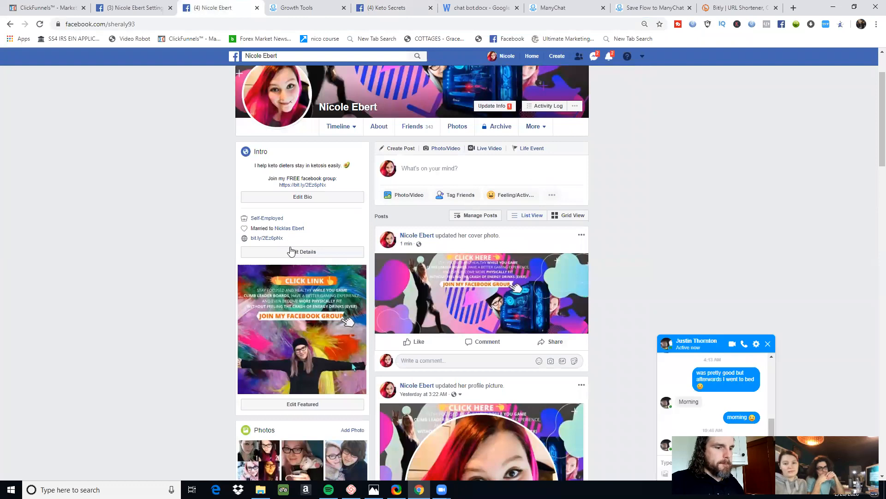
click(323, 253)
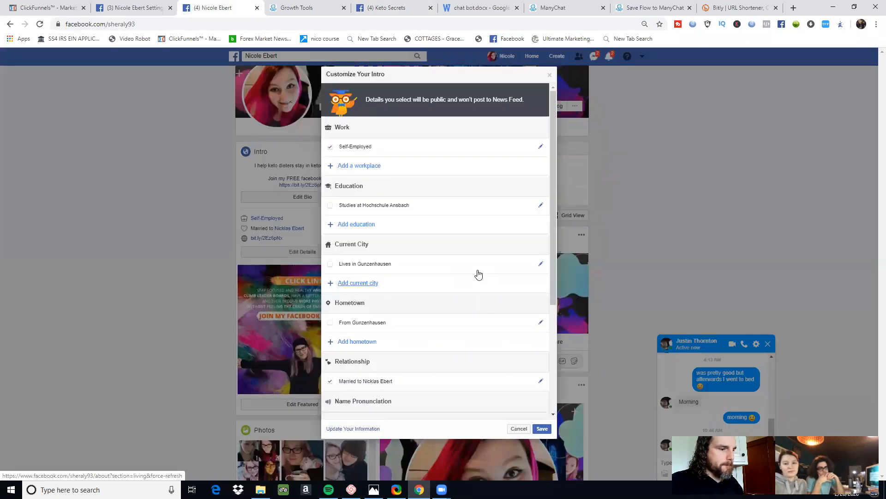
scroll(420, 259, down, 2)
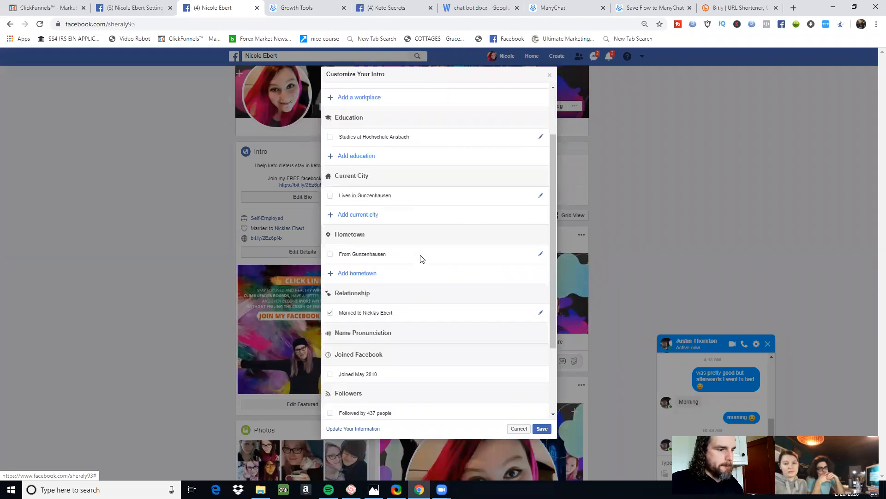
scroll(491, 332, down, 3)
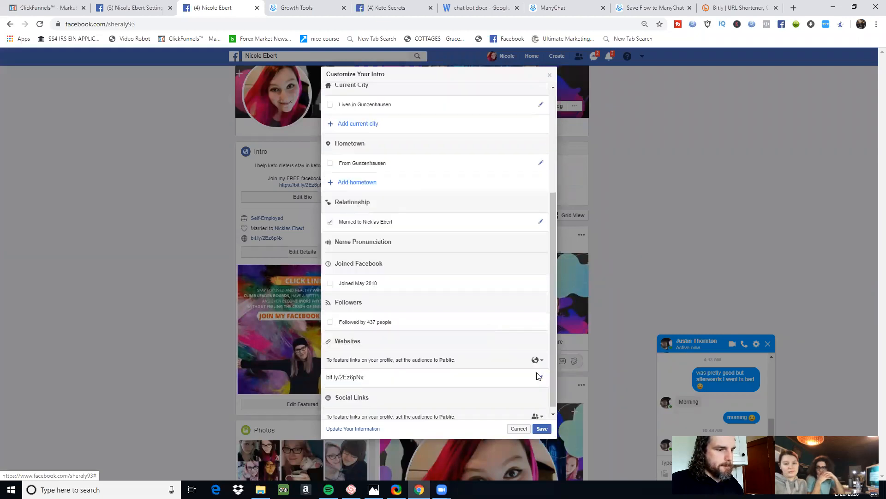
click(541, 370)
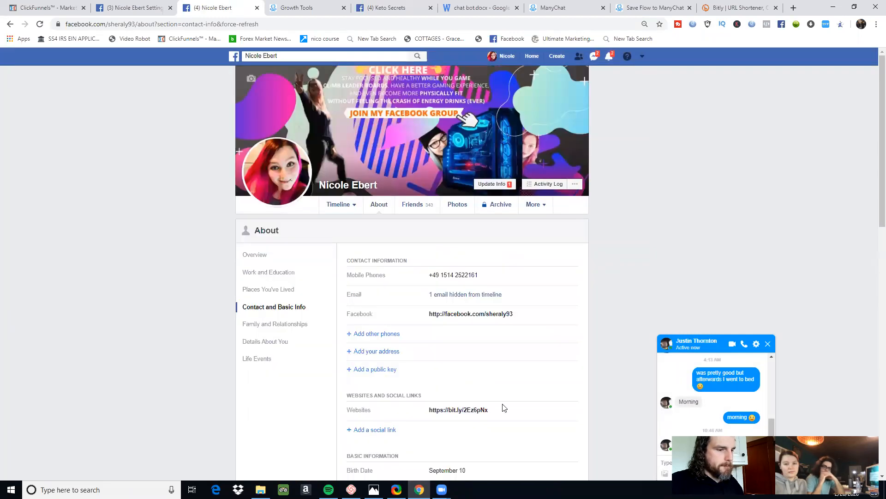
click(573, 412)
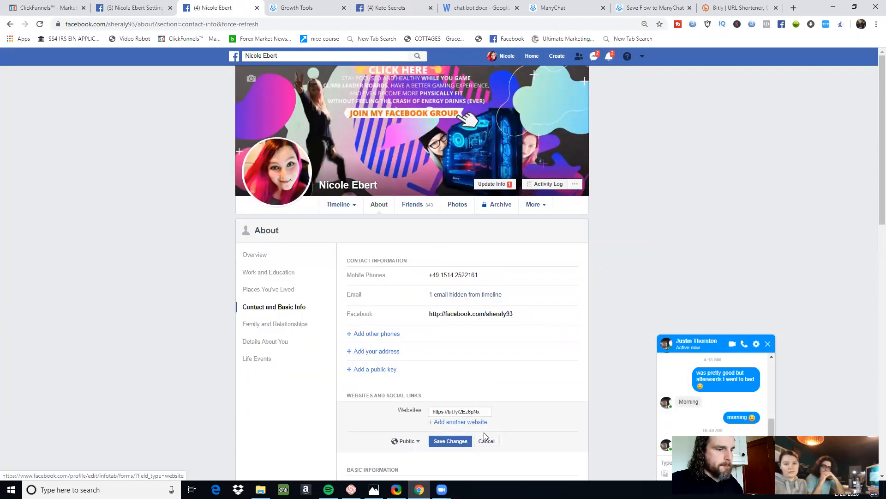
triple_click(434, 416)
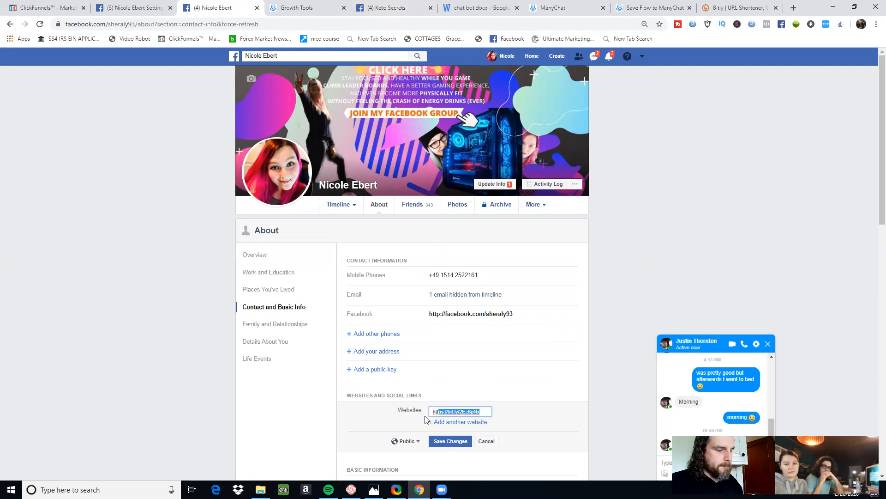
key(ctrl+v)
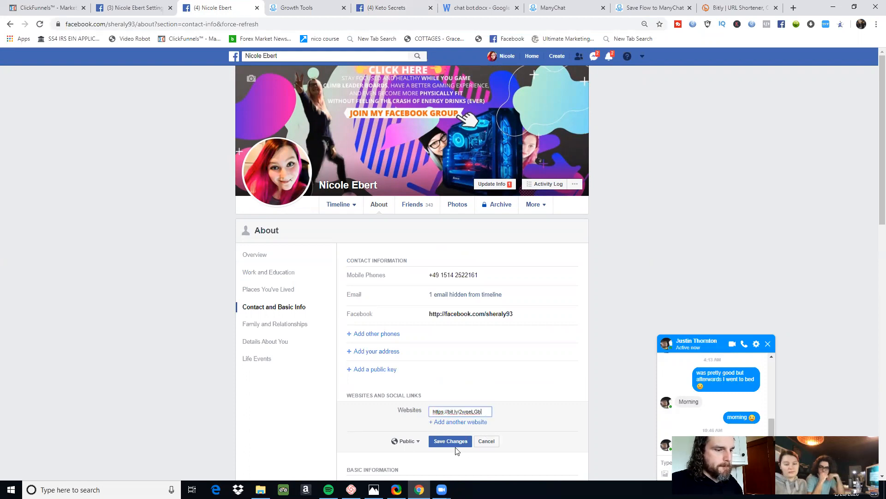
click(455, 442)
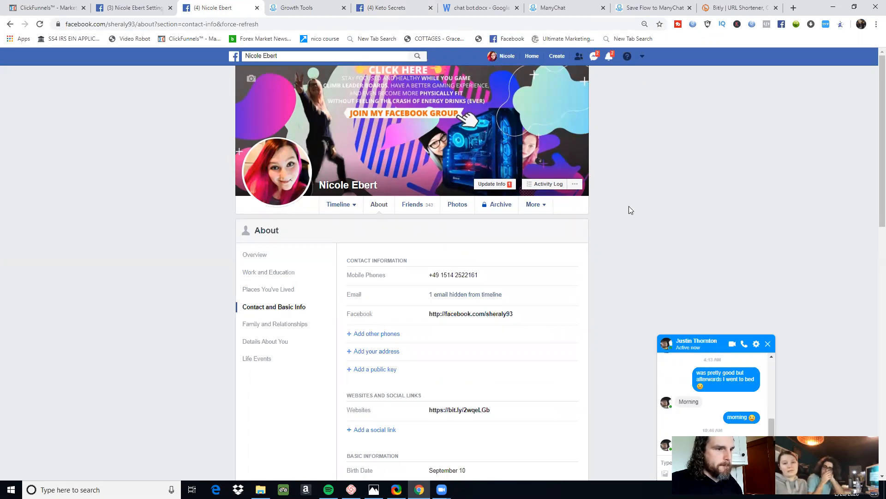
Step: Scroll through the profile page to review the updated contact details
scroll(372, 276, down, 1)
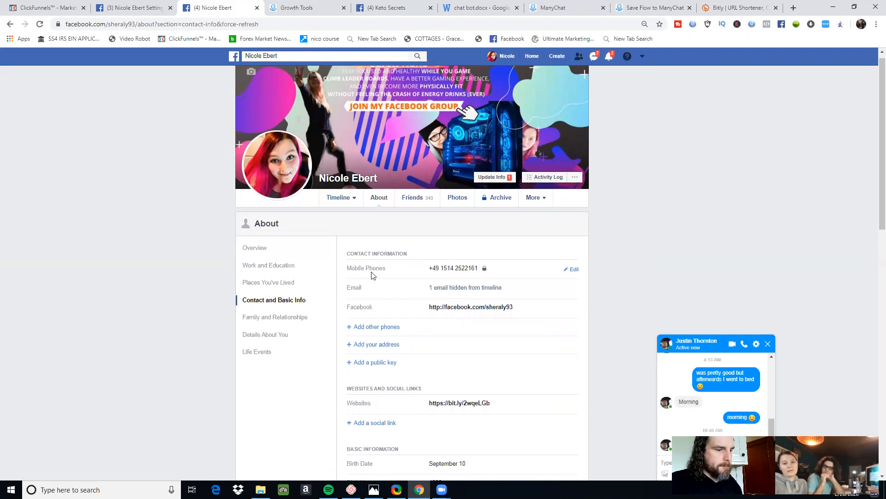
scroll(372, 275, down, 5)
scroll(372, 275, down, 5)
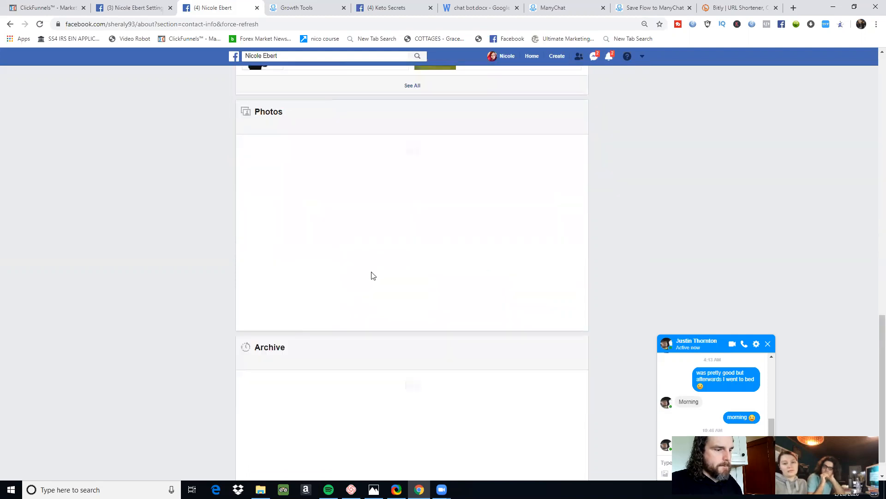
scroll(373, 276, down, 2)
scroll(373, 276, down, 3)
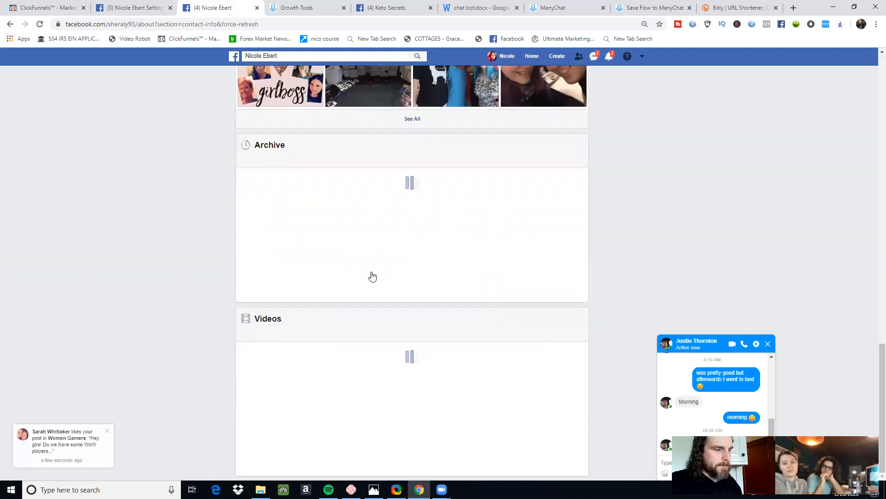
scroll(373, 276, down, 5)
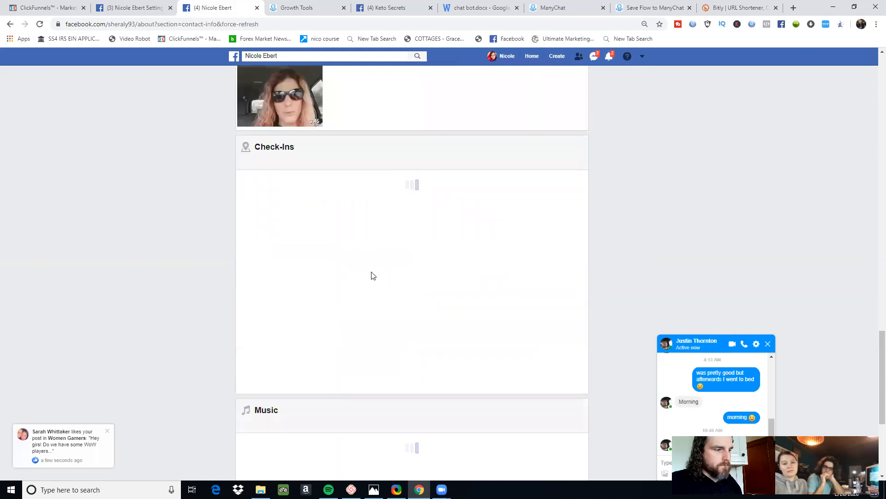
scroll(372, 276, down, 4)
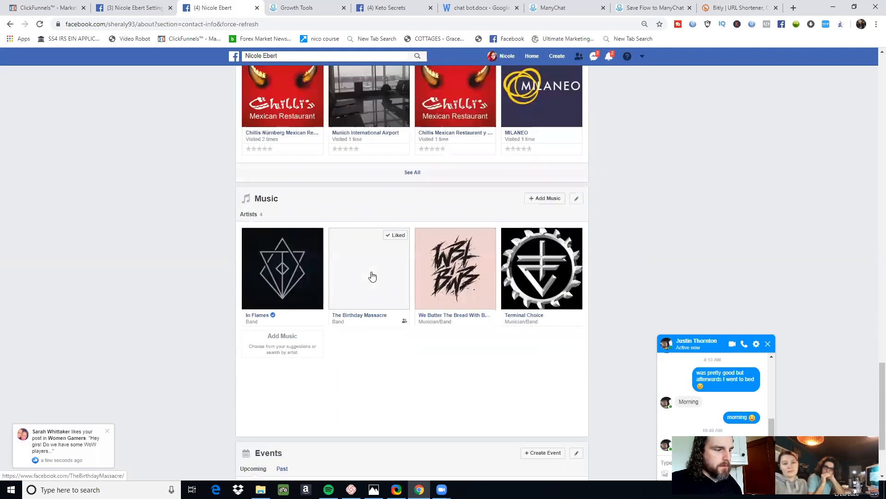
scroll(372, 273, down, 2)
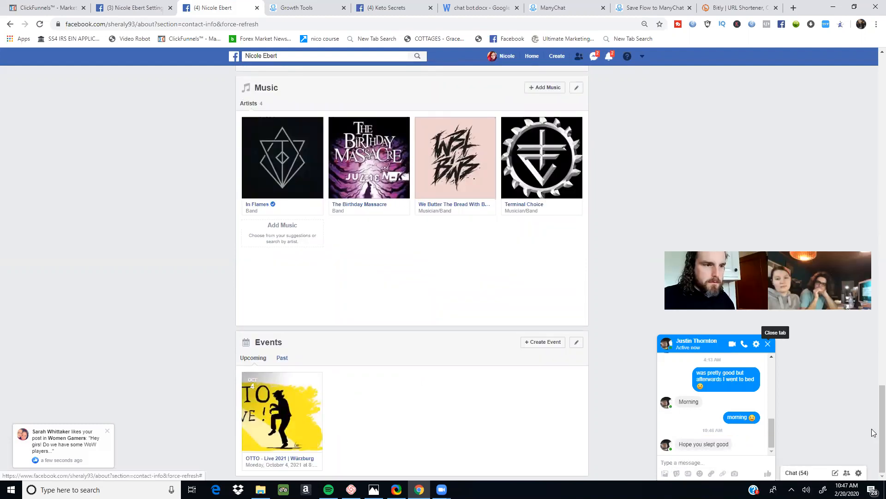
drag(872, 110, 872, 128)
scroll(874, 134, down, 2)
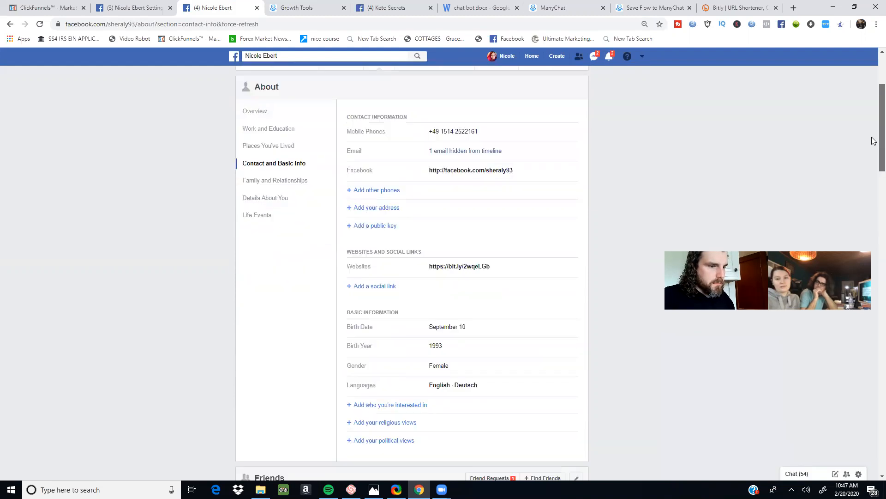
scroll(874, 141, down, 1)
scroll(874, 81, up, 4)
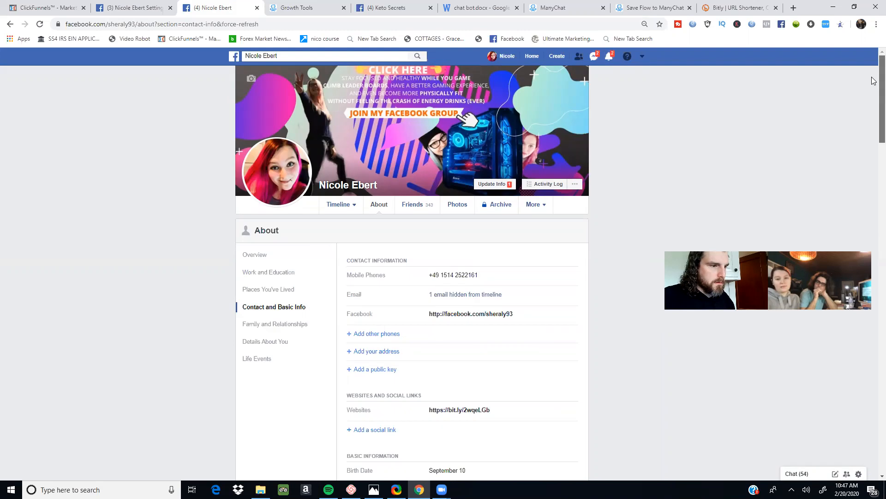
mouse_move(334, 204)
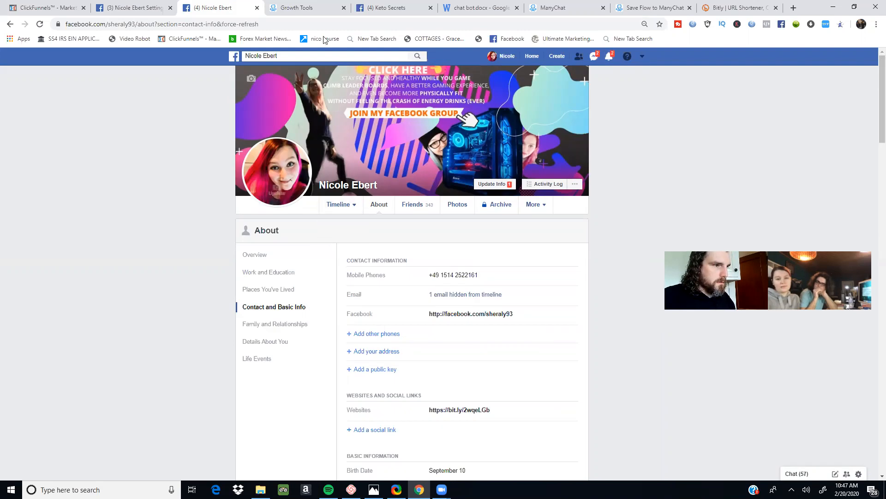
Step: Open the profile bio for editing and delete the keto wording from its first line
click(503, 59)
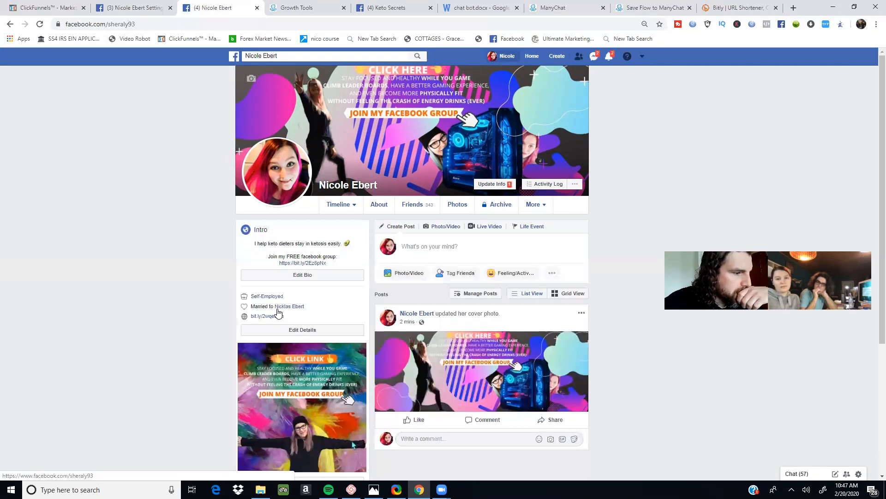
click(310, 274)
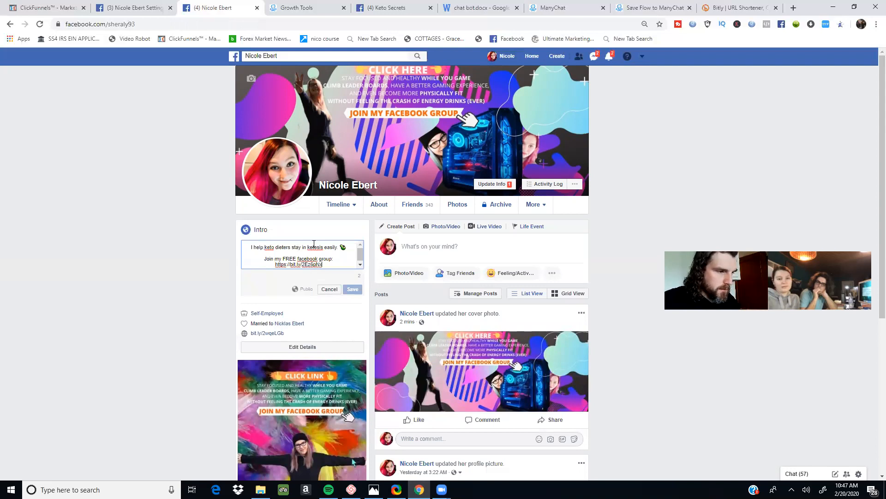
drag(332, 246, 338, 249)
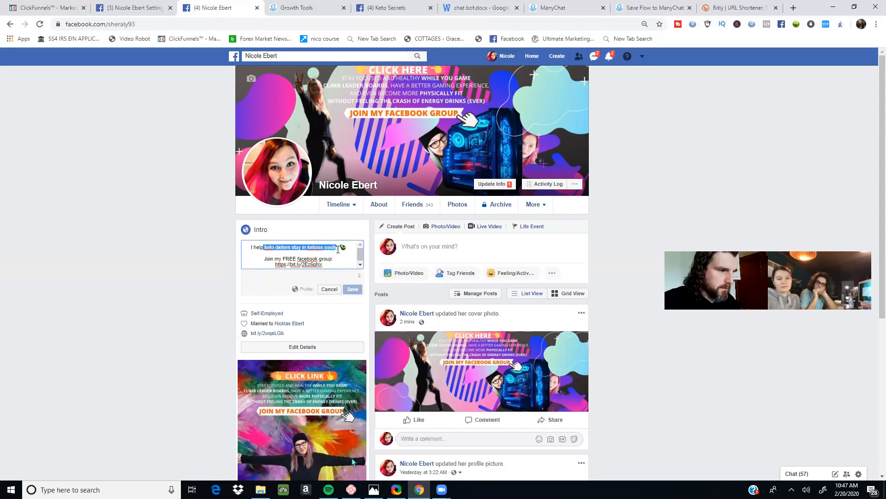
key(BackSpace)
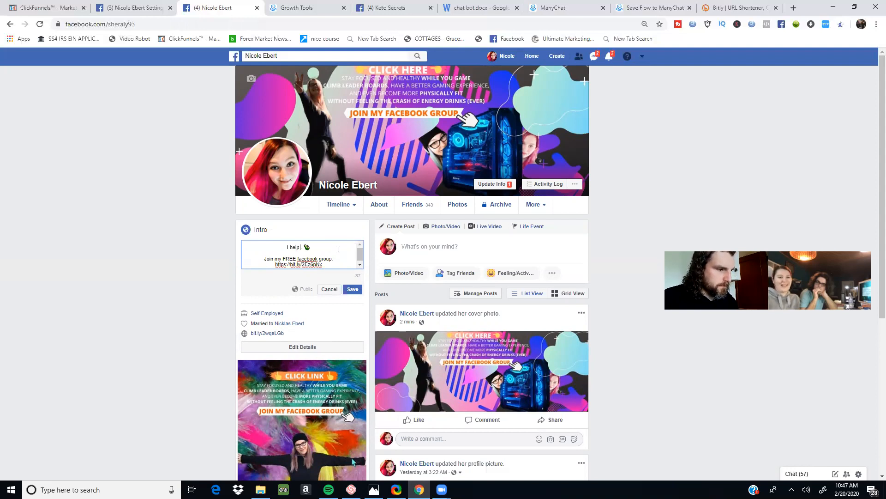
key(BackSpace)
key(BackSpace)
key(BackSpace)
key(BackSpace)
Step: Type the new opening line 'I Help Gamer's Climb Leader Boards', fixing typos
text(Help Gamers)
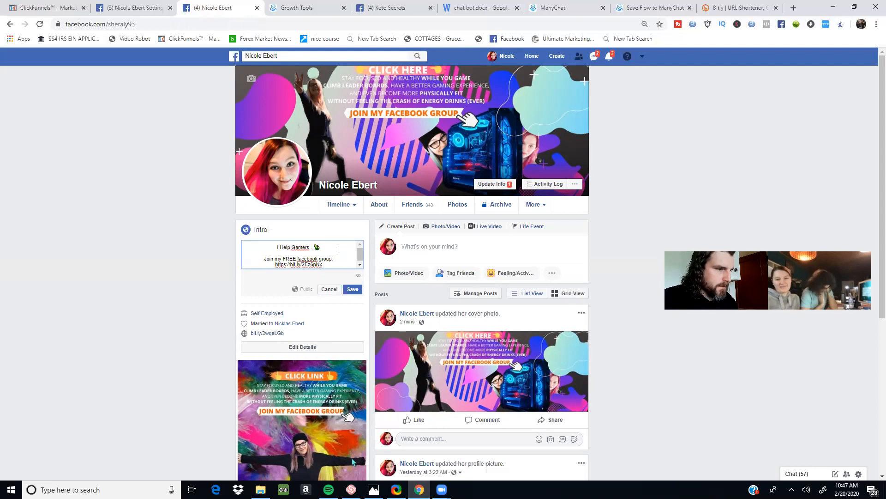
key(BackSpace)
key(BackSpace)
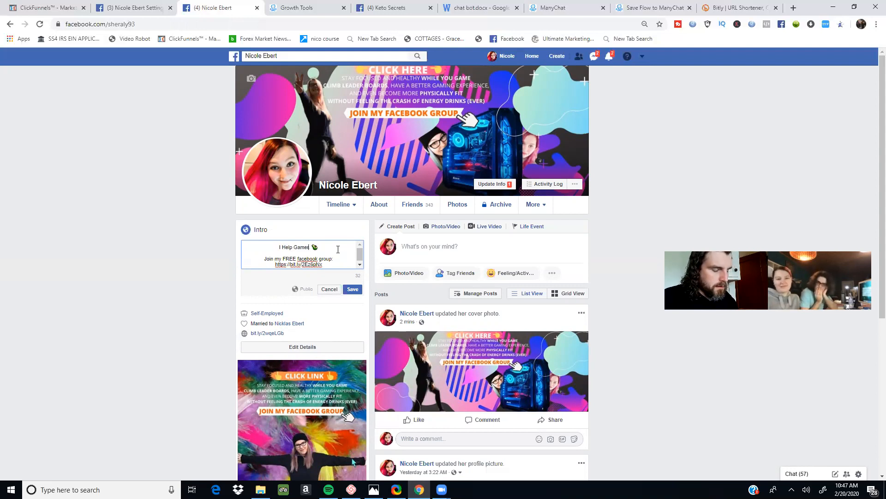
text(rs)
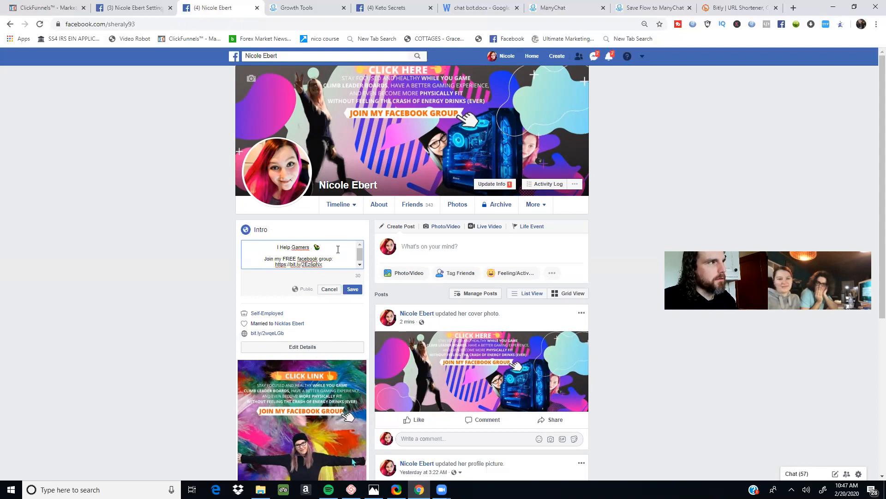
key(BackSpace)
key(BackSpace)
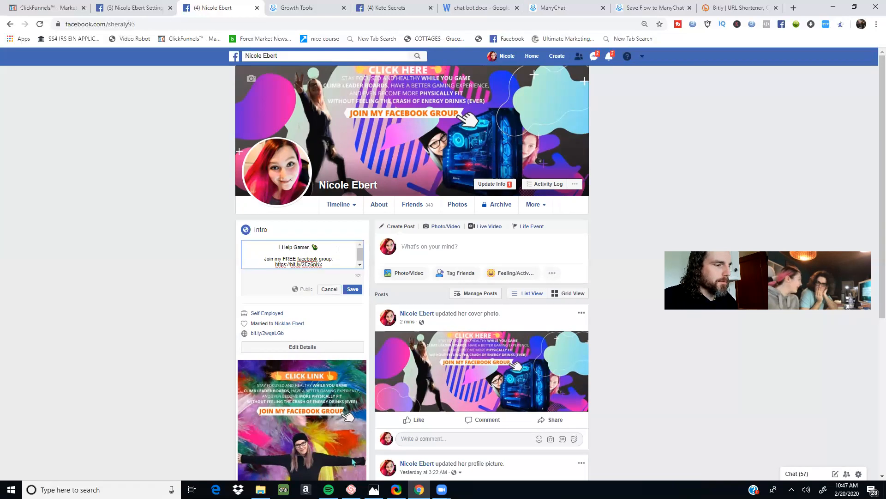
text(r's )
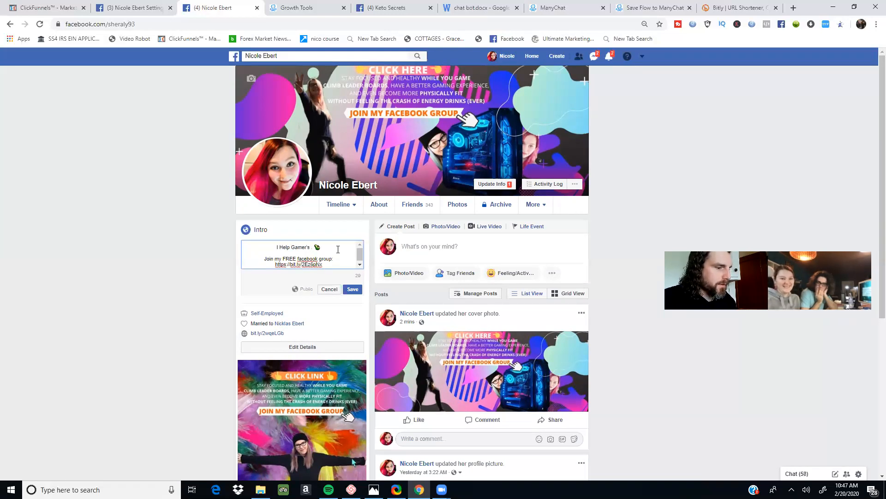
text(Cli)
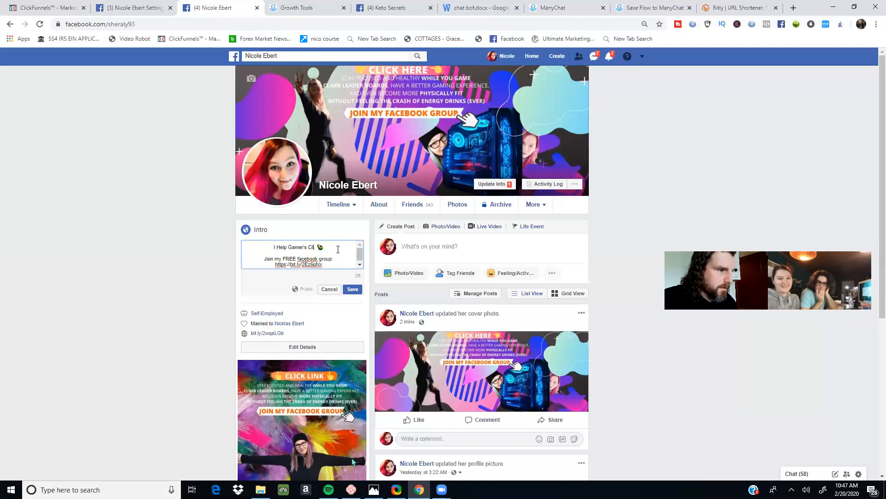
text(mb Leader)
text( B)
text(ad)
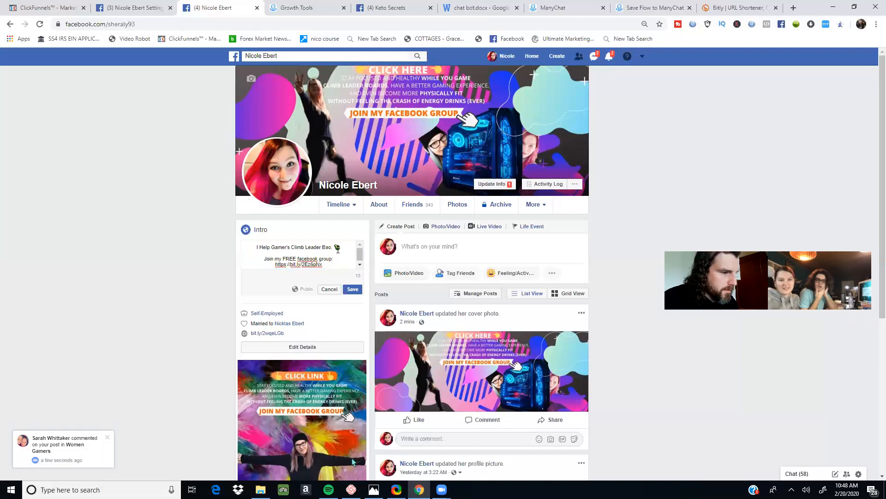
click(331, 247)
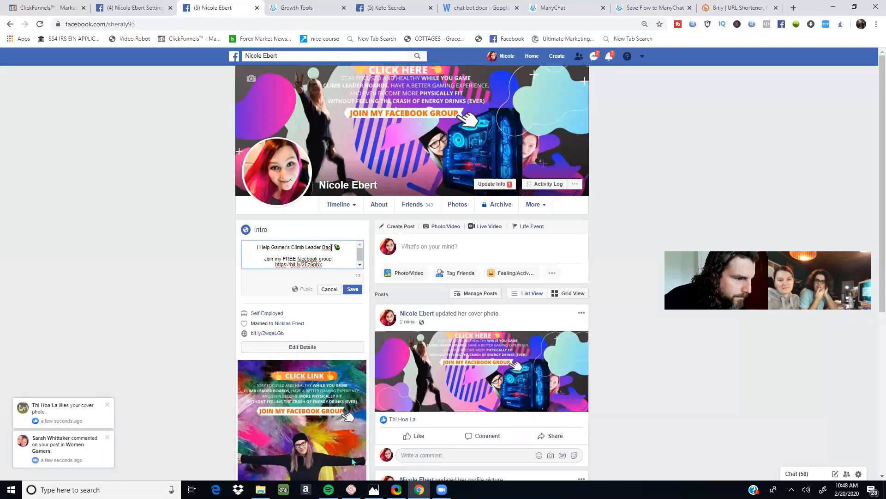
key(BackSpace)
key(BackSpace)
text(oards .)
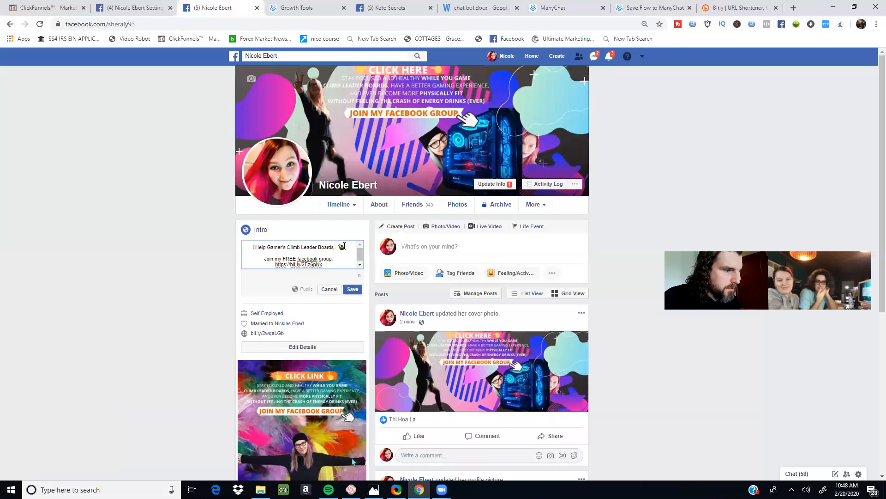
key(Delete)
key(Delete)
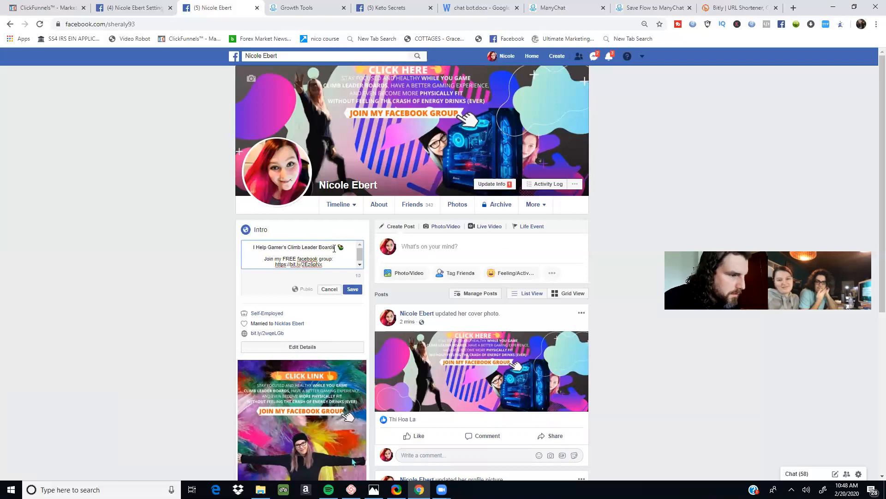
Step: Put a joystick emoji right after 'Leader Boards' and delete the typed word 'joystick'
right_click(337, 247)
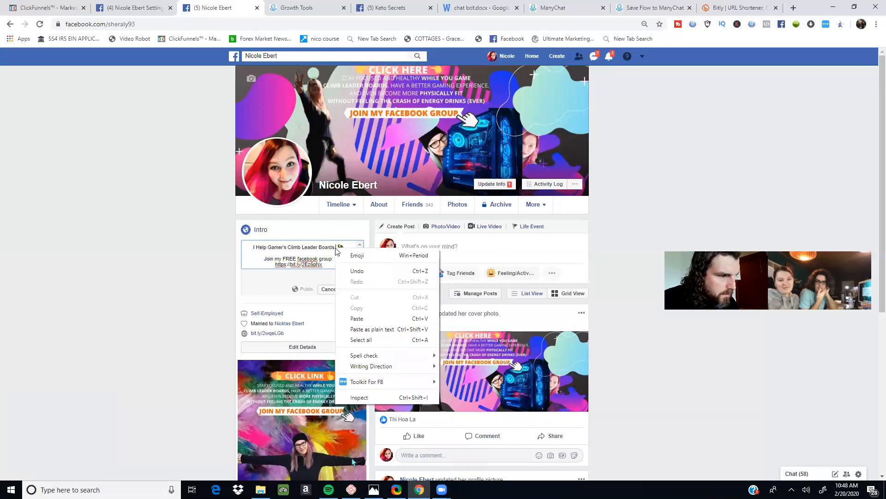
click(349, 259)
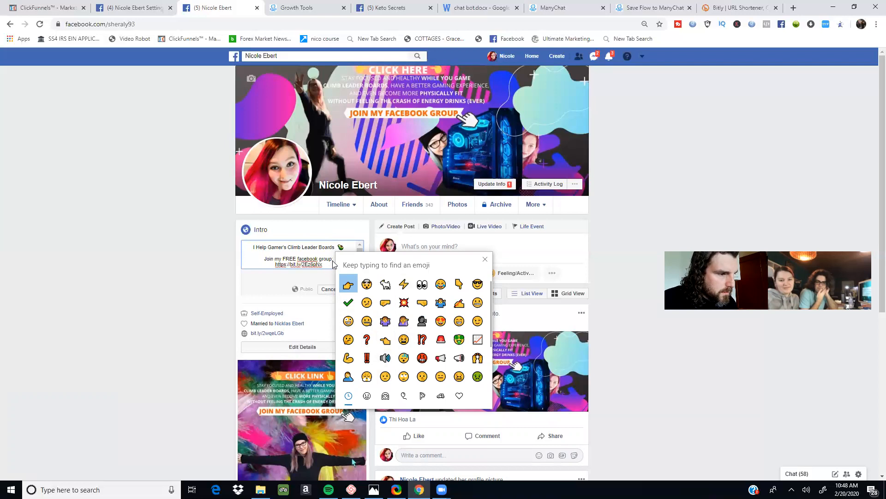
click(335, 246)
text(joystikc)
key(BackSpace)
key(BackSpace)
key(BackSpace)
key(BackSpace)
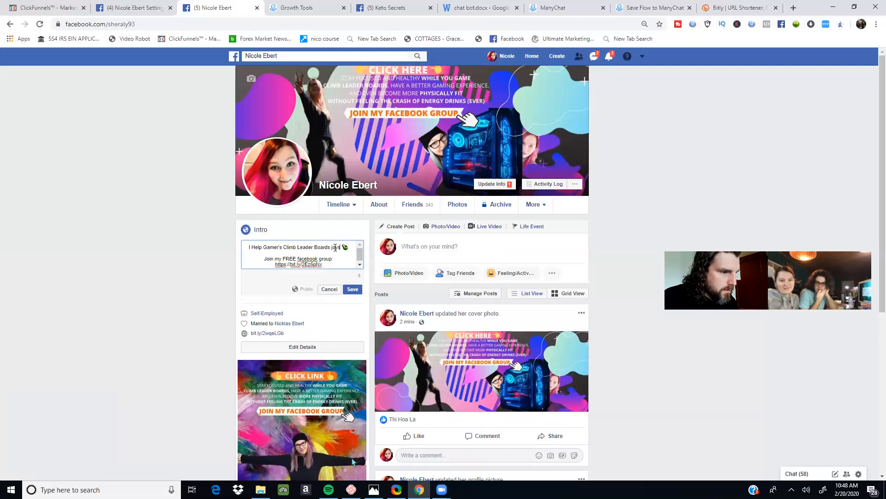
text(tick)
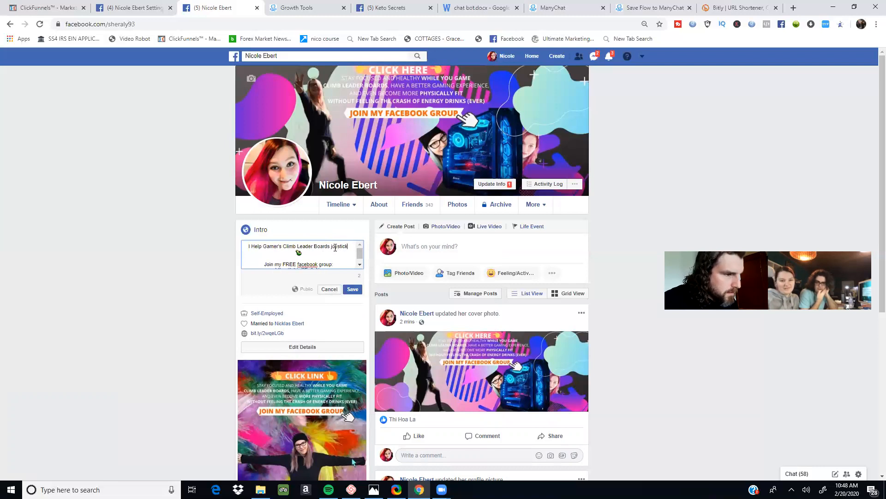
right_click(338, 248)
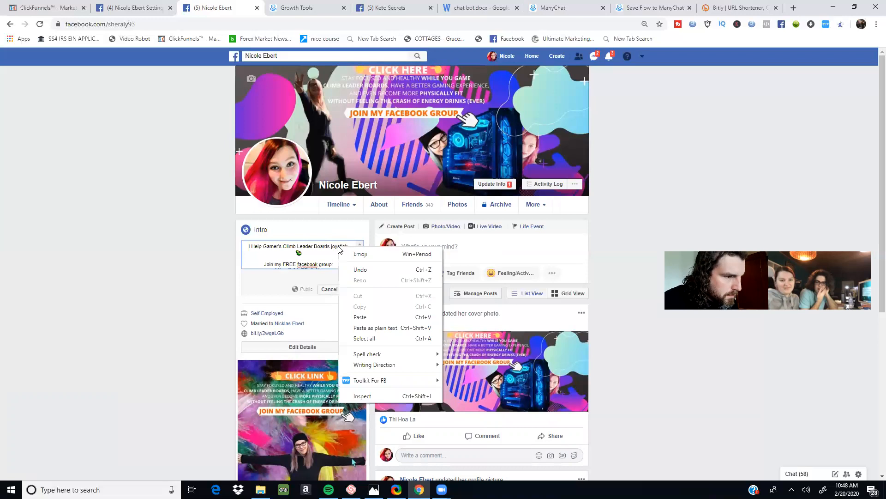
click(349, 255)
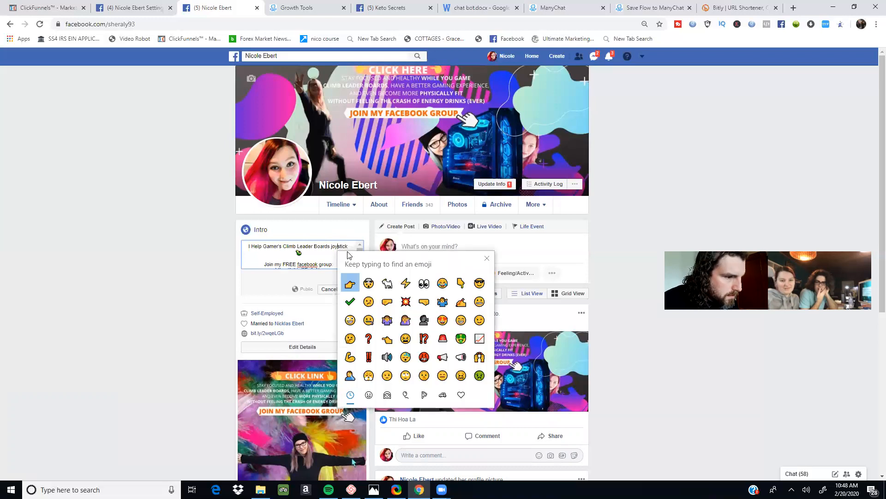
click(335, 251)
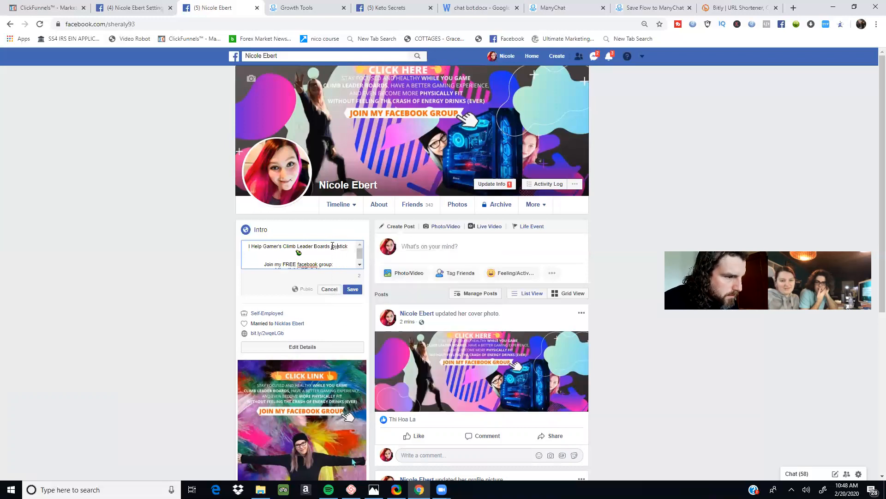
drag(330, 246, 350, 248)
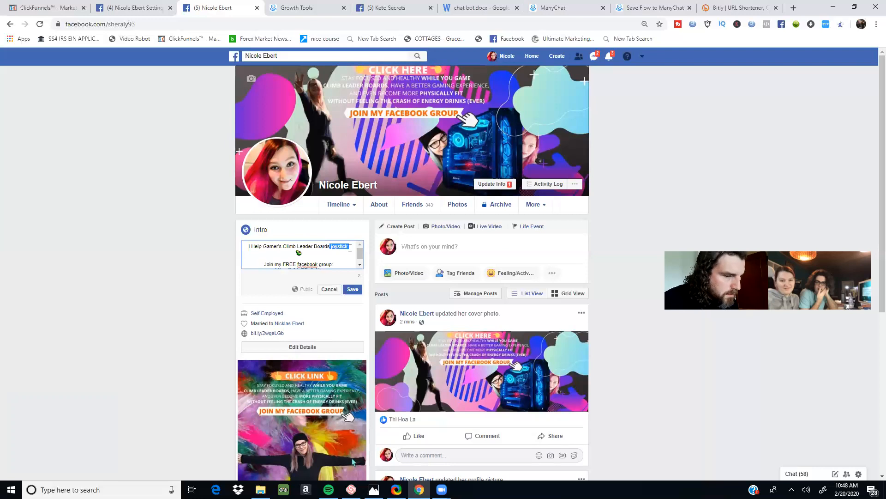
key(BackSpace)
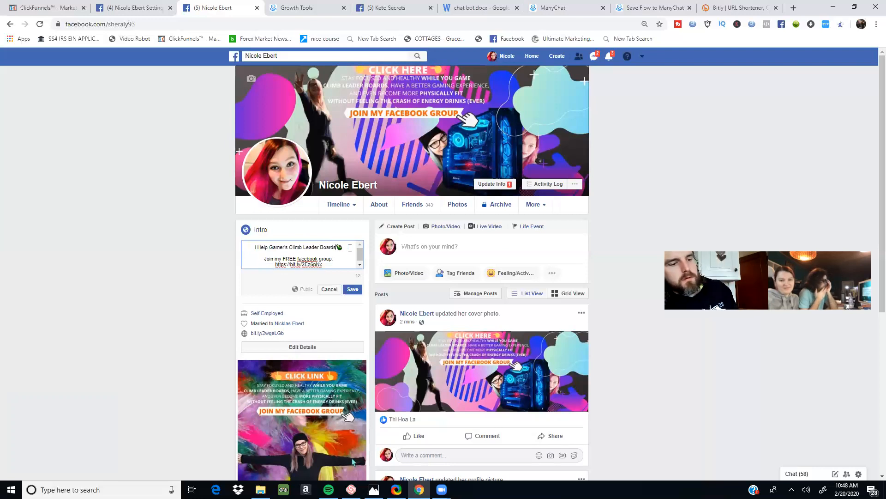
Step: Add the bio lines 'Have more Energy' and '& Stay Healthy'
key(Return)
text(Have more Energy)
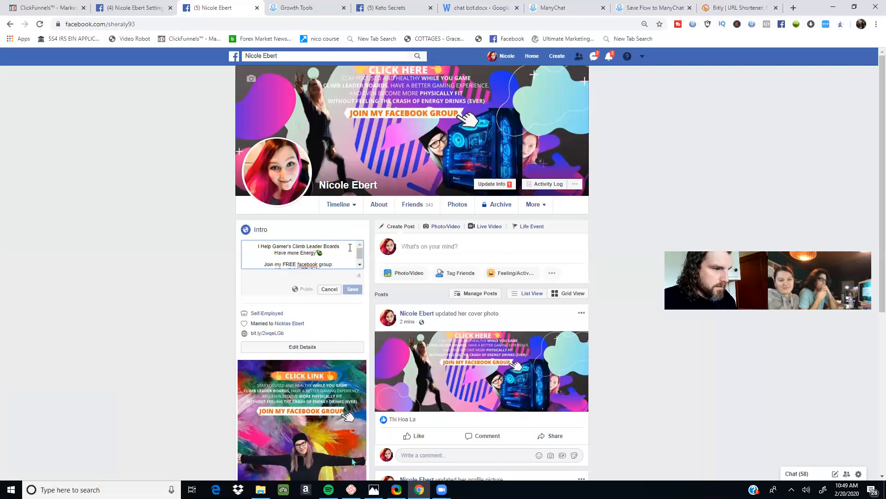
key(Return)
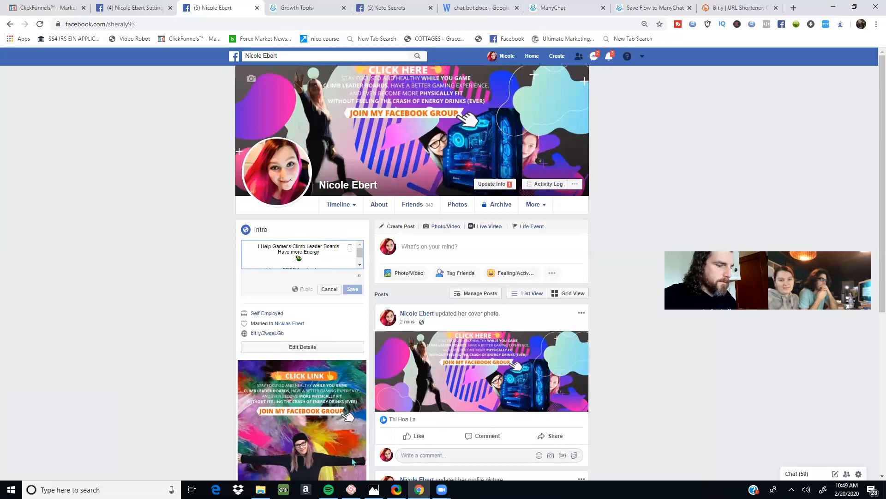
text(& St)
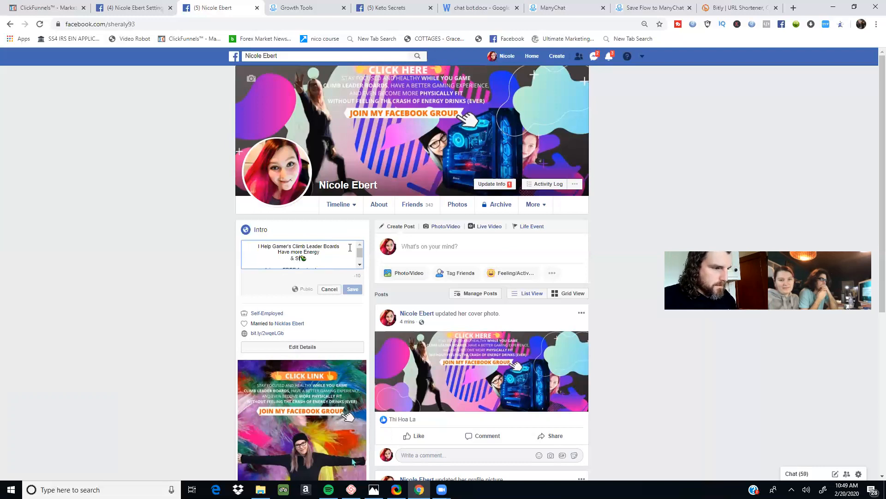
text(ay Health)
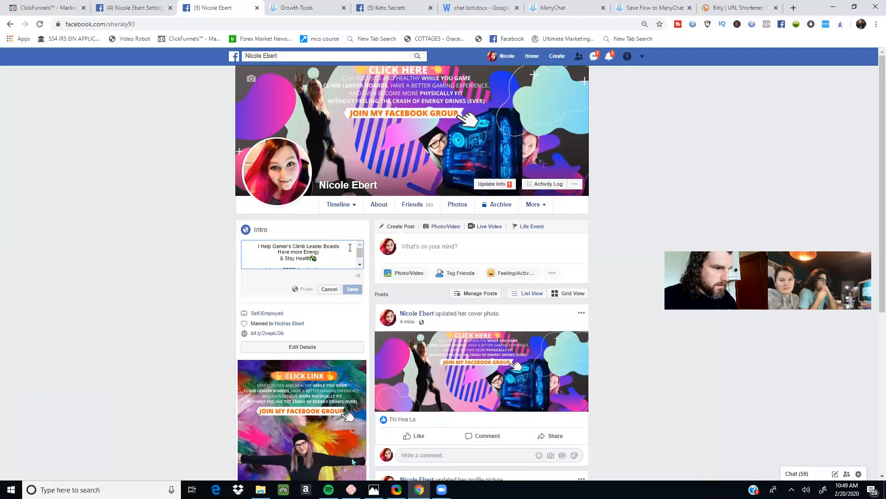
text(y)
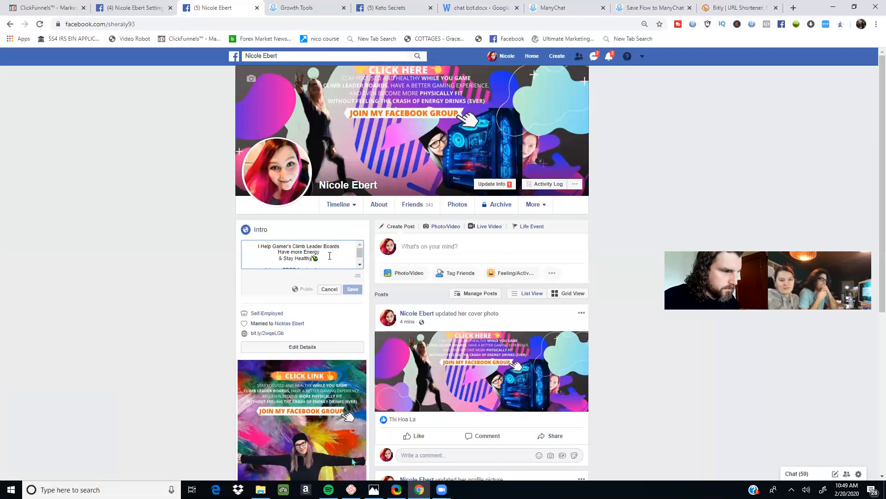
Step: Delete the 'Join my FREE facebook group:' line and the old bit.ly link from the bio
scroll(329, 256, down, 1)
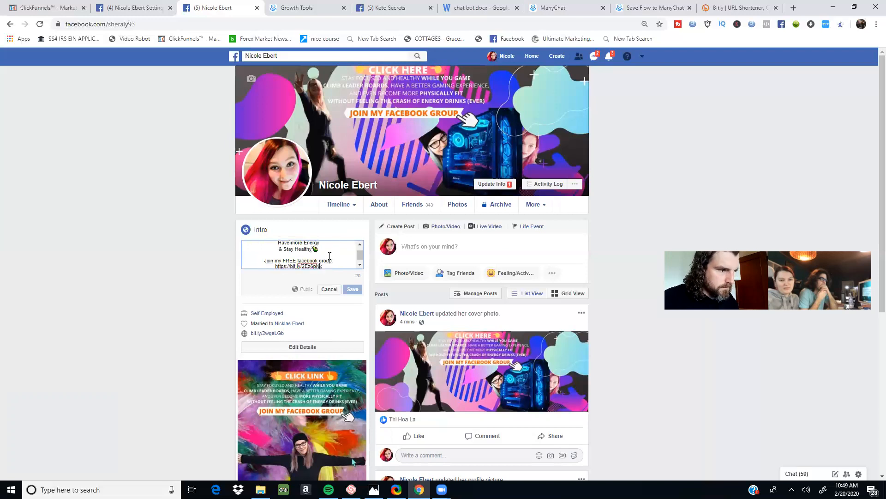
drag(330, 260, 264, 255)
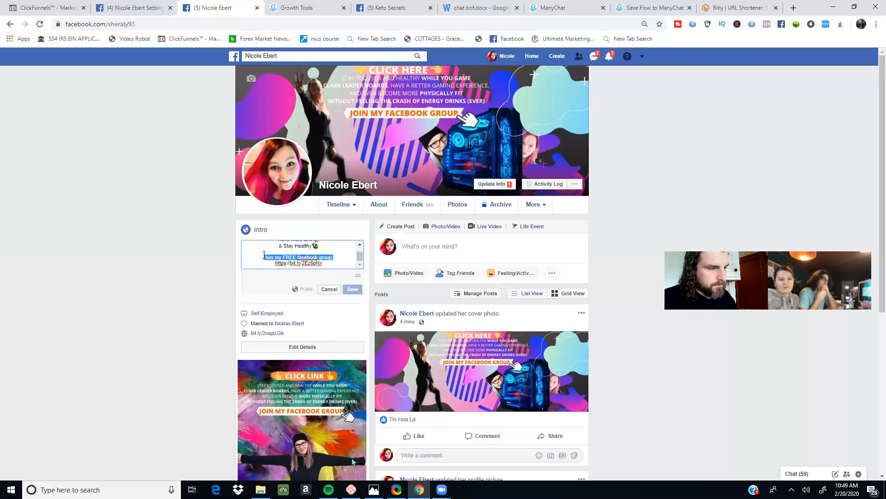
key(BackSpace)
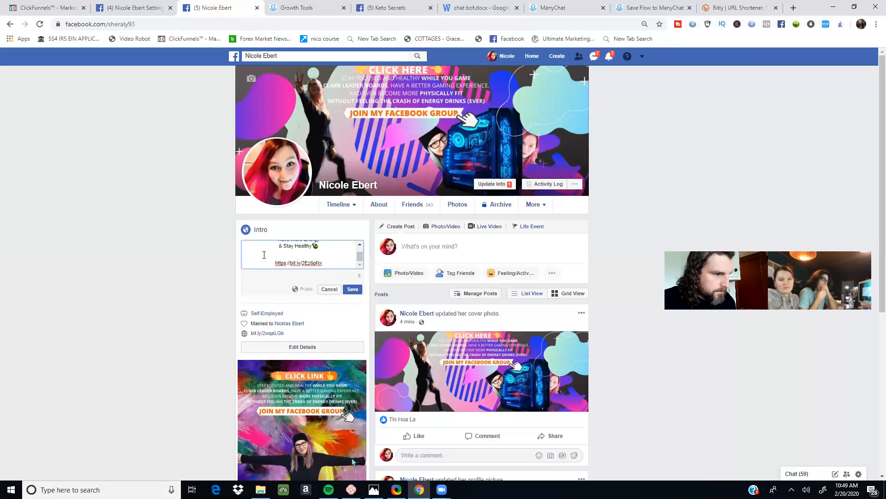
drag(323, 263, 274, 265)
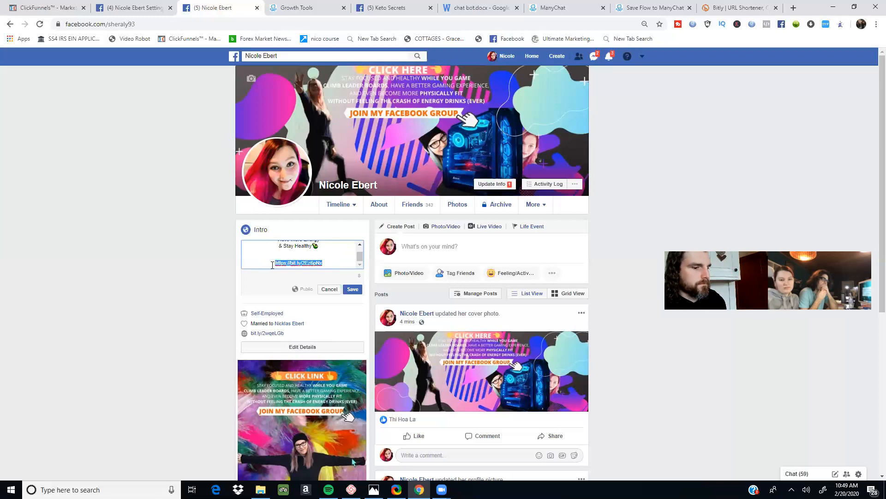
key(BackSpace)
key(BackSpace)
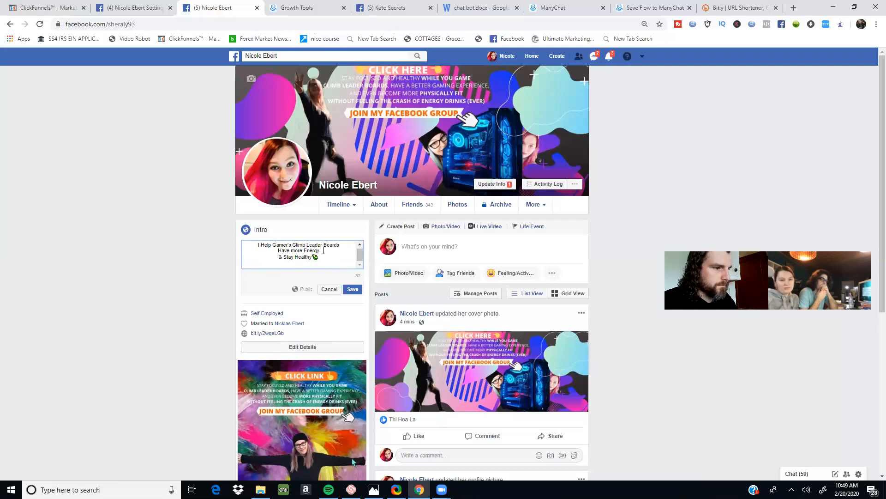
Step: Reword the second bio line to 'Have Better Focus & More Energy'
right_click(322, 251)
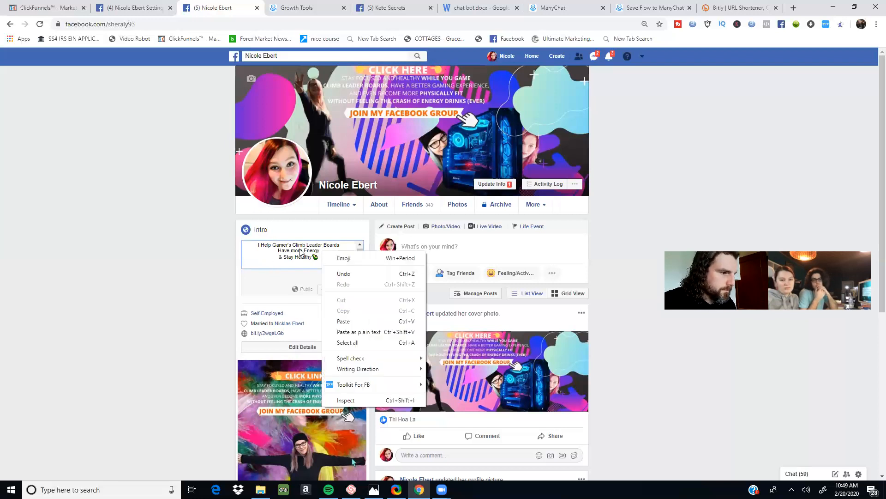
click(299, 251)
key(BackSpace)
text(M)
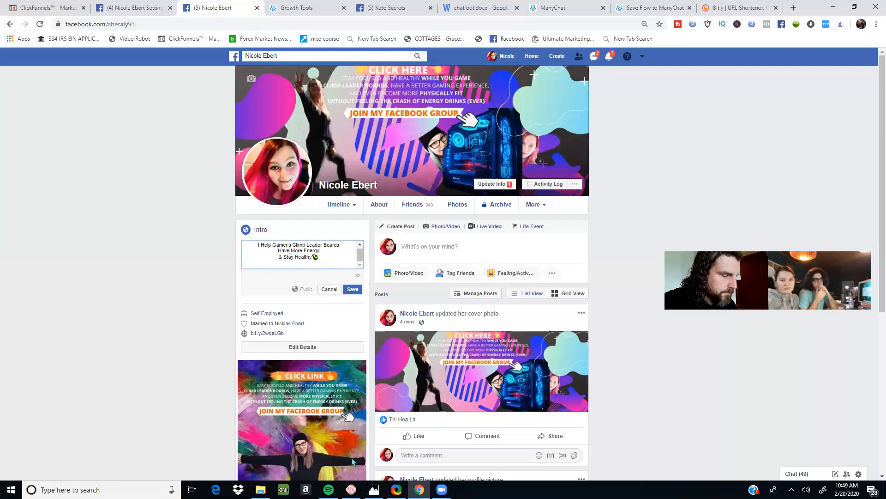
drag(289, 251, 279, 250)
click(278, 250)
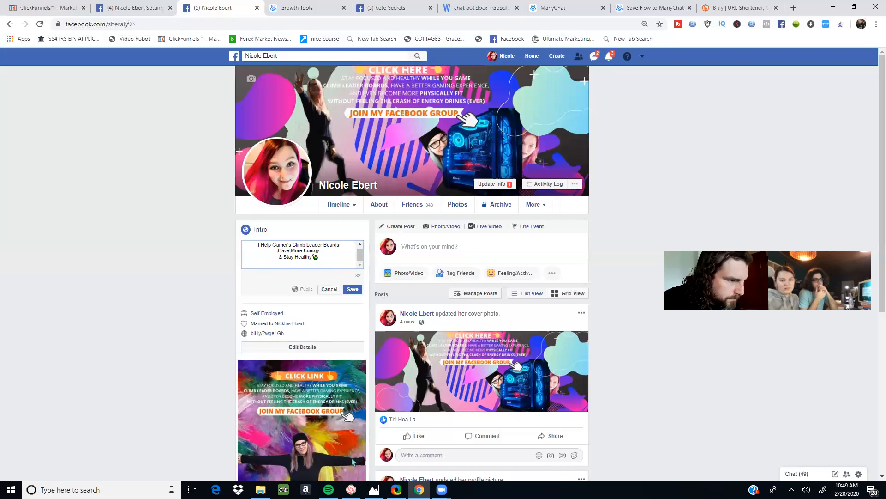
click(291, 250)
text(Better Fo)
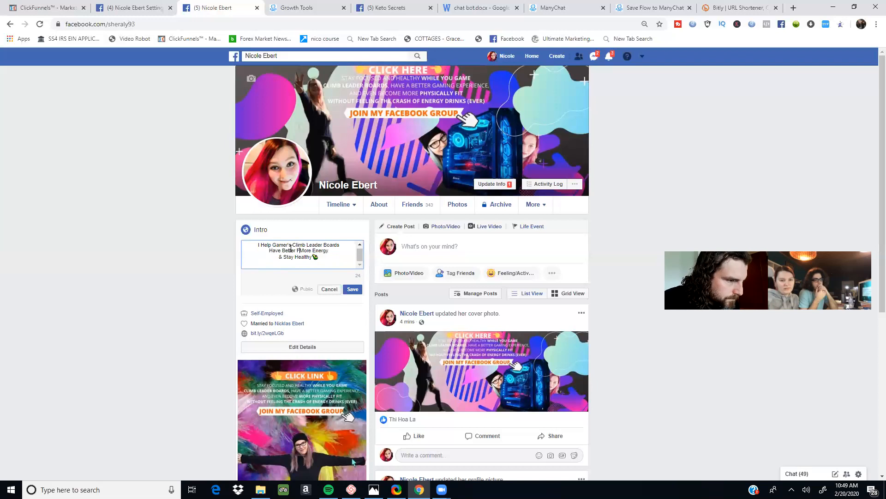
text(cus )
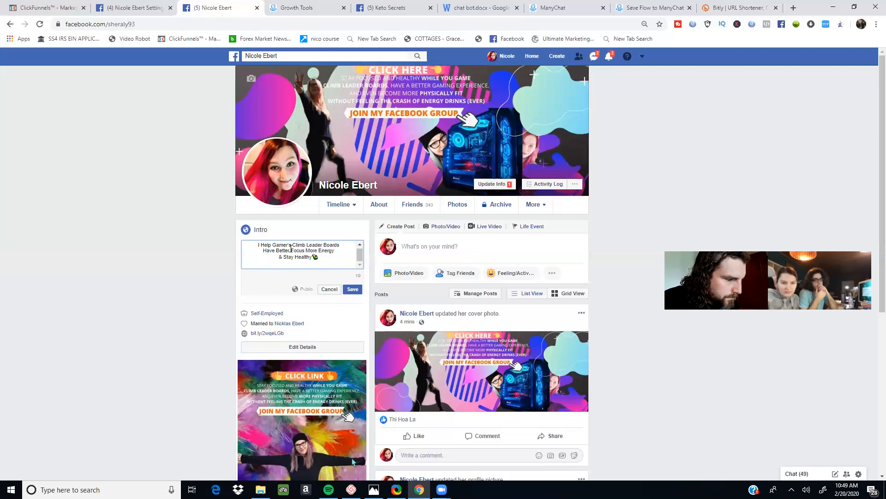
text(& More Energy )
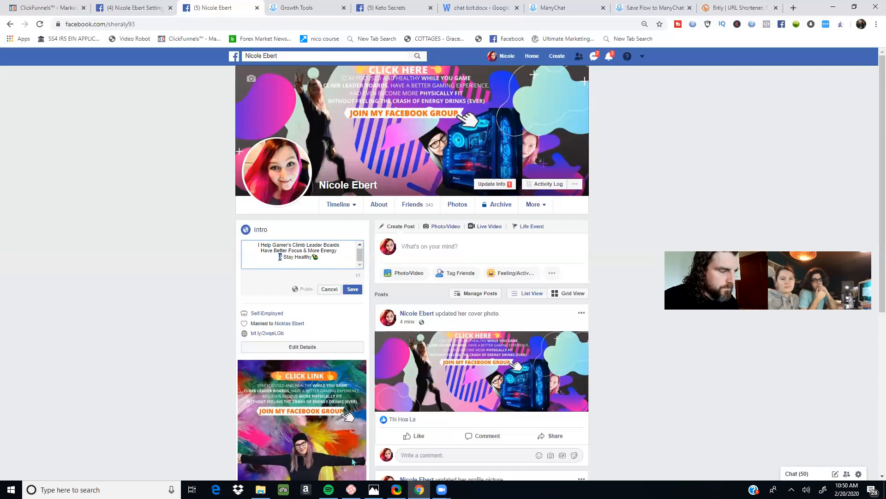
text(Will)
Step: Change '& Stay Healthy' to '+ Stay Healthy', discarding a stray pasted image link
key(BackSpace)
key(BackSpace)
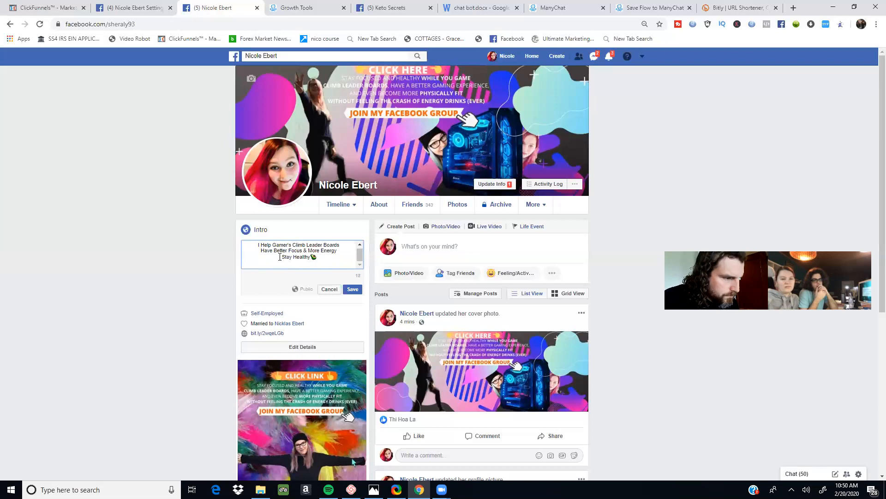
key(BackSpace)
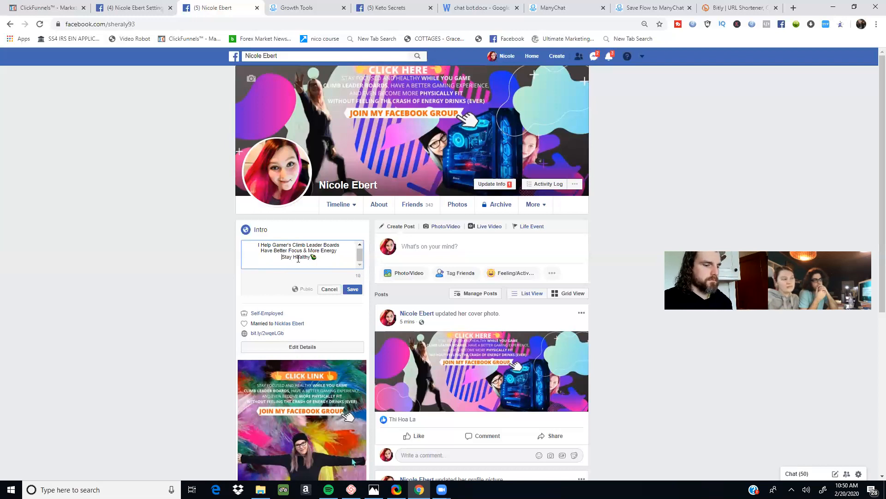
text(-)
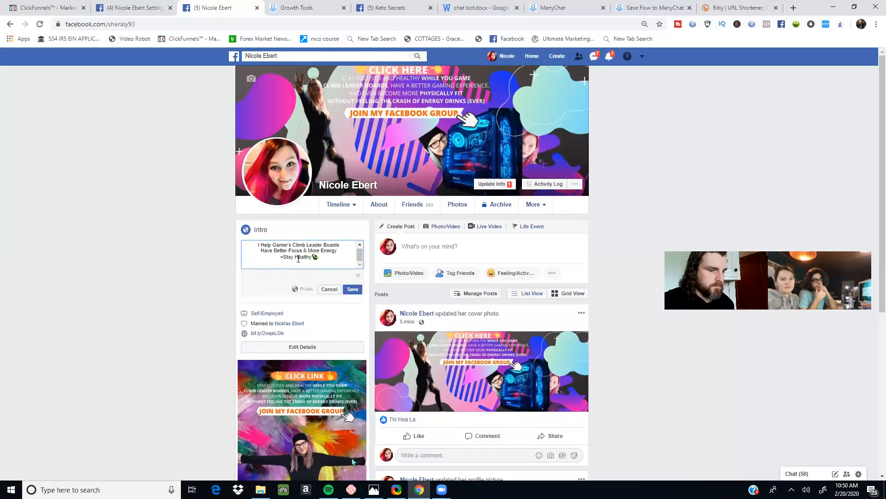
key(BackSpace)
key(BackSpace)
text(+)
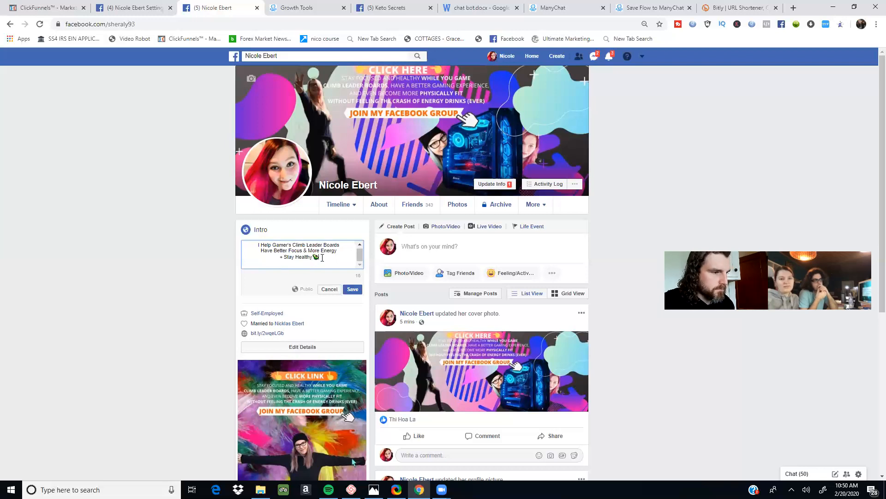
key(Return)
text(https://i.imgur.com/rpdN5Sm.jpg)
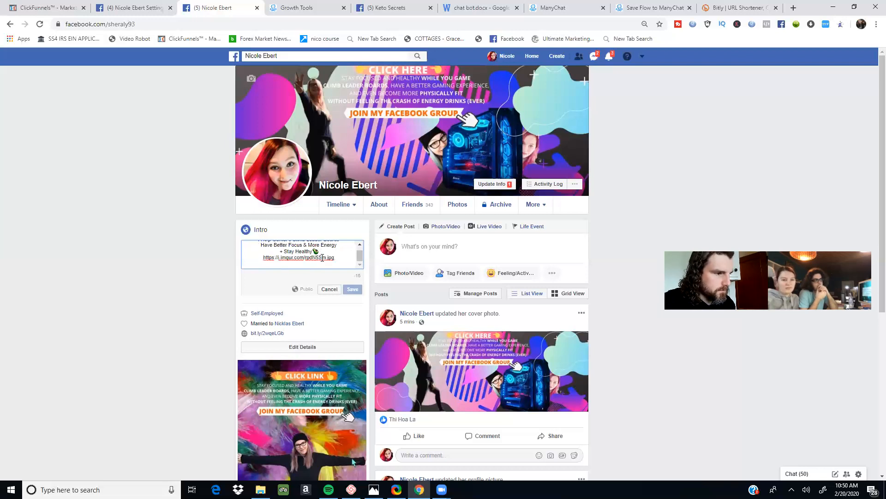
key(BackSpace)
key(BackSpace)
key(BackSpace)
key(BackSpace)
key(BackSpace)
key(BackSpace)
key(BackSpace)
key(BackSpace)
key(BackSpace)
key(BackSpace)
key(BackSpace)
key(BackSpace)
key(BackSpace)
key(BackSpace)
key(BackSpace)
key(BackSpace)
key(BackSpace)
key(BackSpace)
key(BackSpace)
key(BackSpace)
key(BackSpace)
key(BackSpace)
key(BackSpace)
key(BackSpace)
key(BackSpace)
key(BackSpace)
key(BackSpace)
key(BackSpace)
key(BackSpace)
key(BackSpace)
key(BackSpace)
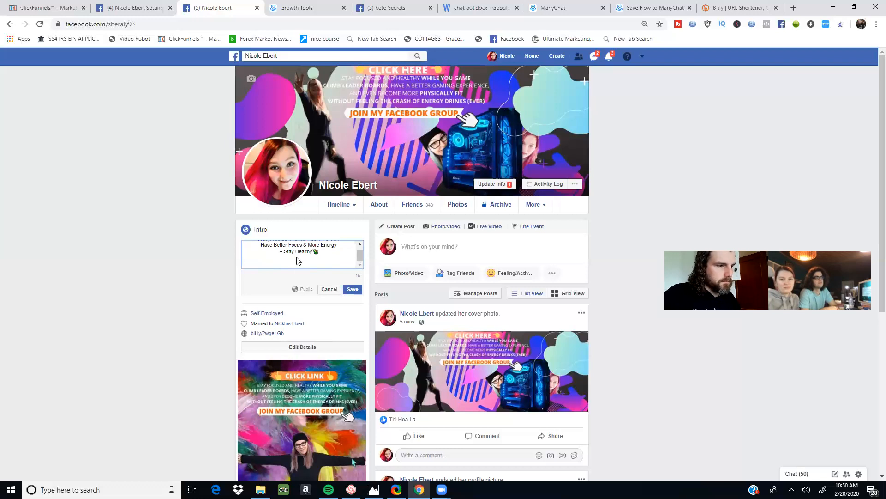
Step: Add a closing bio line with a pointing-hand emoji and 'Join FB Group'
right_click(298, 261)
click(307, 266)
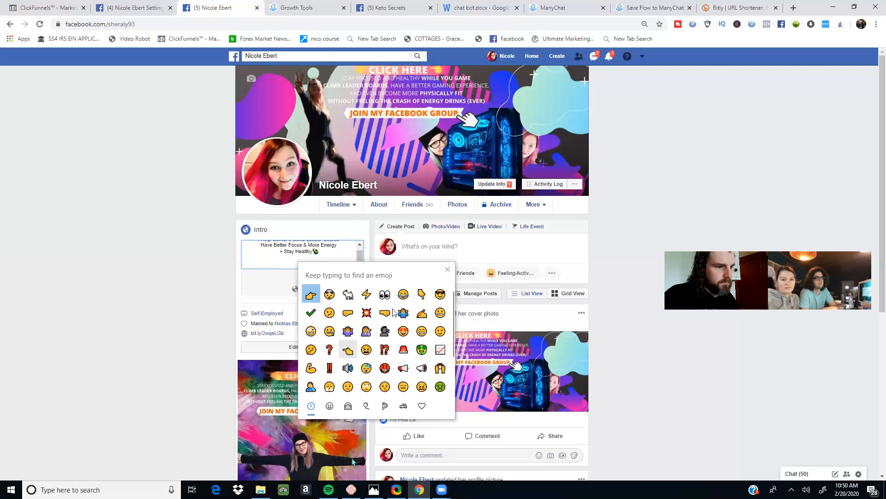
click(421, 294)
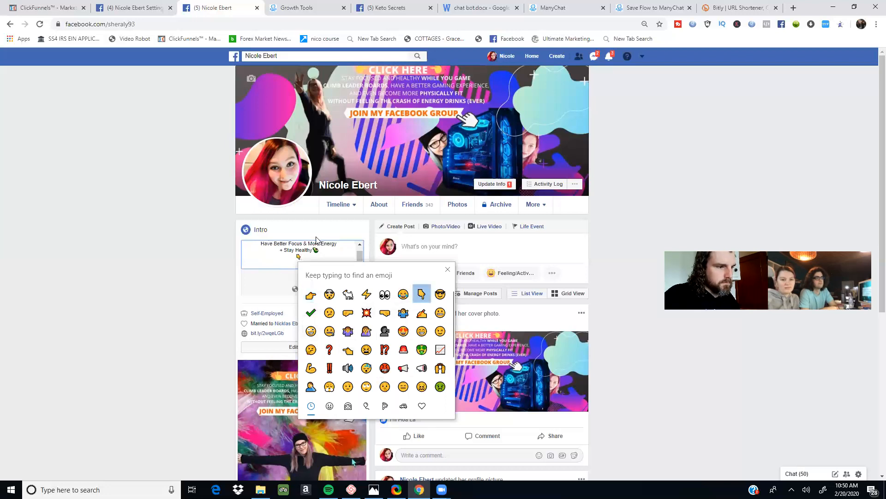
click(306, 256)
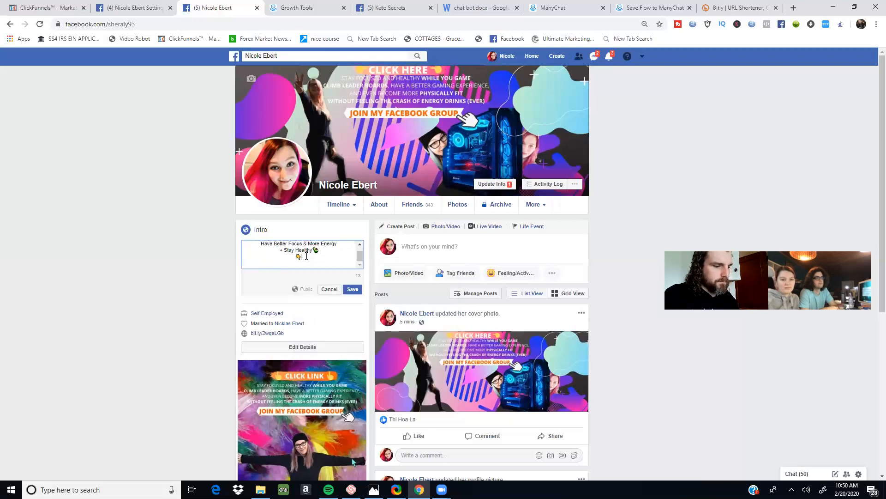
text(J)
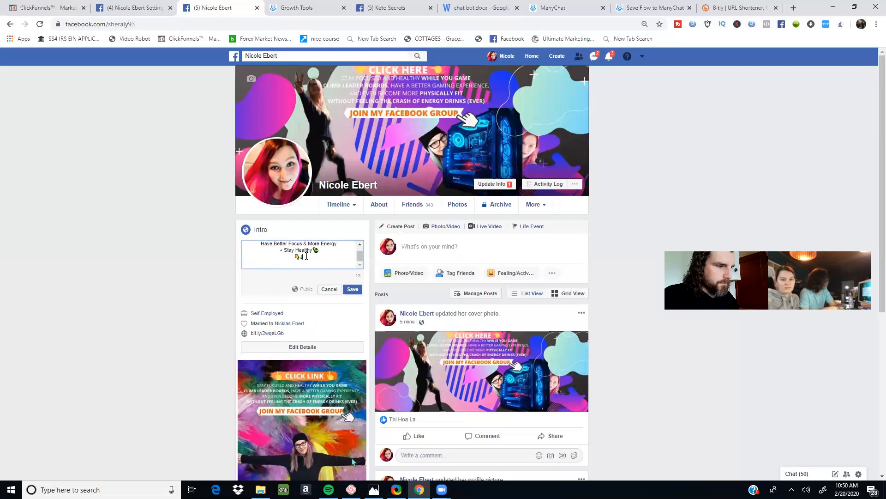
text(oin)
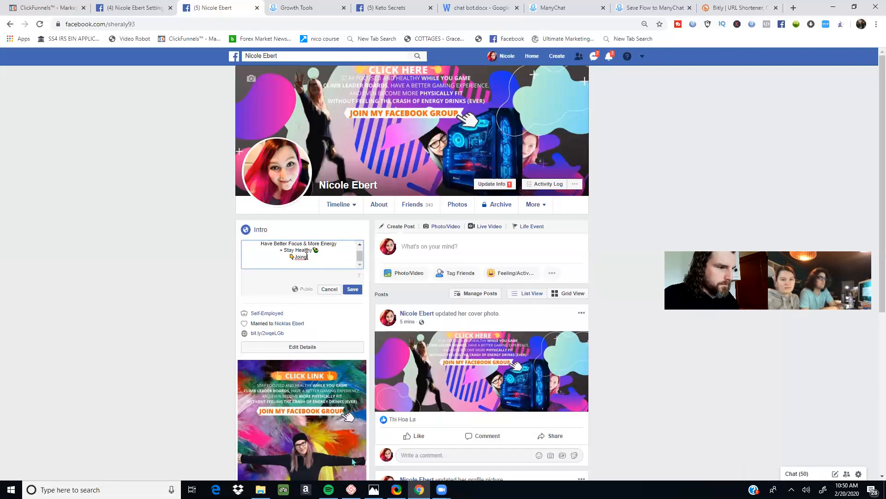
text( FB)
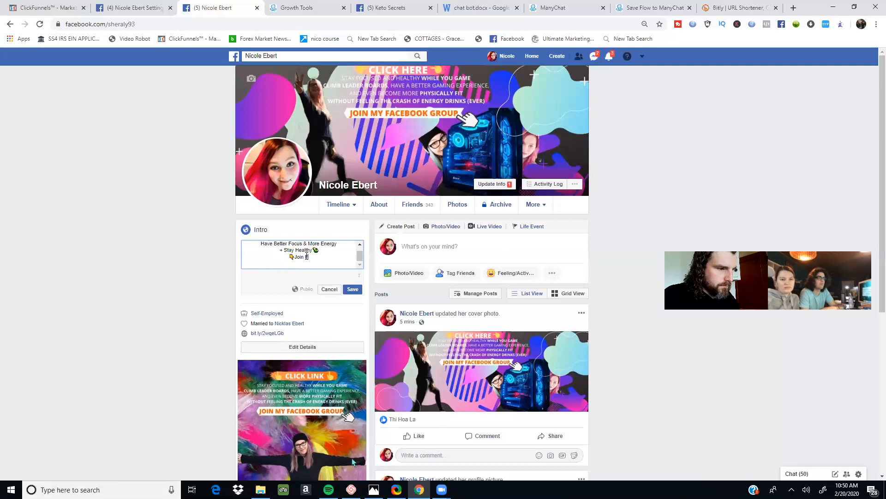
text( Group)
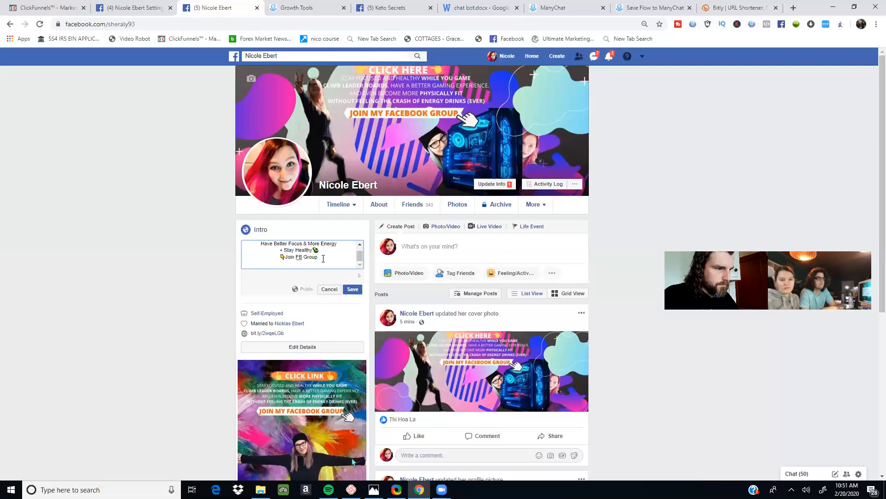
drag(360, 256, 361, 250)
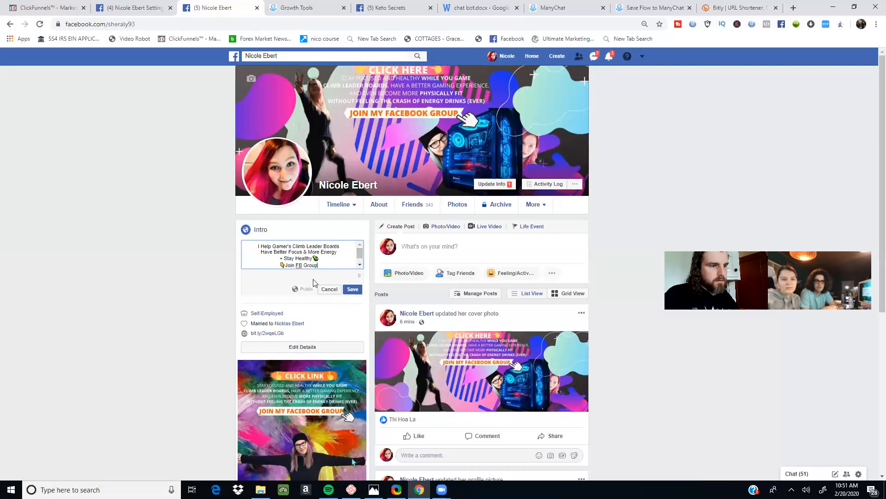
Step: Save the gamer bio and select the bit.ly/2wqeLGb link in the intro details
click(353, 290)
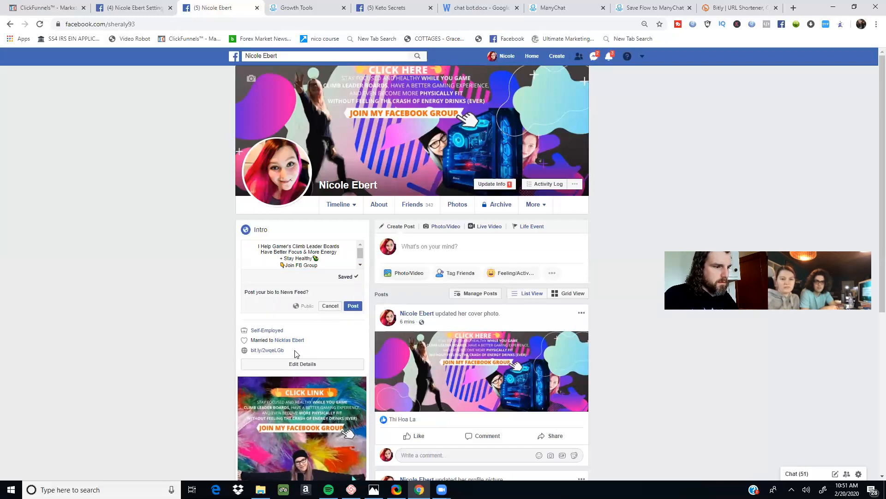
drag(295, 356, 252, 355)
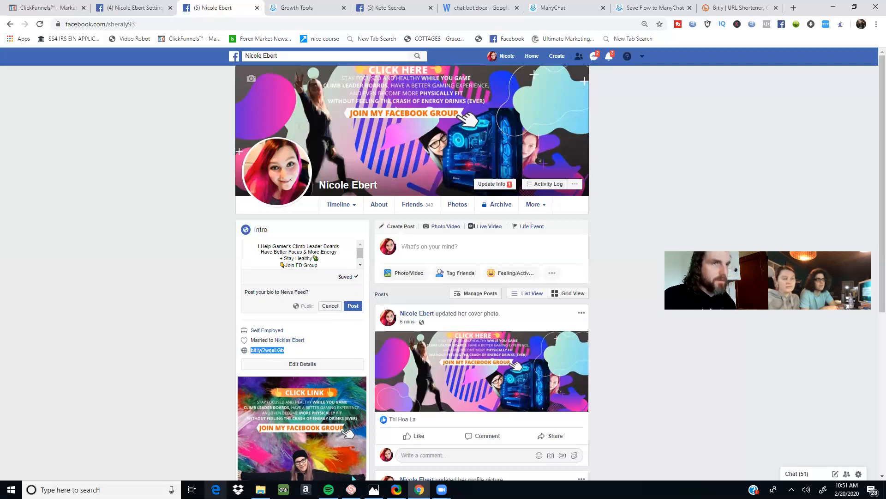
Step: Start the featured CLICK LINK photo's description with a pointing-hand emoji and 'Join The Tribe'
click(302, 427)
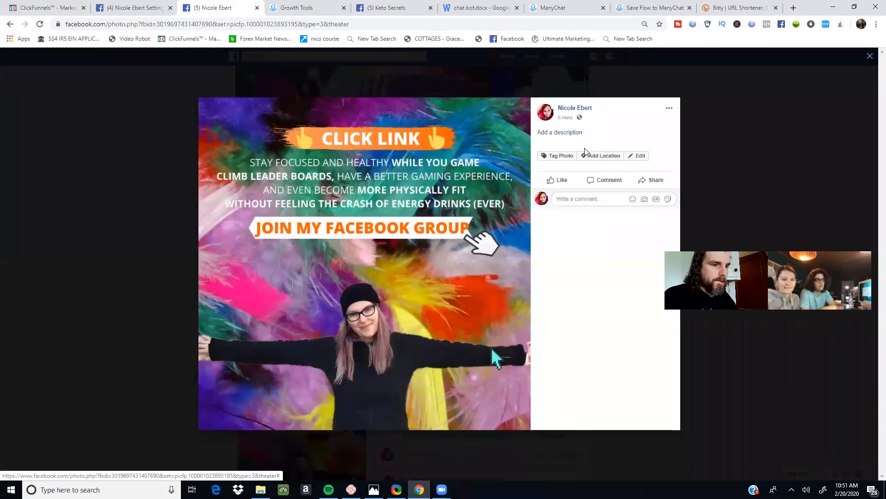
click(572, 133)
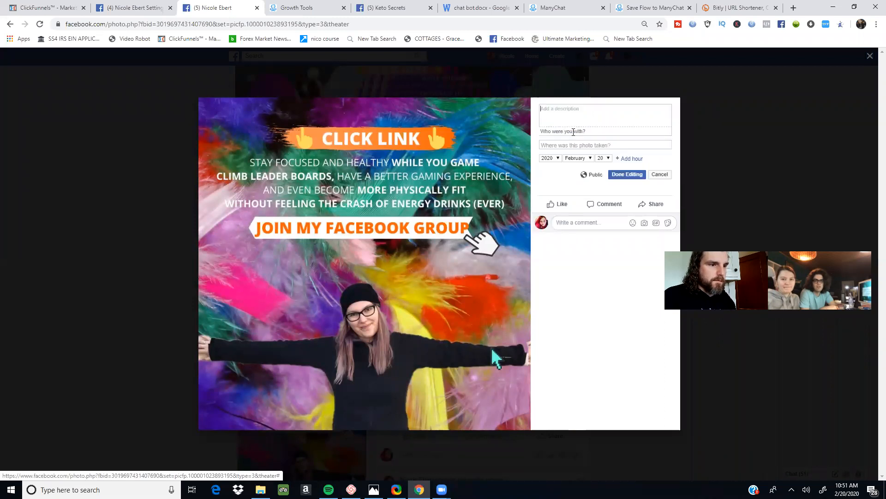
right_click(564, 120)
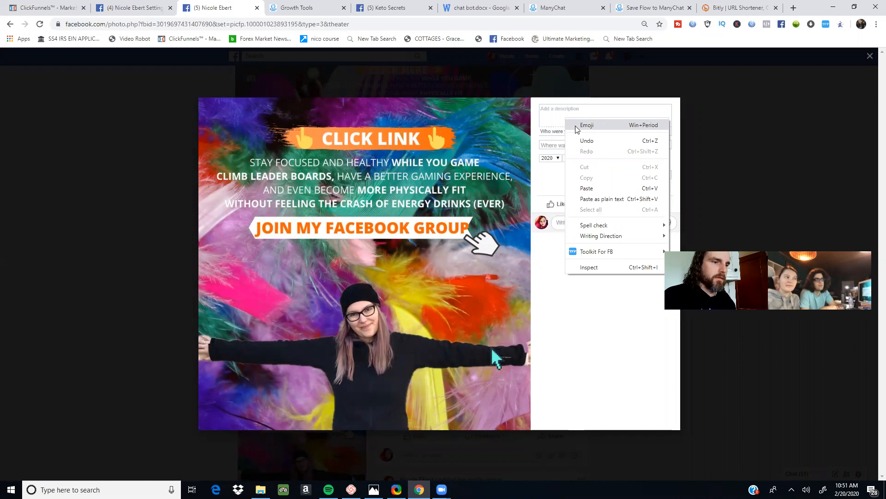
click(577, 128)
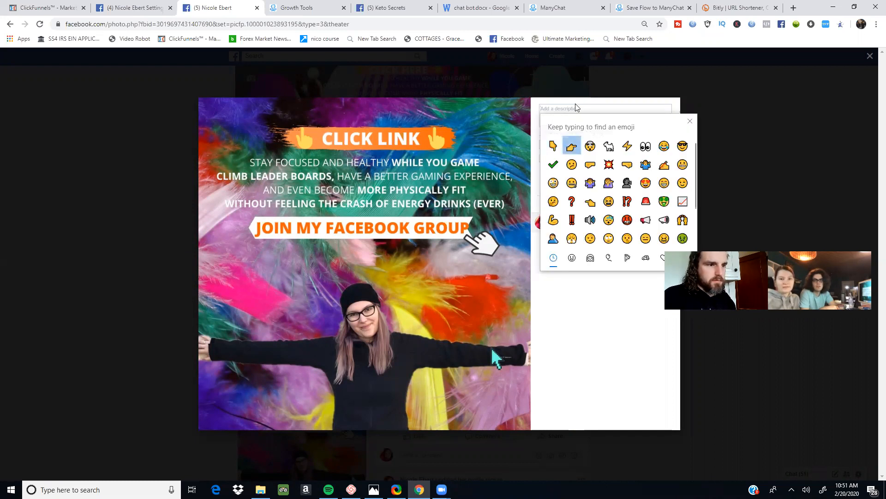
click(572, 147)
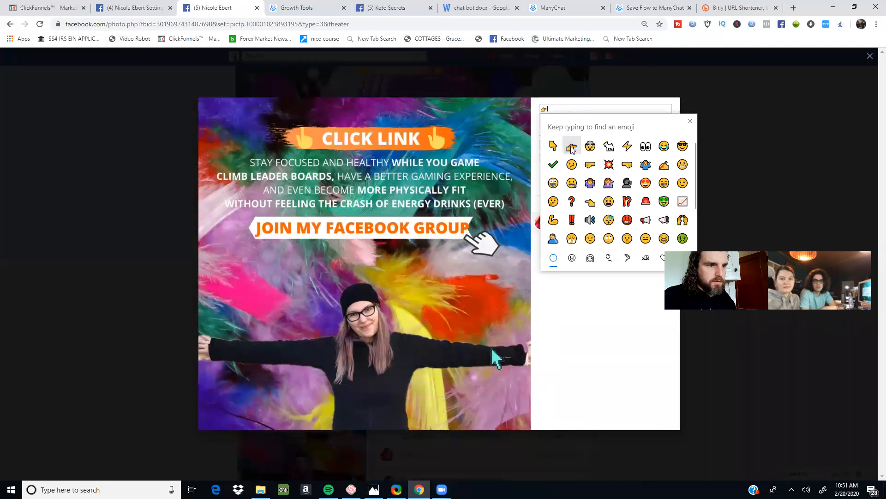
click(558, 108)
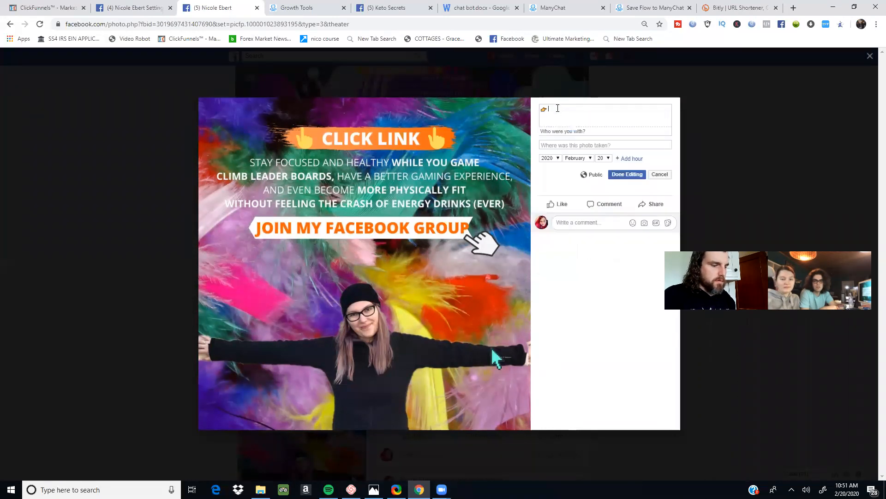
text(Joi)
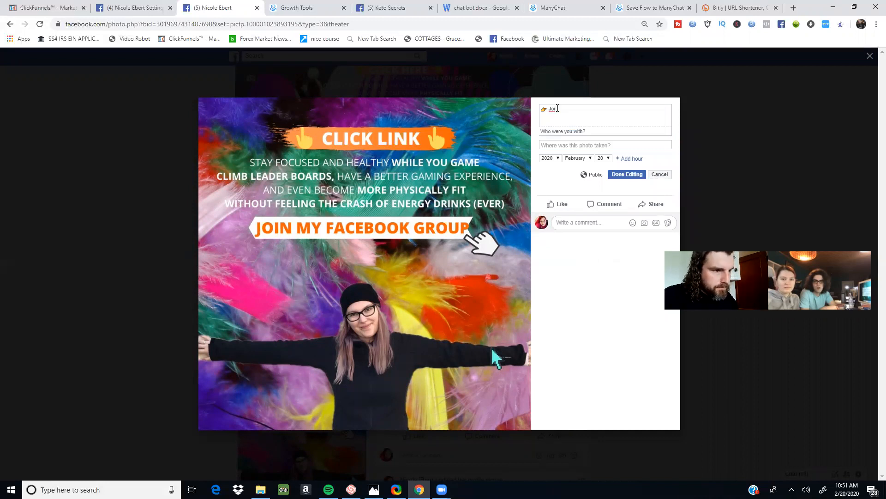
text(n)
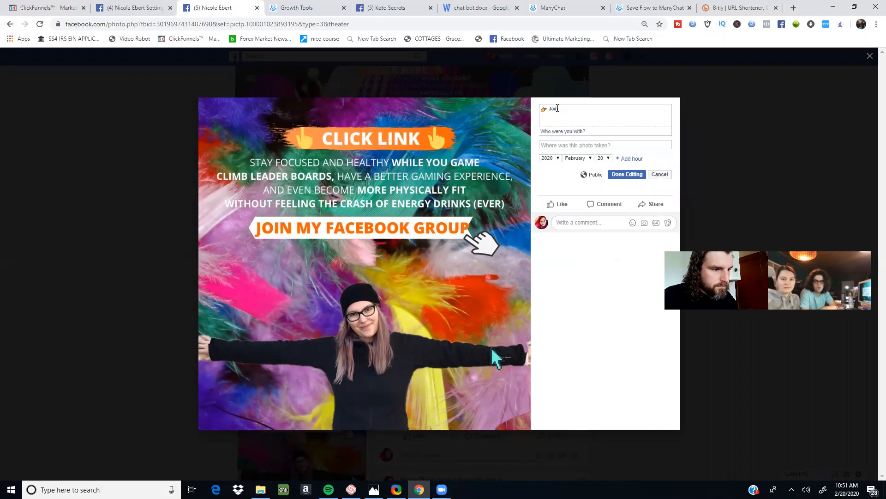
text( The tribe)
key(BackSpace)
key(BackSpace)
key(BackSpace)
key(BackSpace)
key(BackSpace)
key(BackSpace)
text(Trive)
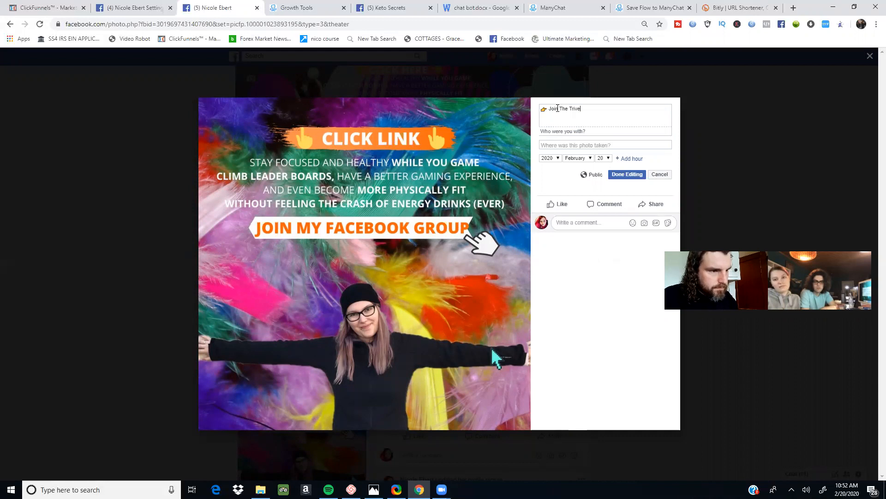
key(BackSpace)
key(BackSpace)
text(be)
Step: Append the bit.ly/2wqeLGb link, copy the full caption and save it
text(bit.ly/2wqeLGb)
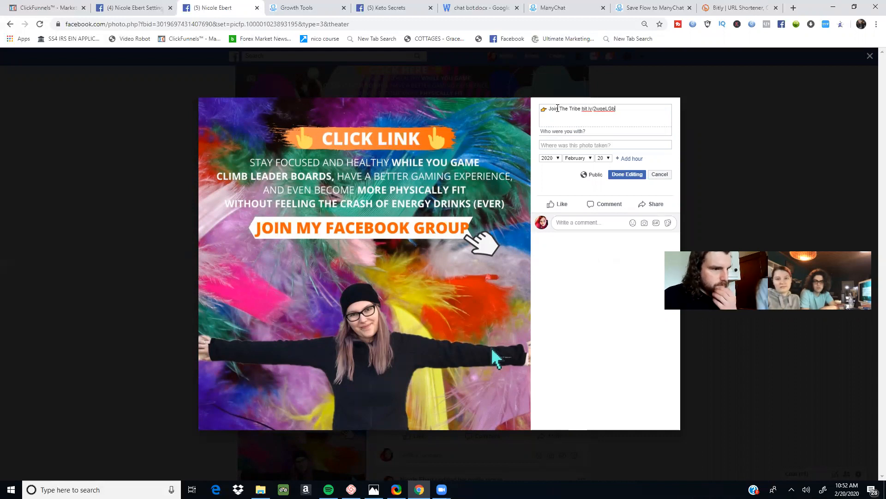
drag(626, 110, 530, 118)
key(ctrl+c)
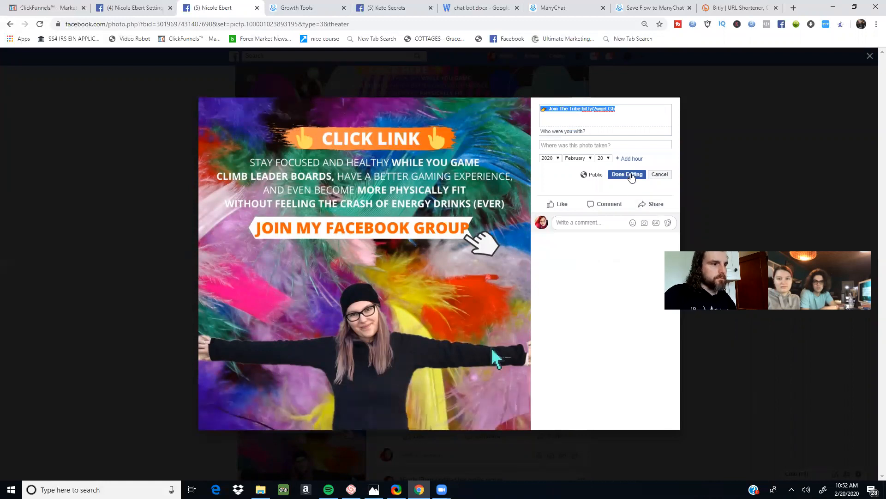
click(631, 174)
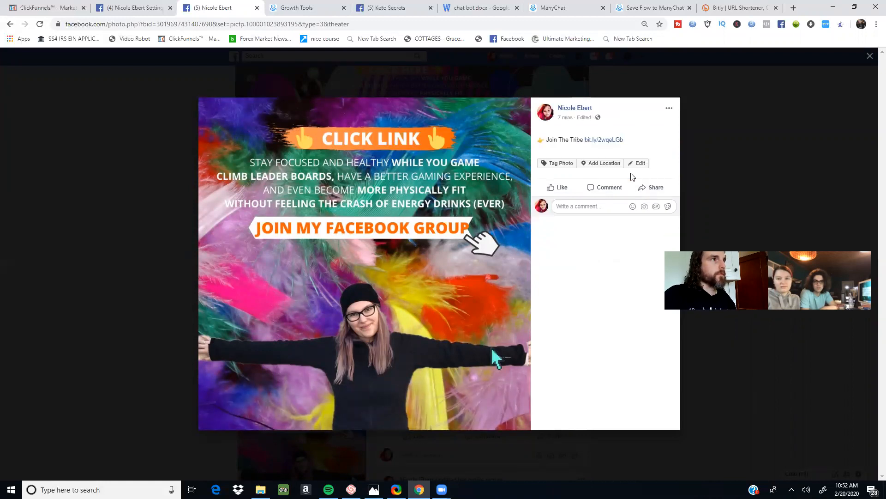
click(72, 243)
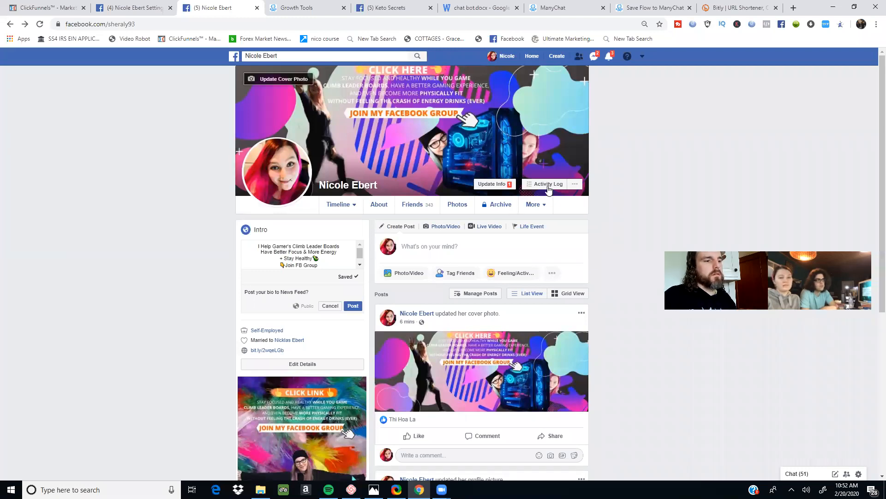
Step: Caption the cover photo 'Join The Tribe bit.ly/2wqeLGb' and post the new bio to News Feed
click(296, 81)
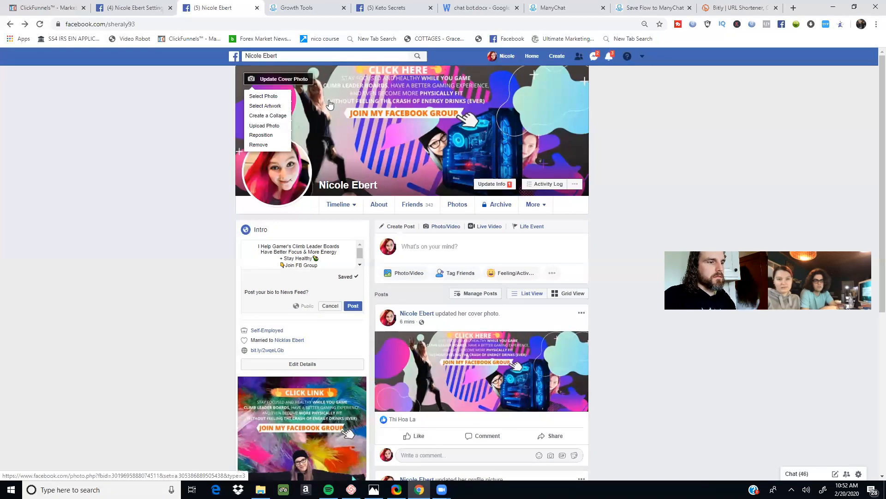
click(355, 127)
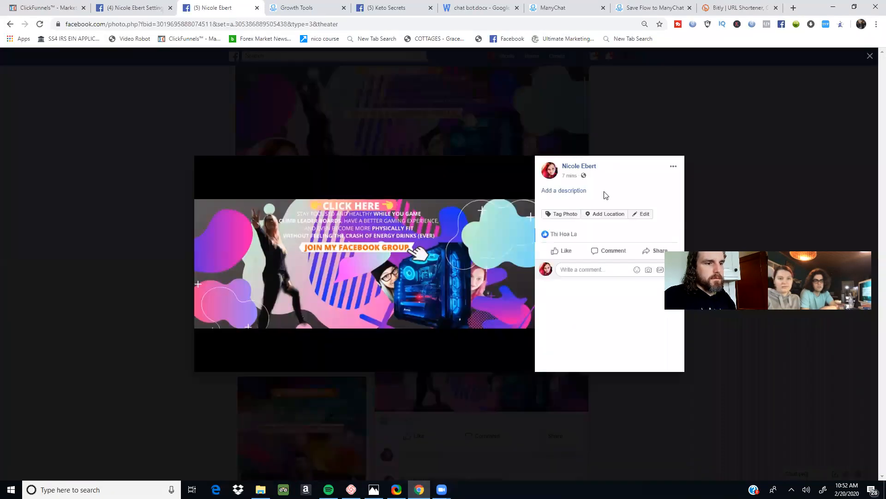
click(573, 196)
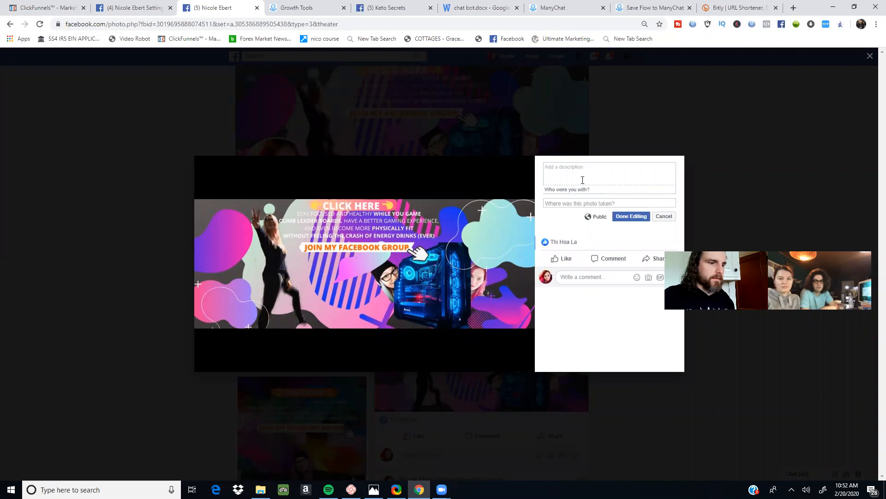
key(ctrl+v)
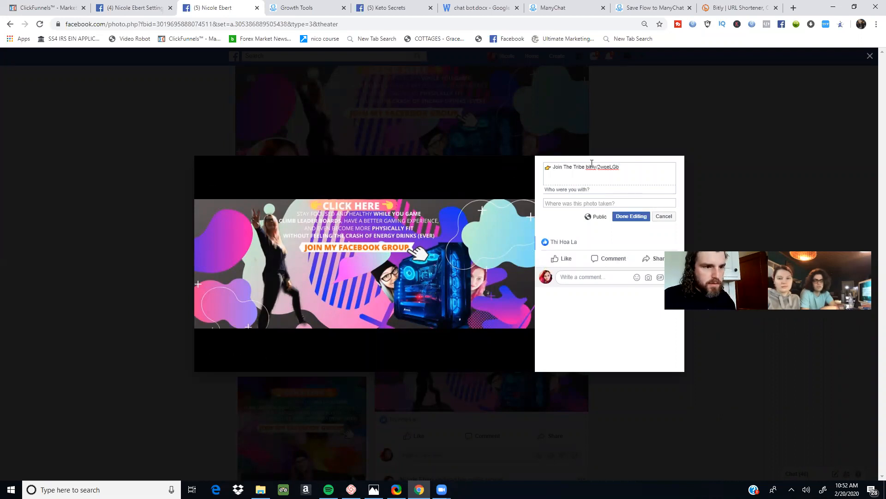
click(631, 219)
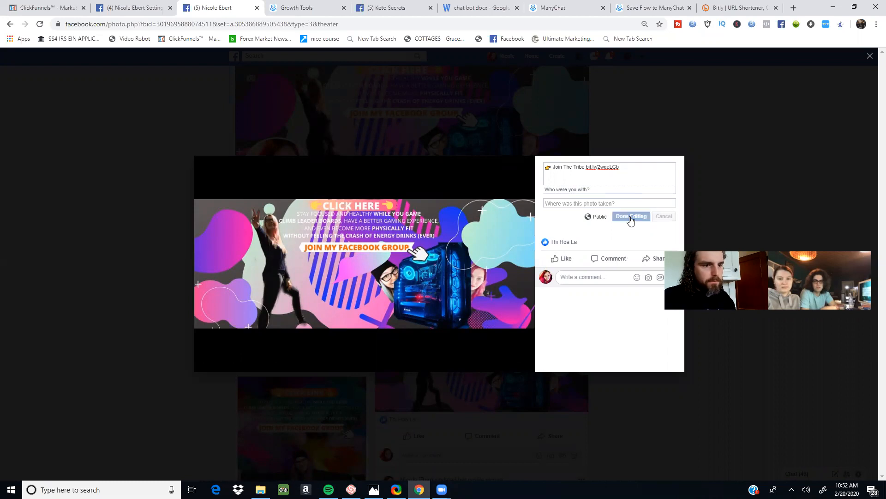
click(637, 96)
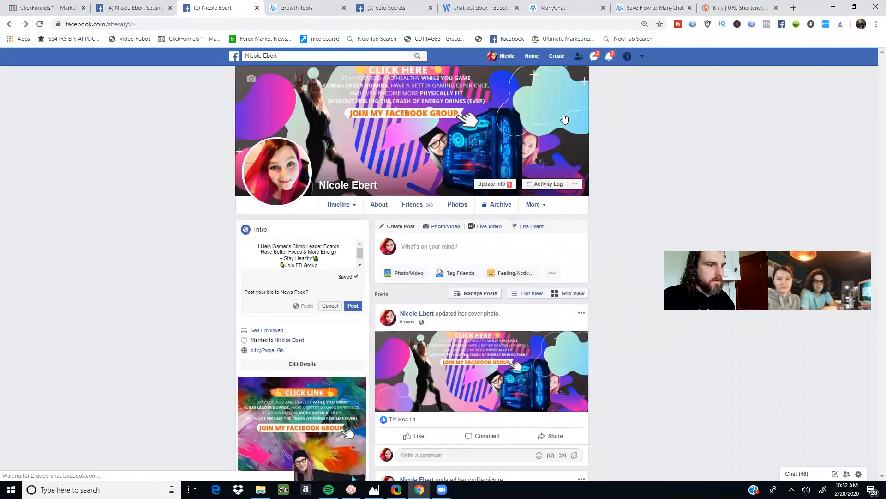
click(353, 306)
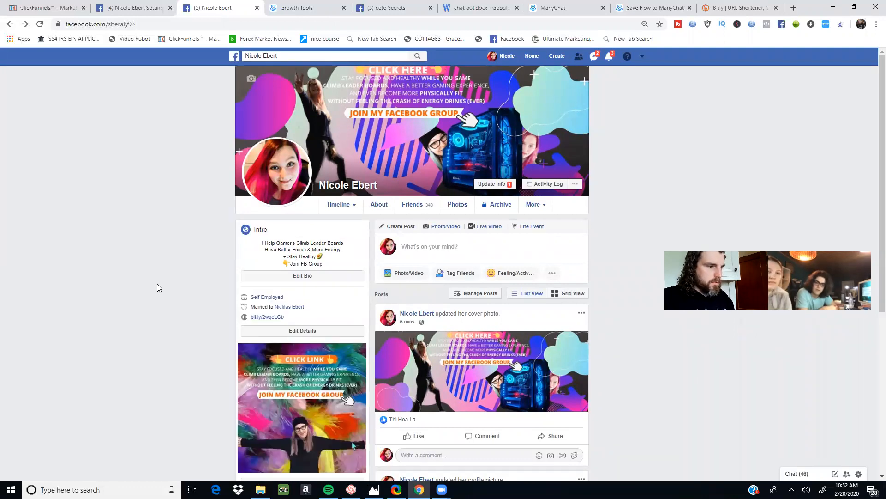
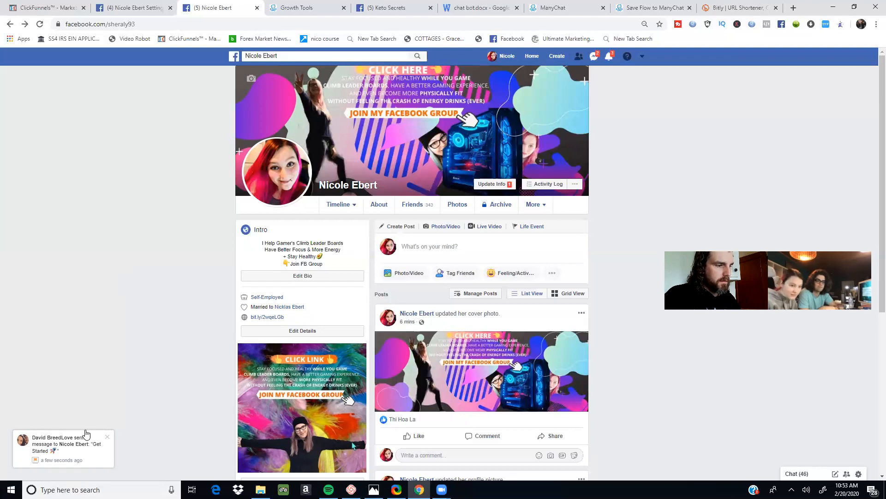
Step: Open the test user's chatbot conversation ending with 'Lose Weight' in the Page Inbox
click(75, 449)
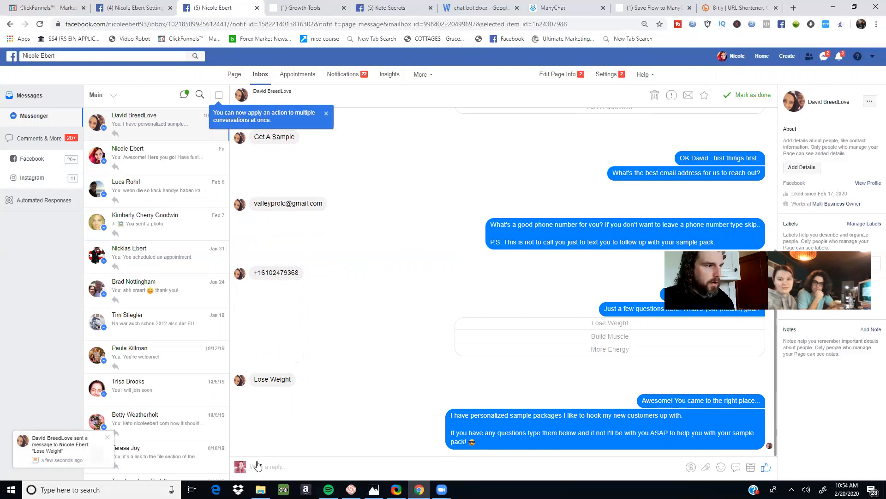
Step: Check the Inbox and Keto Secrets group tabs, then return to Page Roles showing the pending admin invite
click(139, 6)
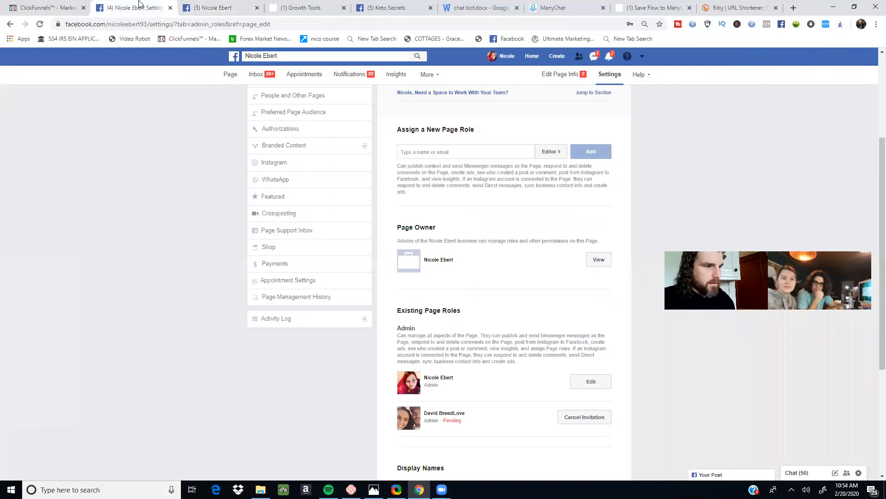
click(236, 8)
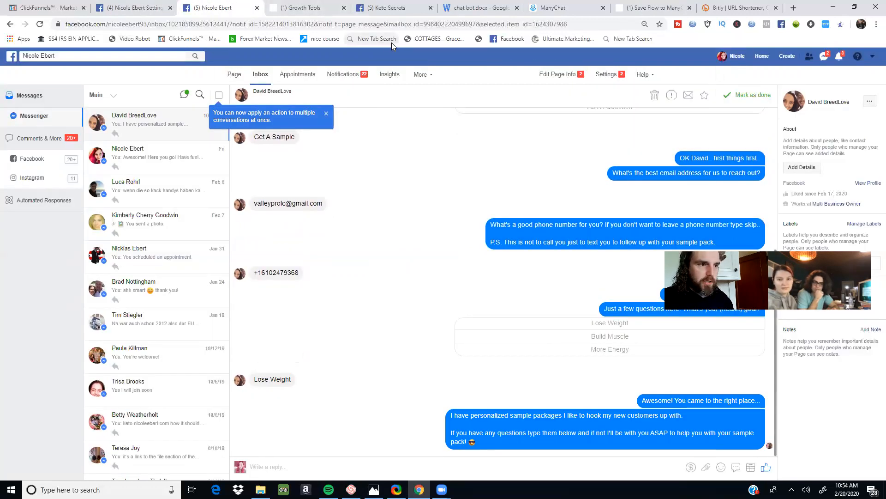
click(395, 10)
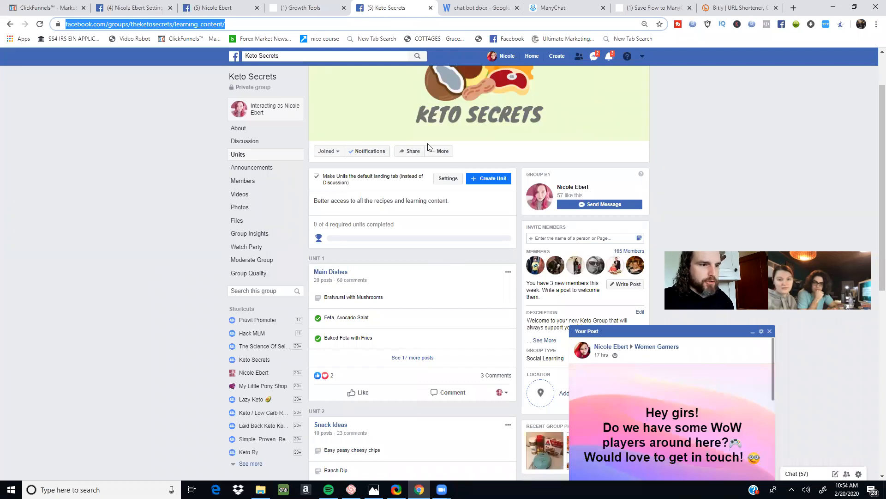
scroll(427, 147, up, 2)
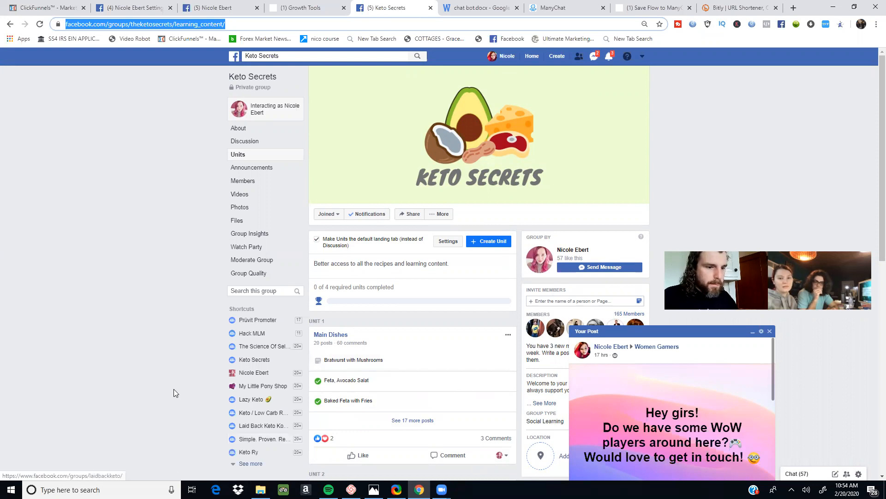
click(111, 8)
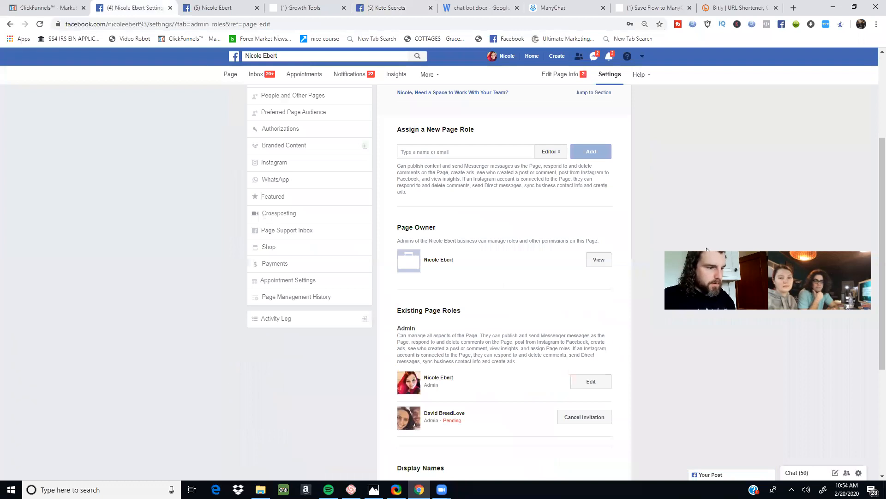